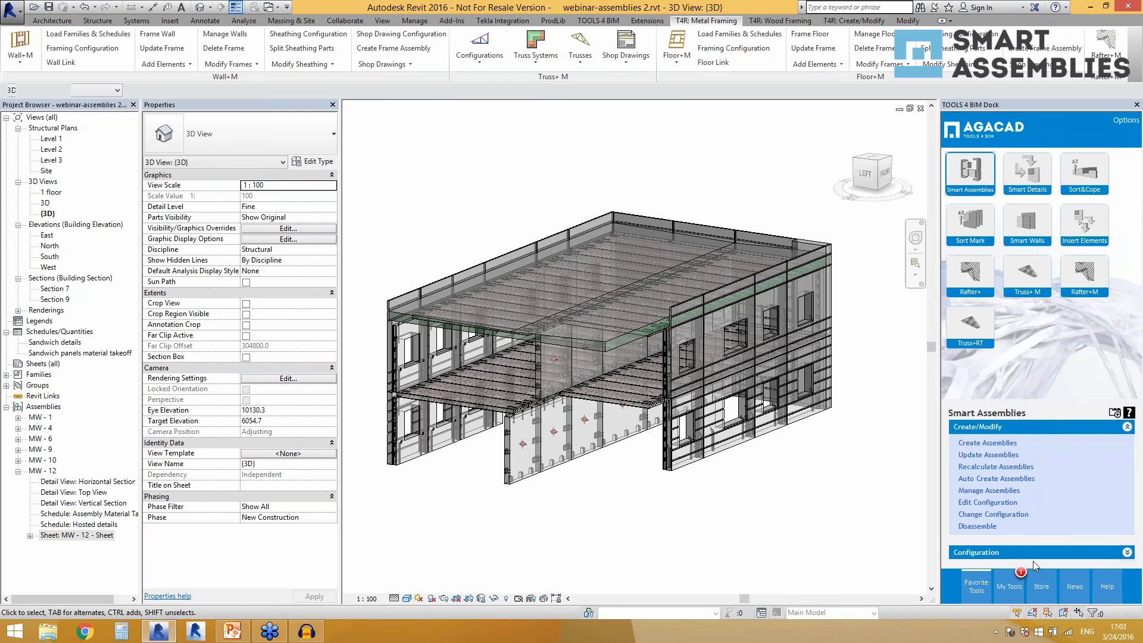
# Open the Smart Assemblies solution from the add-in store's list of BIM solutions.
pyautogui.click(1039, 588)
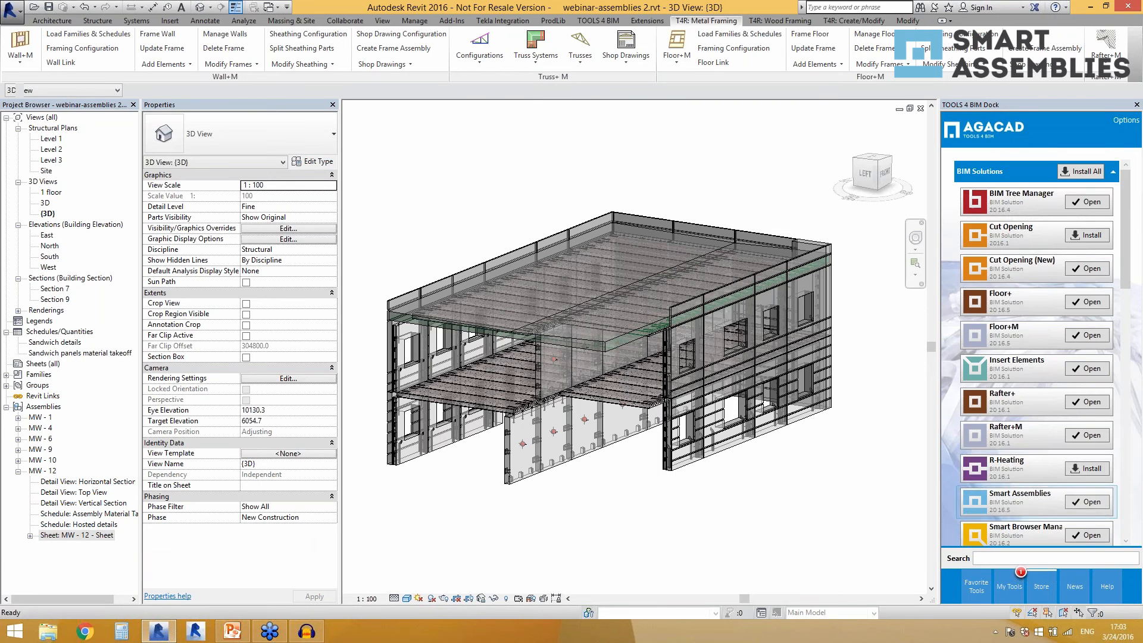
pyautogui.click(1087, 502)
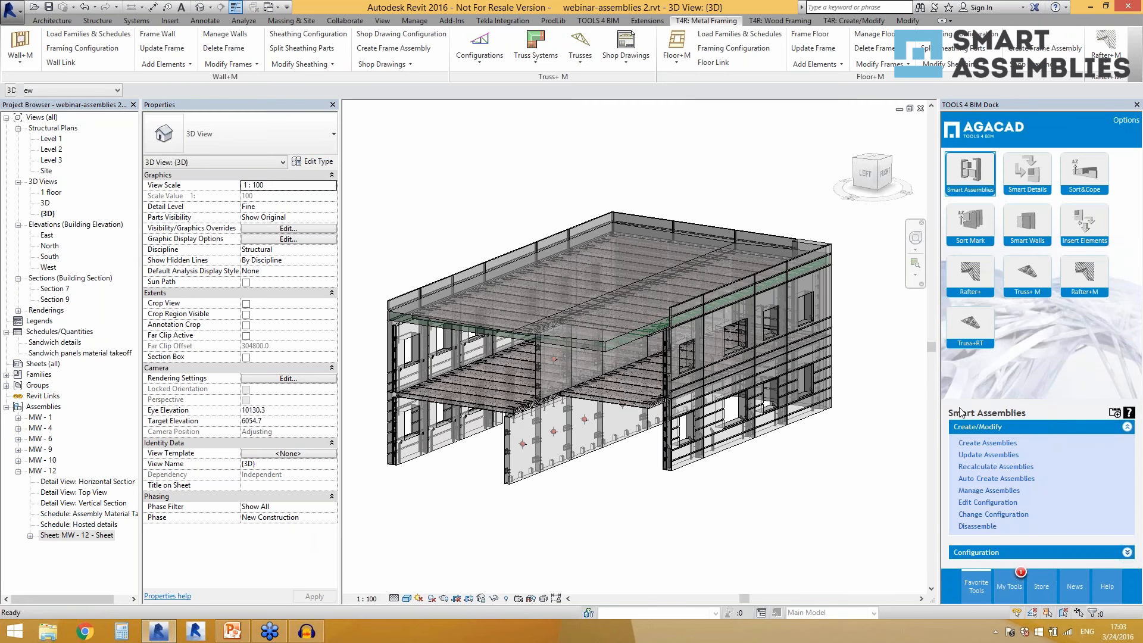
pyautogui.click(979, 553)
# Create an assembly for the ground-floor sandwich wall panel at the front corner, using the Sandwich panel shop drawing configuration.
pyautogui.click(695, 444)
pyautogui.click(811, 487)
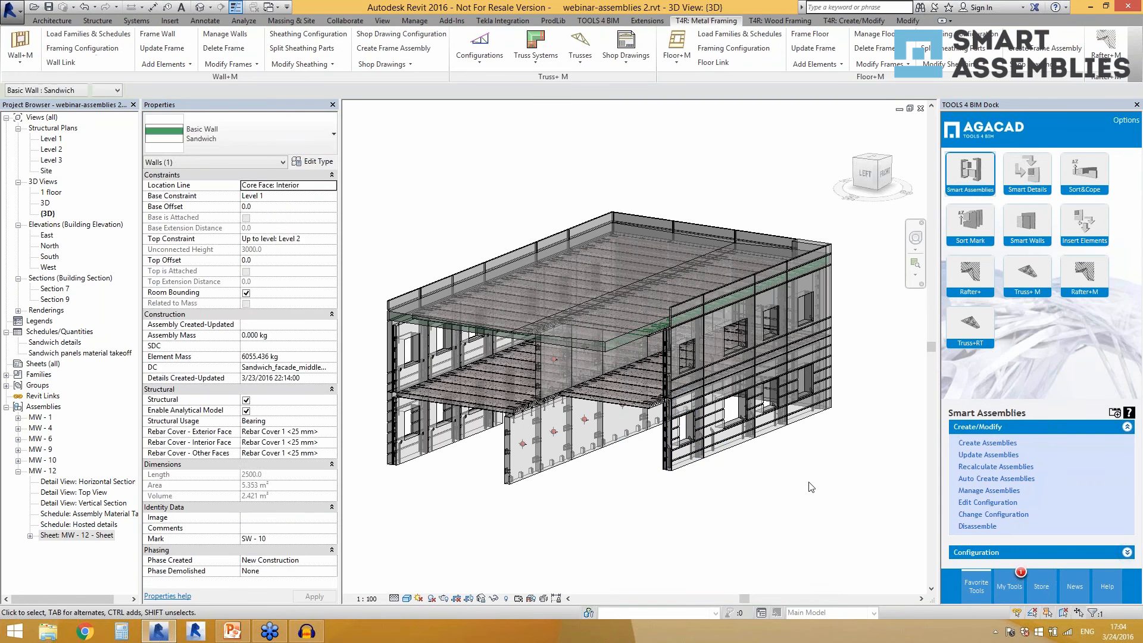
pyautogui.keyDown('shift'); pyautogui.moveTo(792, 483); pyautogui.dragTo(791, 493, button='middle'); pyautogui.keyUp('shift')
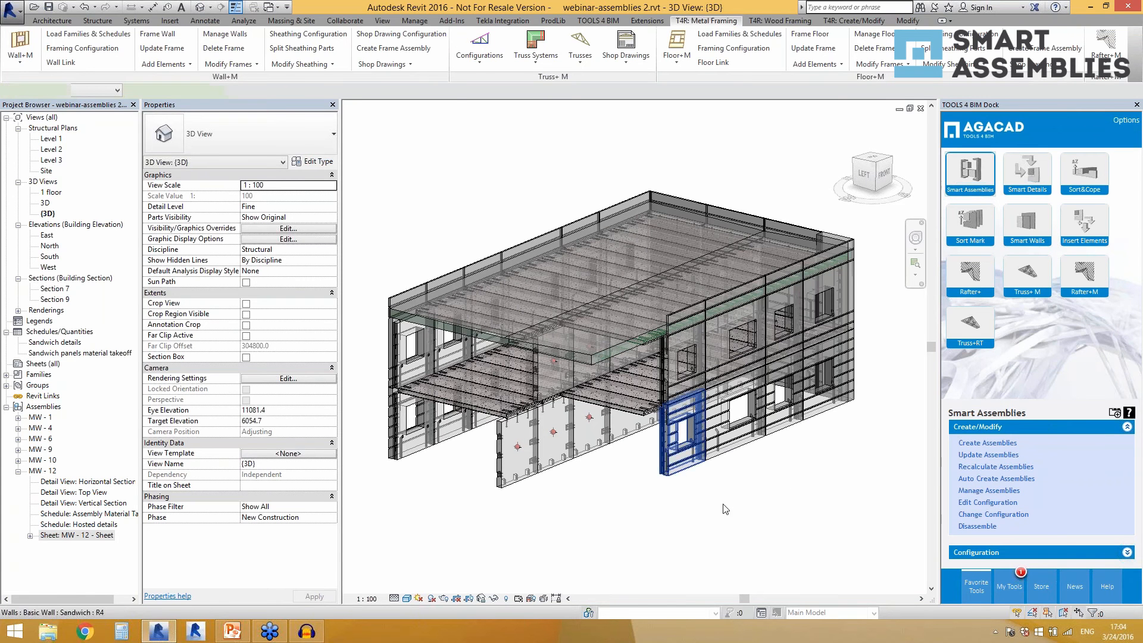
pyautogui.click(685, 471)
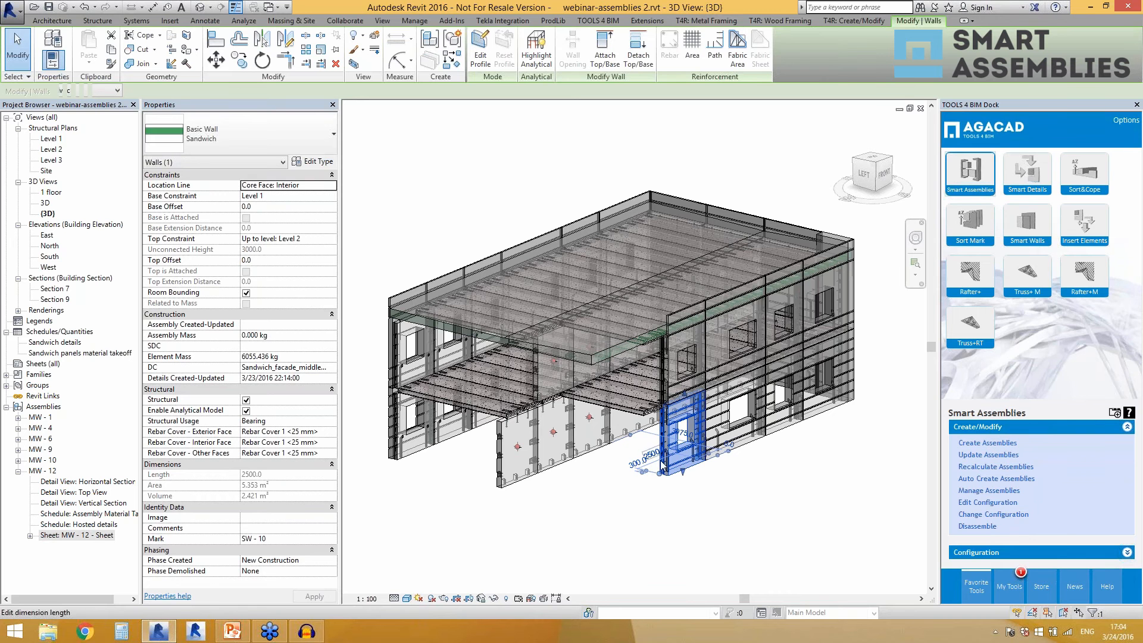
pyautogui.click(980, 444)
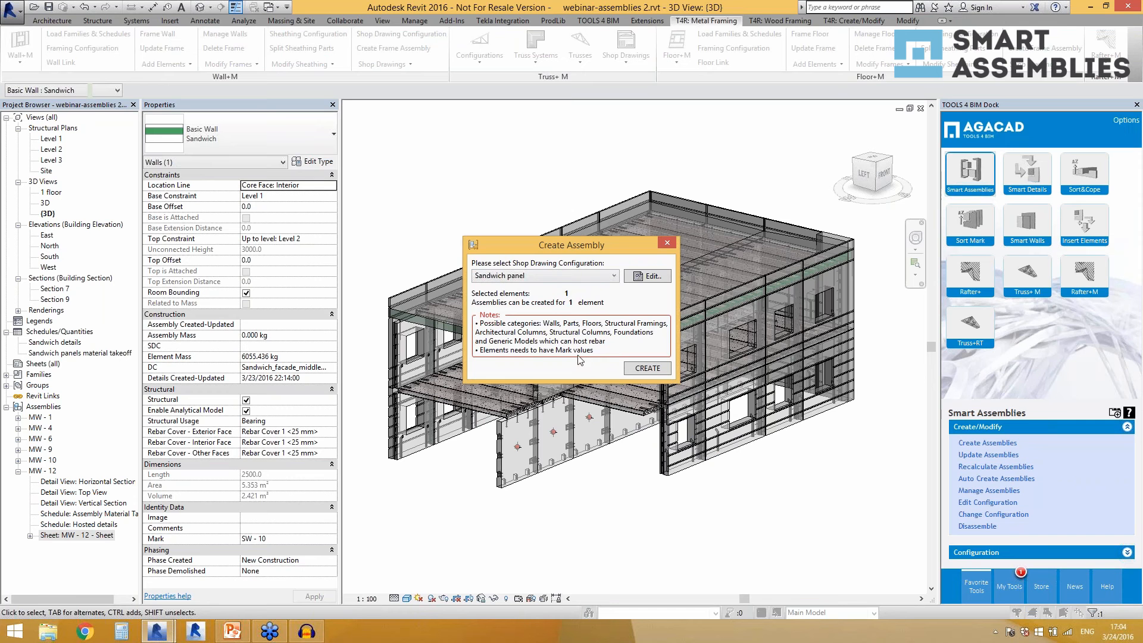
pyautogui.click(632, 364)
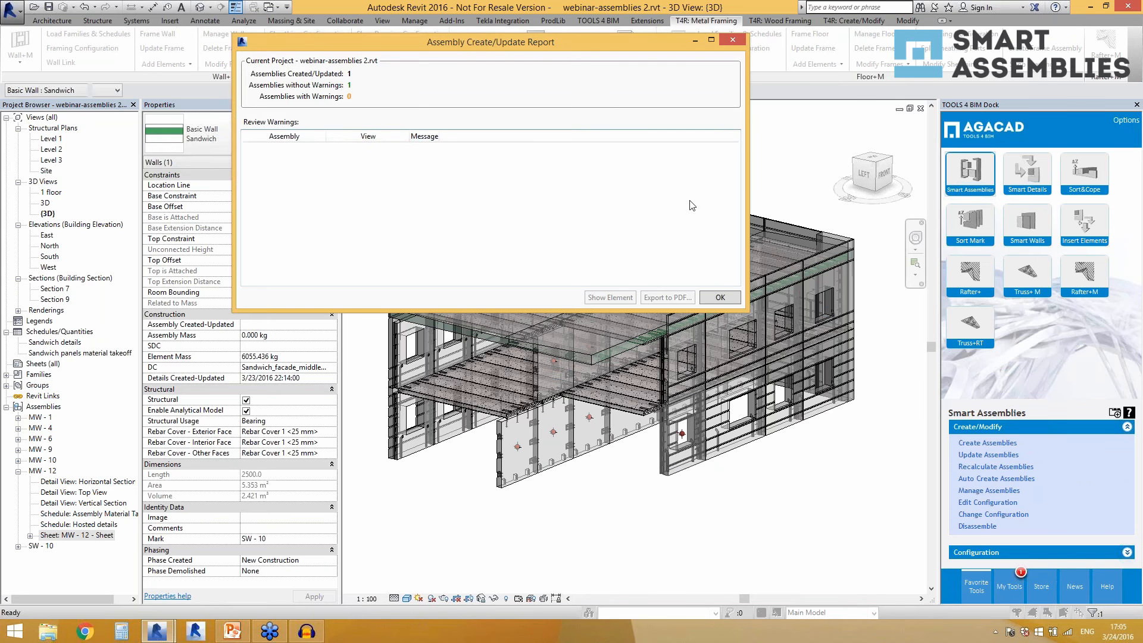
pyautogui.click(717, 297)
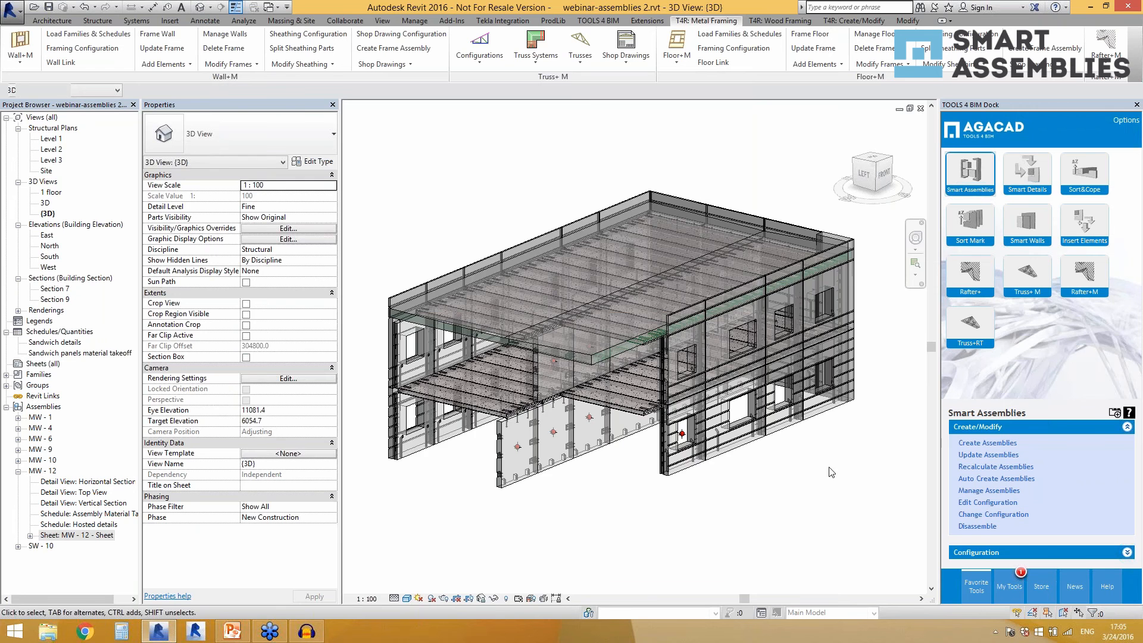
# Inspect the new assembly in the 3D model and open the Horizontal Section detail view of SW - 10.
pyautogui.scroll(3, 832, 472)
pyautogui.scroll(1, 809, 479)
pyautogui.doubleClick(42, 546)
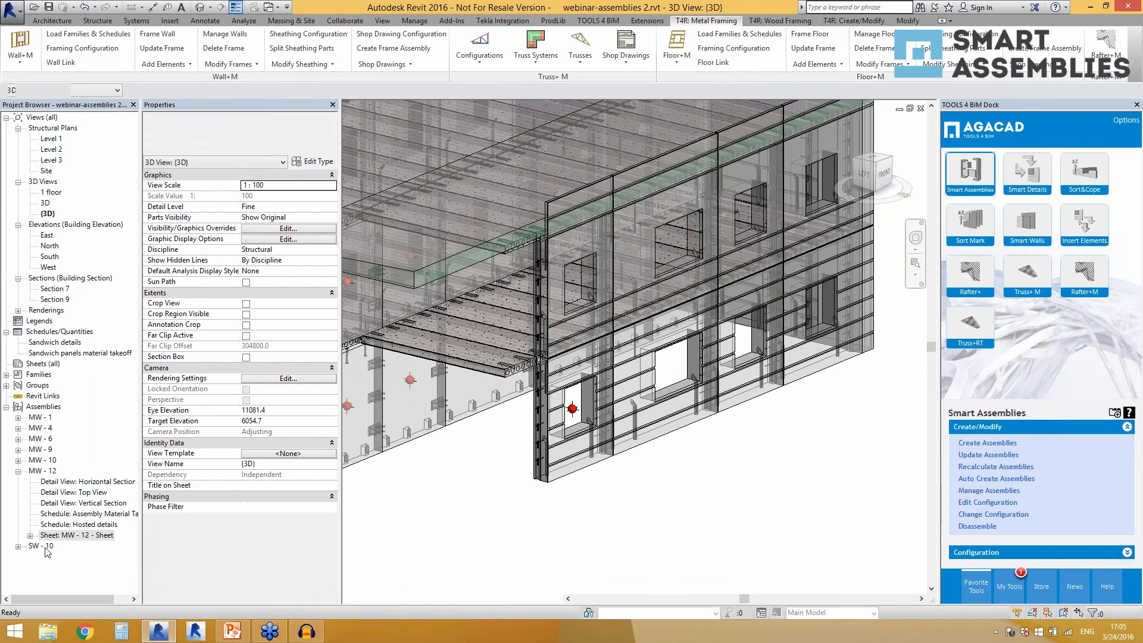
pyautogui.doubleClick(86, 535)
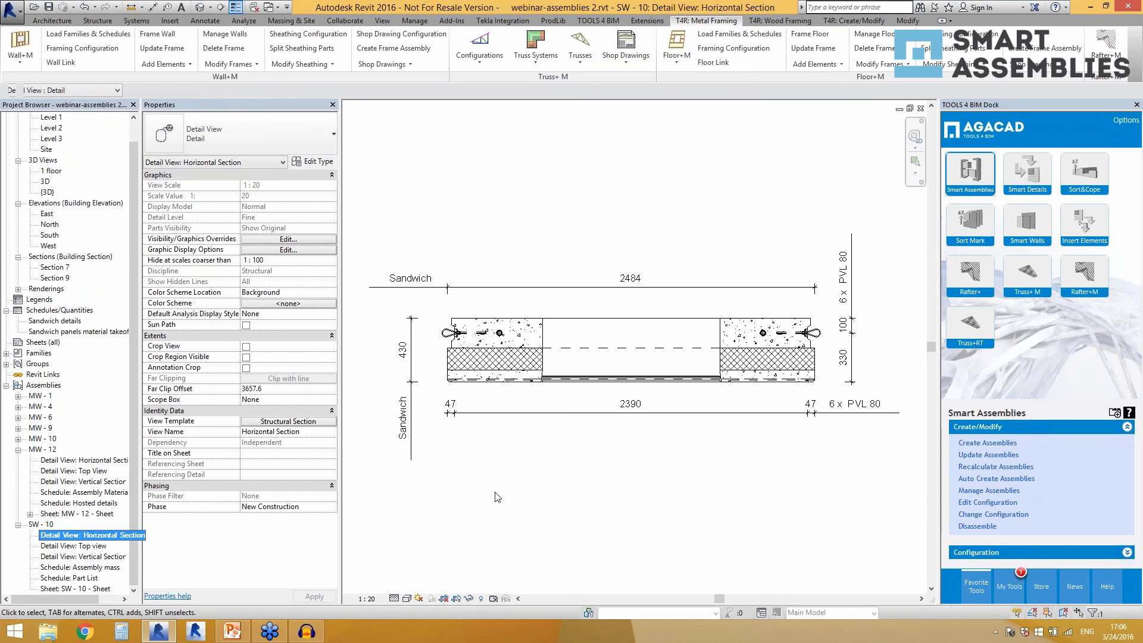
# Open the Top view of assembly SW - 10 and examine its dimension chains and part labels up close.
pyautogui.doubleClick(71, 546)
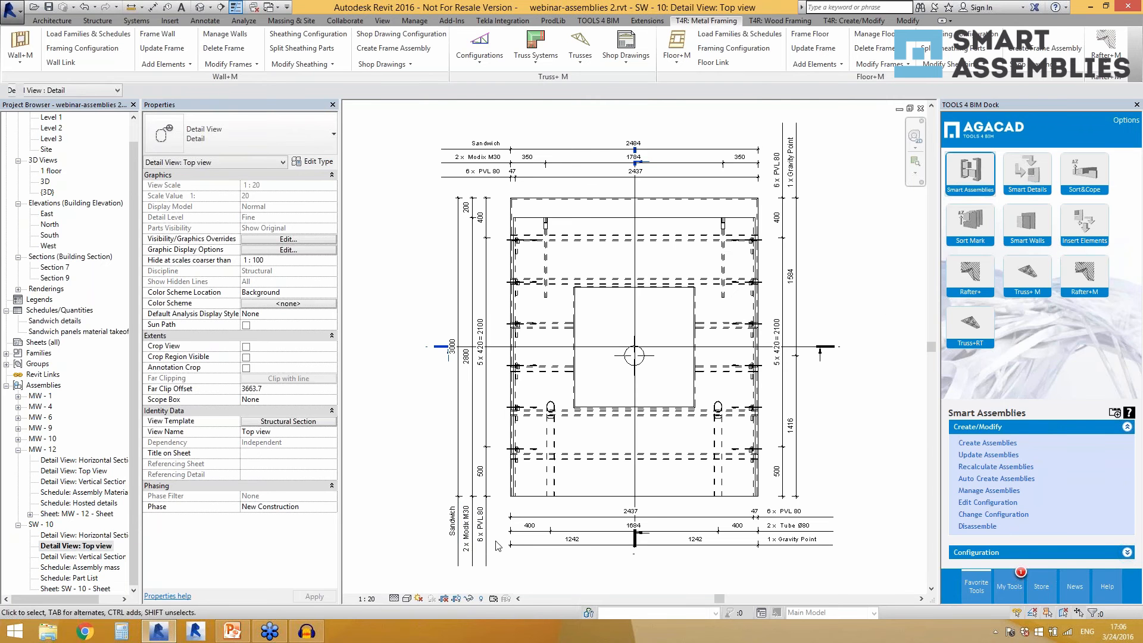
pyautogui.scroll(1, 471, 497)
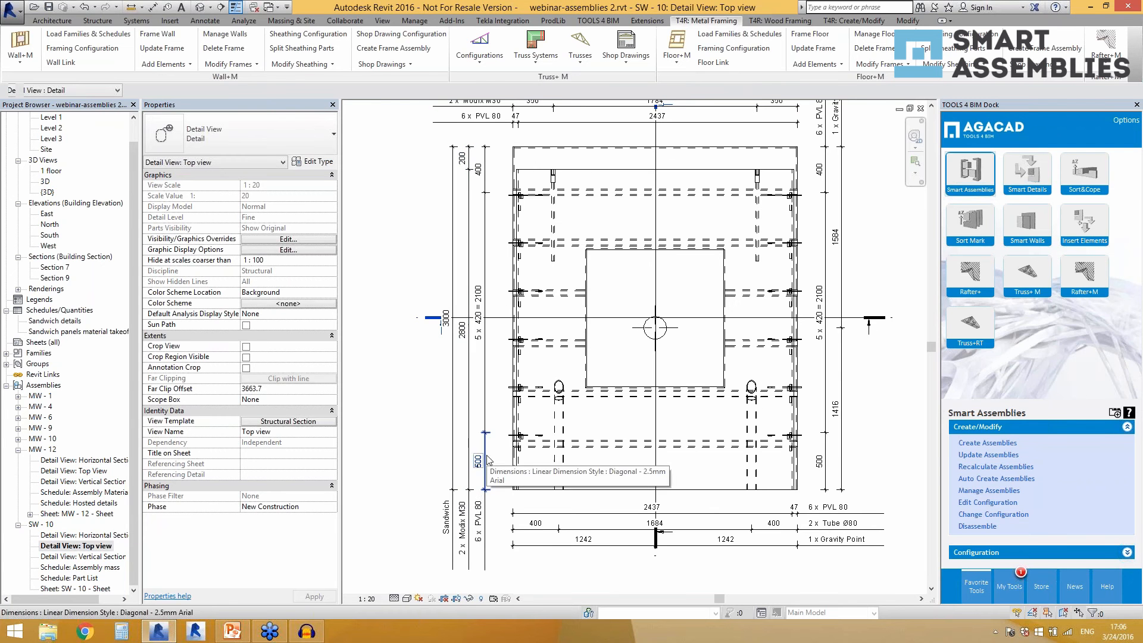
pyautogui.scroll(4, 512, 428)
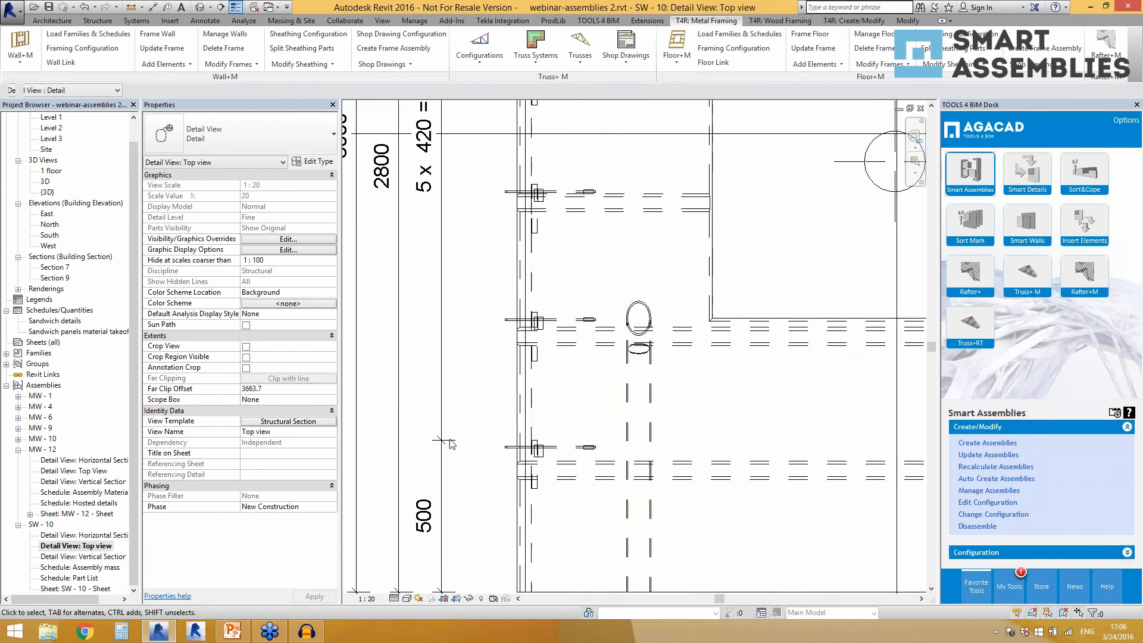
pyautogui.scroll(-5, 507, 317)
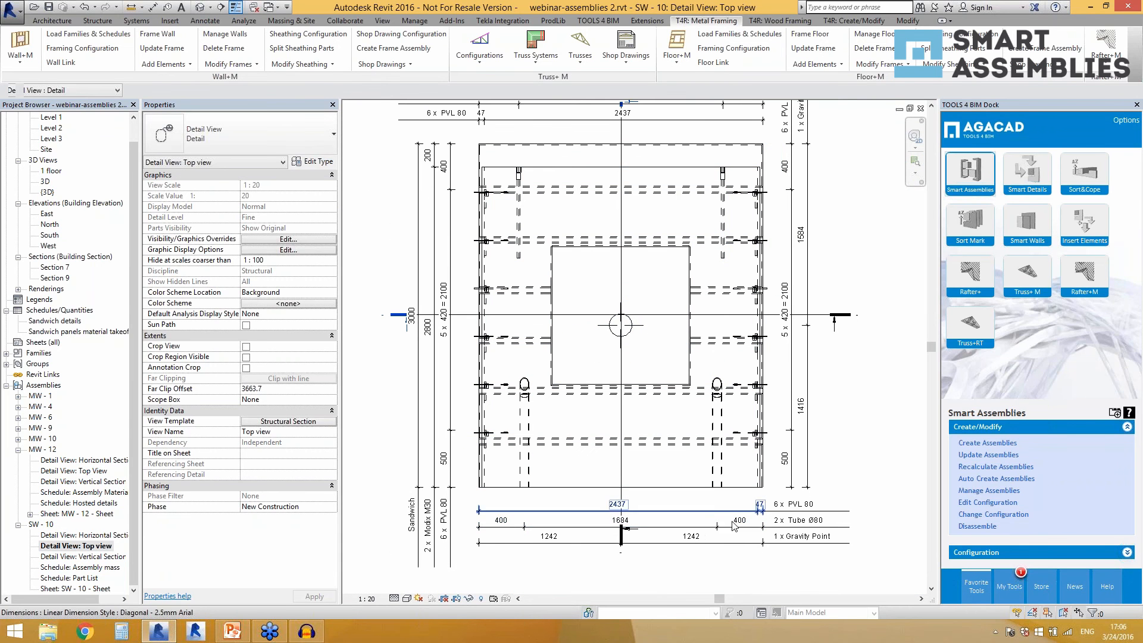
pyautogui.scroll(-2, 508, 491)
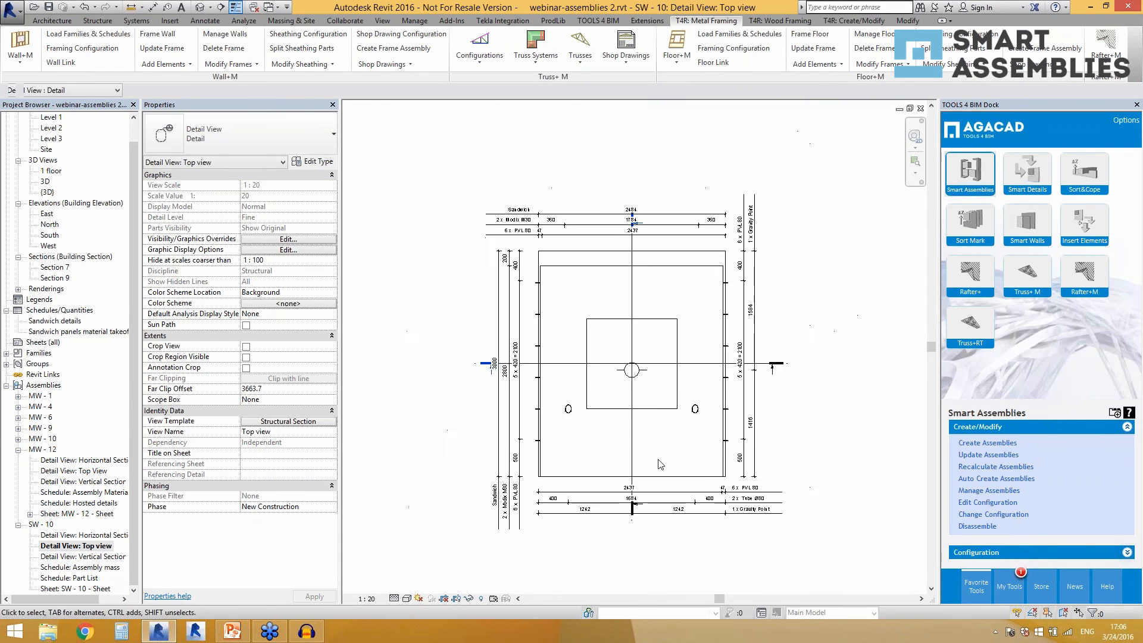
pyautogui.scroll(2, 487, 225)
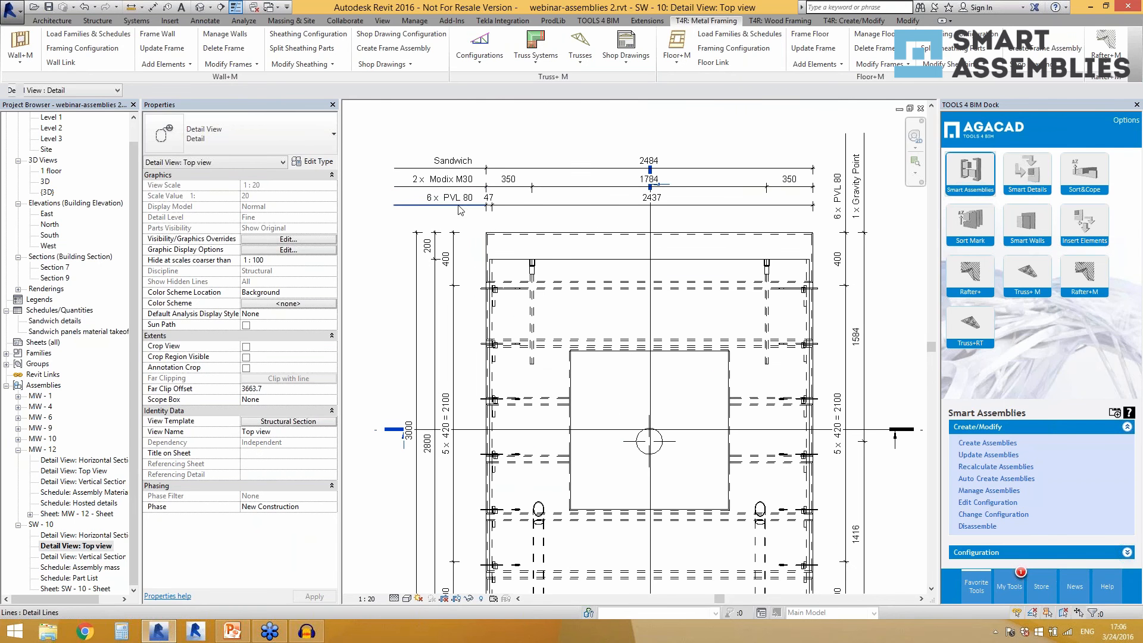
pyautogui.scroll(-2, 485, 204)
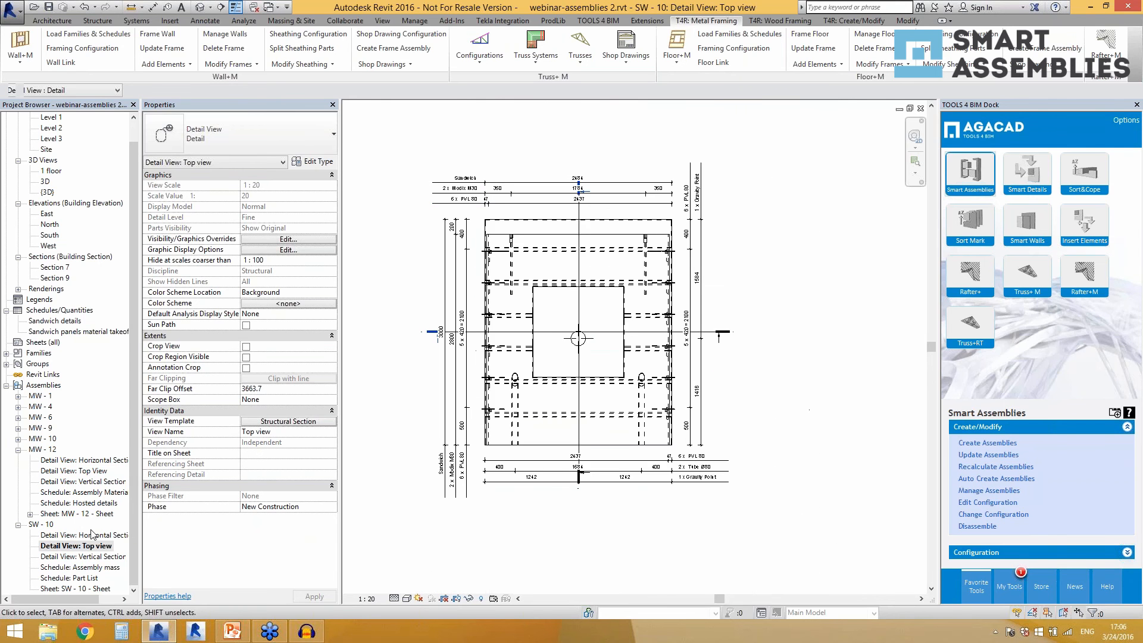
# Review the Vertical Section of SW - 10 along with its Assembly mass and Part List schedules.
pyautogui.doubleClick(92, 556)
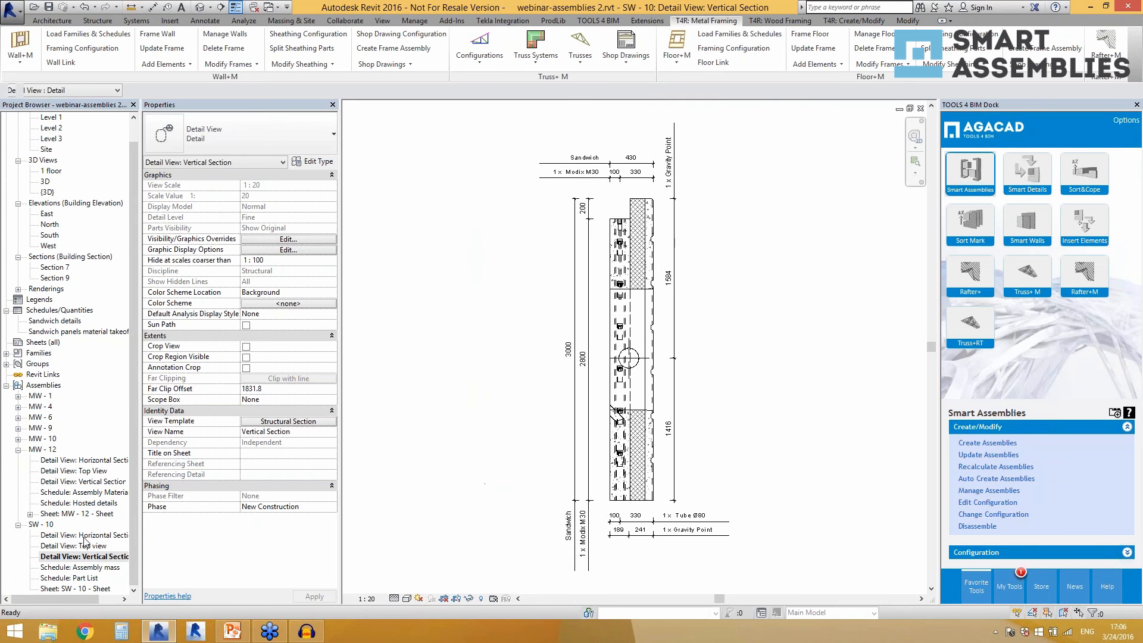
pyautogui.doubleClick(99, 569)
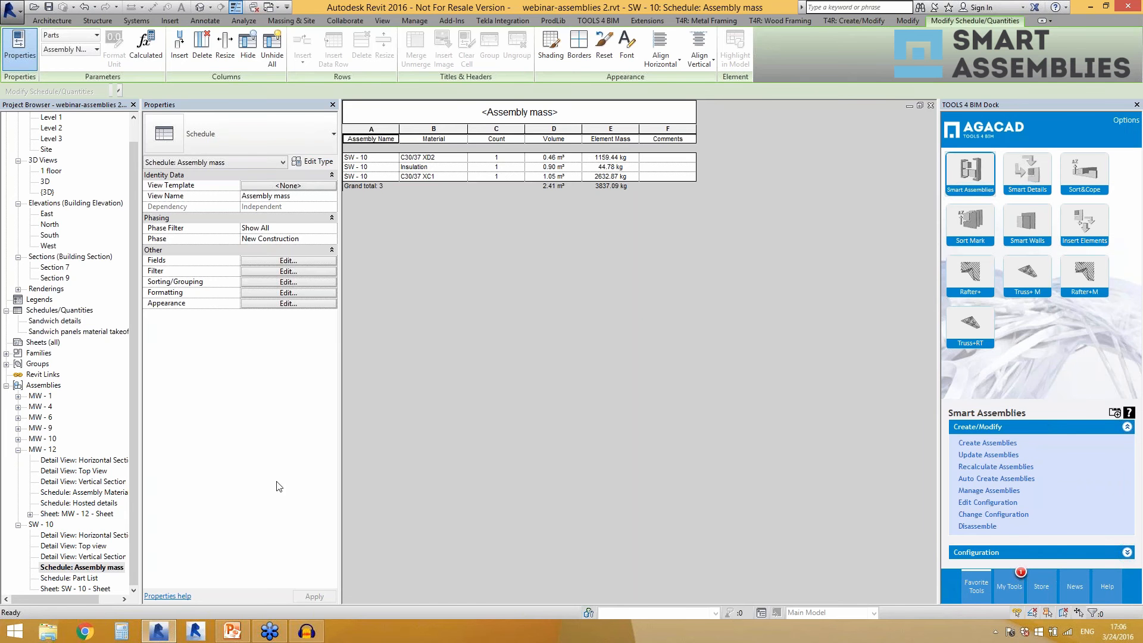
pyautogui.doubleClick(82, 578)
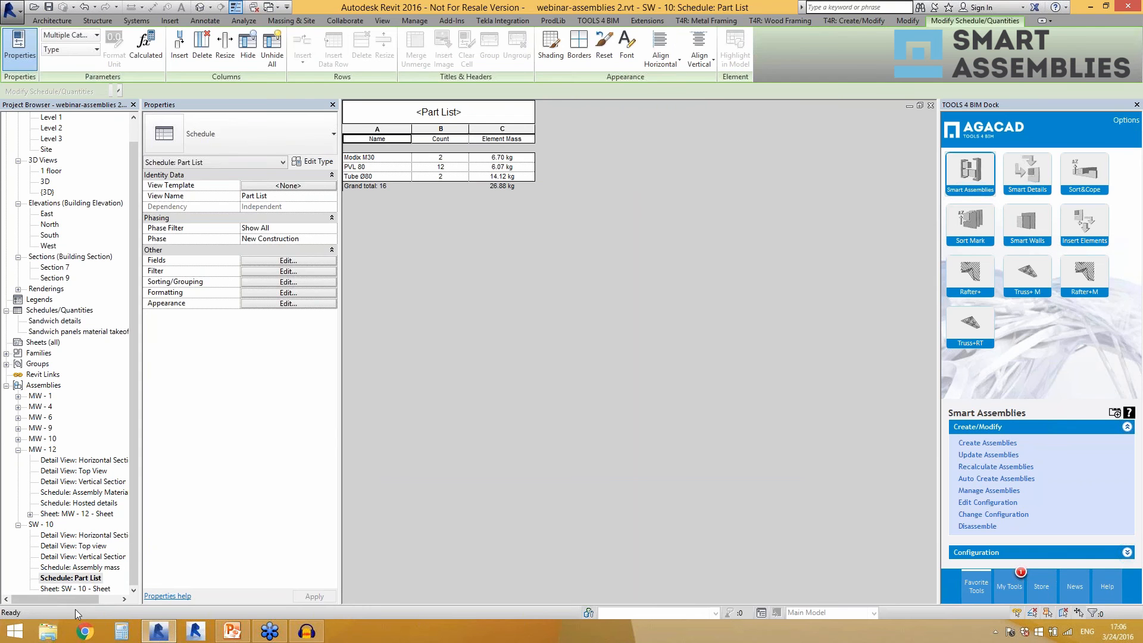
# Open the SW - 10 sheet and place the Top view in its upper-left area.
pyautogui.doubleClick(84, 589)
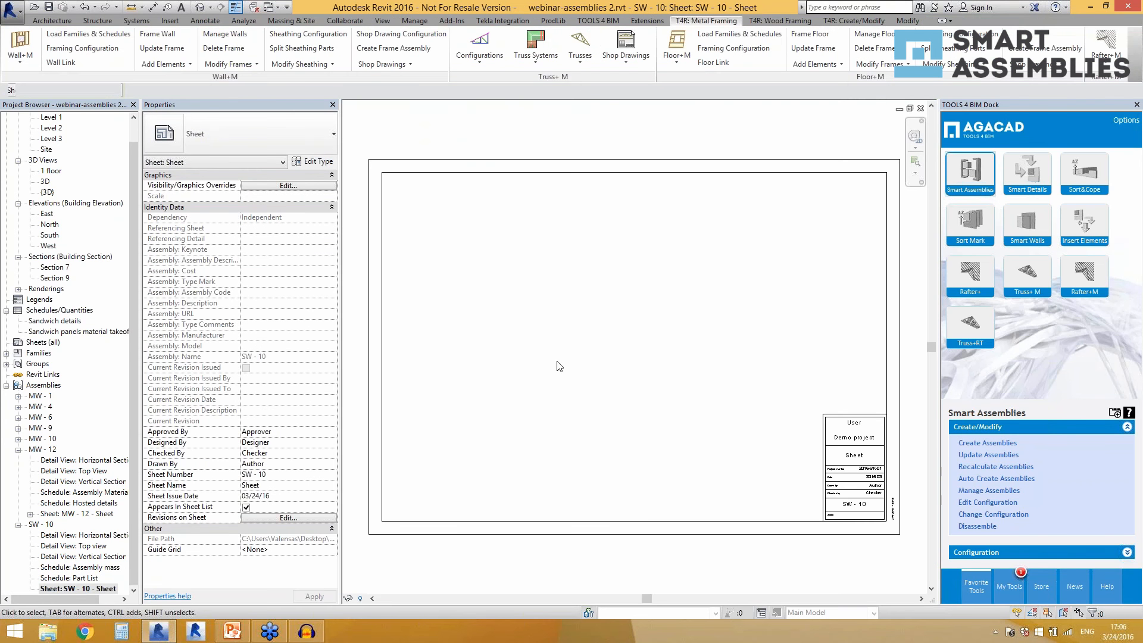
pyautogui.click(91, 537)
pyautogui.click(84, 547)
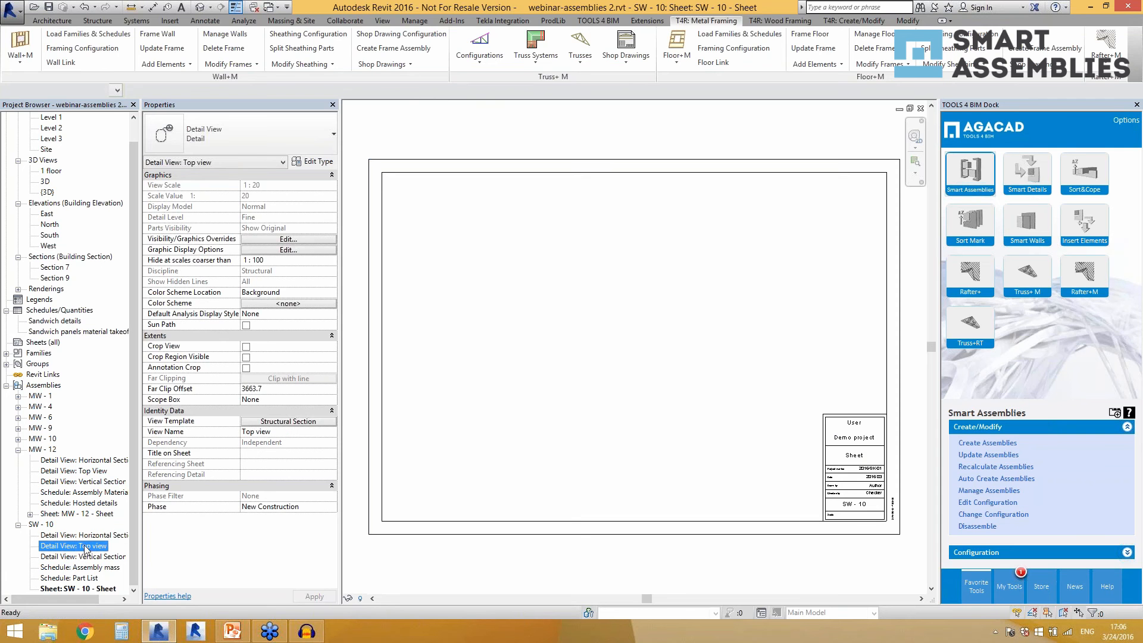
pyautogui.moveTo(85, 547); pyautogui.dragTo(480, 261)
pyautogui.click(480, 260)
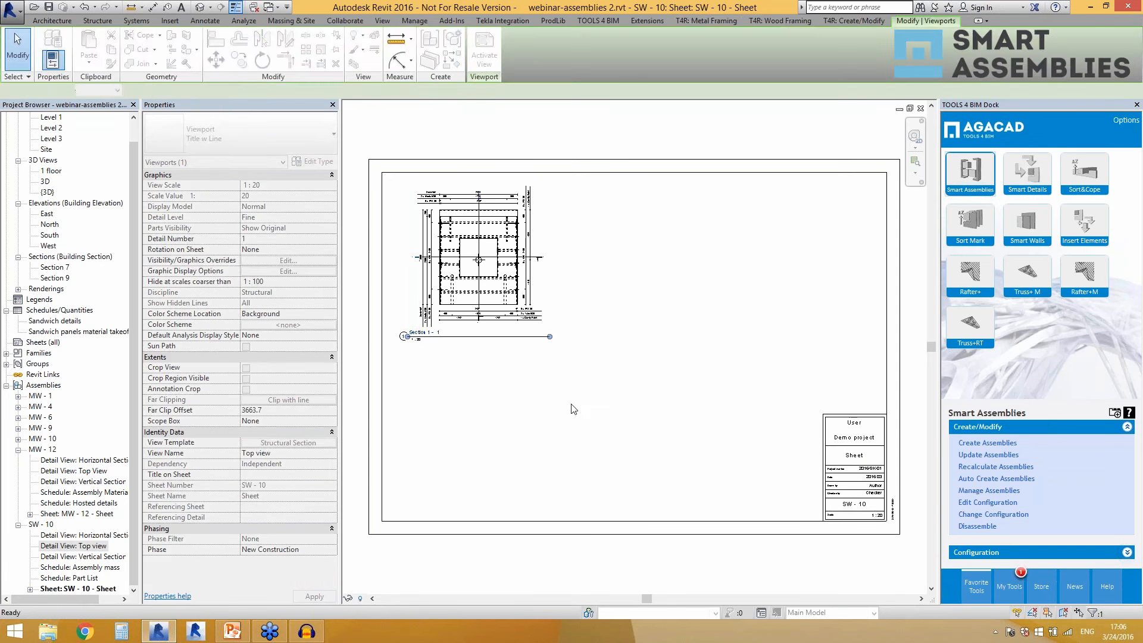
pyautogui.click(484, 448)
# Place the Horizontal Section below the Top view on the sheet and the Vertical Section to the right of the Top view.
pyautogui.click(83, 535)
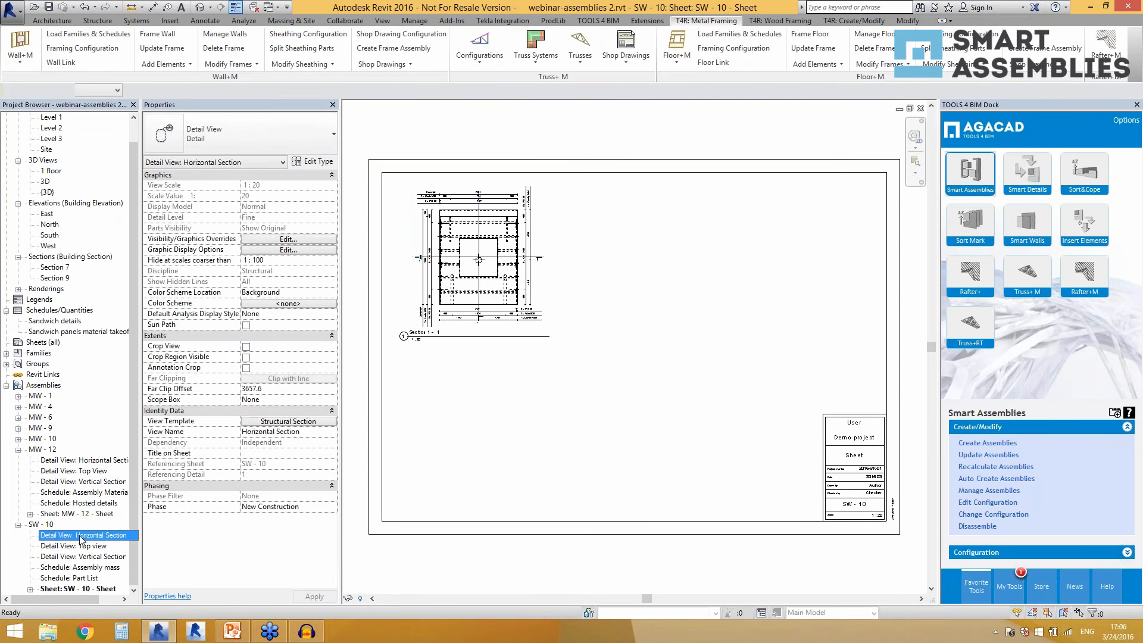
pyautogui.moveTo(83, 535); pyautogui.dragTo(559, 358)
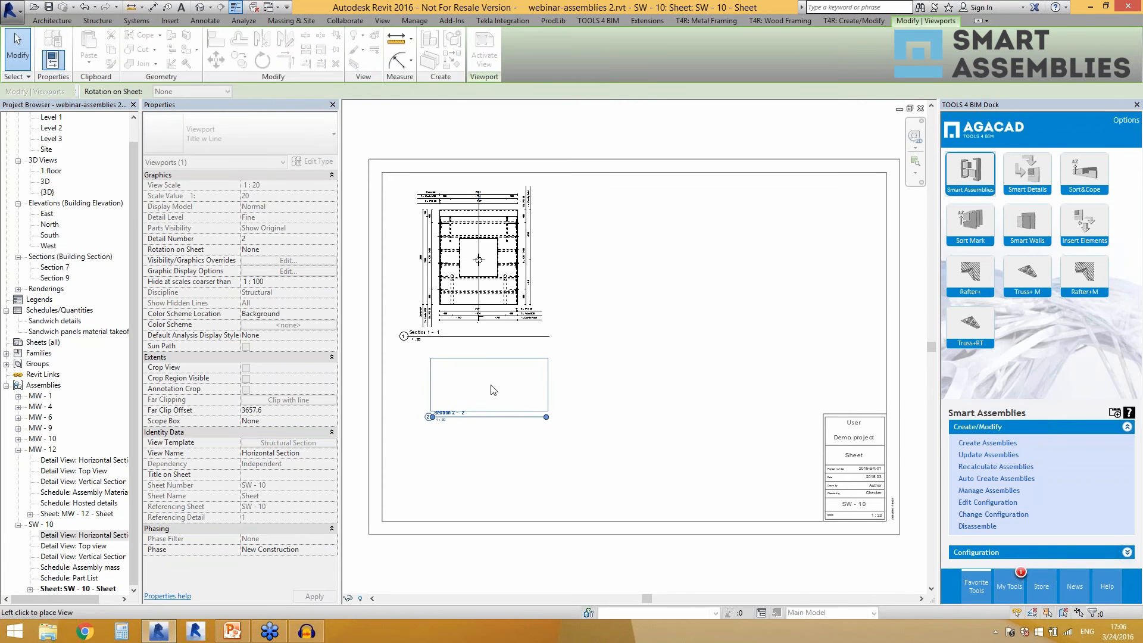
pyautogui.click(481, 391)
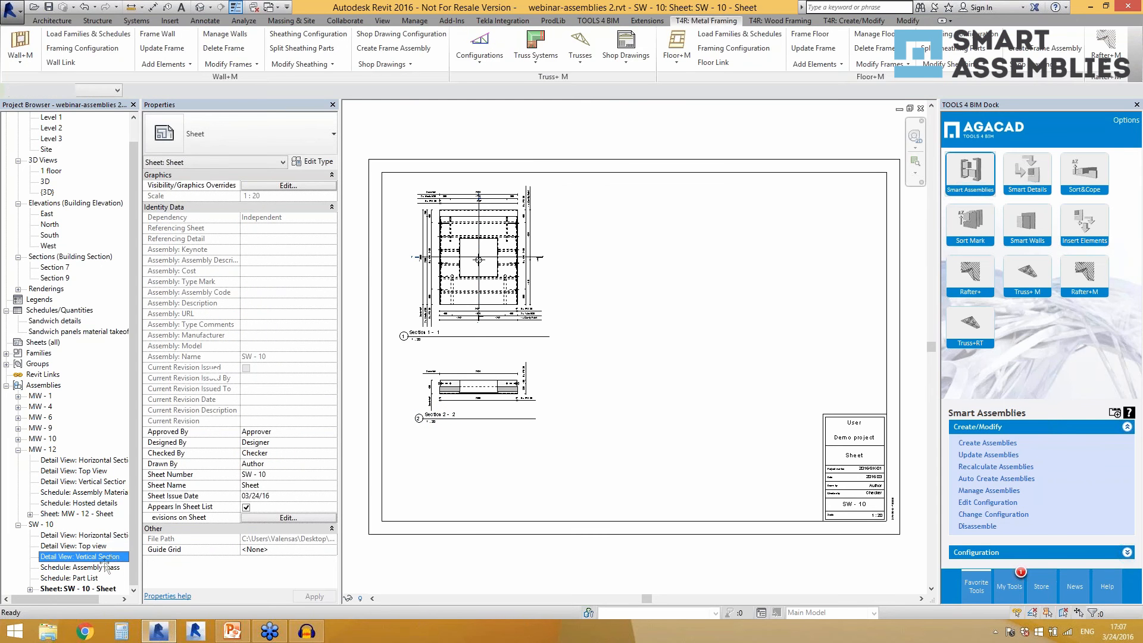
pyautogui.moveTo(84, 557); pyautogui.dragTo(633, 270)
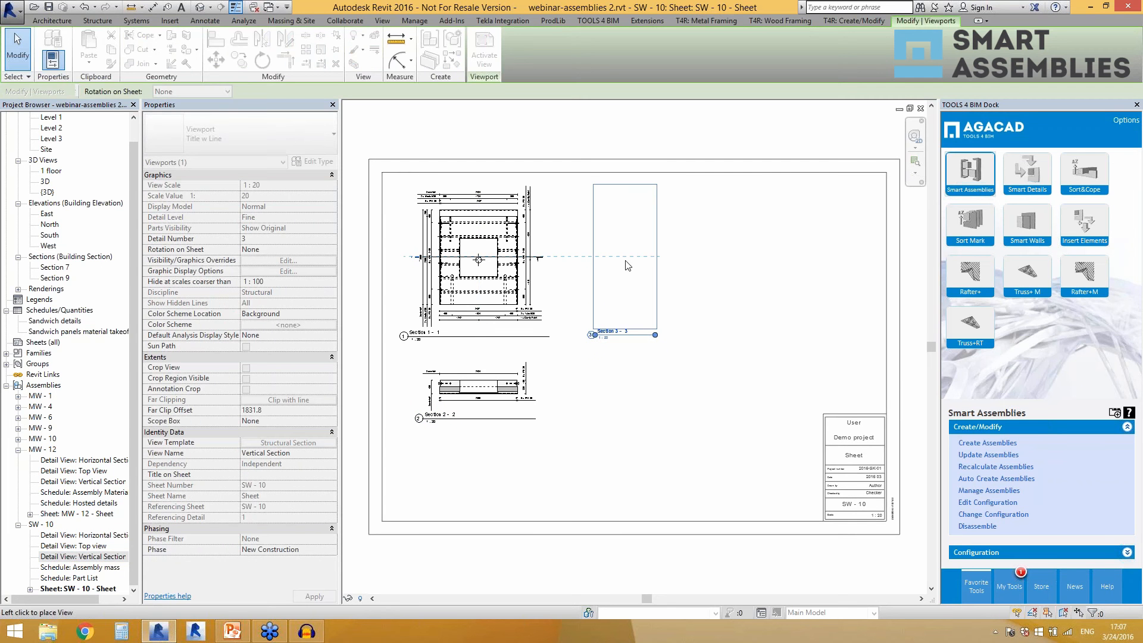
pyautogui.click(628, 265)
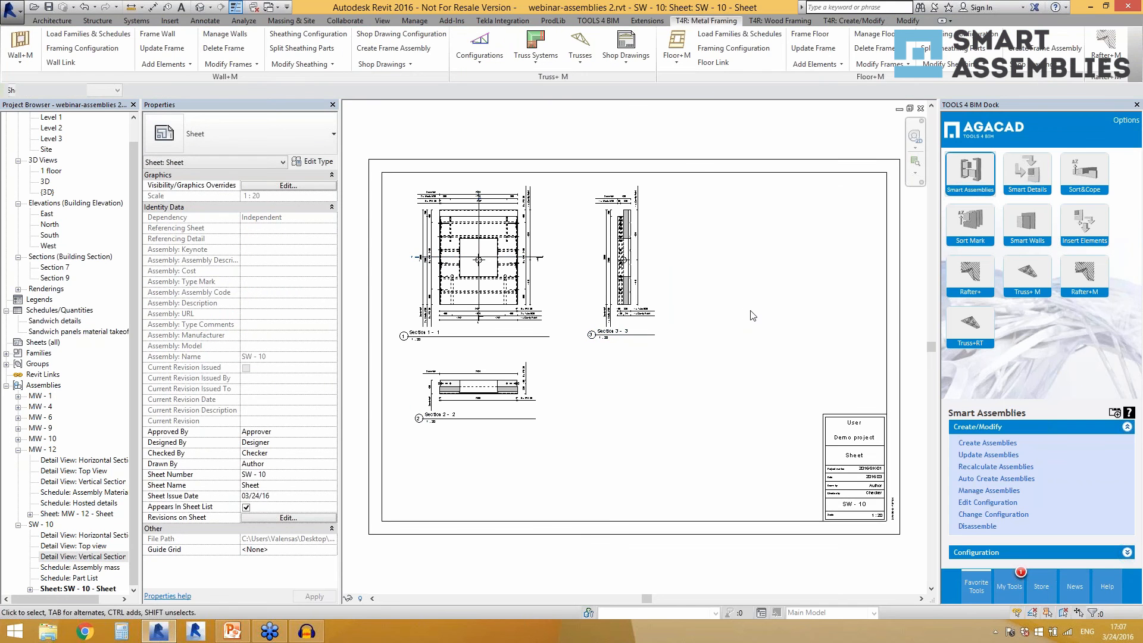
# Place the Assembly mass schedule below the Vertical Section on the sheet, with the Part List schedule aligned beneath it.
pyautogui.click(78, 567)
pyautogui.click(643, 407)
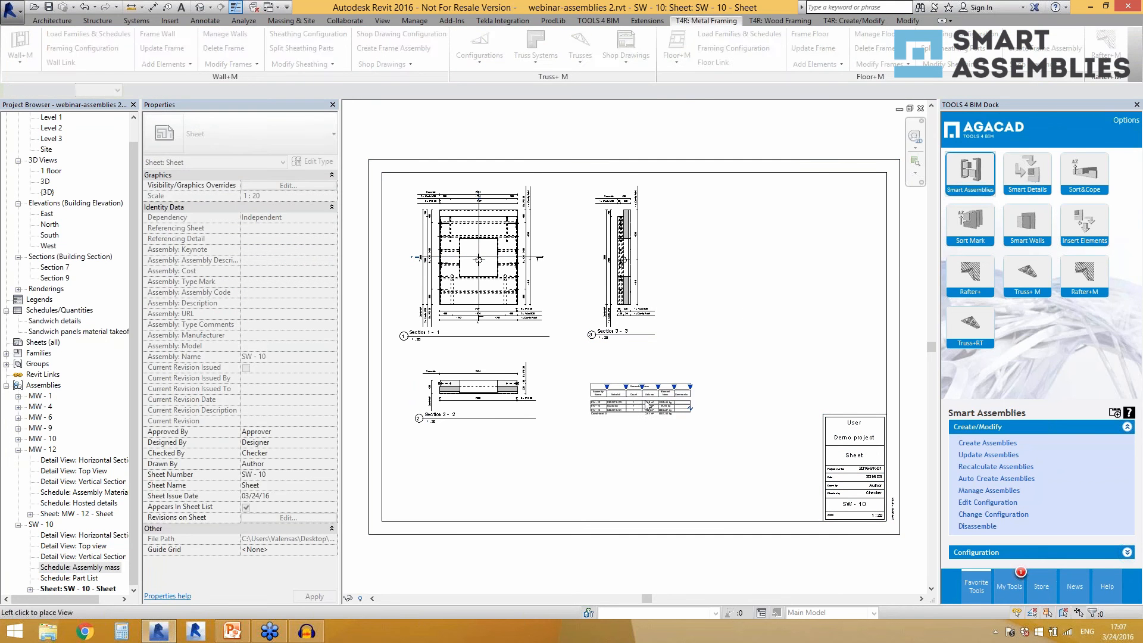
pyautogui.click(68, 578)
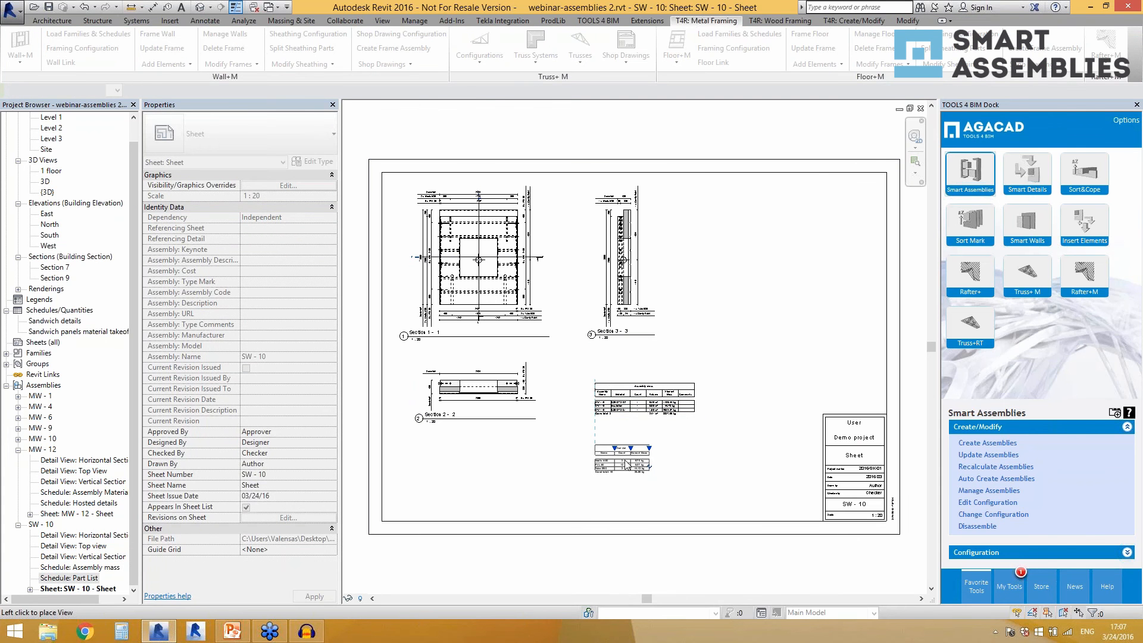
pyautogui.click(627, 459)
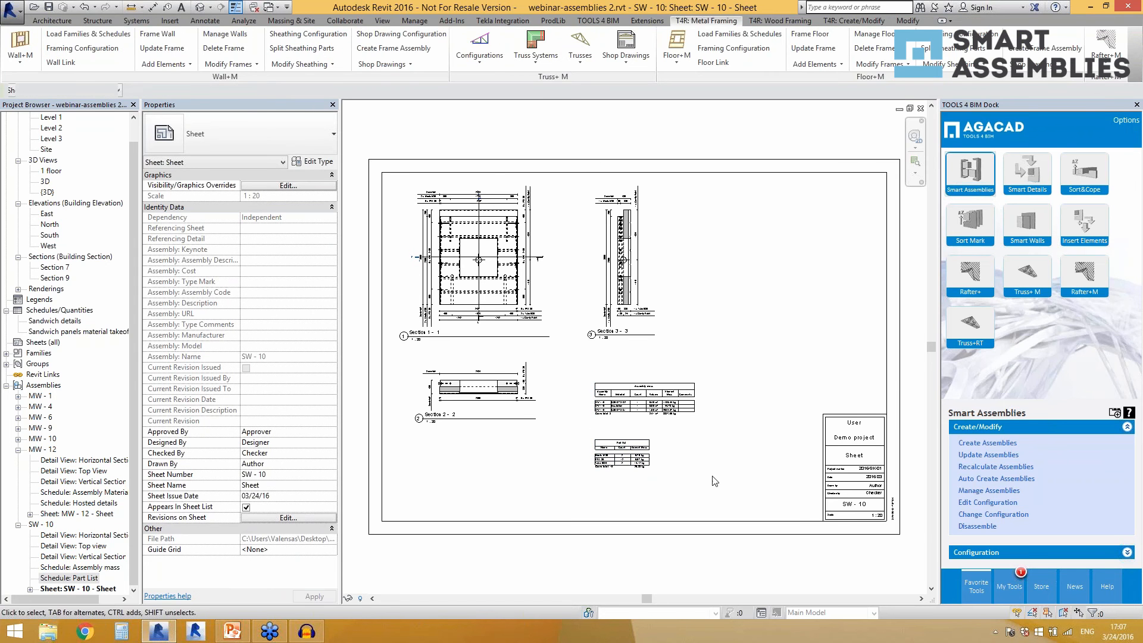
# Change the Top view's viewport type on the sheet to Front view title.
pyautogui.click(464, 336)
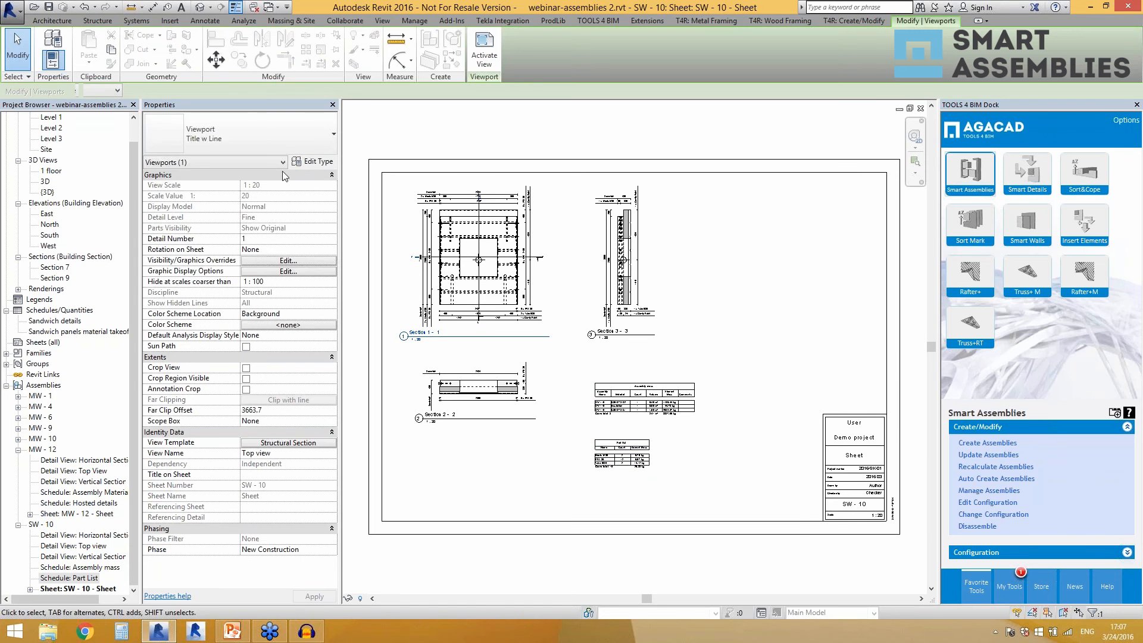
pyautogui.click(280, 145)
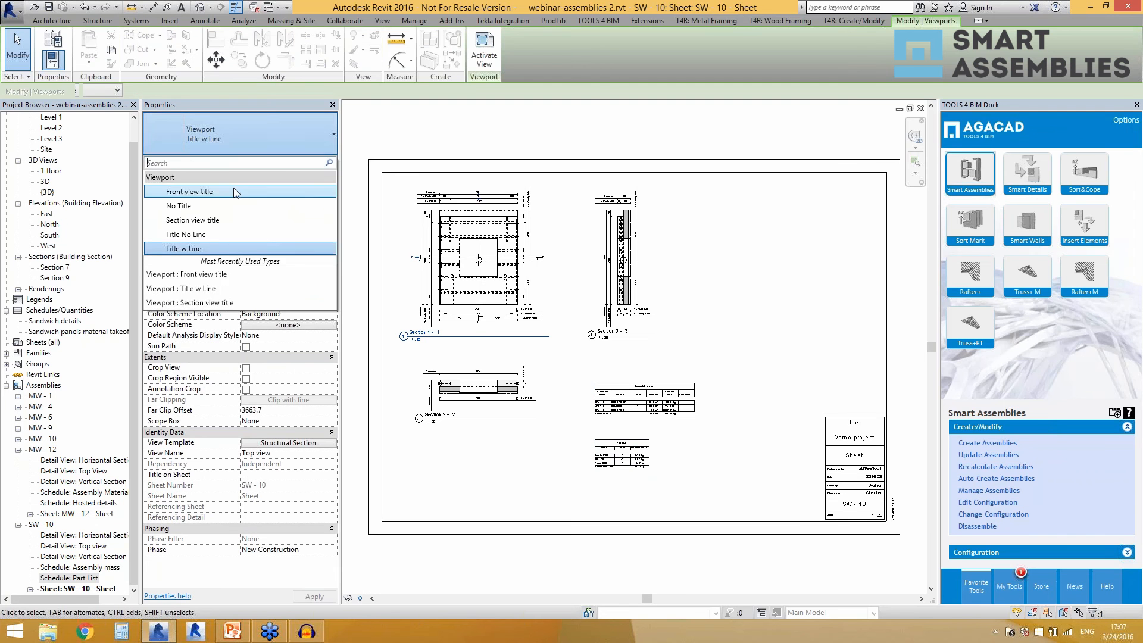
pyautogui.click(236, 192)
pyautogui.press('Escape')
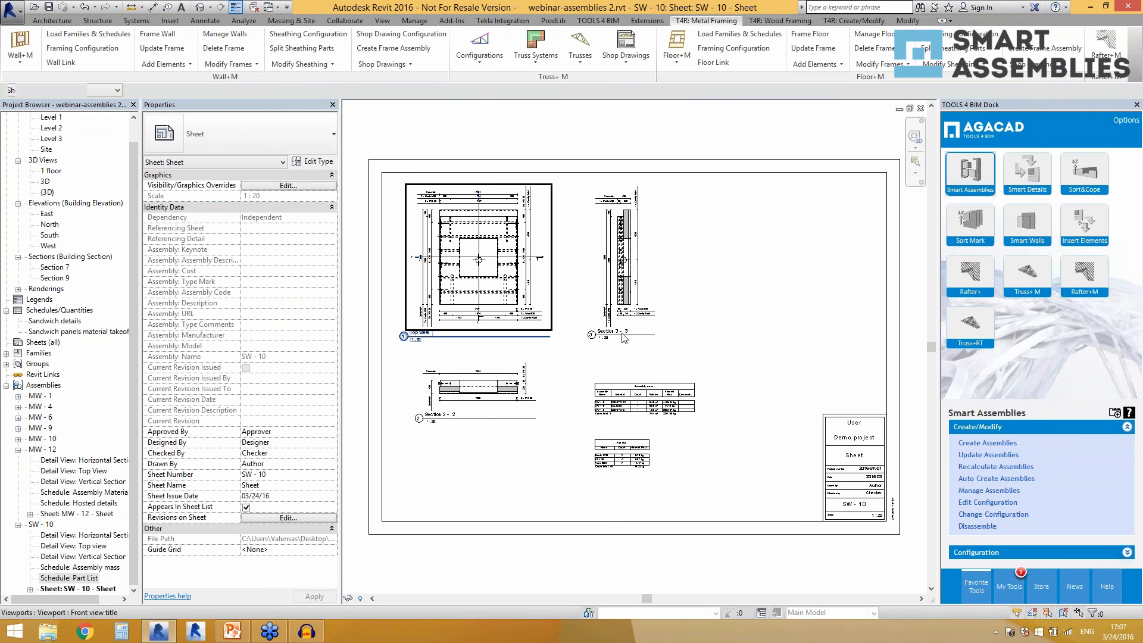
# Return to the 3D view, assign a sheet template to the sheet in the Sandwich panel shop drawing configuration, and save the configuration.
pyautogui.click(202, 8)
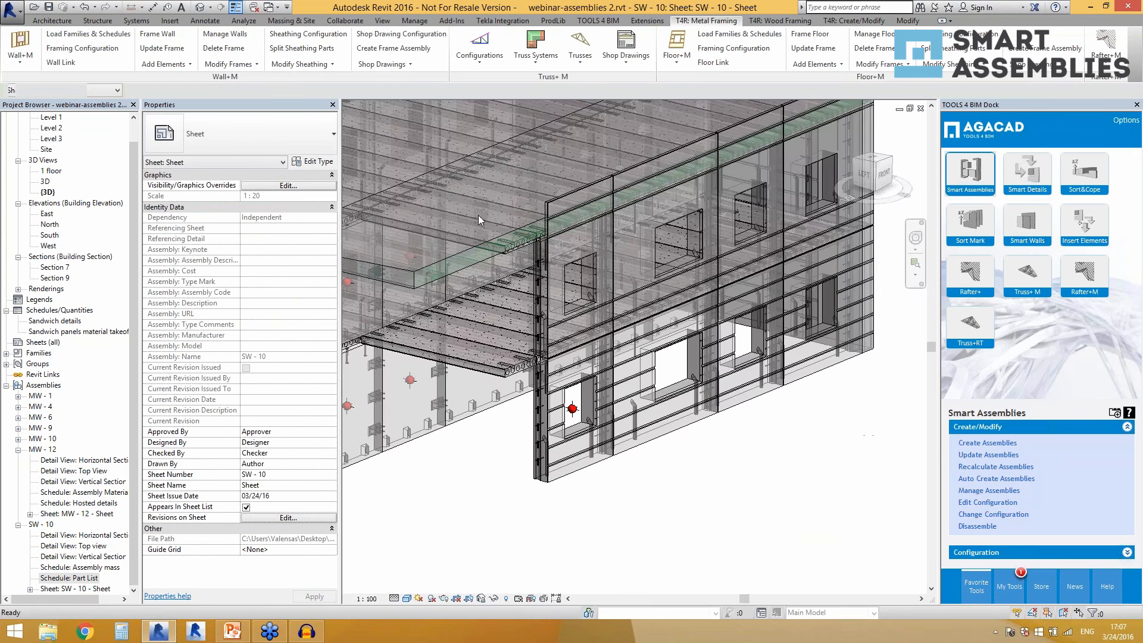
pyautogui.click(969, 551)
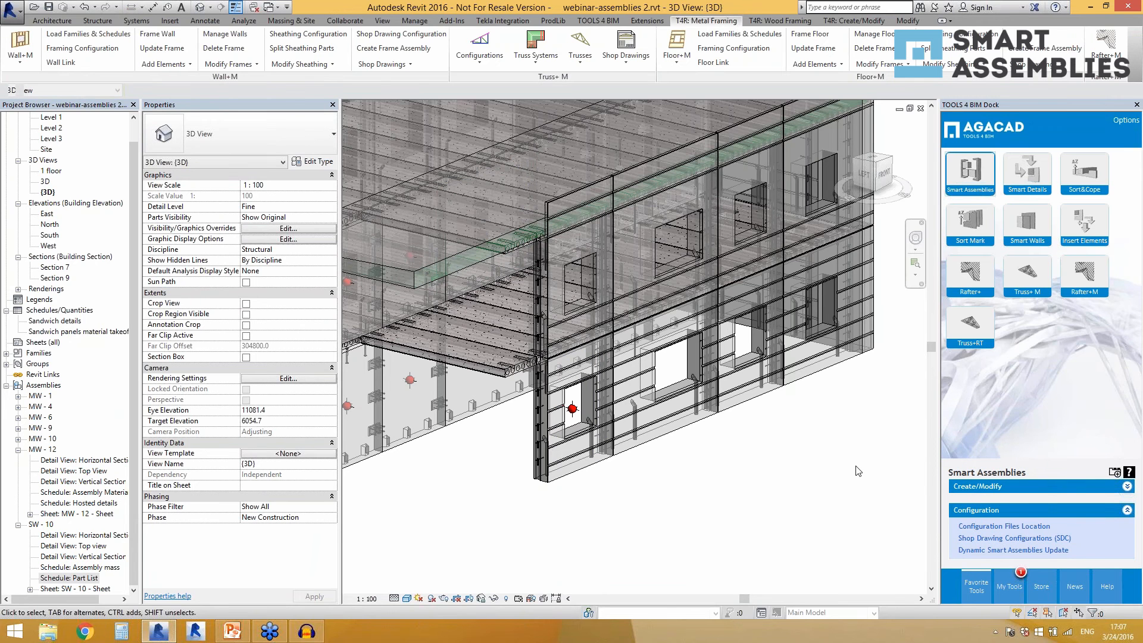
pyautogui.click(1013, 539)
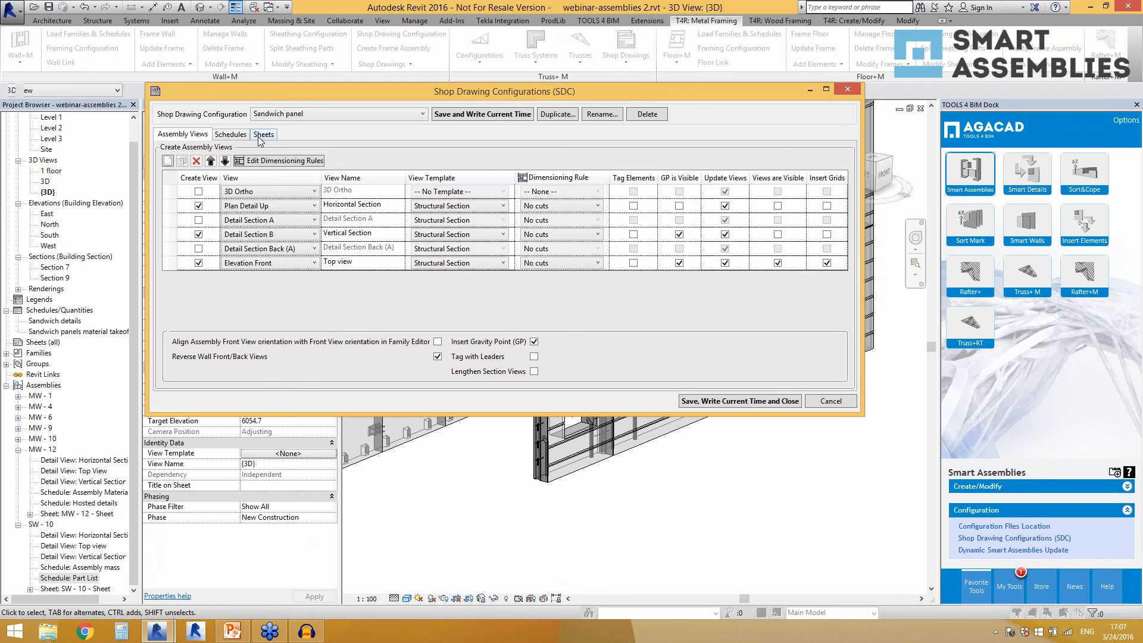
pyautogui.click(260, 138)
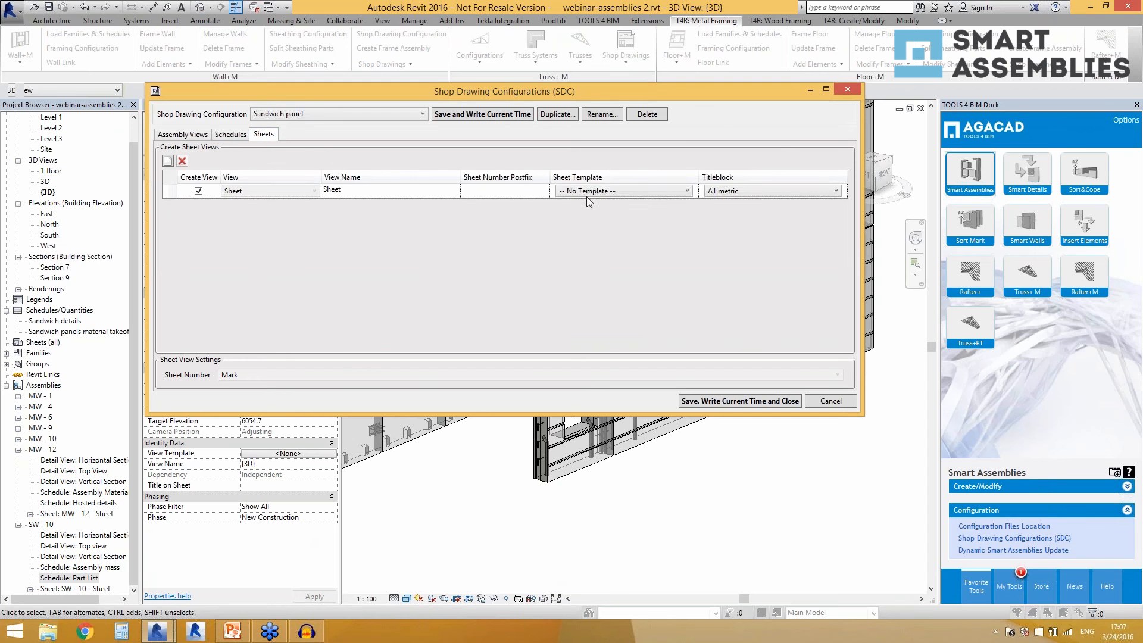
pyautogui.click(648, 192)
pyautogui.click(630, 213)
pyautogui.click(743, 399)
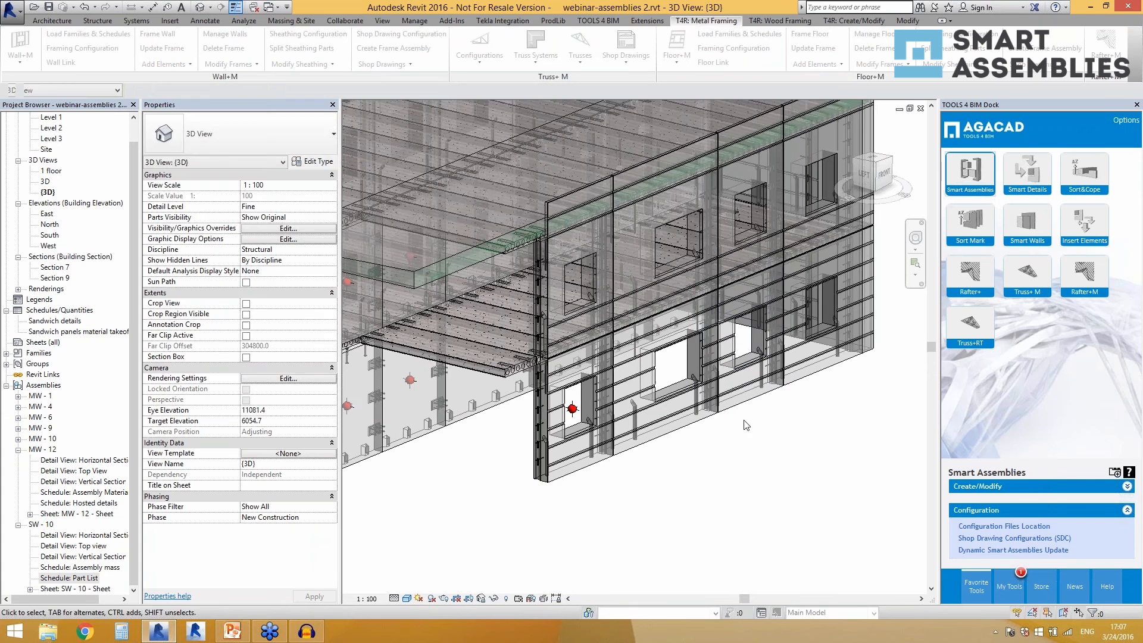
# Create an assembly from the upper-floor sandwich wall SW - 23 using the Sandwich panel shop drawing configuration.
pyautogui.click(559, 357)
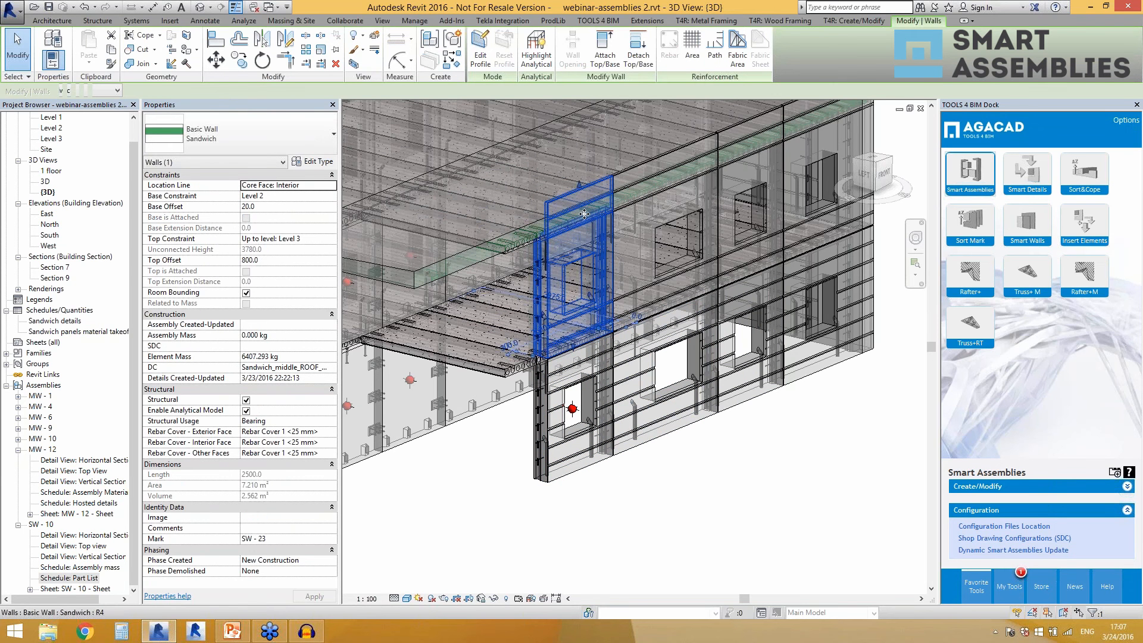
pyautogui.keyDown('shift'); pyautogui.moveTo(663, 486); pyautogui.dragTo(750, 494, button='middle'); pyautogui.keyUp('shift')
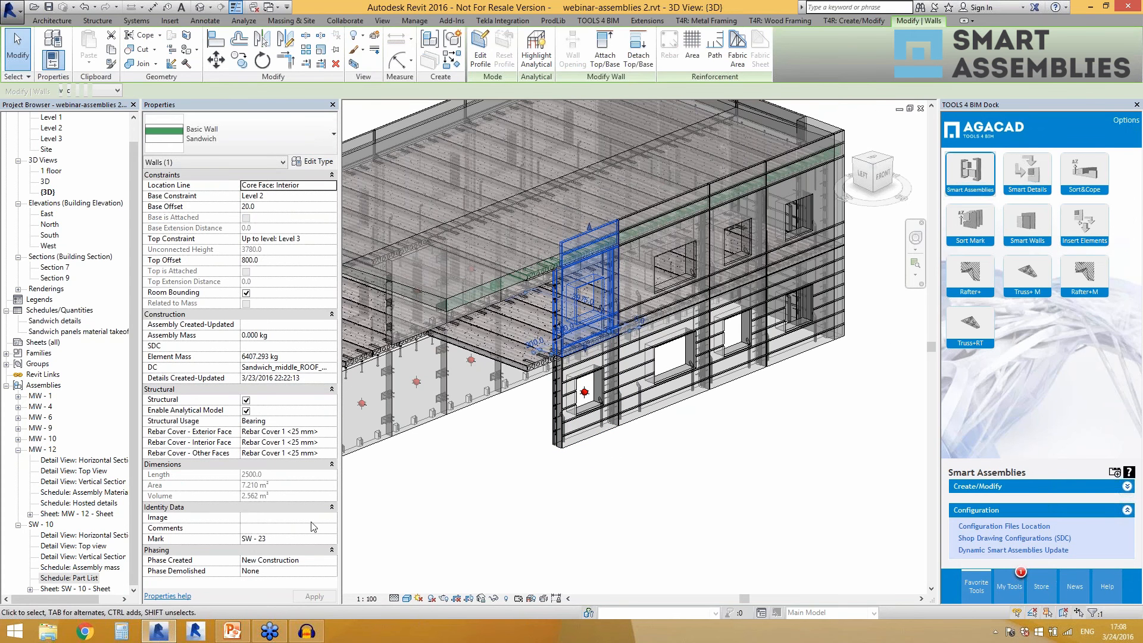
pyautogui.click(987, 487)
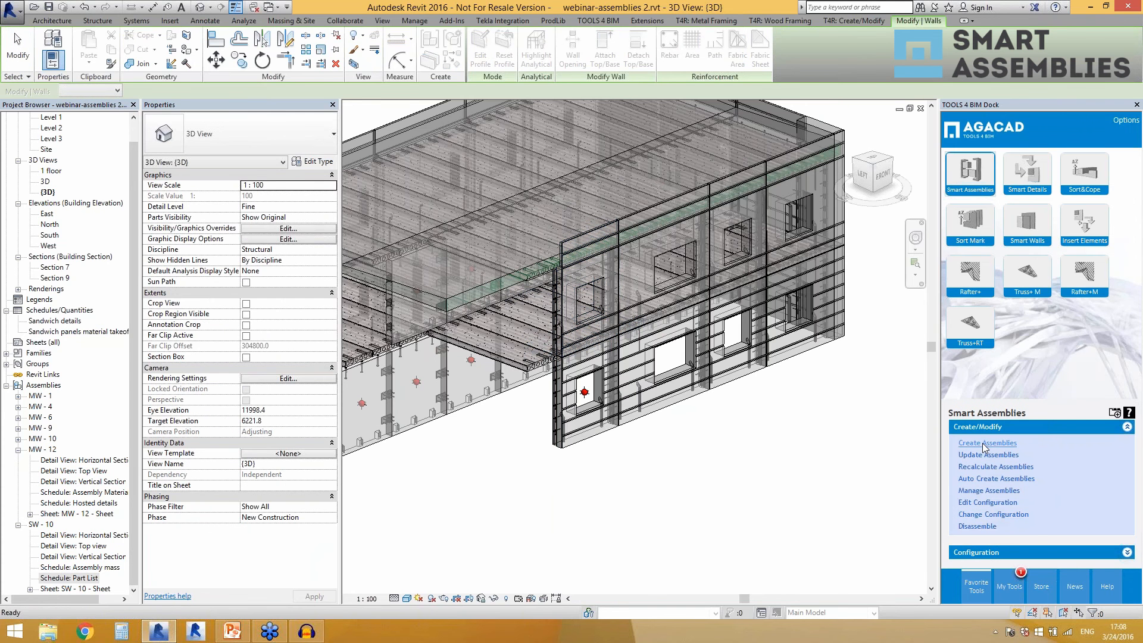
pyautogui.click(986, 444)
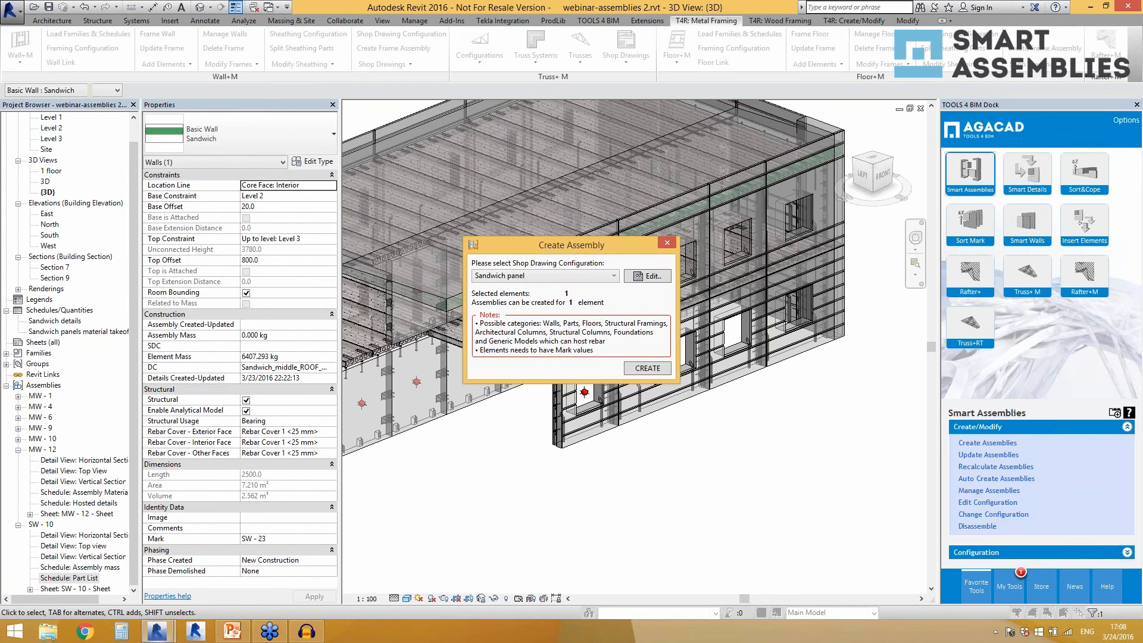
pyautogui.click(639, 369)
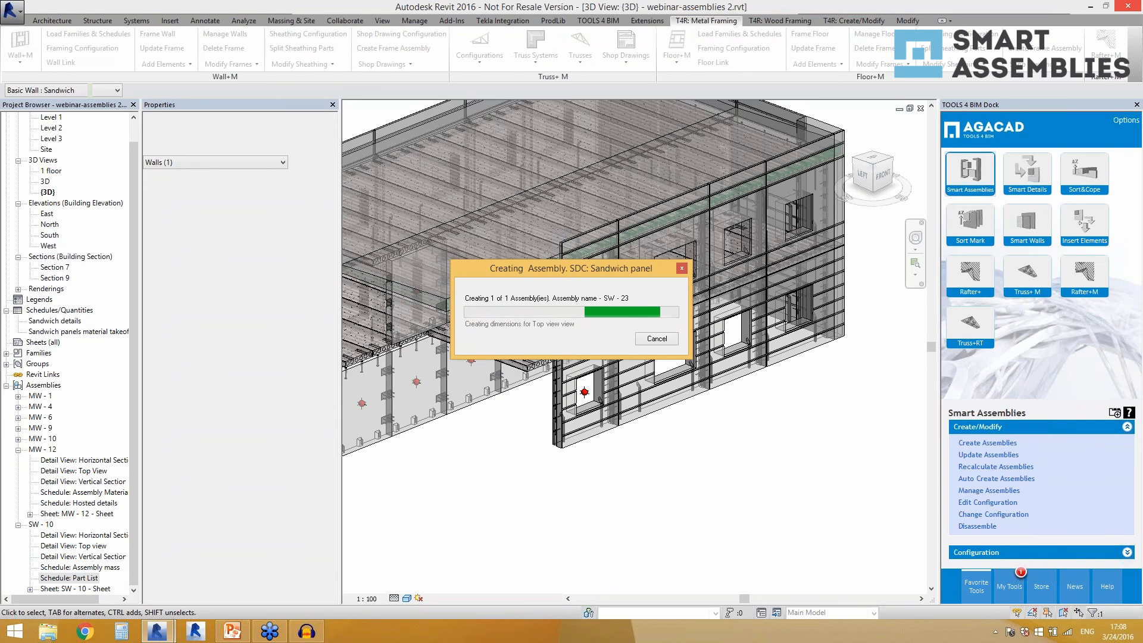
pyautogui.moveTo(559, 267); pyautogui.dragTo(792, 206)
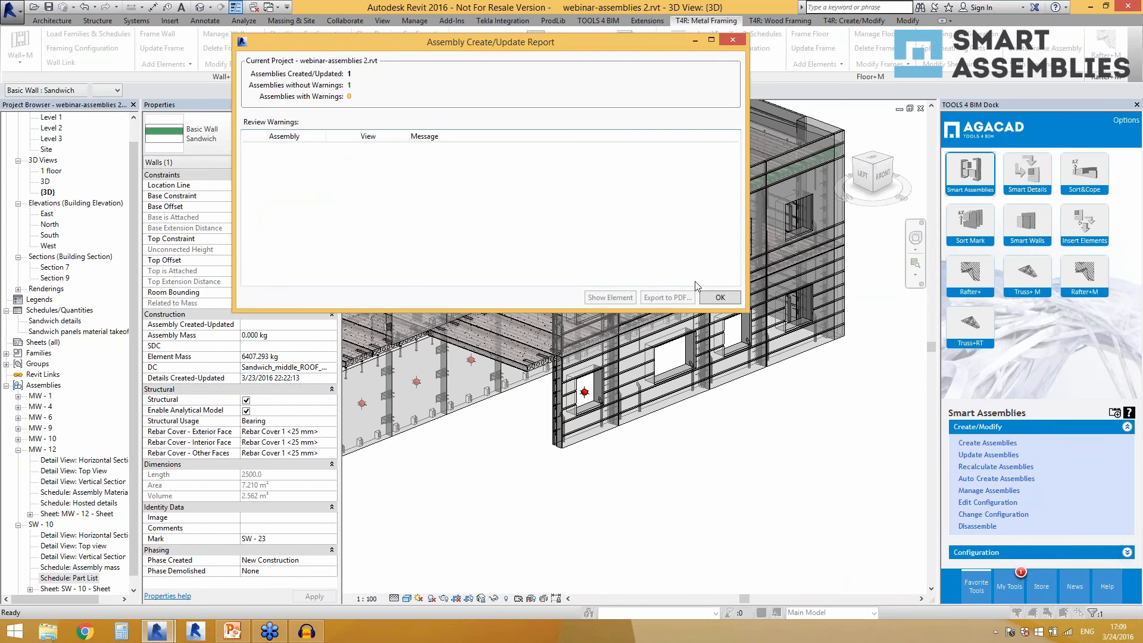
pyautogui.click(714, 298)
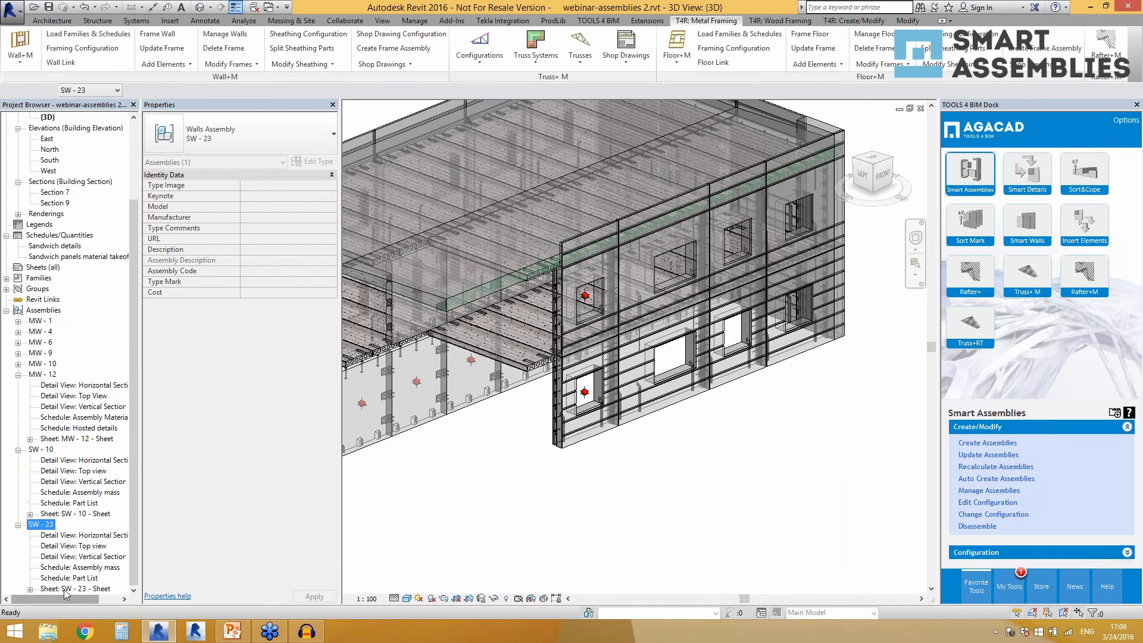
# Open the SW - 23 sheet and examine its automatically arranged views, dimensions and schedules.
pyautogui.doubleClick(63, 589)
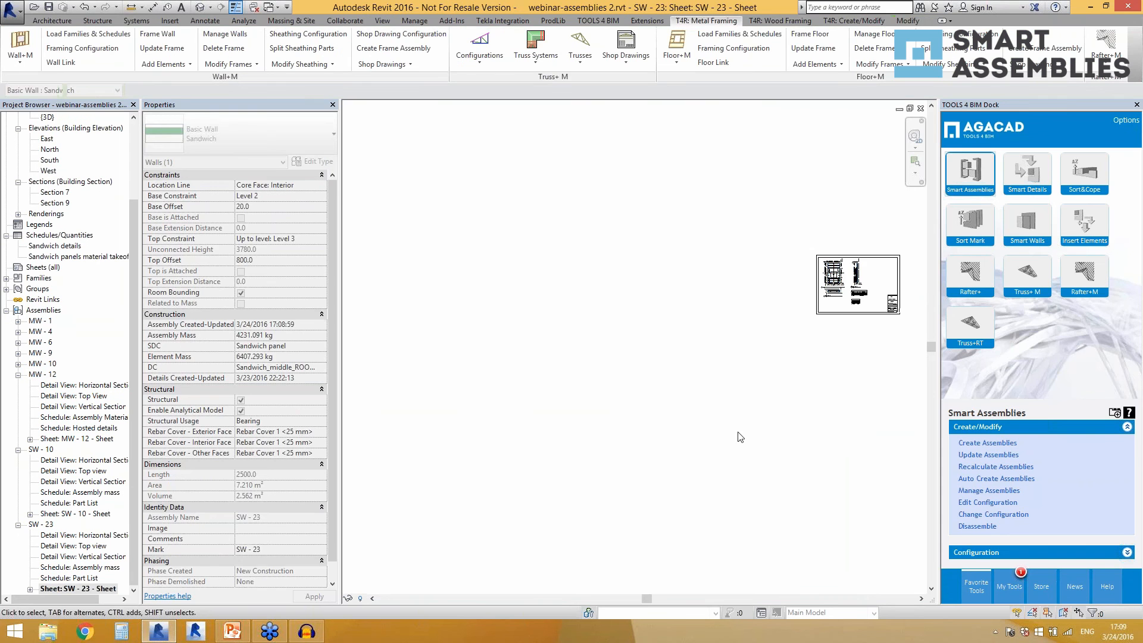
pyautogui.scroll(2, 706, 429)
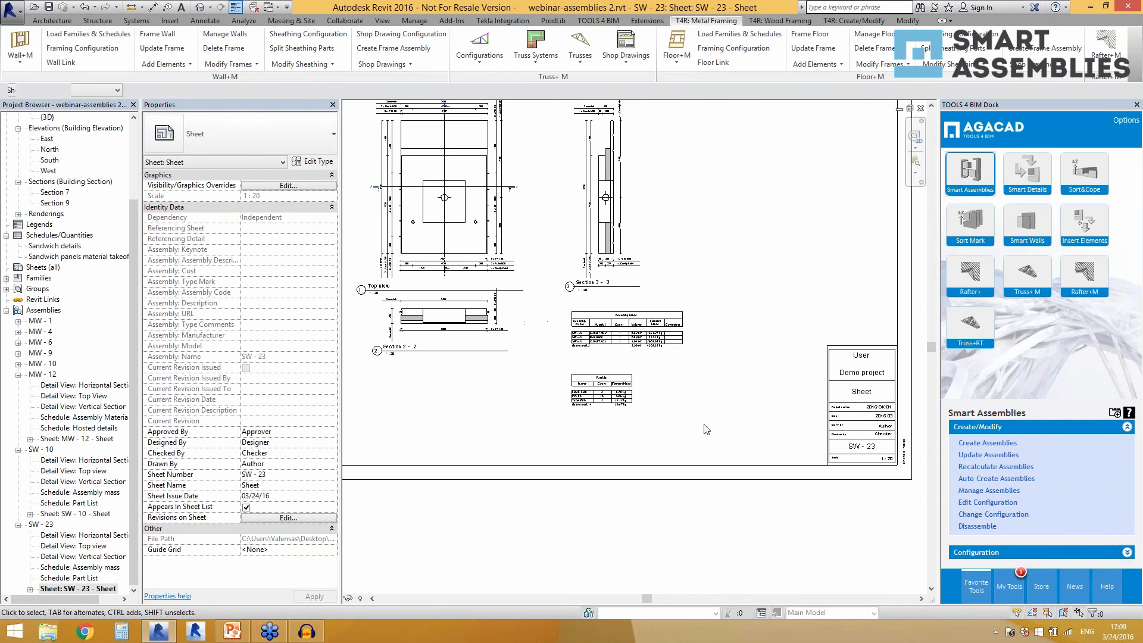
pyautogui.scroll(-1, 706, 429)
pyautogui.scroll(3, 479, 238)
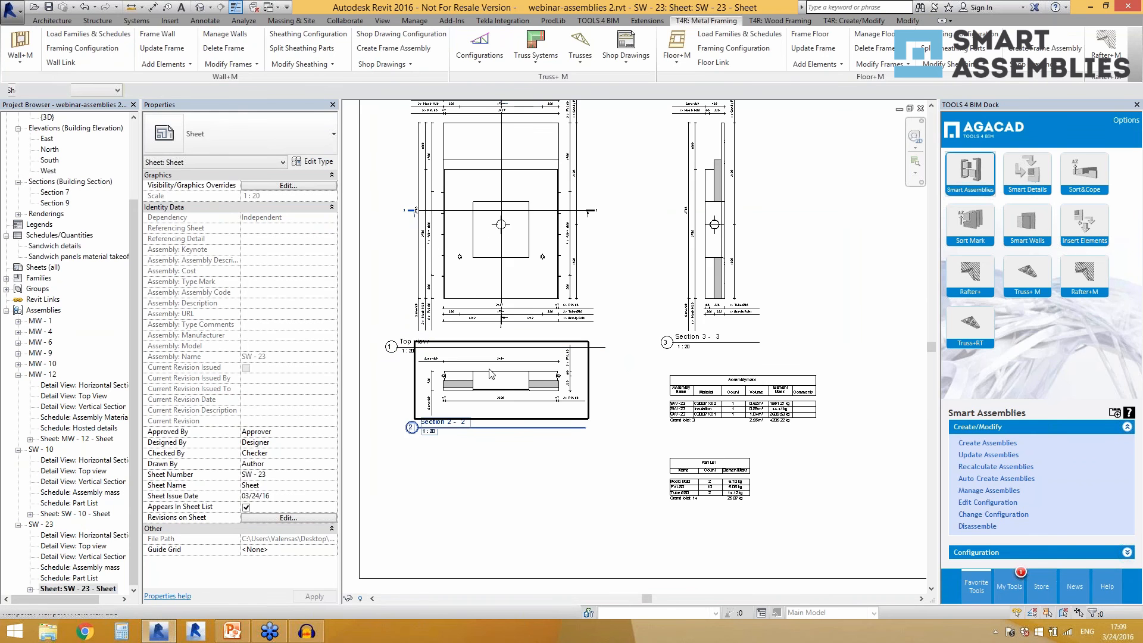
pyautogui.scroll(-2, 470, 357)
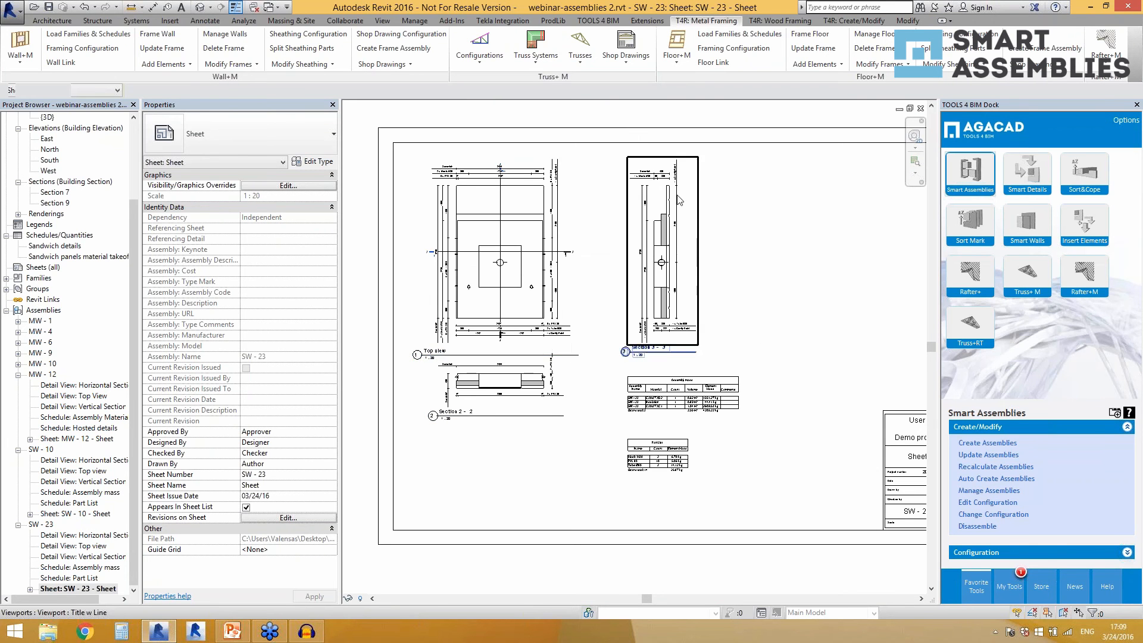
pyautogui.scroll(4, 679, 214)
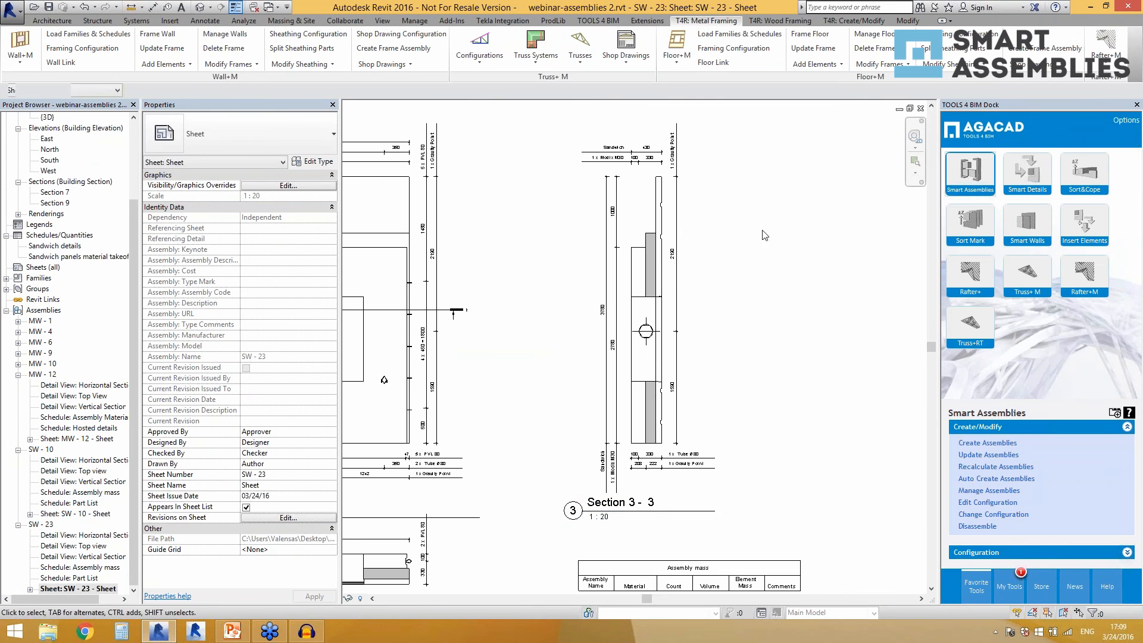
pyautogui.scroll(-2, 765, 235)
pyautogui.scroll(-1, 419, 398)
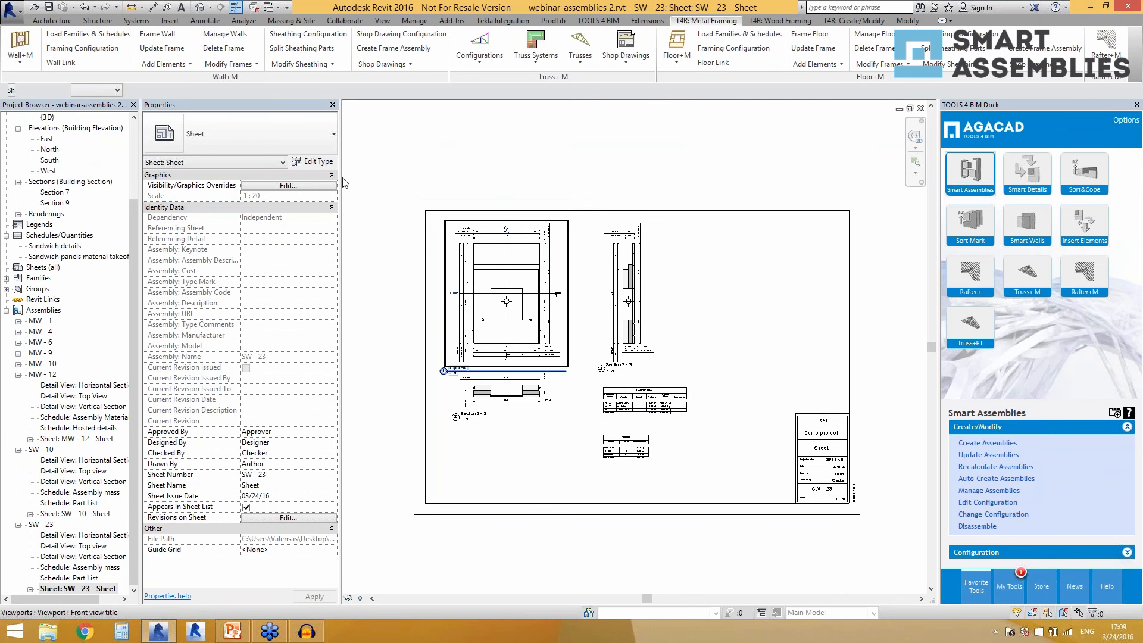
# Return to the 3D view and inspect the ground-floor massive wall assemblies, including the properties of MW - 4.
pyautogui.click(200, 7)
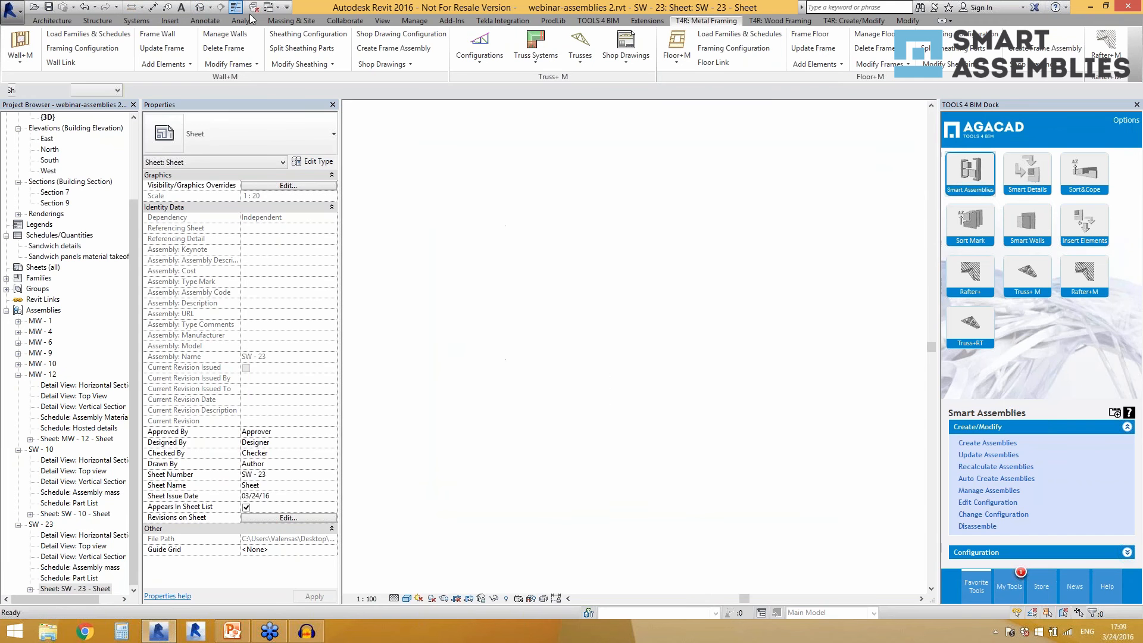
pyautogui.scroll(-2, 827, 423)
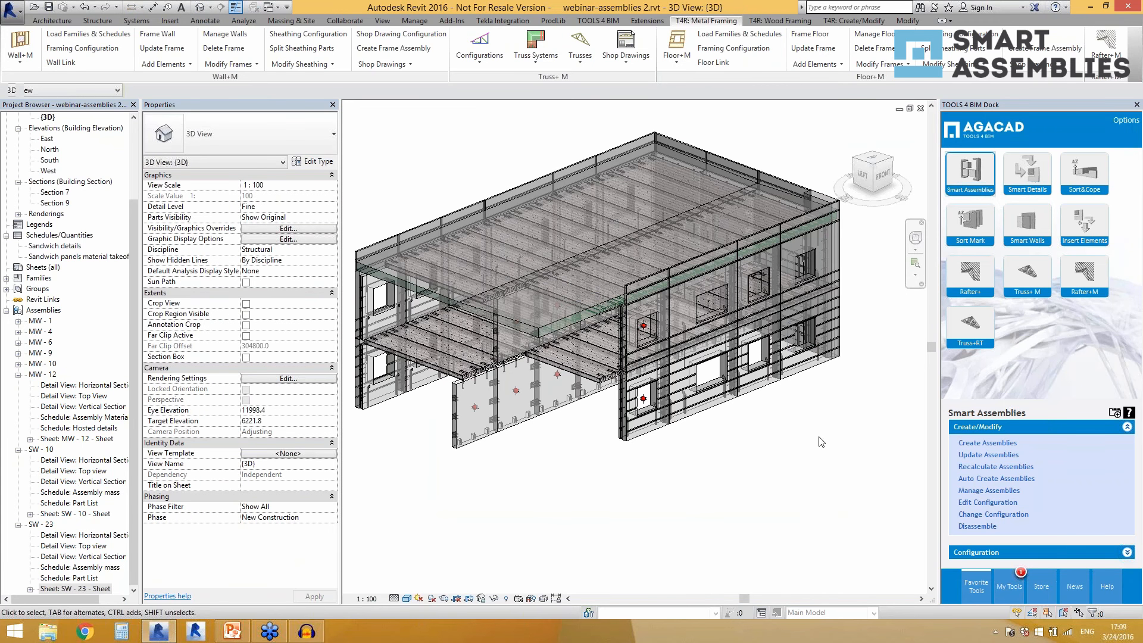
pyautogui.moveTo(595, 403); pyautogui.dragTo(629, 410, button='middle')
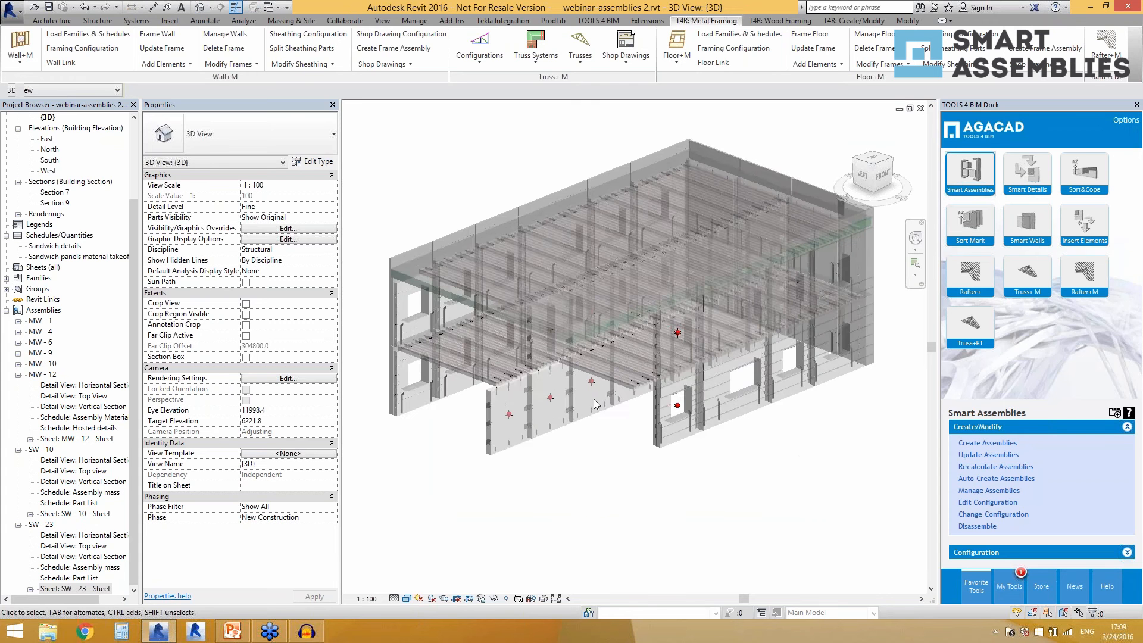
pyautogui.scroll(2, 636, 449)
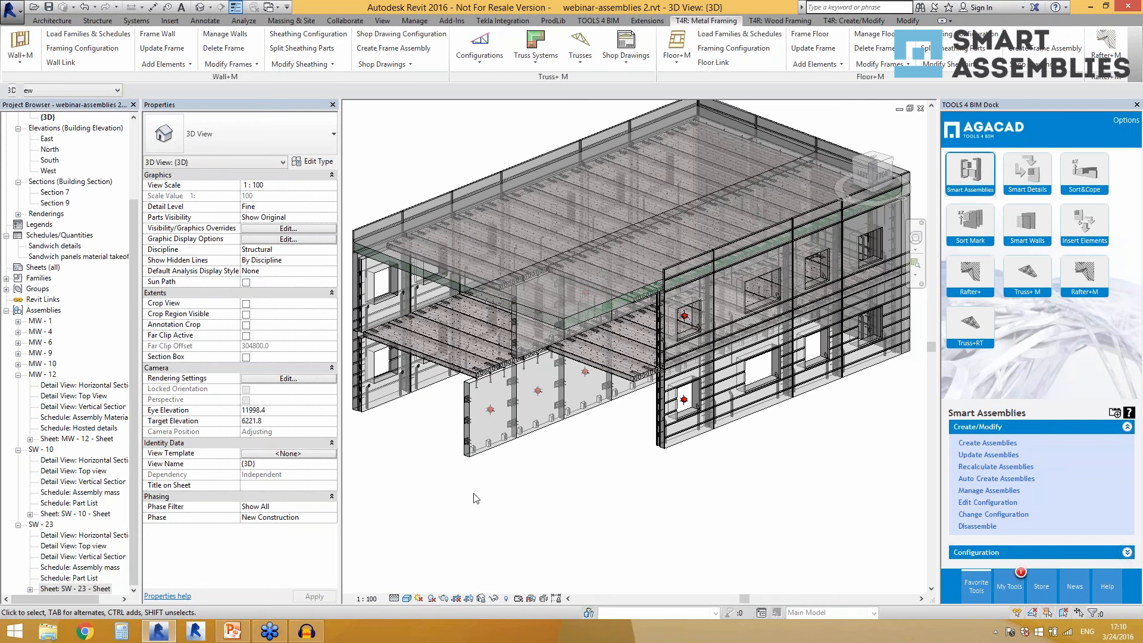
pyautogui.scroll(1, 474, 498)
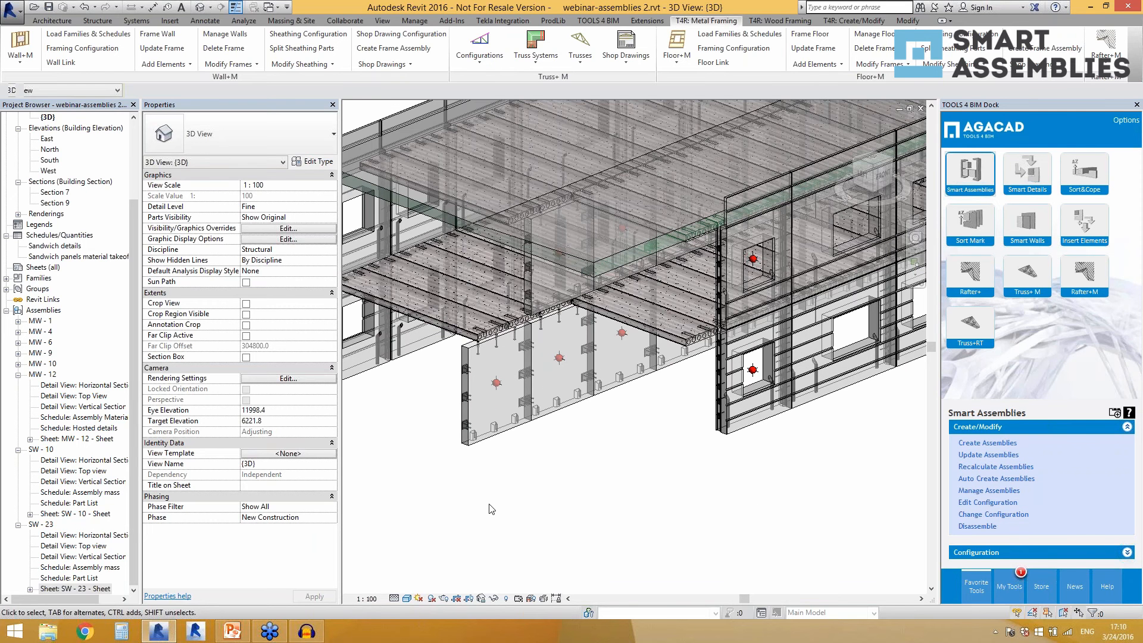
pyautogui.scroll(1, 500, 426)
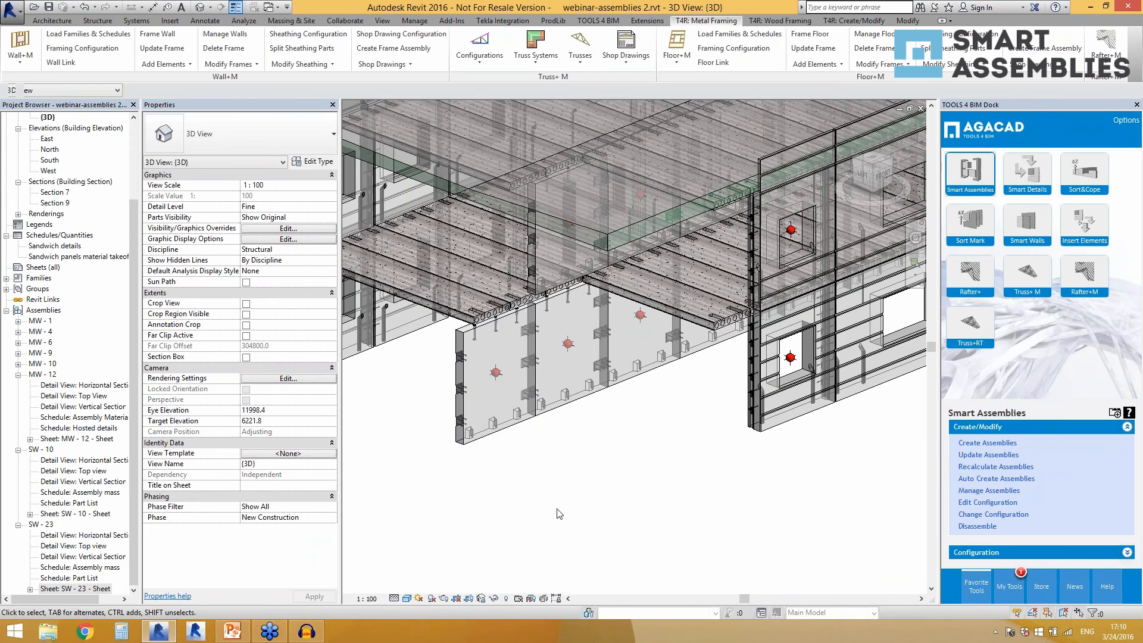
pyautogui.scroll(-1, 526, 420)
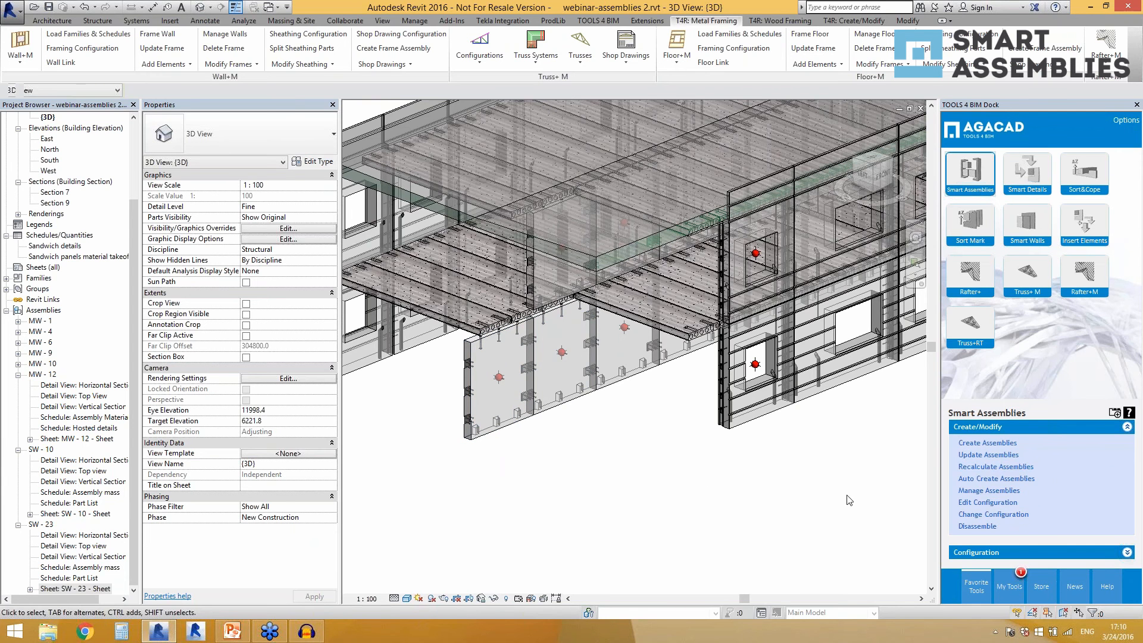
pyautogui.keyDown('shift'); pyautogui.moveTo(715, 517); pyautogui.dragTo(742, 476, button='middle'); pyautogui.keyUp('shift')
pyautogui.scroll(2, 662, 386)
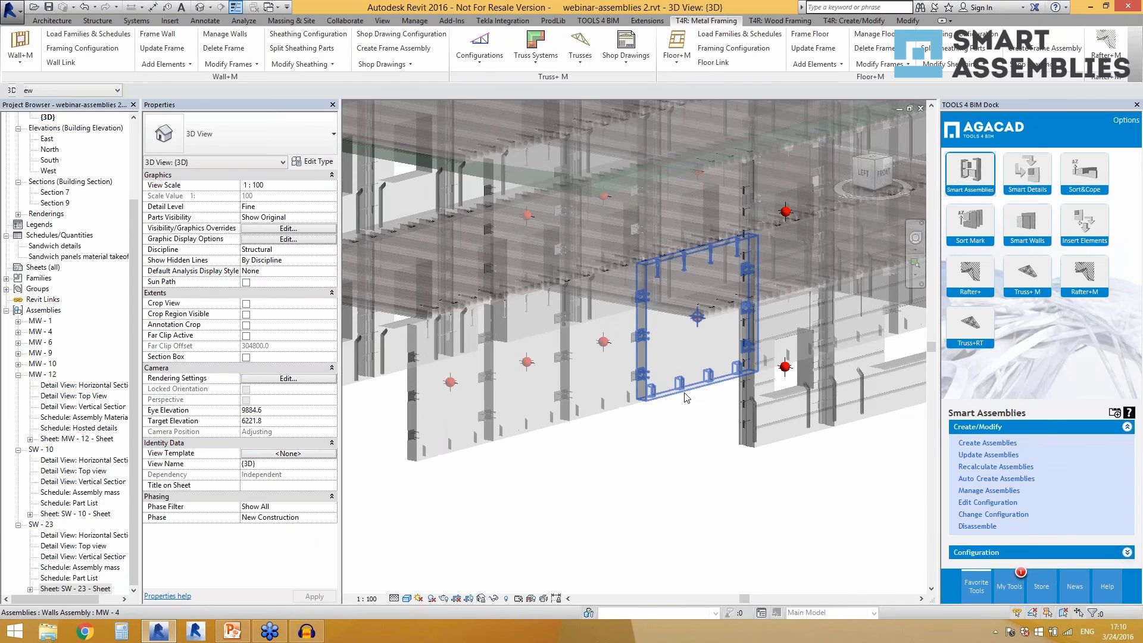
pyautogui.click(664, 381)
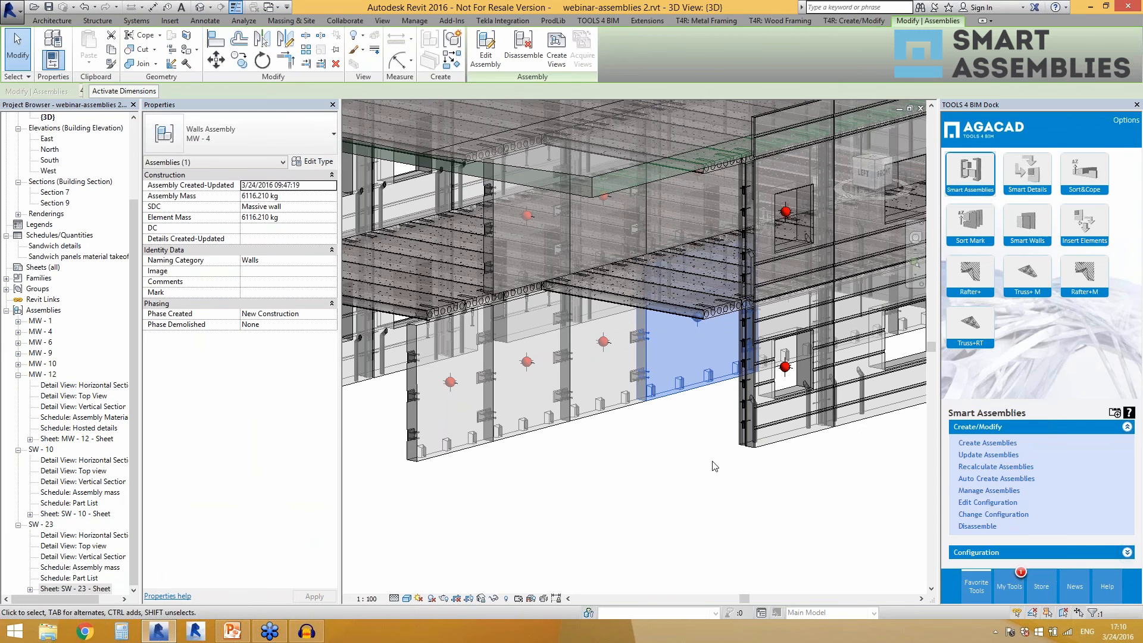
pyautogui.click(602, 490)
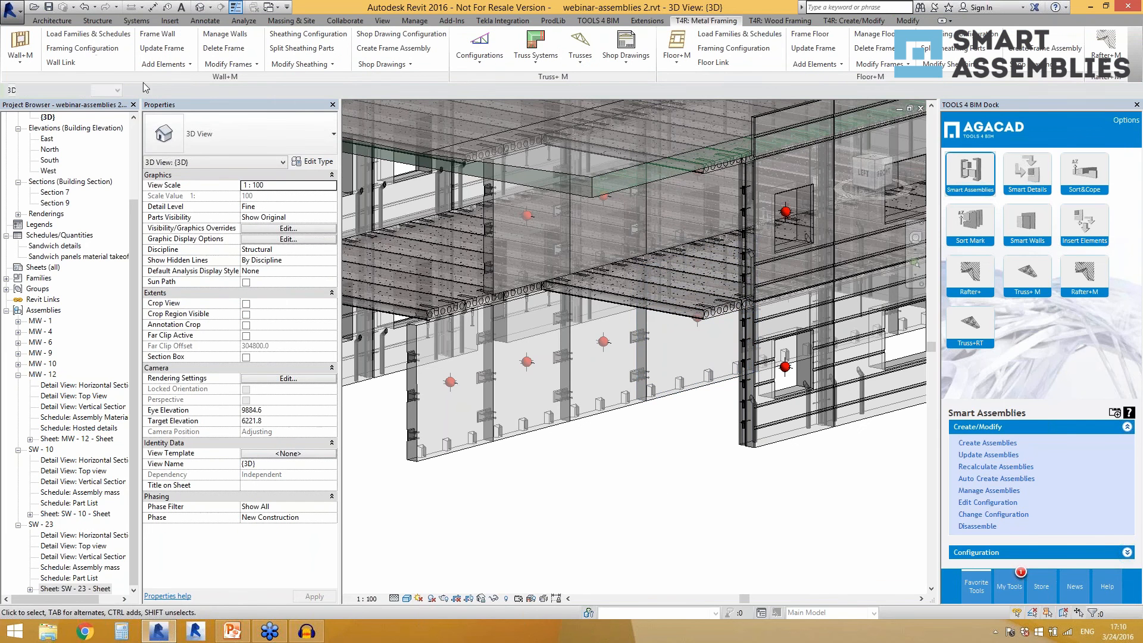
# Cut a rectangular wall opening about 855 mm high in the MW - 4 massive wall, about 624 mm above Level 1.
pyautogui.click(98, 20)
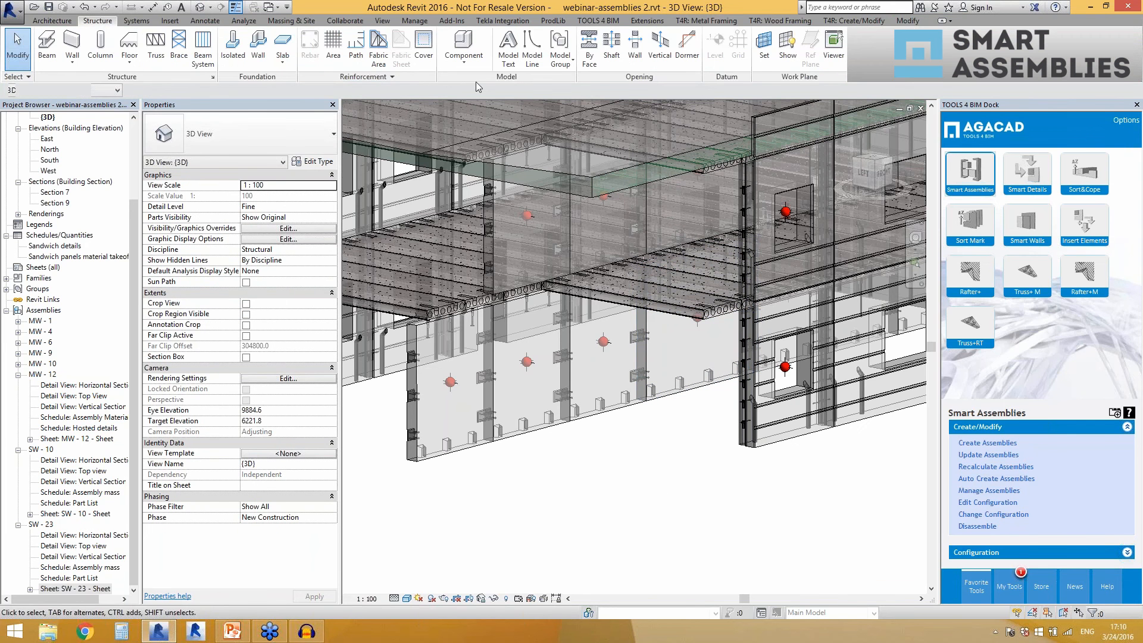
pyautogui.click(635, 45)
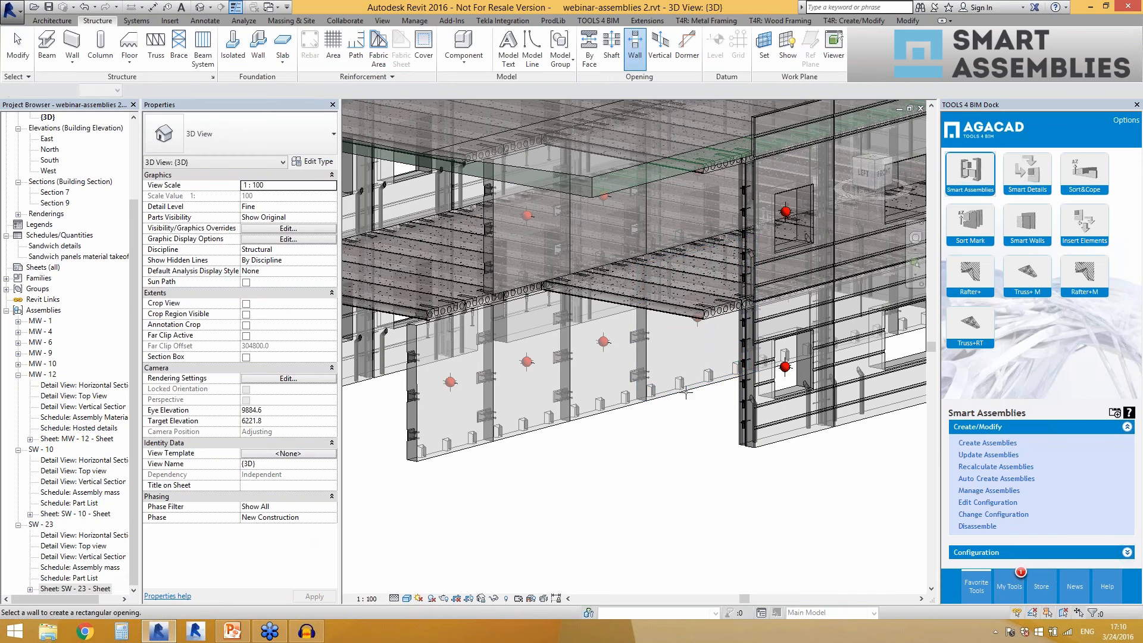
pyautogui.click(678, 378)
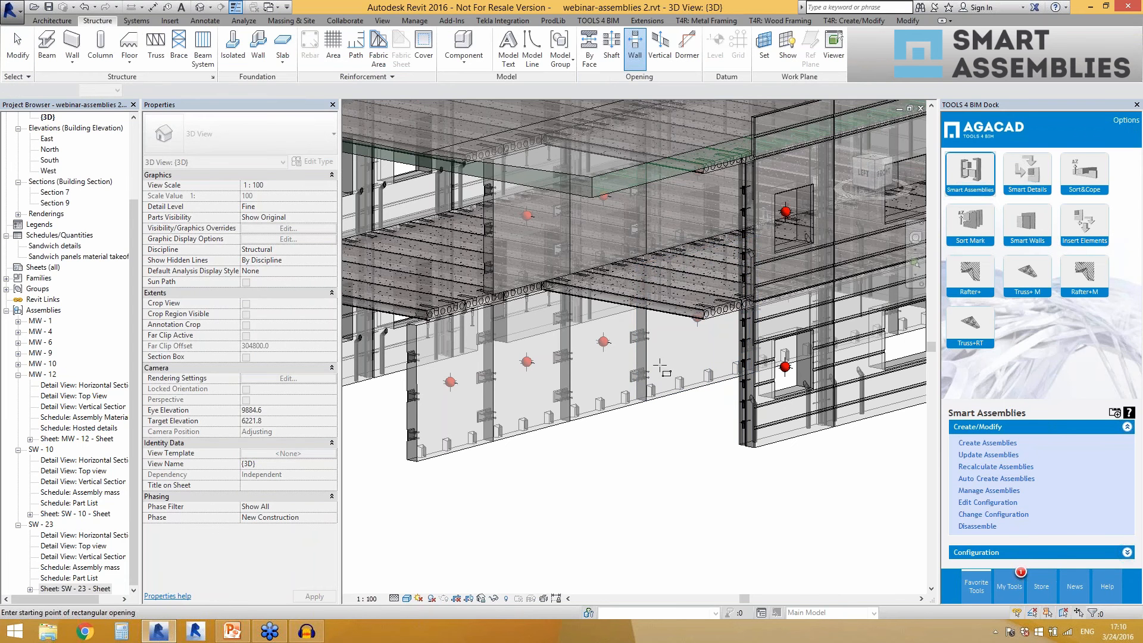
pyautogui.click(661, 366)
pyautogui.click(682, 322)
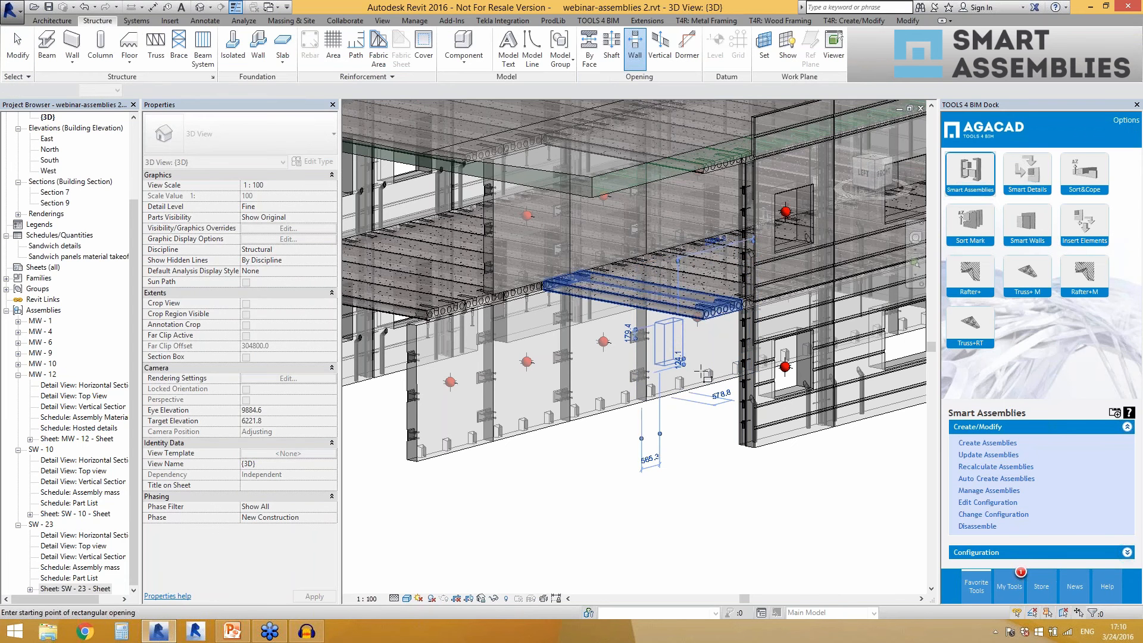
pyautogui.press('Escape')
pyautogui.press('Escape')
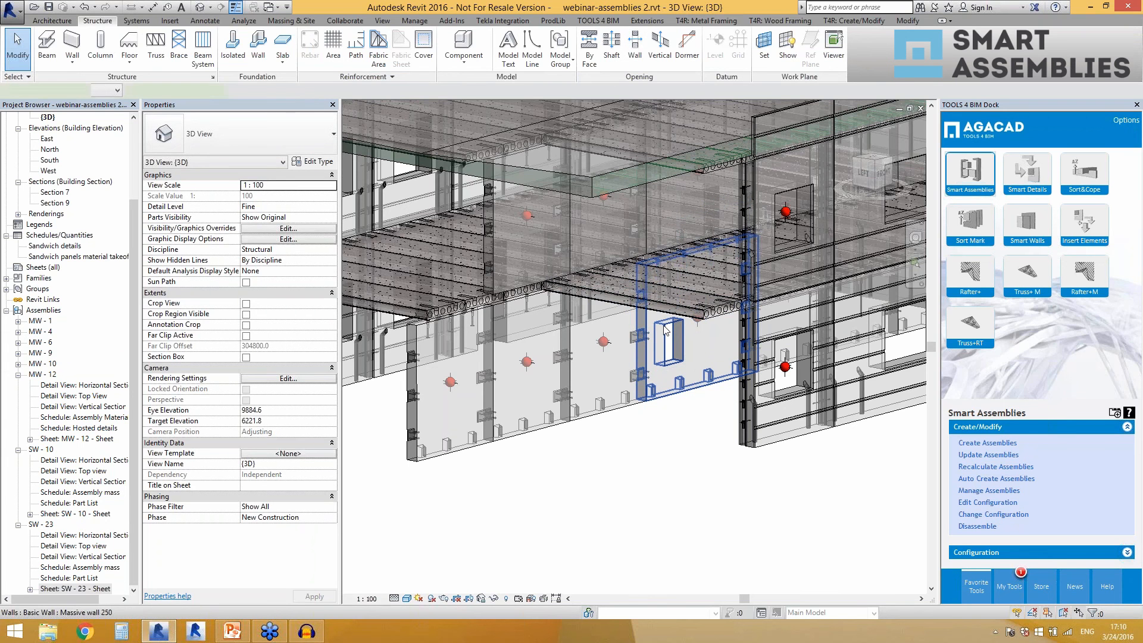
pyautogui.click(666, 345)
pyautogui.click(671, 359)
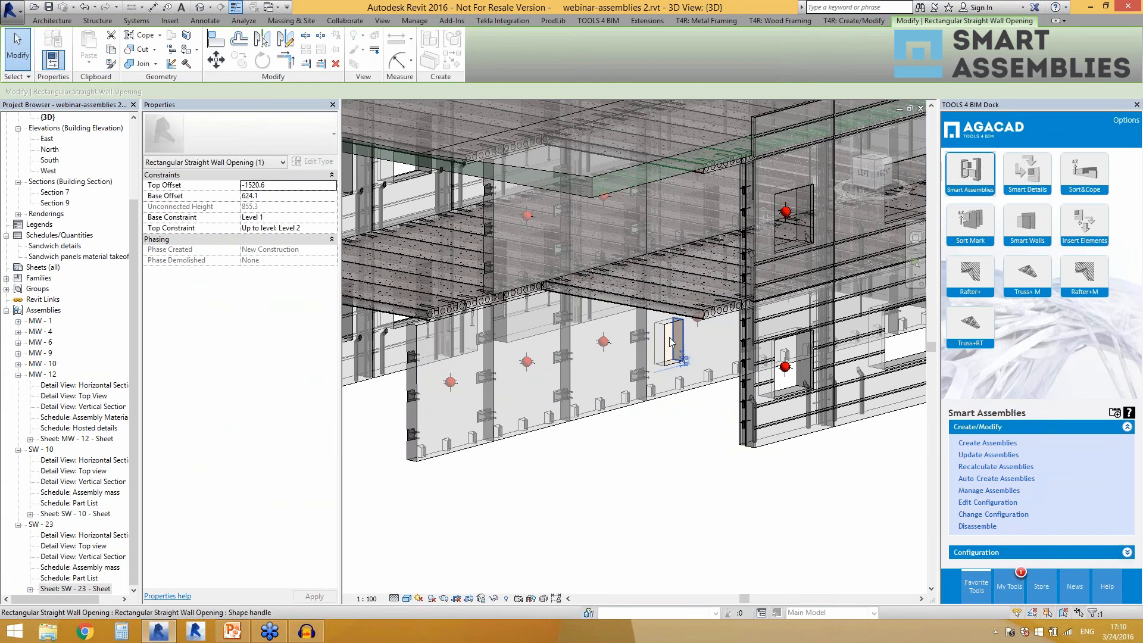
pyautogui.press('Escape')
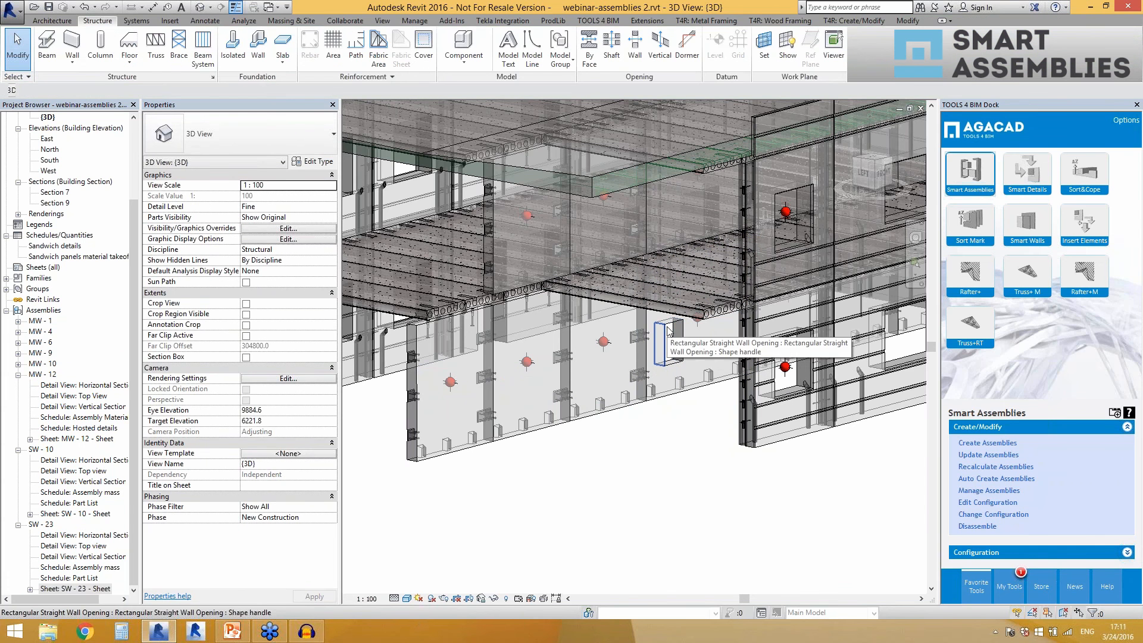
# Stretch the rectangular wall opening in the MW - 4 wall upward to make it taller.
pyautogui.click(668, 331)
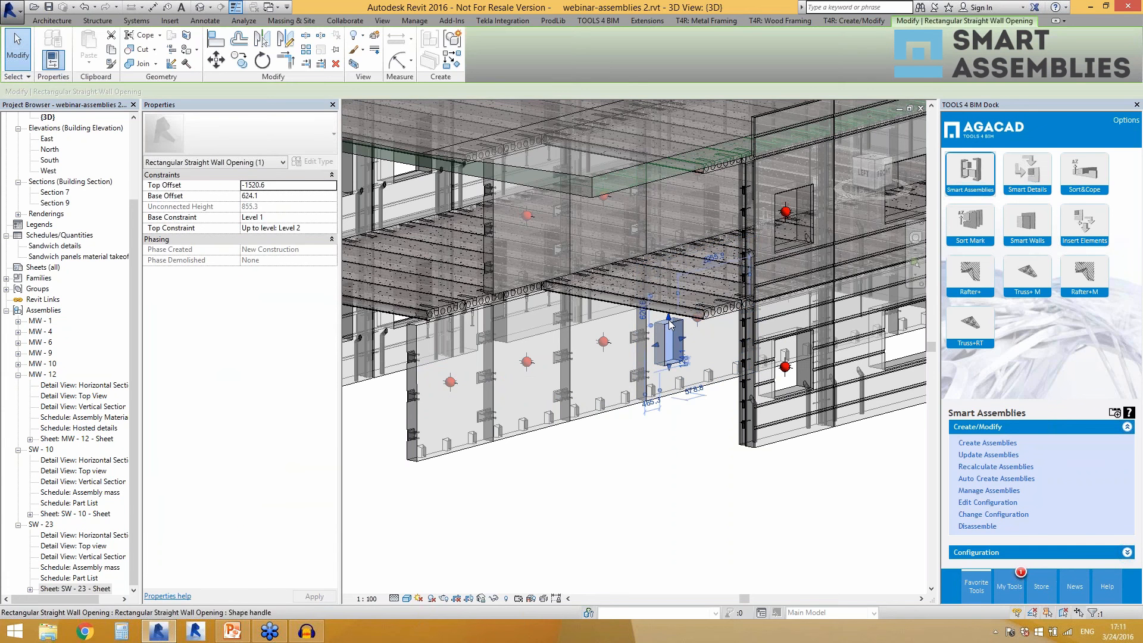
pyautogui.moveTo(670, 324); pyautogui.dragTo(675, 278)
pyautogui.press('Escape')
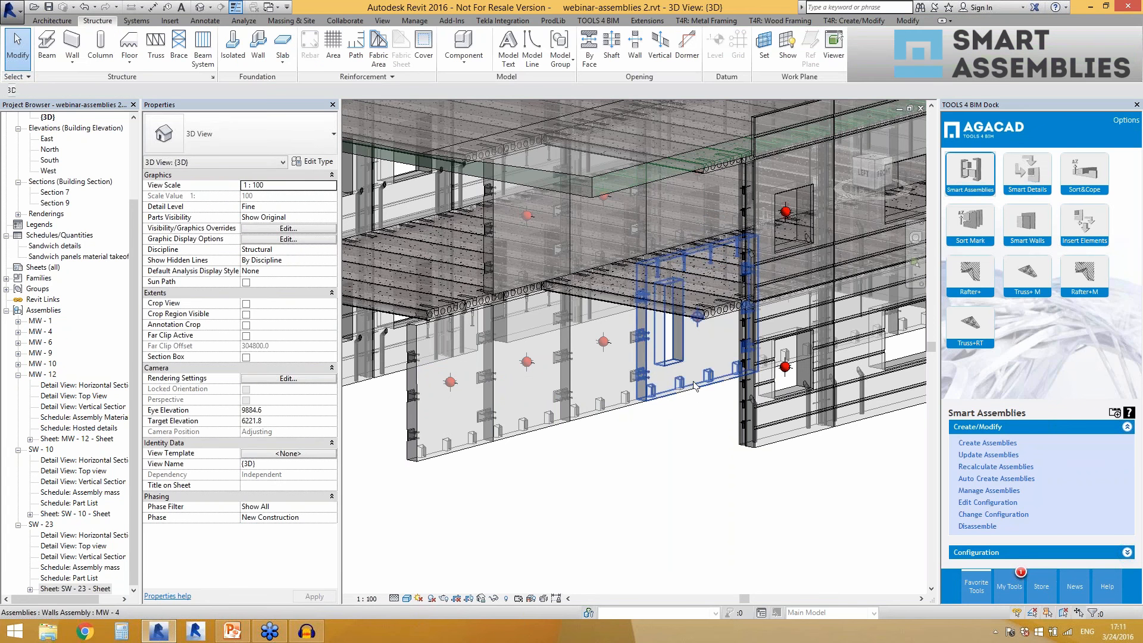
# Recalculate the MW - 4 assembly with Smart Assemblies and dismiss the report.
pyautogui.click(696, 386)
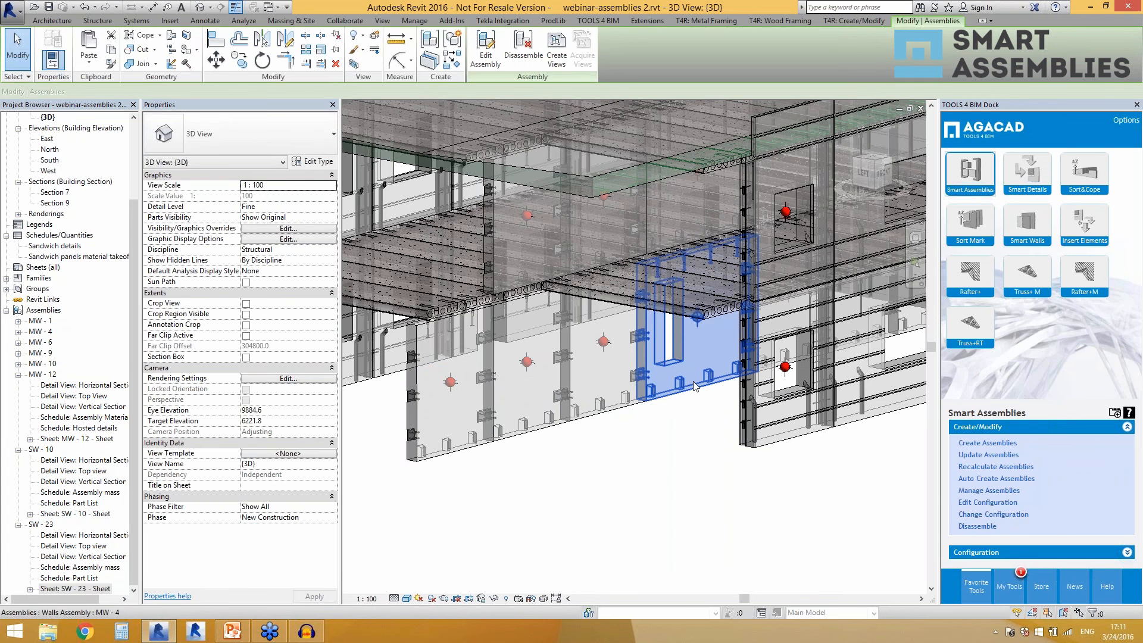
pyautogui.click(992, 467)
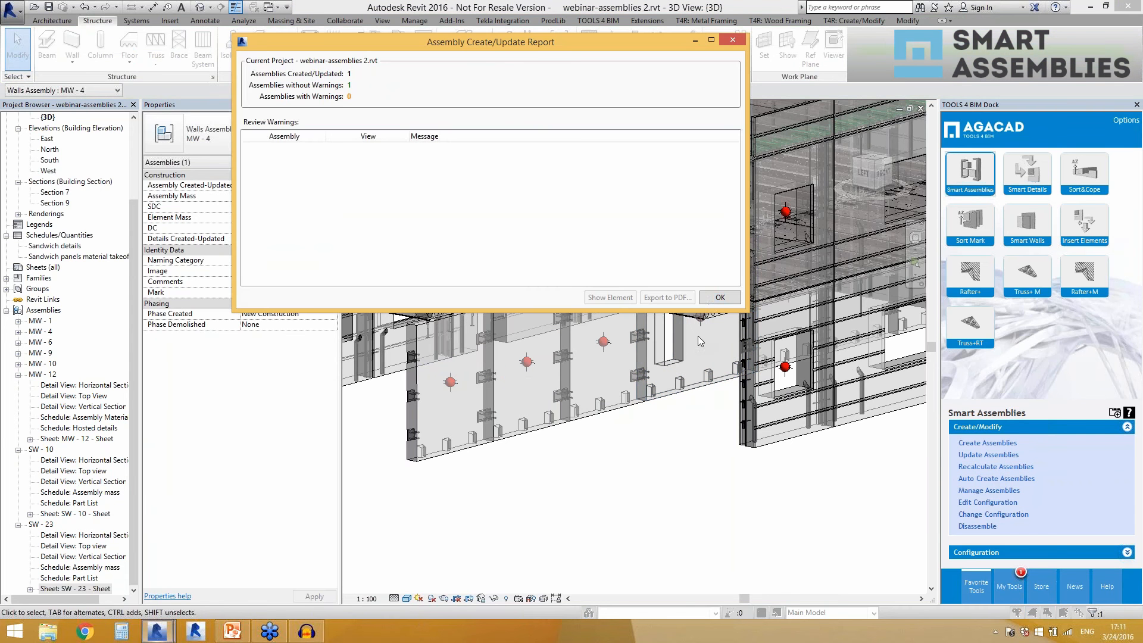
pyautogui.click(714, 294)
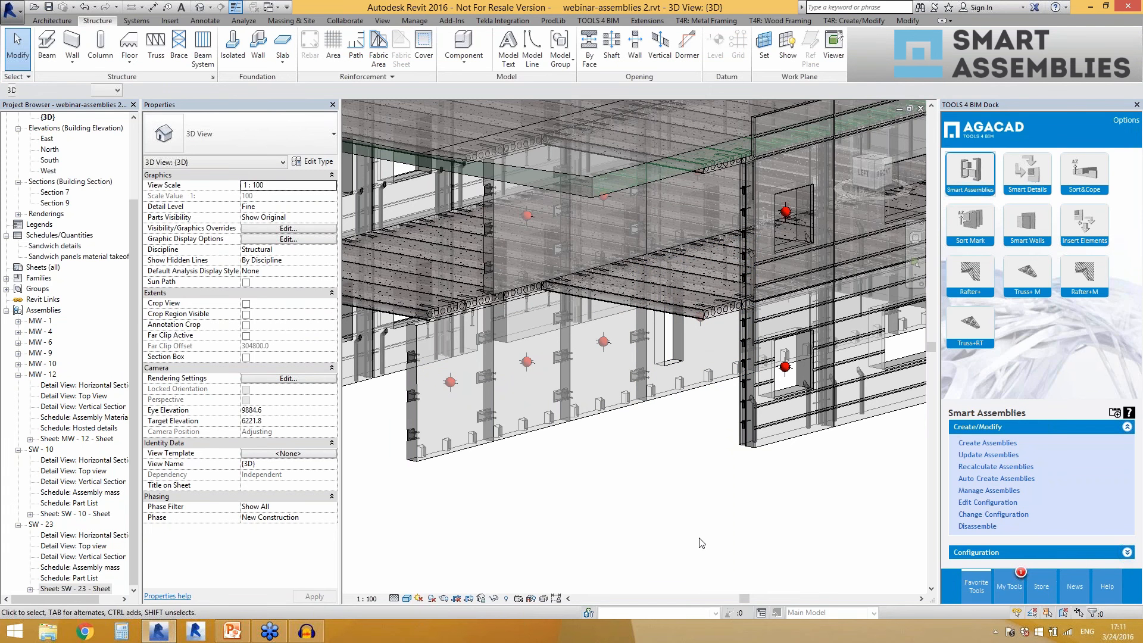
# Examine the mass values of the MW - 4 assembly and of its Massive wall 250 member in their properties.
pyautogui.click(37, 525)
pyautogui.click(19, 525)
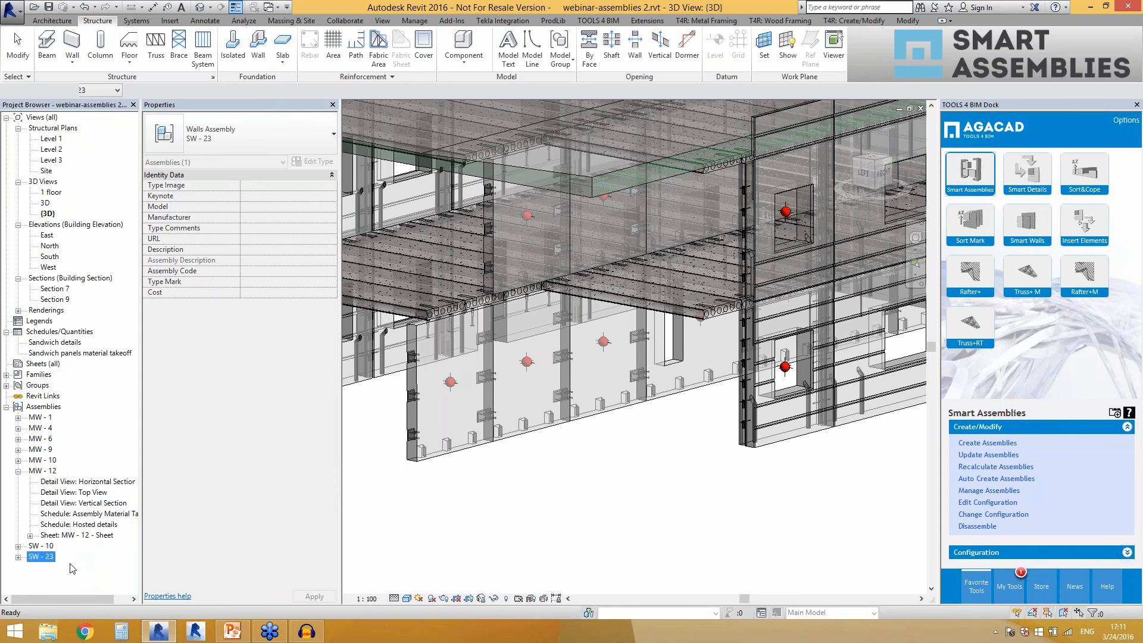
pyautogui.doubleClick(41, 546)
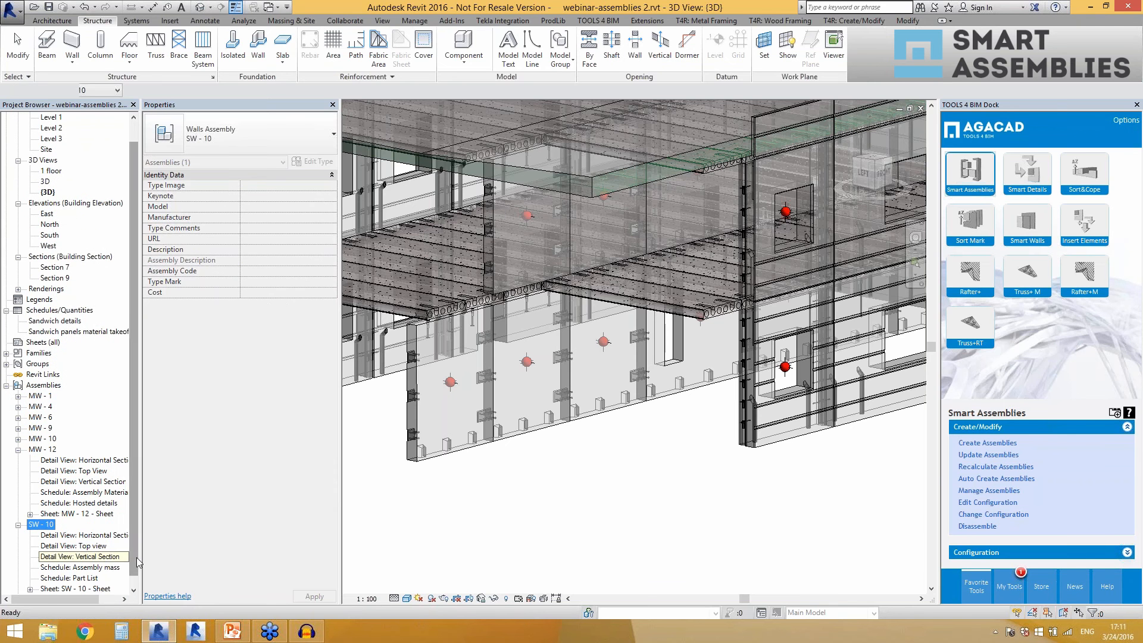
pyautogui.moveTo(137, 557); pyautogui.dragTo(137, 569)
pyautogui.click(474, 479)
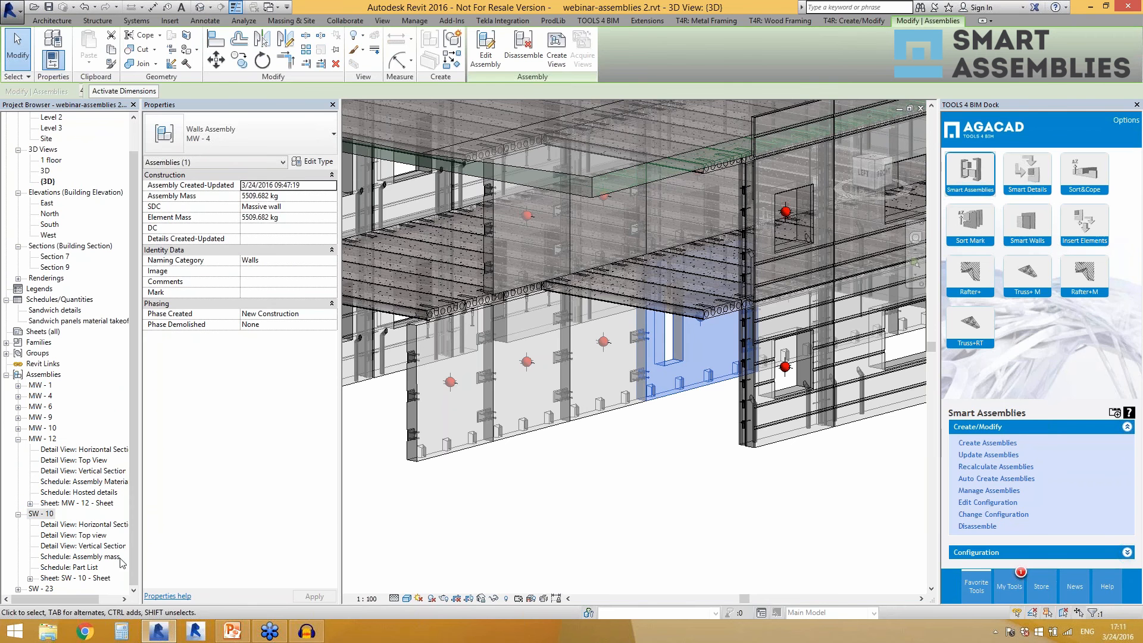
pyautogui.click(579, 451)
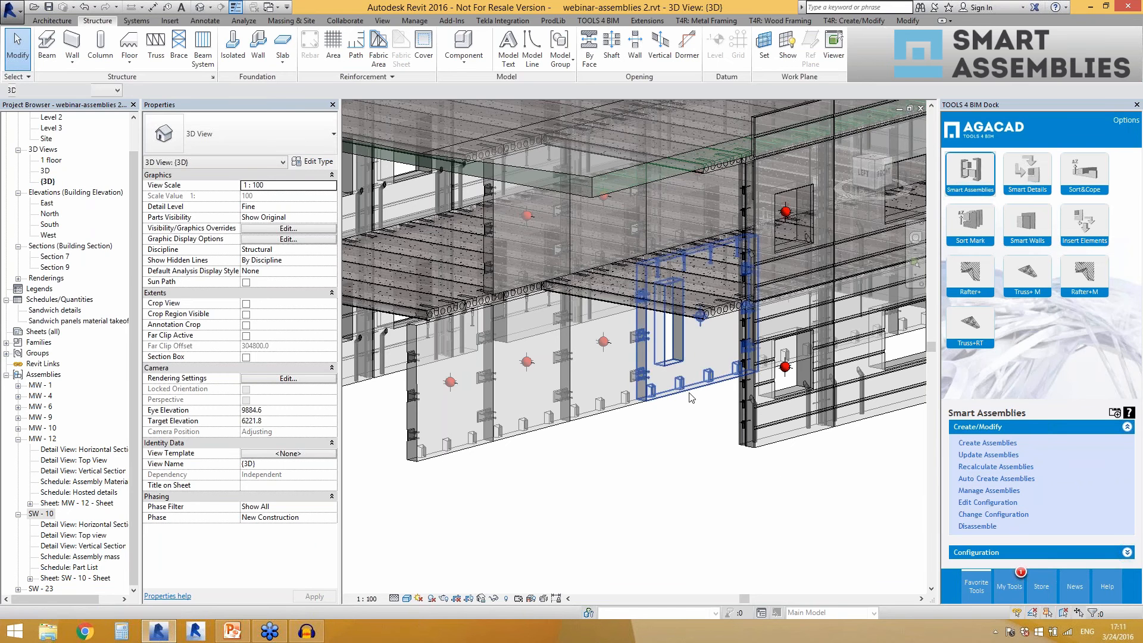
pyautogui.click(685, 369)
pyautogui.click(678, 483)
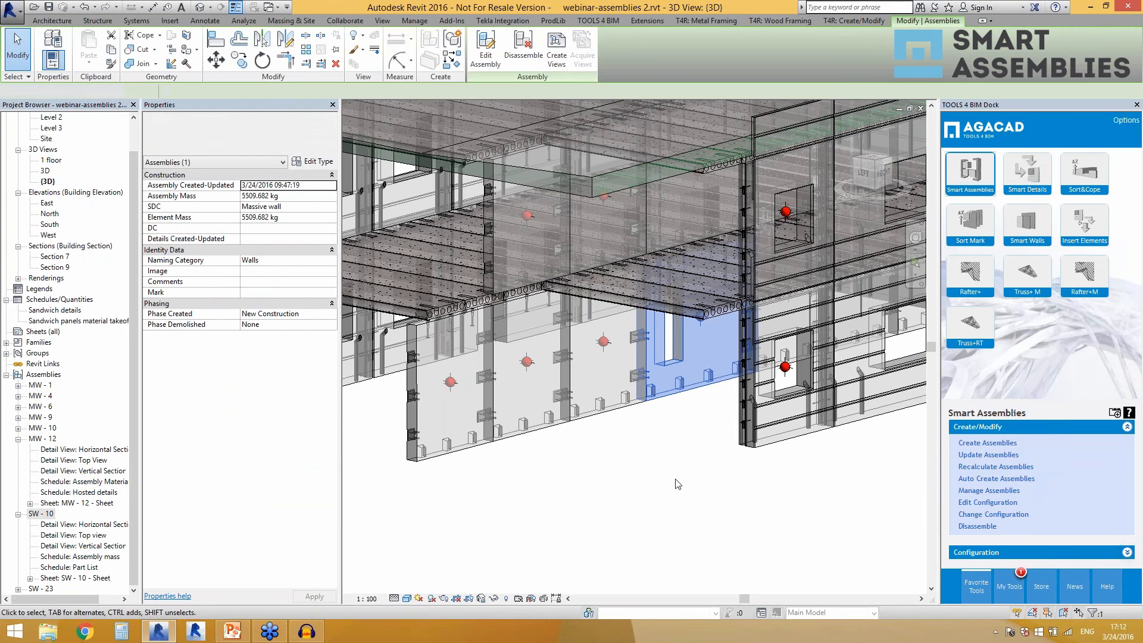
pyautogui.click(671, 400)
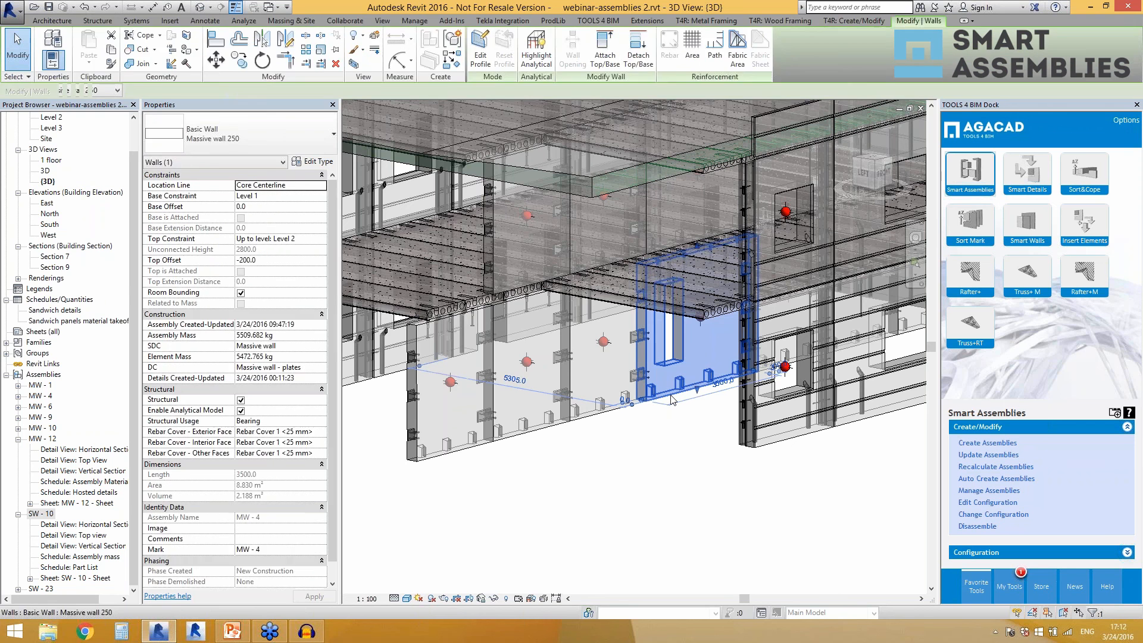
pyautogui.click(684, 462)
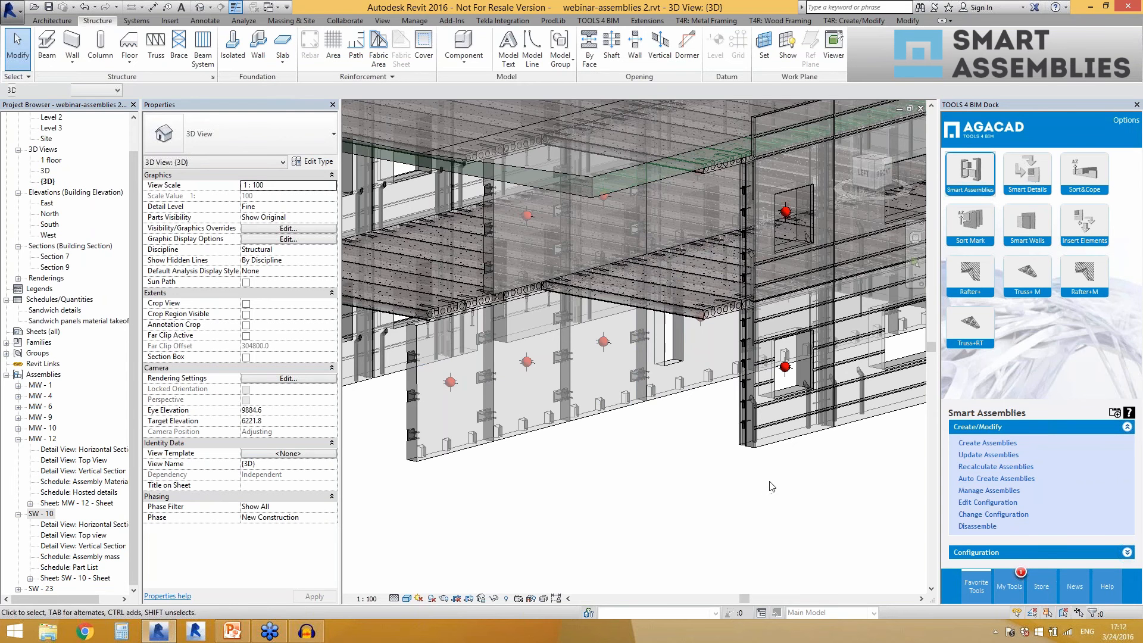
# Inspect the properties of the ground-floor MW - 12 assembly and of the SW - 1 sandwich wall in the whole-building view.
pyautogui.scroll(-5, 771, 489)
pyautogui.keyDown('shift'); pyautogui.moveTo(854, 506); pyautogui.dragTo(857, 515, button='middle'); pyautogui.keyUp('shift')
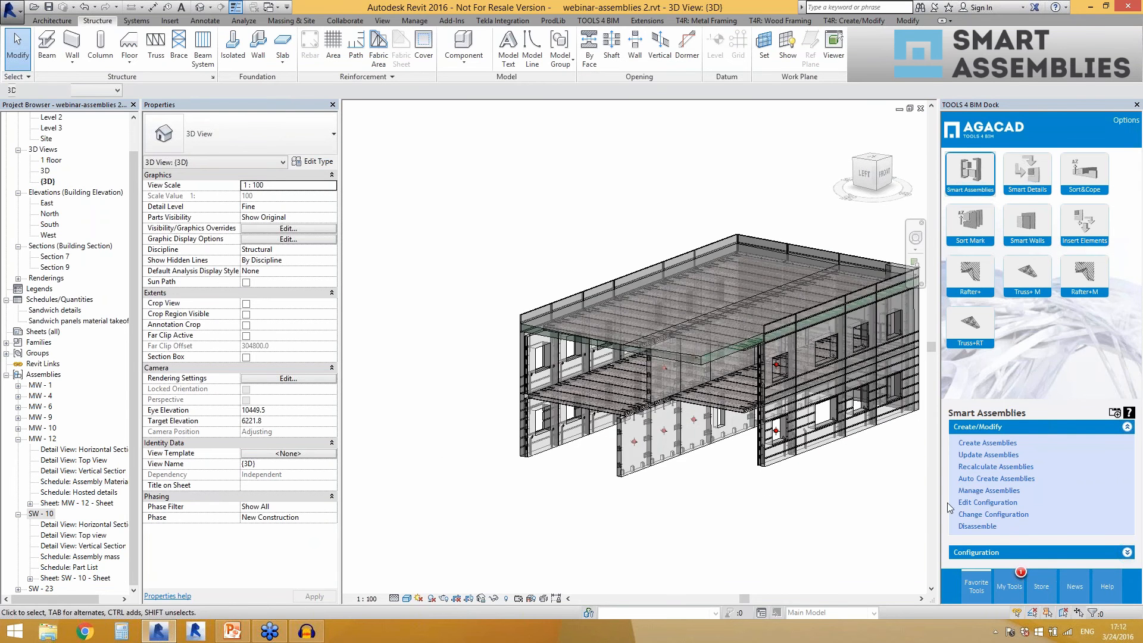
pyautogui.scroll(1, 947, 505)
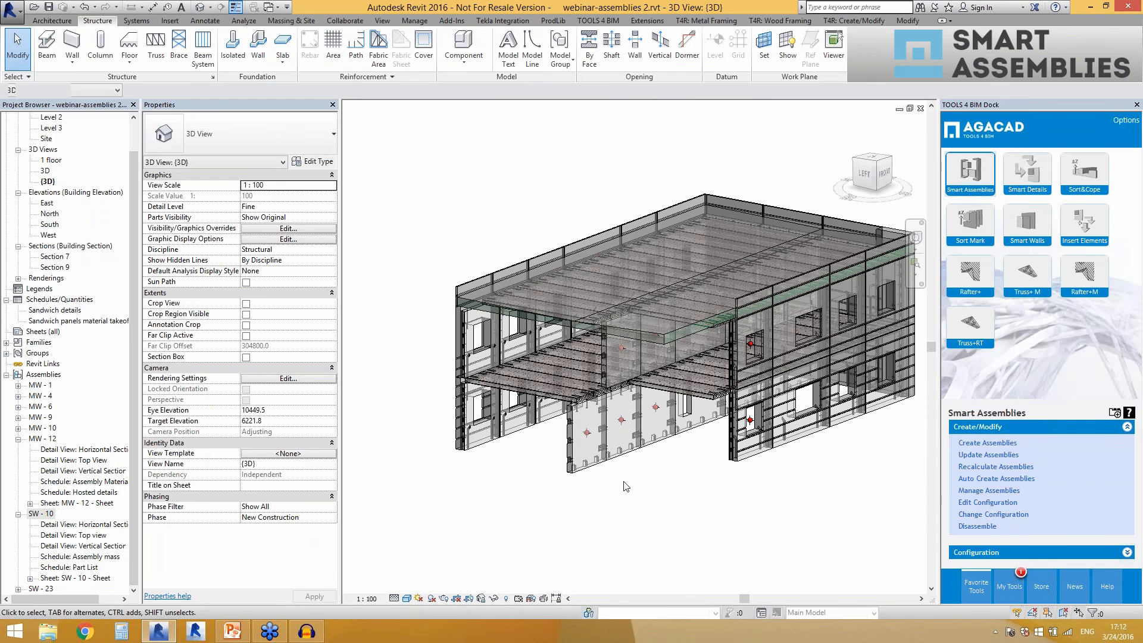
pyautogui.click(588, 473)
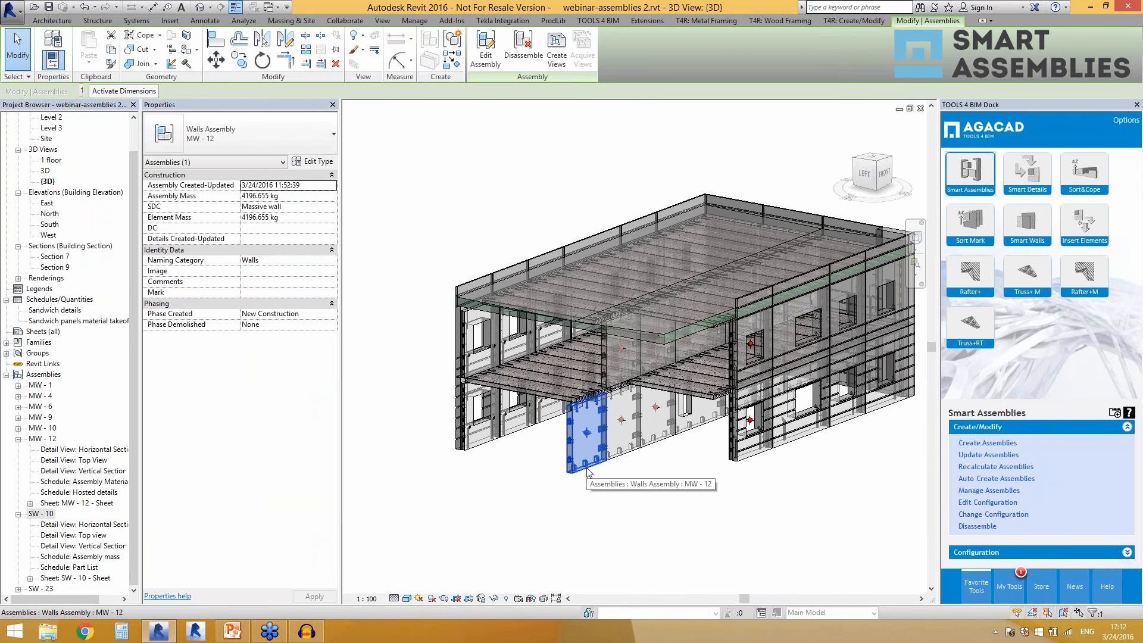
pyautogui.click(546, 481)
pyautogui.click(482, 446)
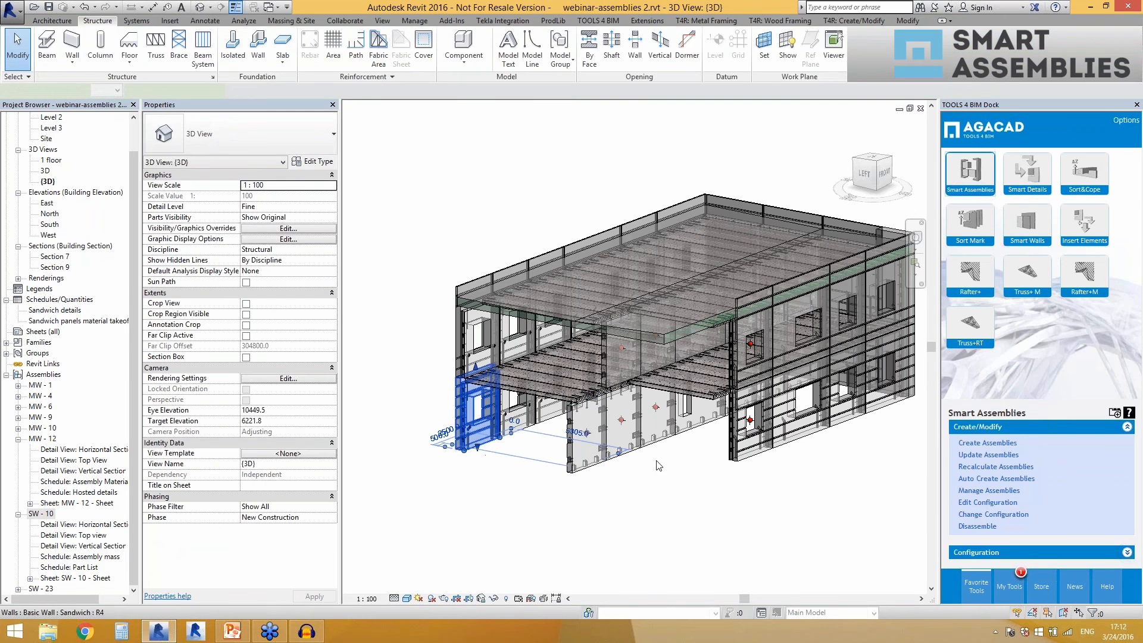
pyautogui.click(970, 444)
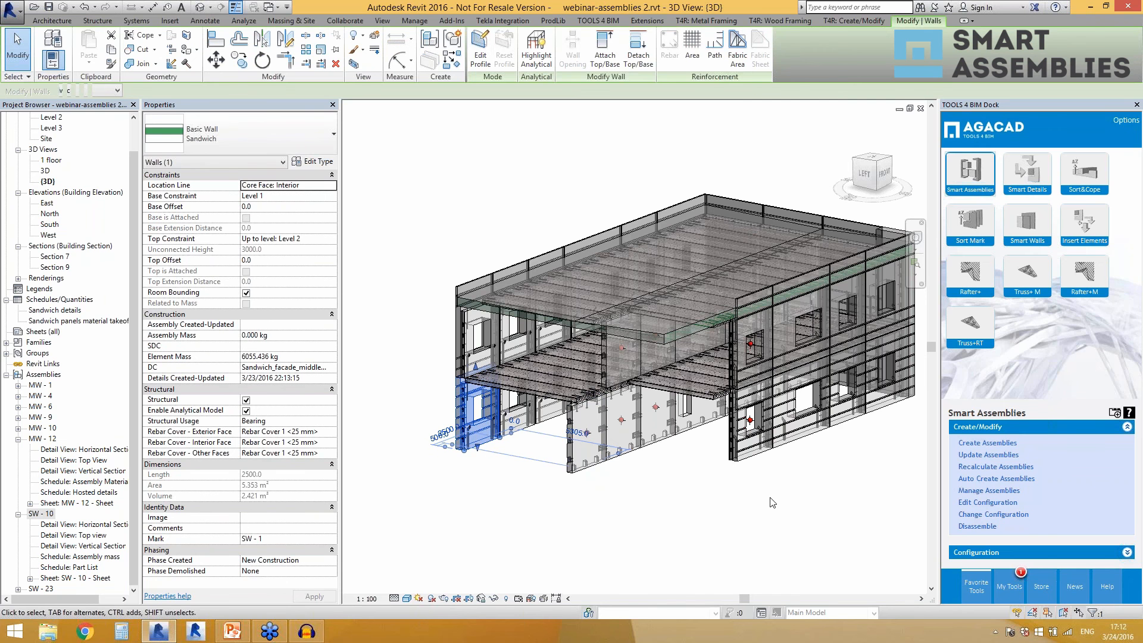
pyautogui.click(677, 529)
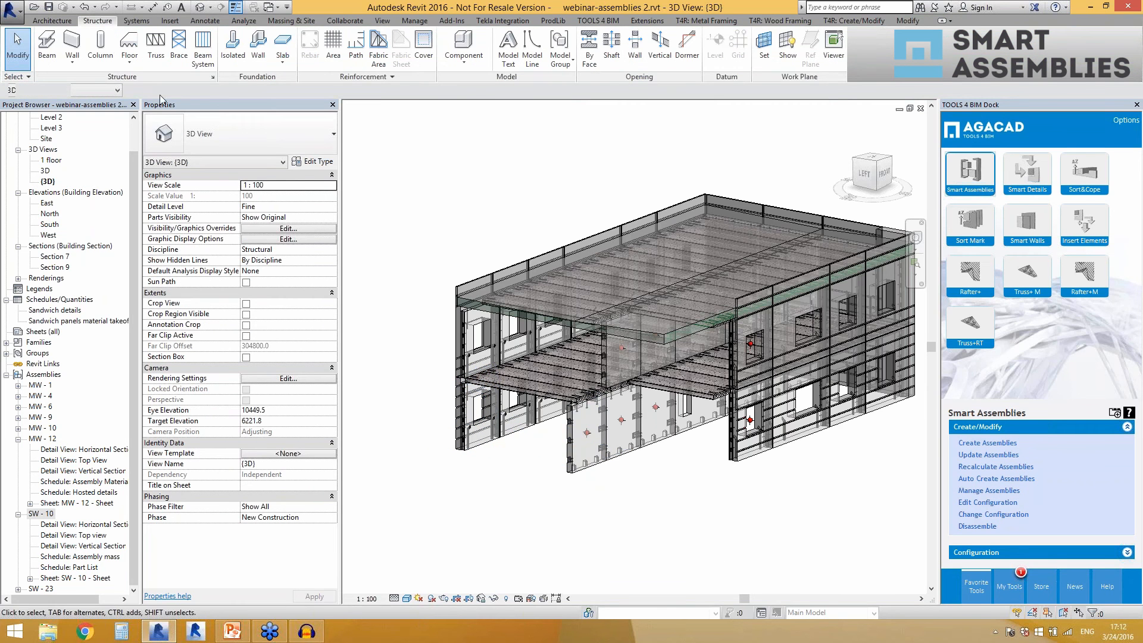
# Draw a structural Massive wall 250 about 5300 mm long in front of the building, extending 3000 mm down from Level 1.
pyautogui.click(73, 44)
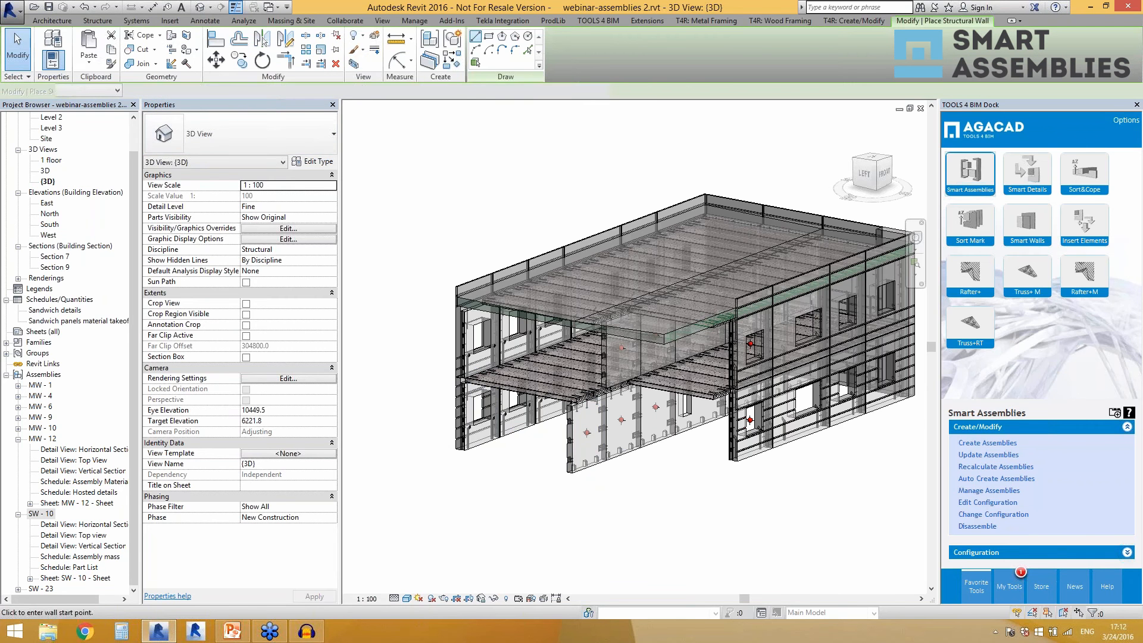
pyautogui.click(505, 520)
pyautogui.click(618, 517)
pyautogui.press('Escape')
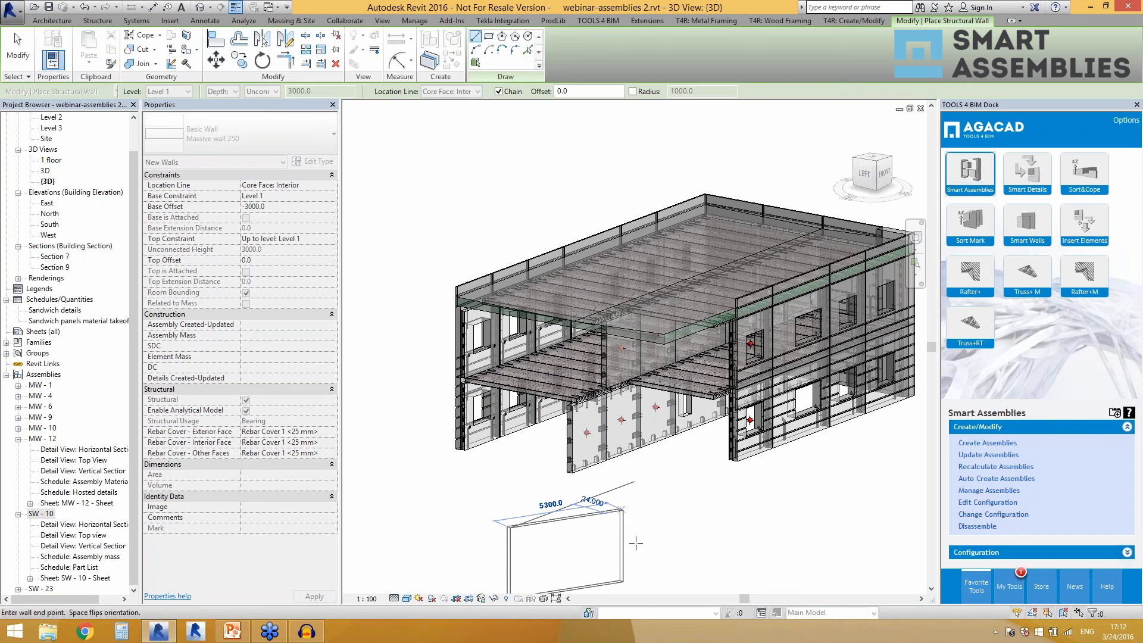
pyautogui.press('Escape')
# Examine the Smart Assembly Configuration parameter in the new wall's type properties without changing it.
pyautogui.click(623, 567)
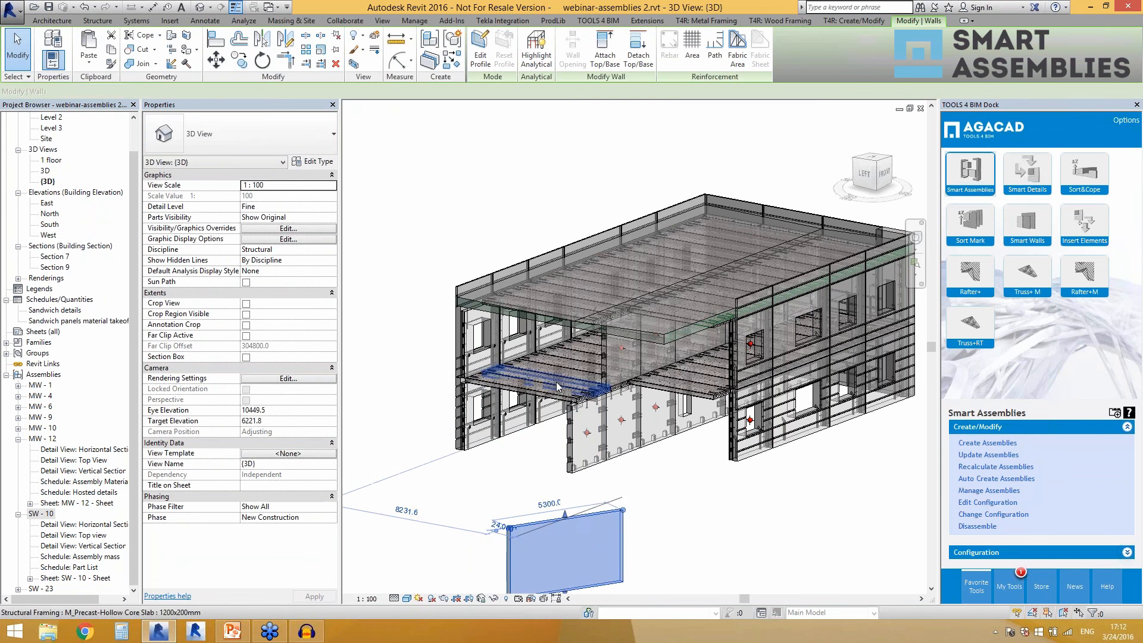
pyautogui.scroll(-2, 555, 372)
pyautogui.scroll(1, 638, 580)
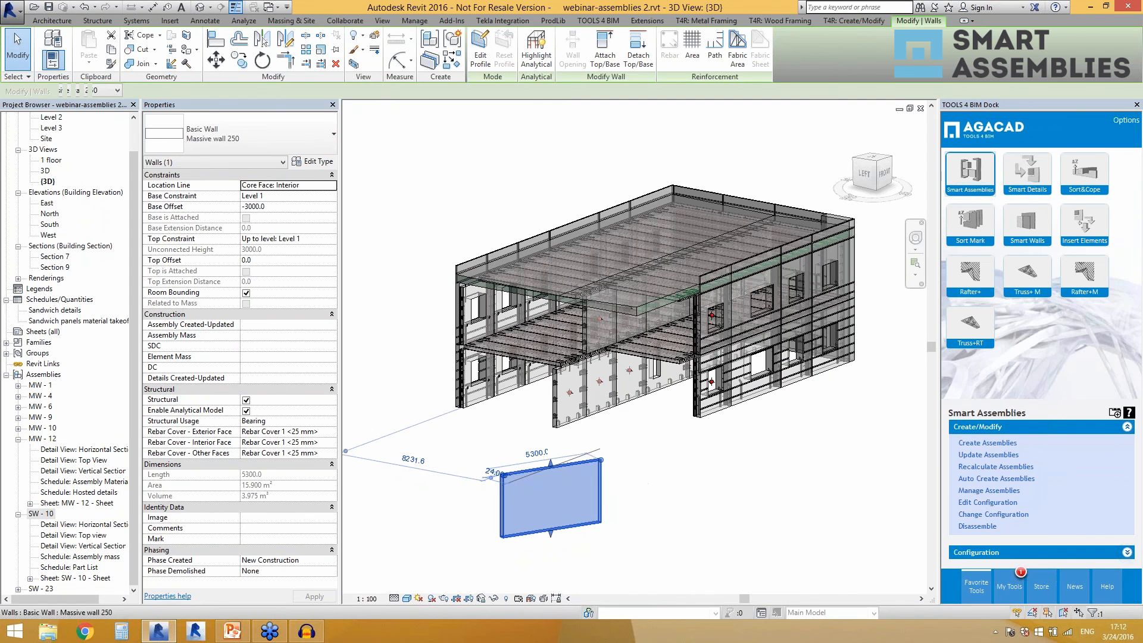
pyautogui.click(311, 162)
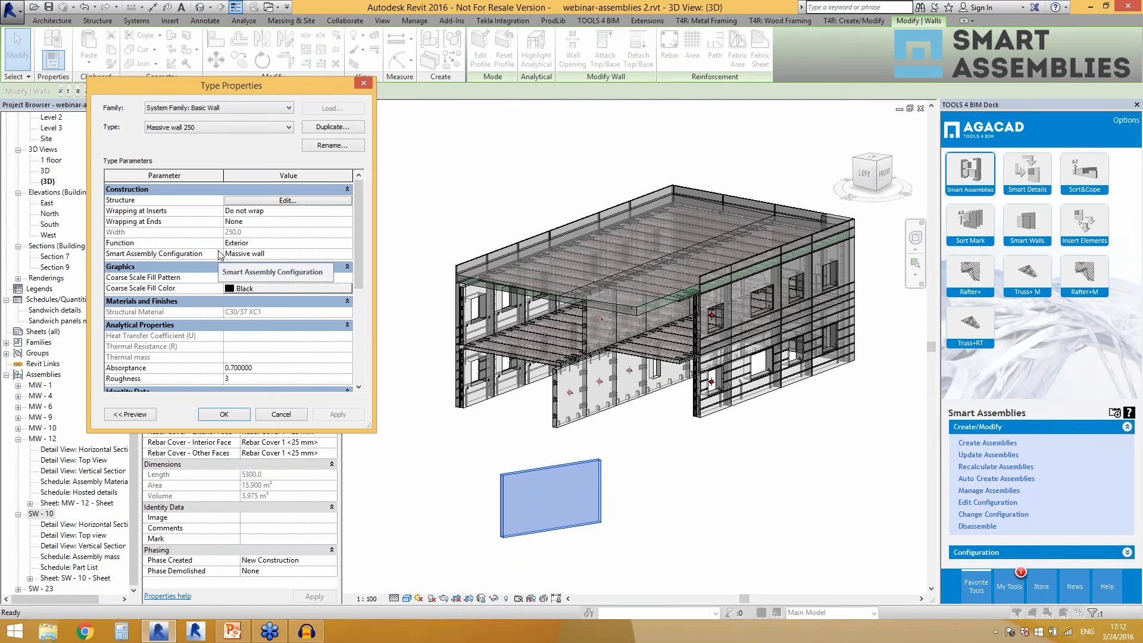
pyautogui.click(279, 415)
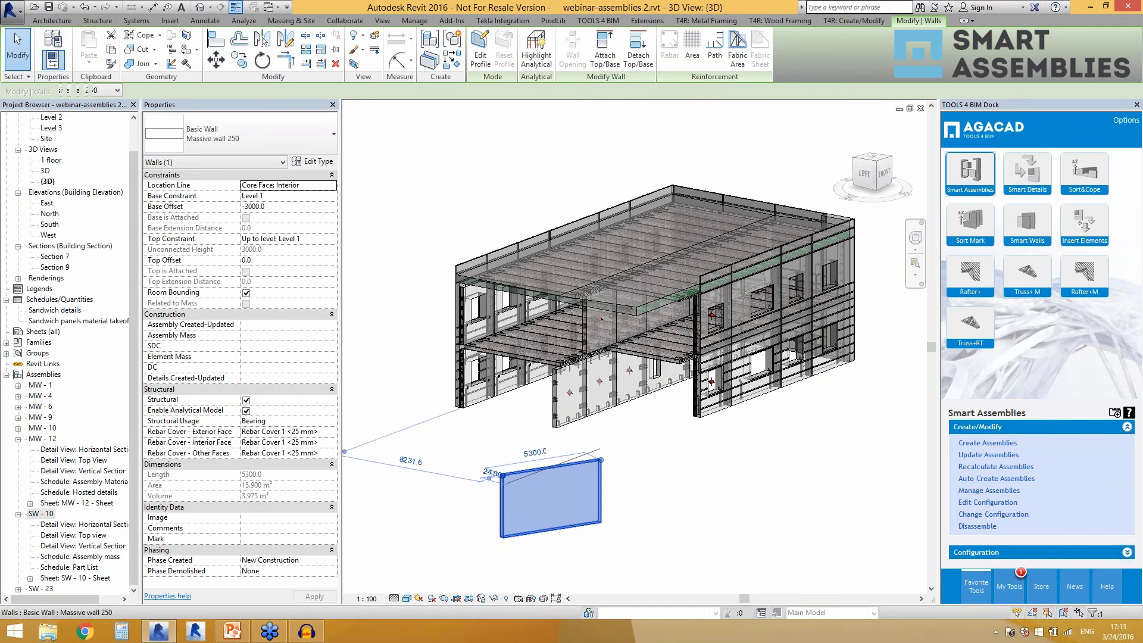
pyautogui.click(311, 162)
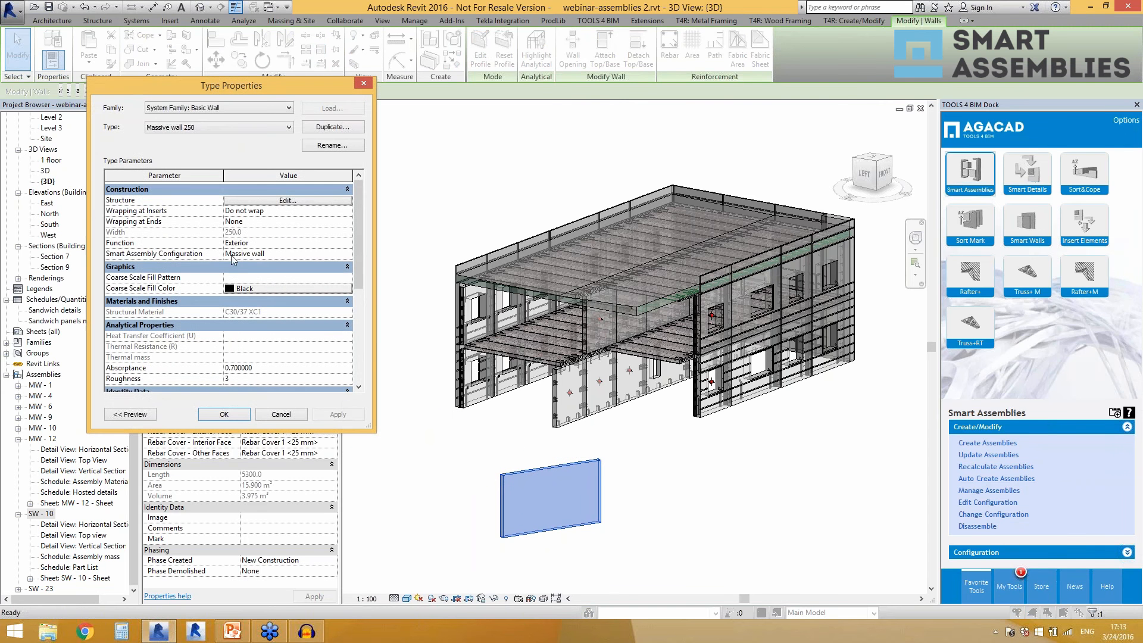
pyautogui.click(281, 414)
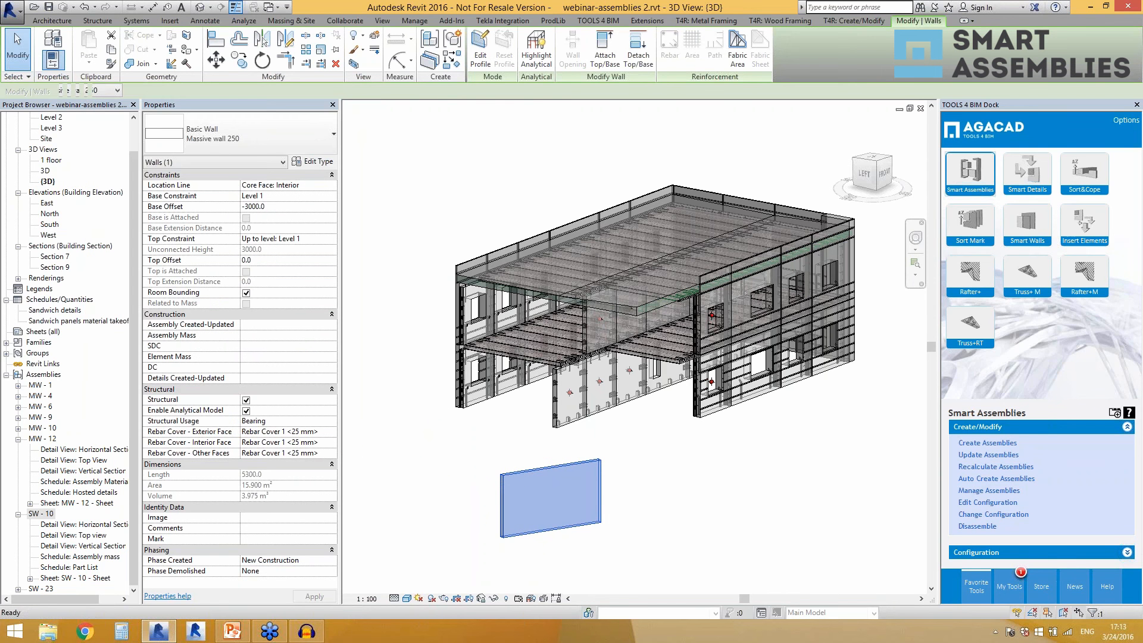
# Set the new wall's Mark to ws-111 and apply it.
pyautogui.write('ws-111')
pyautogui.click(308, 596)
pyautogui.click(461, 526)
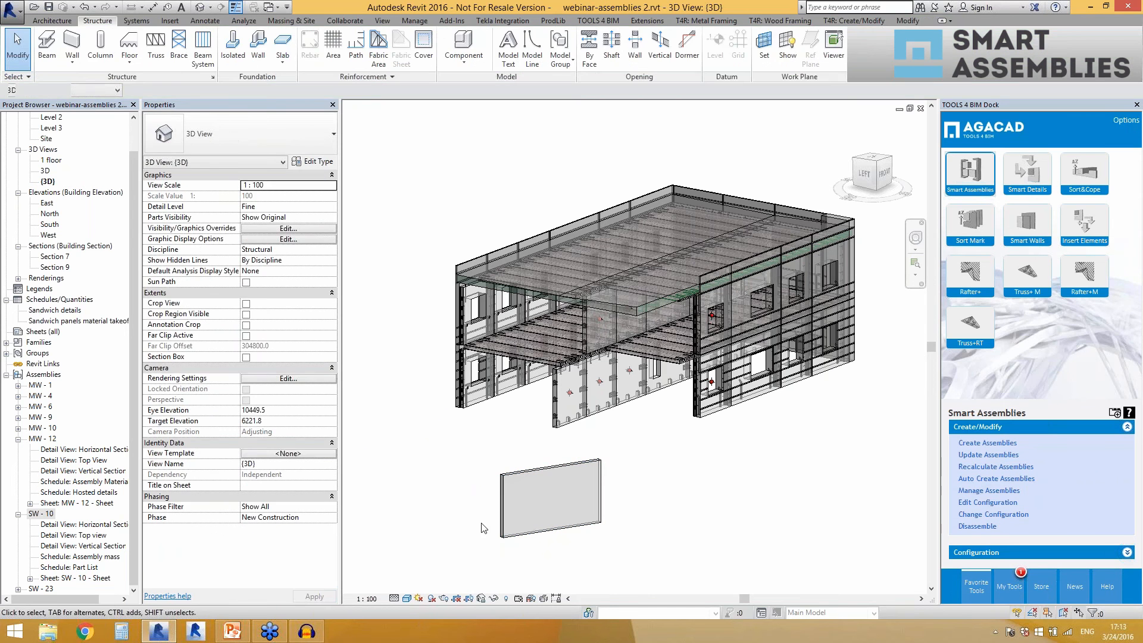
# Review the new wall's Mark and recheck the Smart Assembly Configuration assigned to its type.
pyautogui.click(505, 523)
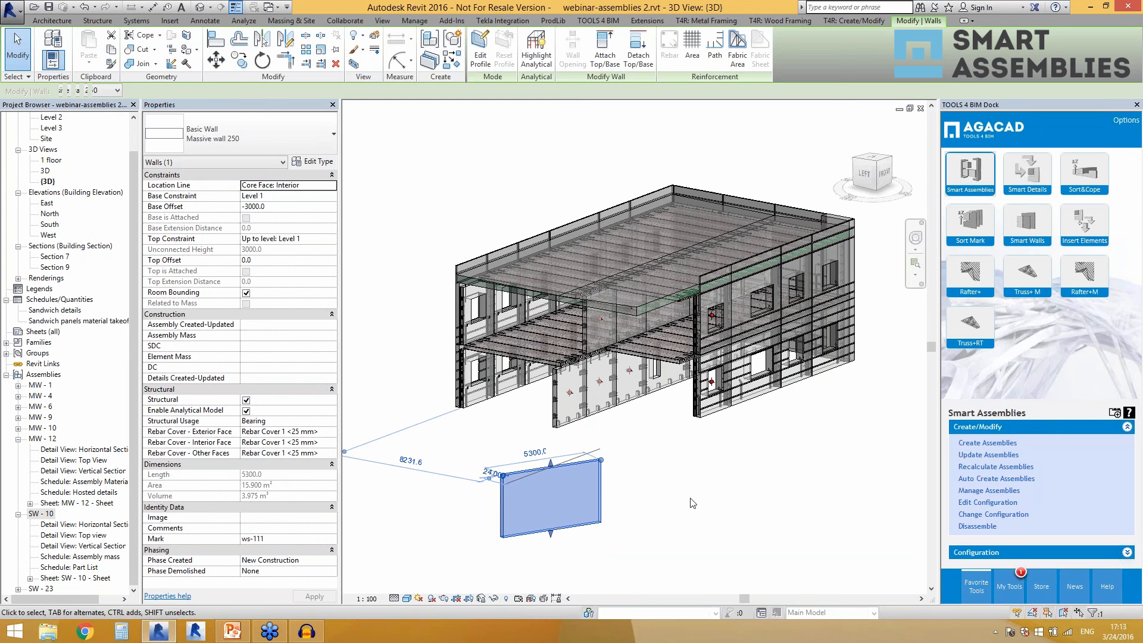
pyautogui.click(993, 482)
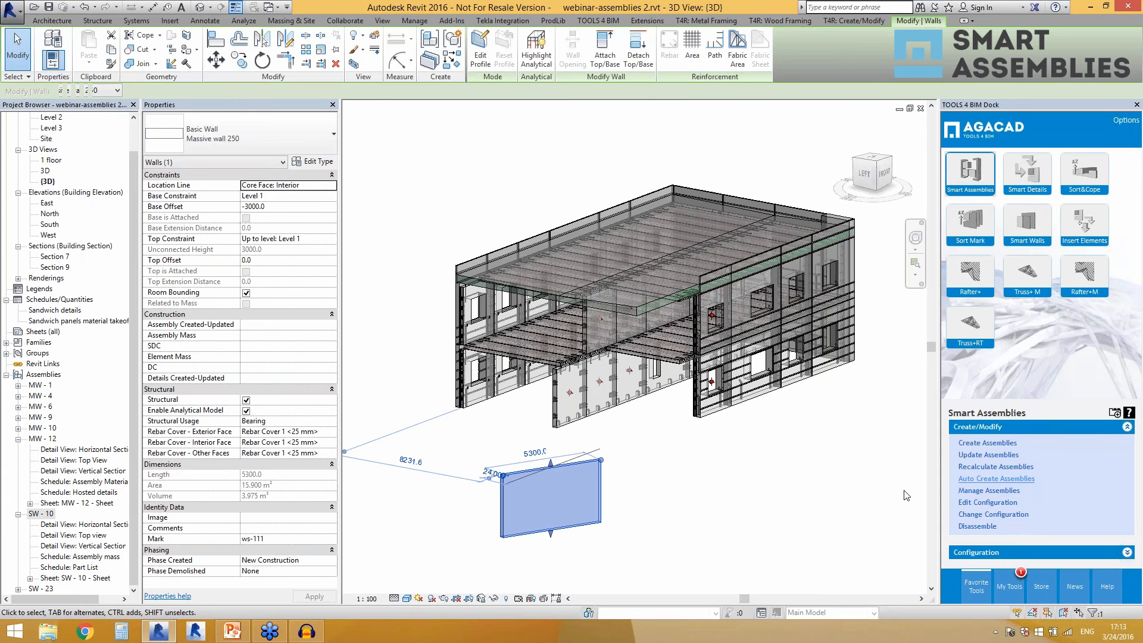
pyautogui.click(312, 162)
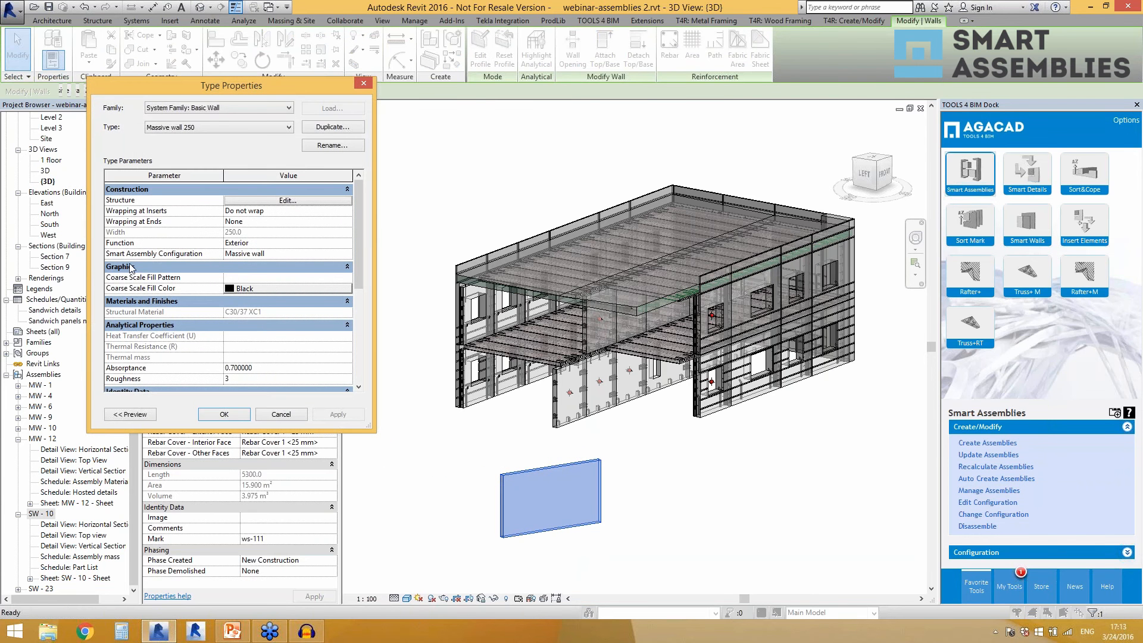
pyautogui.click(283, 413)
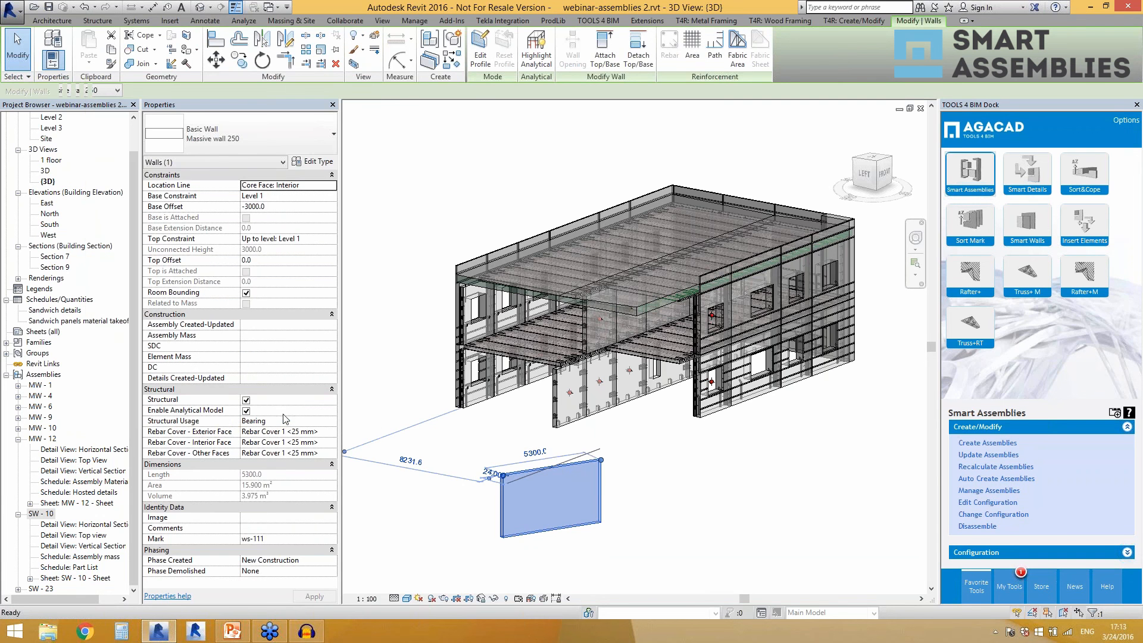
pyautogui.click(632, 514)
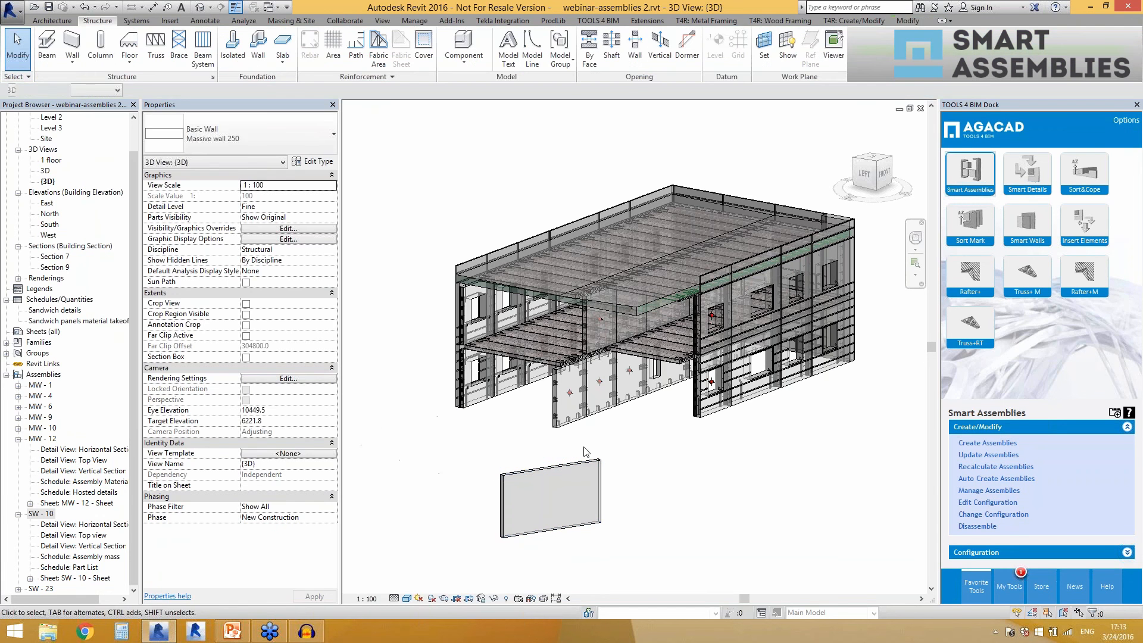
# Open the Level 2 hollow core slab's family and examine the formula driving its Smart Assembly Configuration, leaving it unchanged.
pyautogui.click(538, 470)
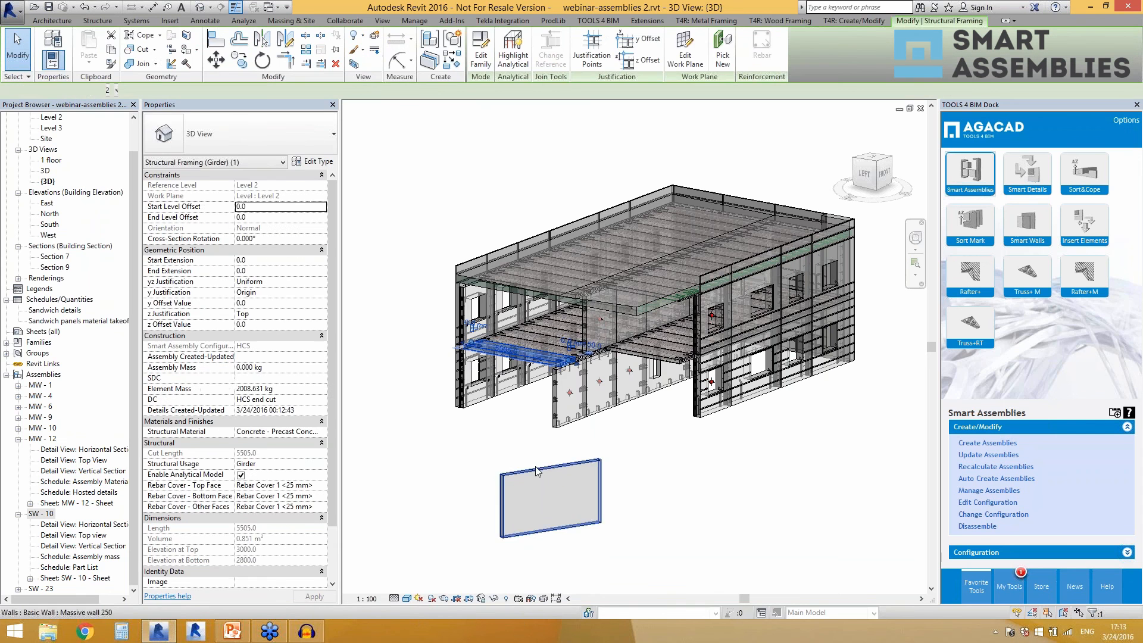
pyautogui.click(487, 65)
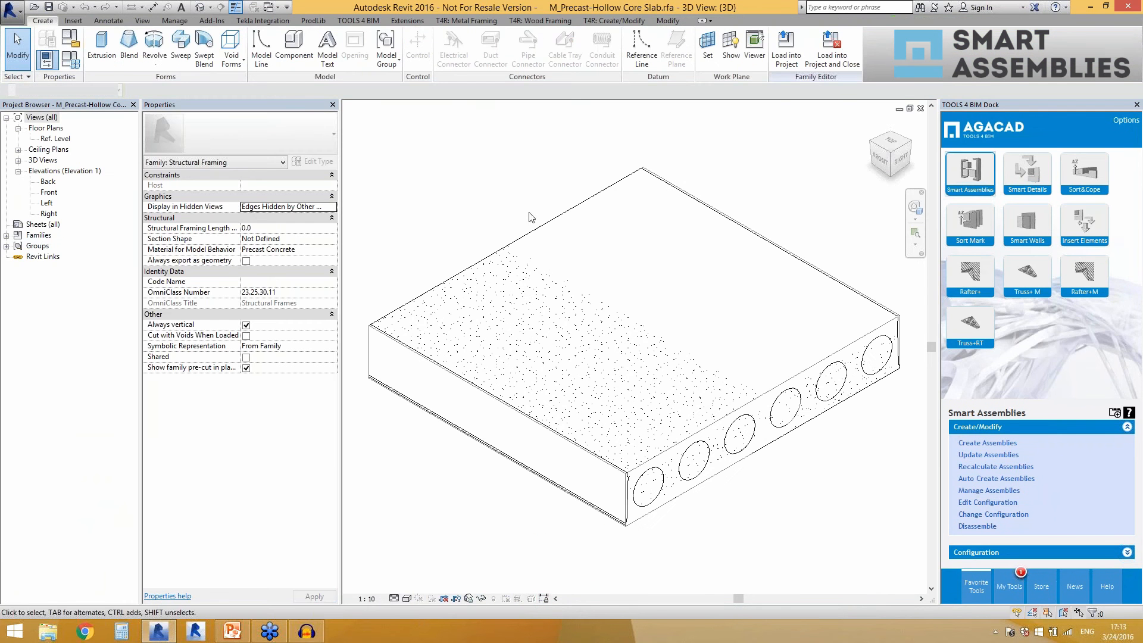
pyautogui.click(71, 60)
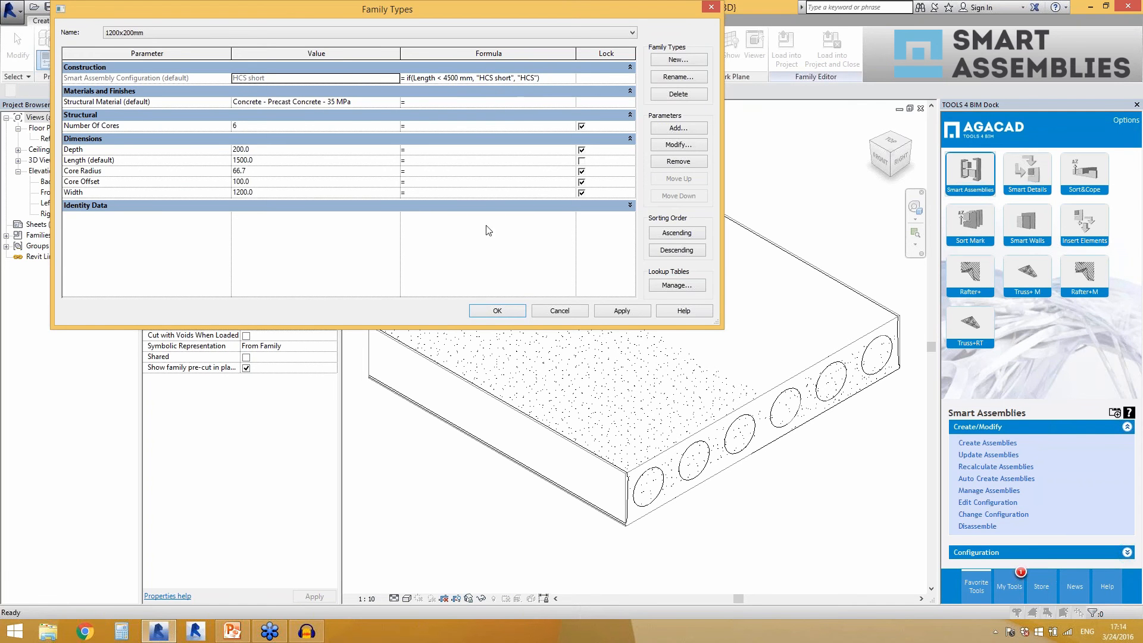
pyautogui.click(560, 311)
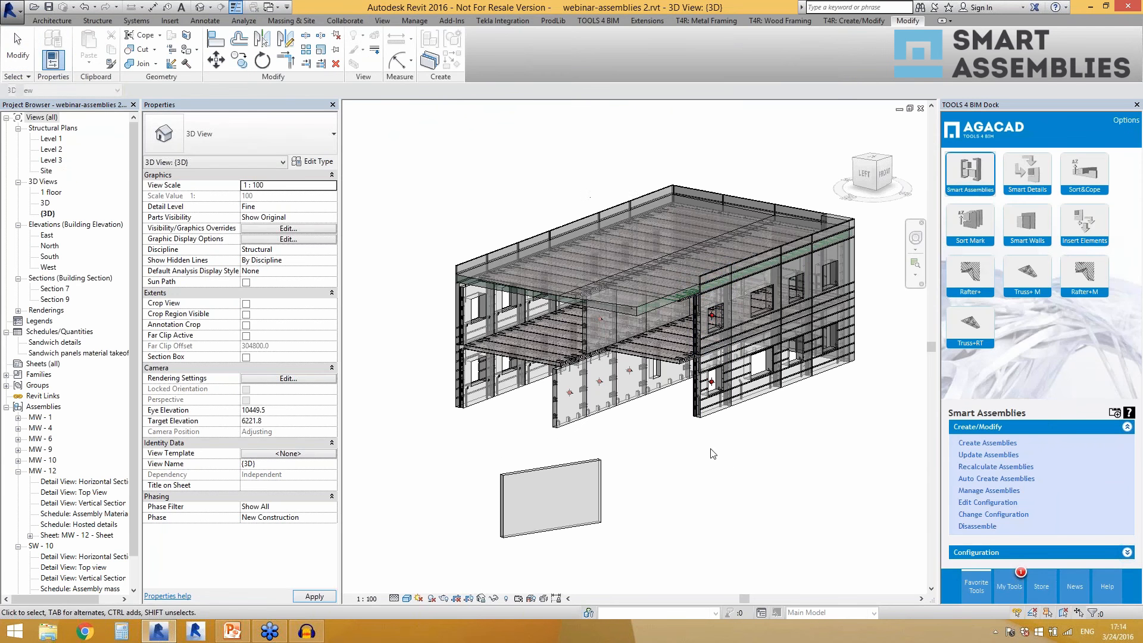
# Auto-create assemblies for the freestanding wall and two Level 2 hollow core slabs, and close the report.
pyautogui.scroll(1, 646, 459)
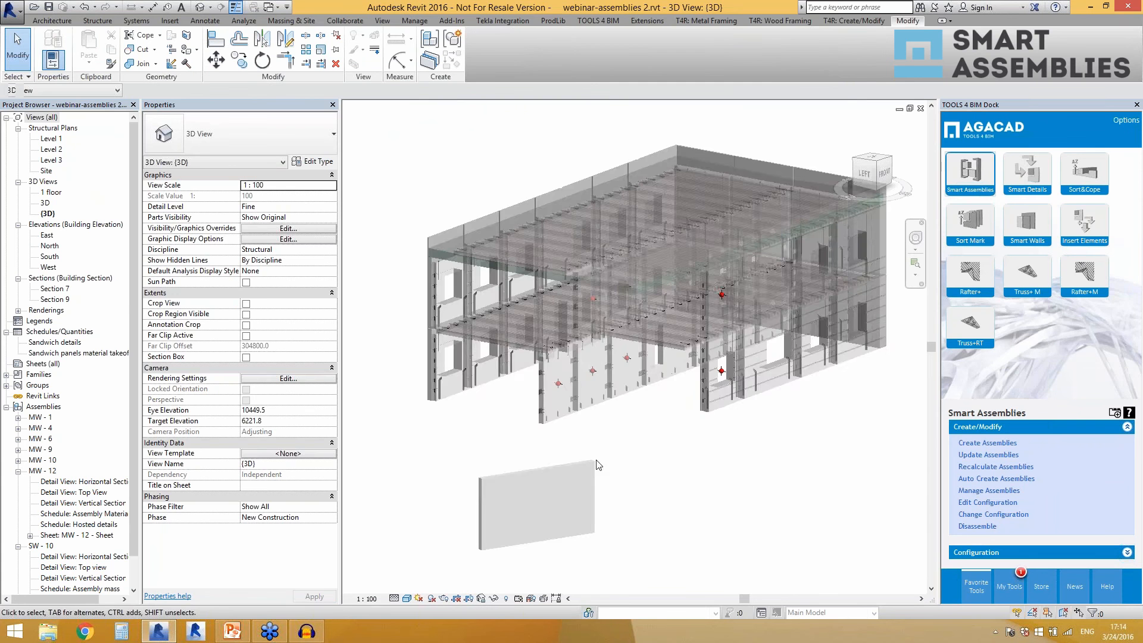
pyautogui.click(535, 363)
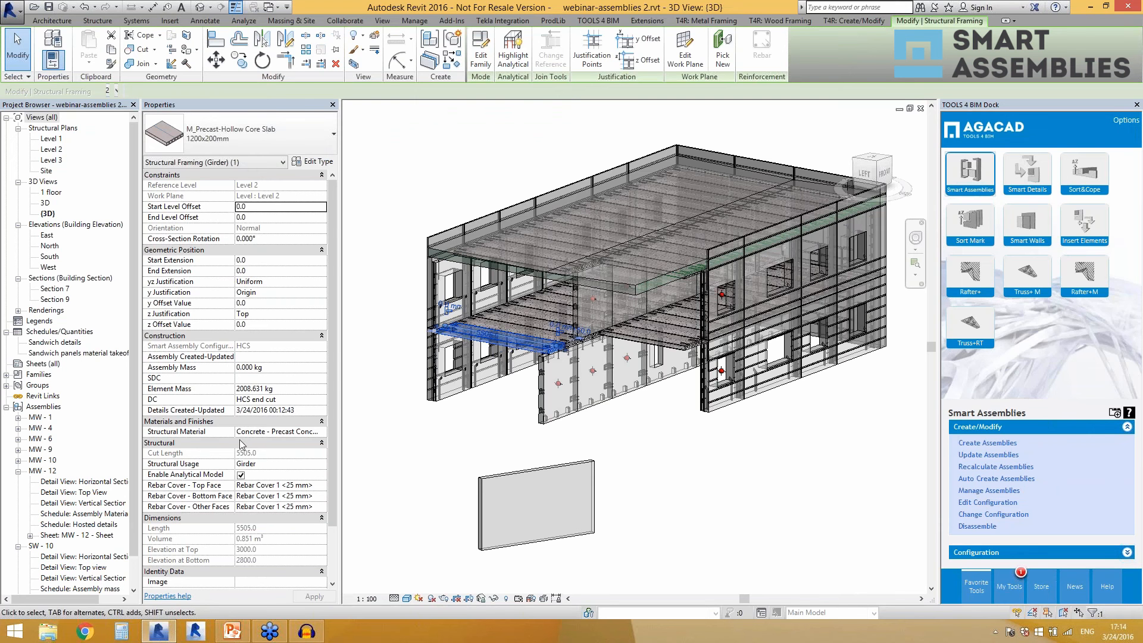
pyautogui.click(670, 344)
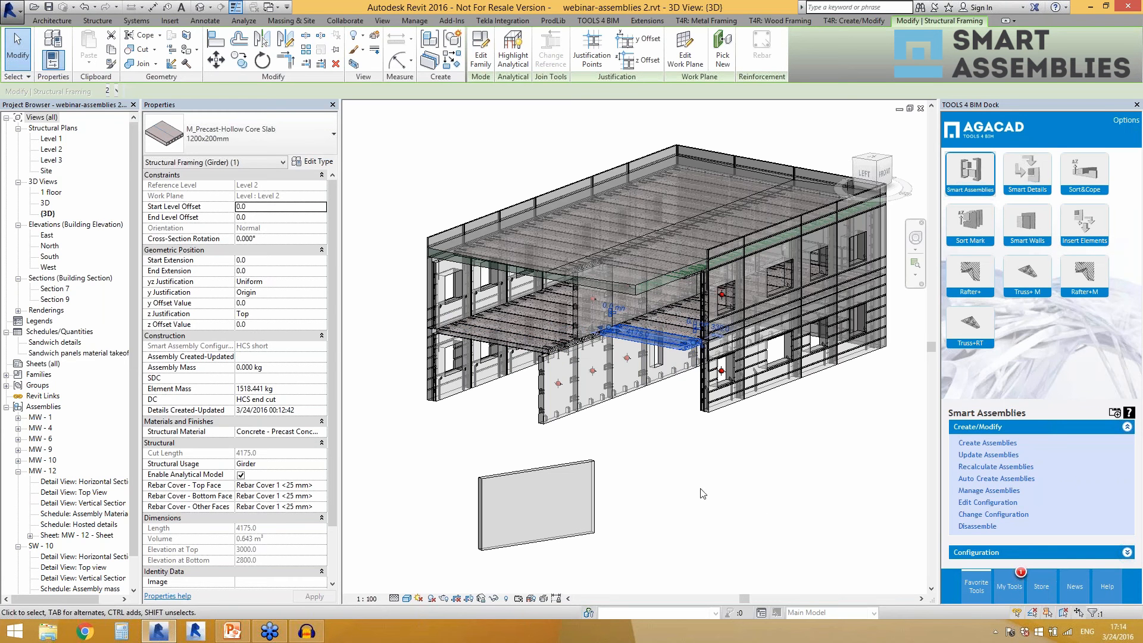
pyautogui.keyDown('ctrl'); pyautogui.click(556, 495); pyautogui.keyUp('ctrl')
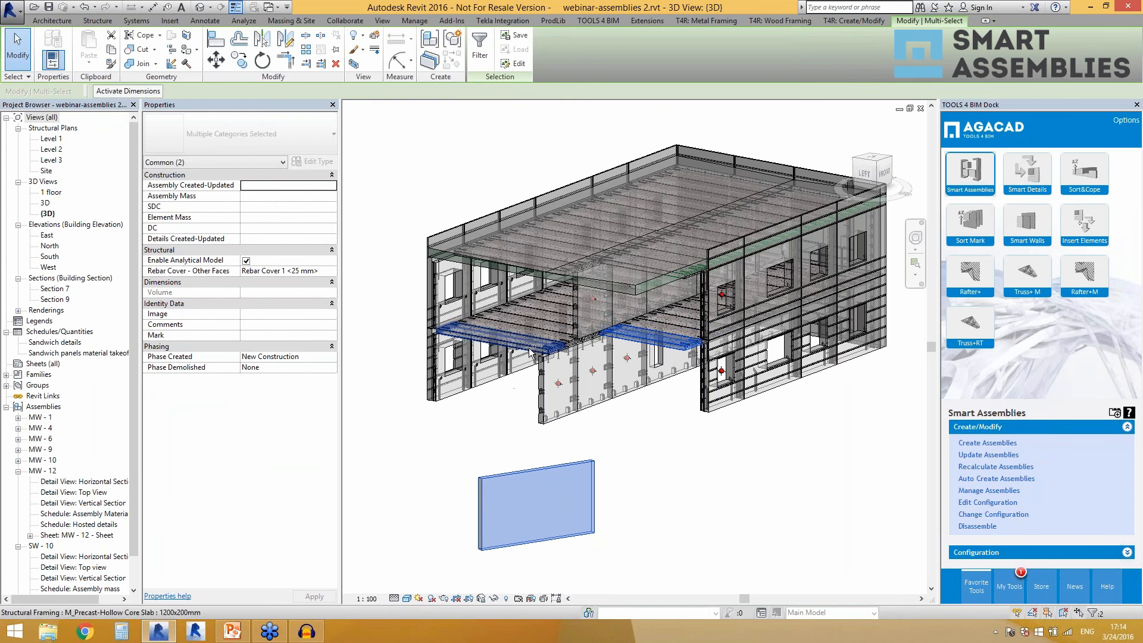
pyautogui.keyDown('ctrl'); pyautogui.click(530, 352); pyautogui.keyUp('ctrl')
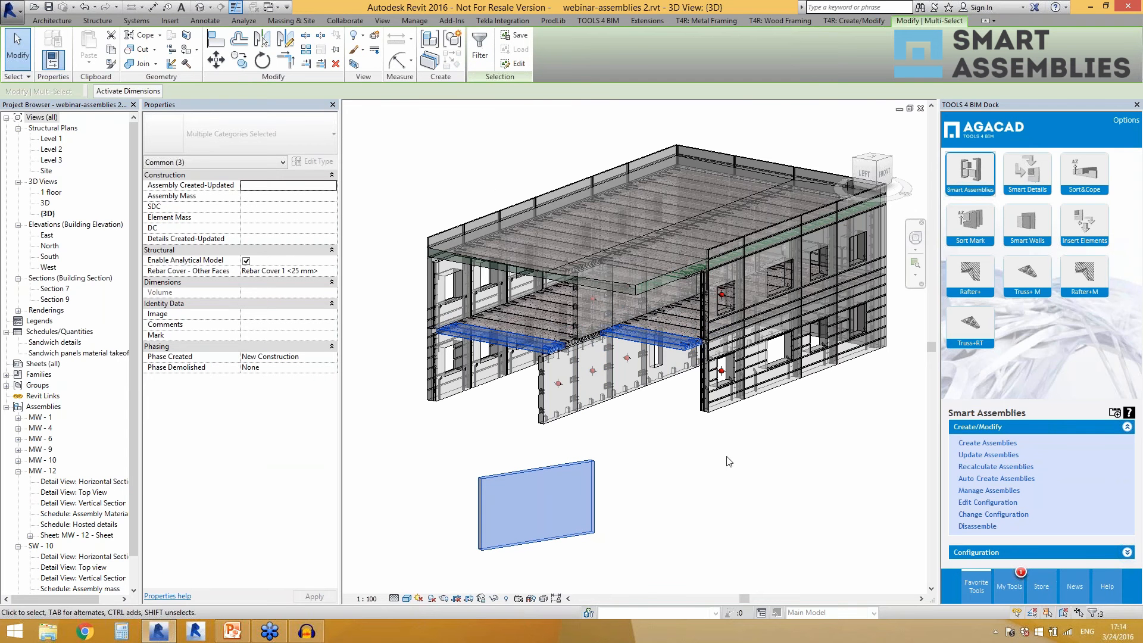
pyautogui.click(975, 480)
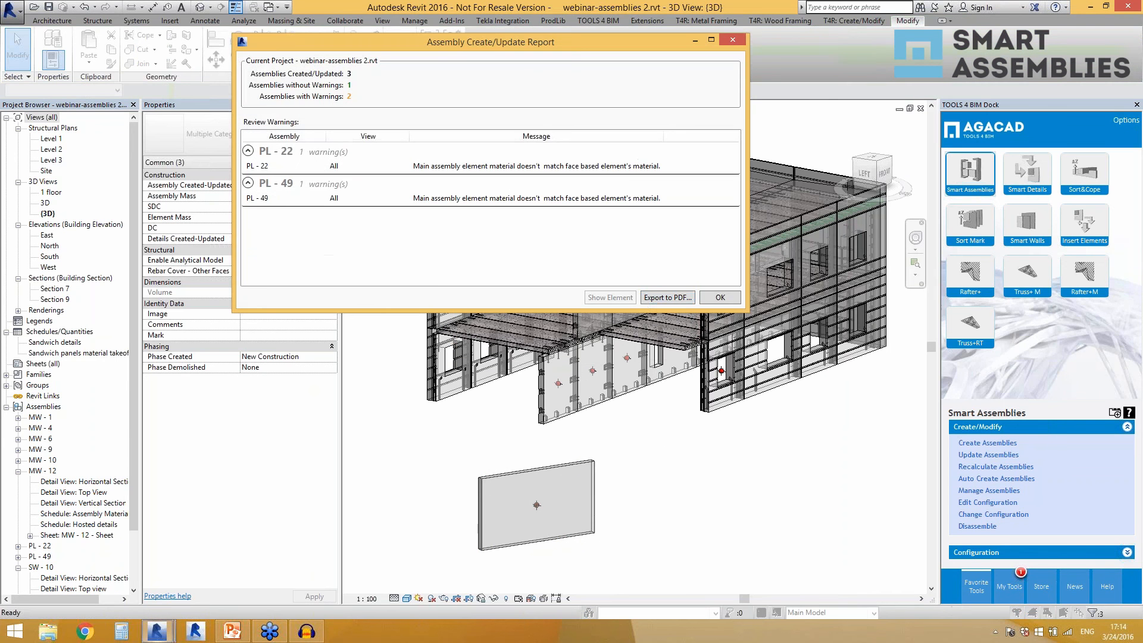
pyautogui.click(711, 298)
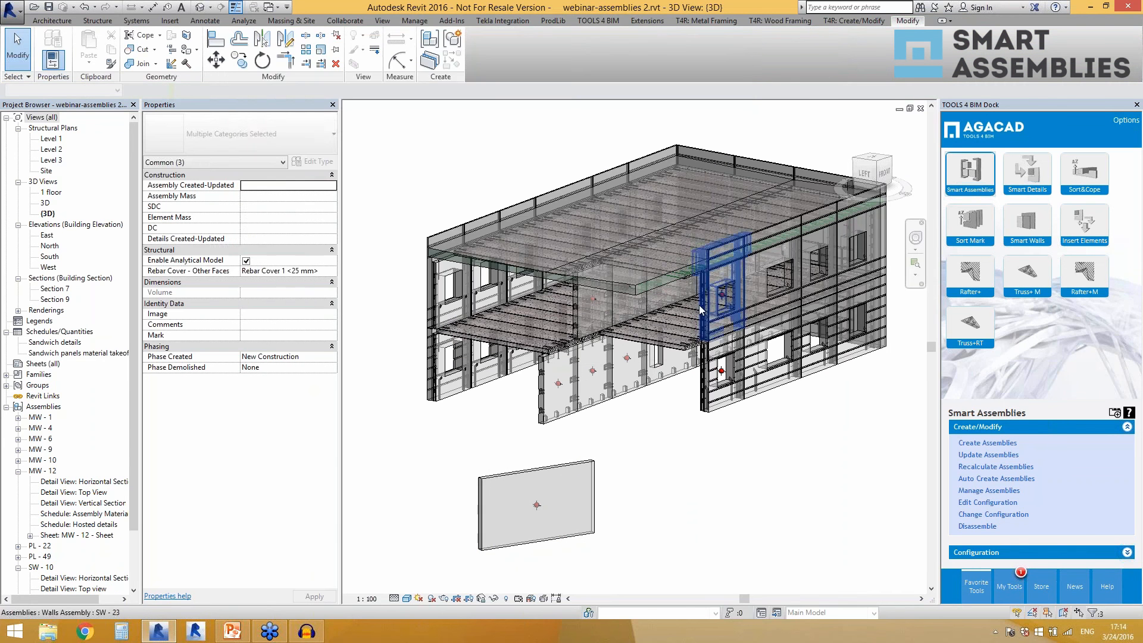
# Inspect the assembly properties of the freestanding wall and the front Level 2 hollow core slab.
pyautogui.click(594, 512)
pyautogui.click(500, 344)
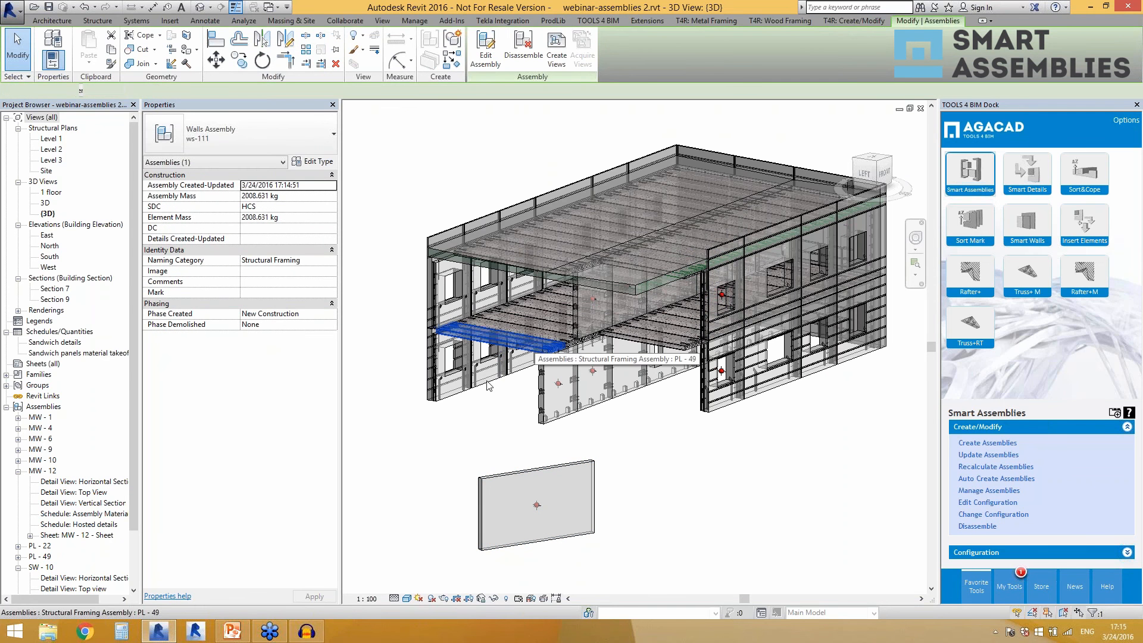
pyautogui.click(476, 453)
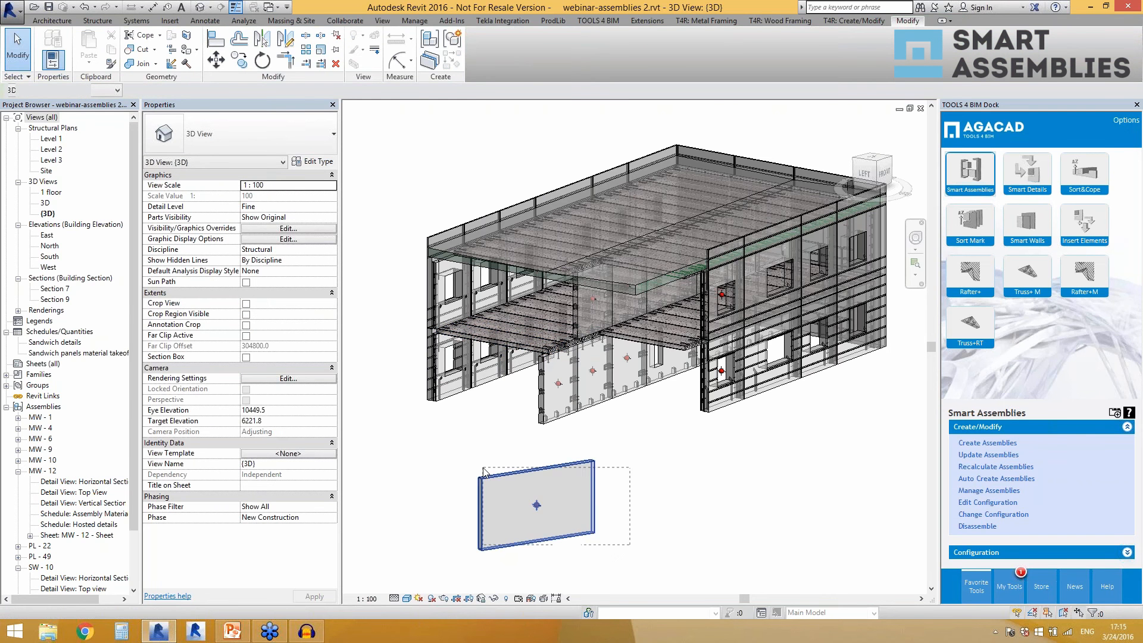
# Delete the freestanding ws-111 wall assembly together with its associated views.
pyautogui.click(501, 469)
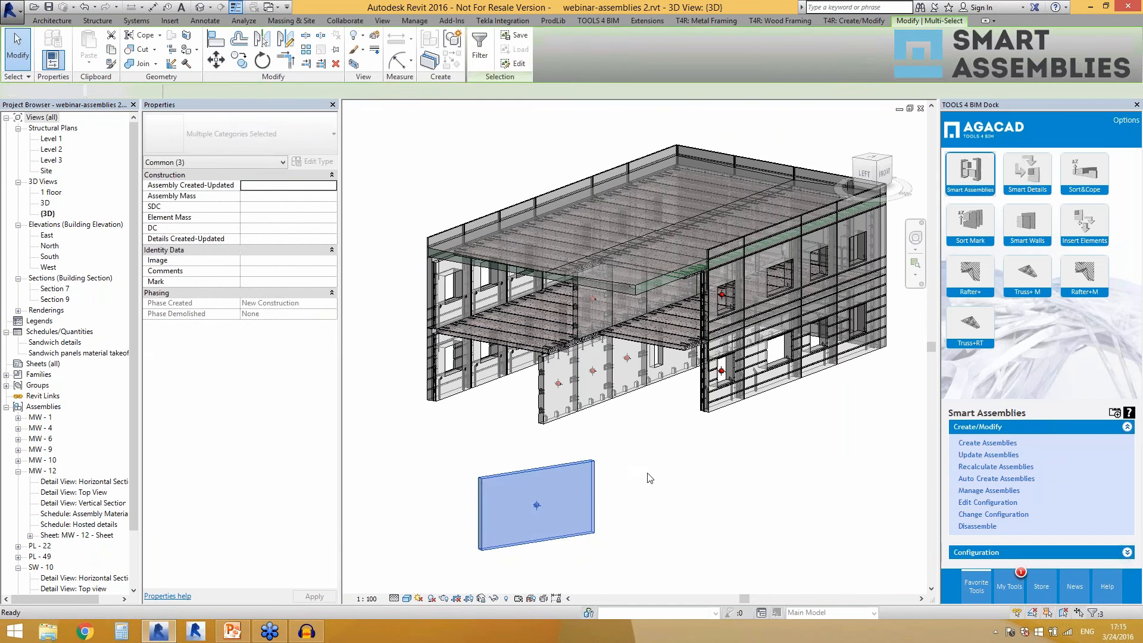
pyautogui.press('Delete')
pyautogui.click(897, 604)
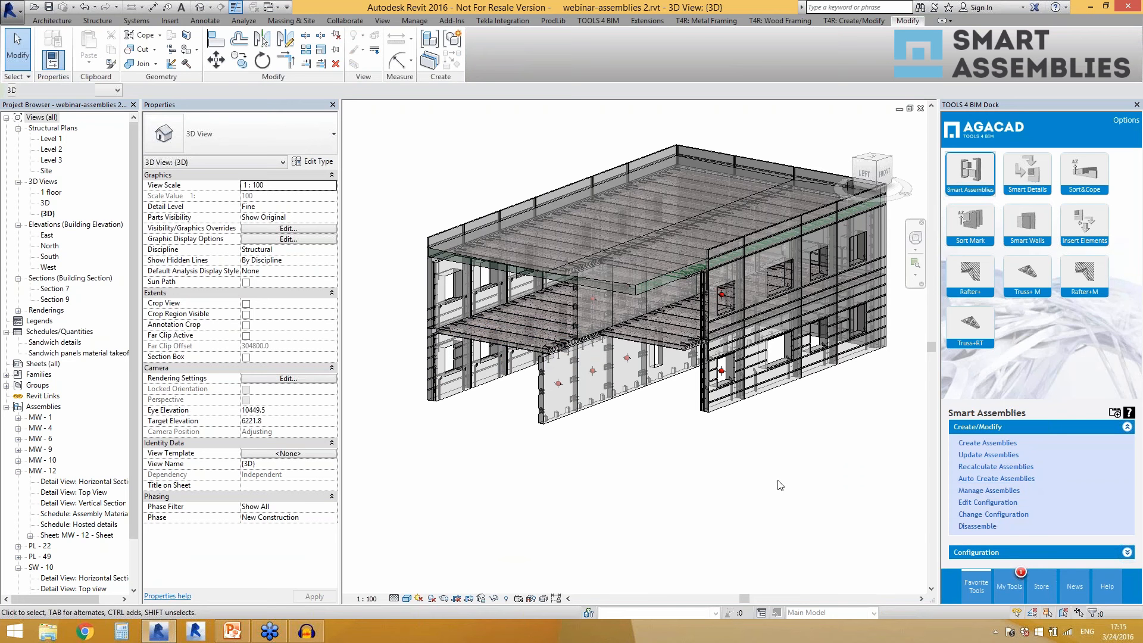
# Open Manage Assemblies and move its window clear of the ground-floor wall panels.
pyautogui.click(972, 492)
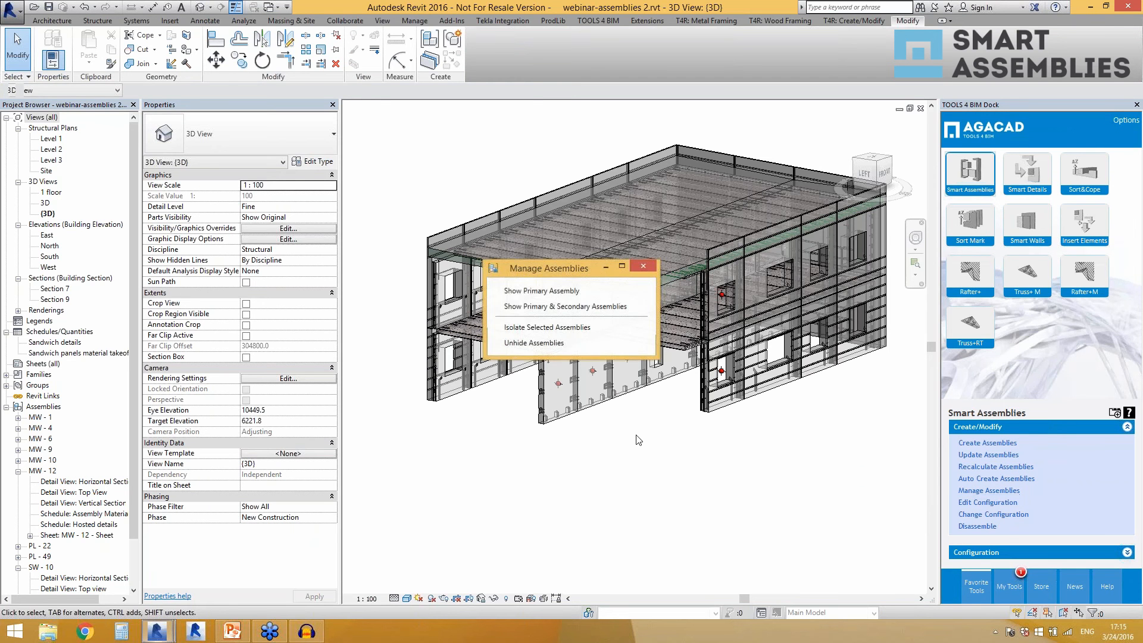
pyautogui.moveTo(542, 268); pyautogui.dragTo(756, 382)
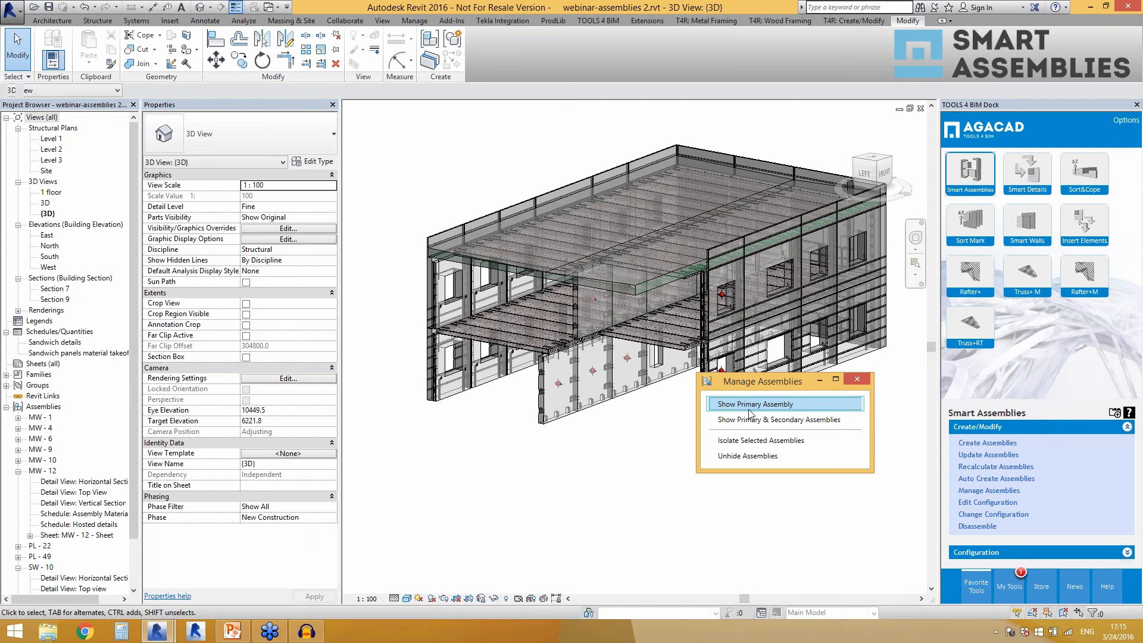
pyautogui.click(732, 422)
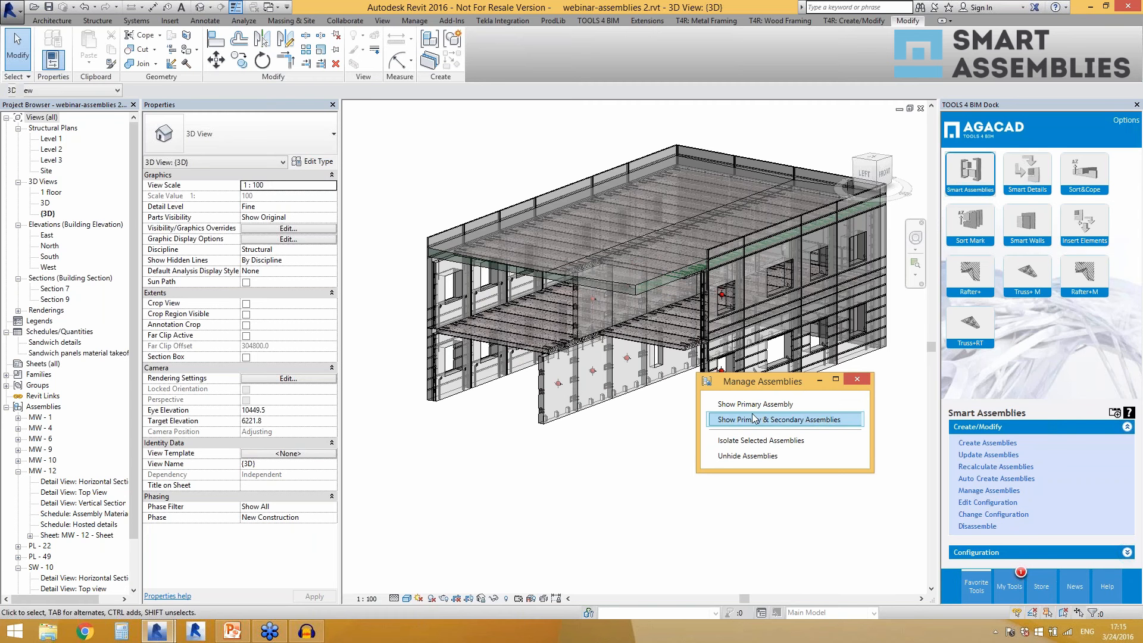
pyautogui.click(740, 405)
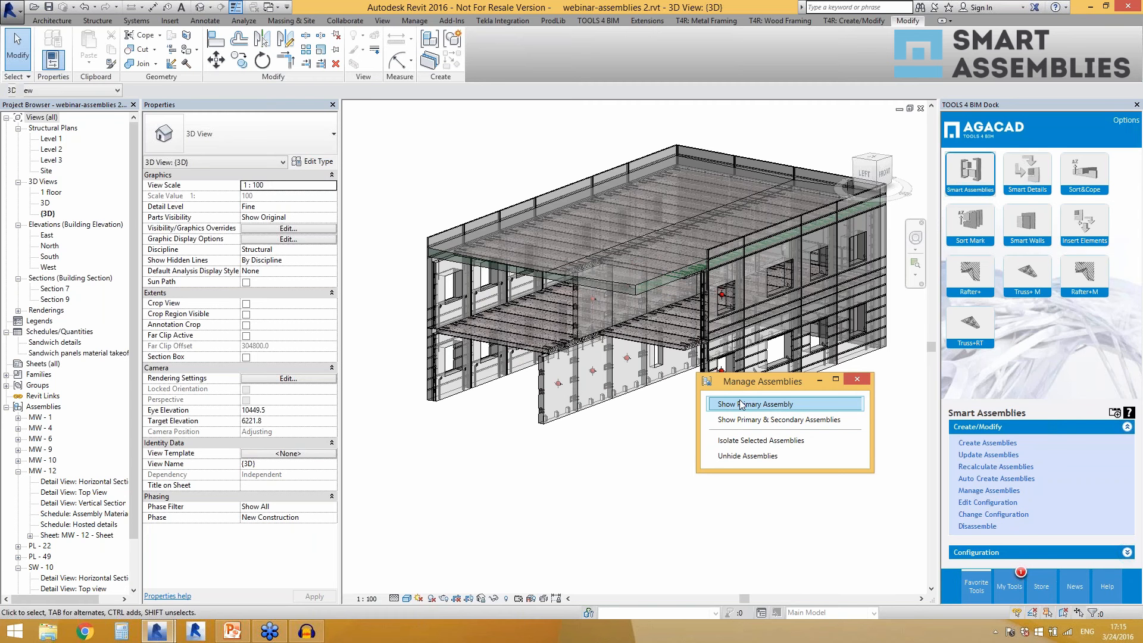
pyautogui.click(618, 441)
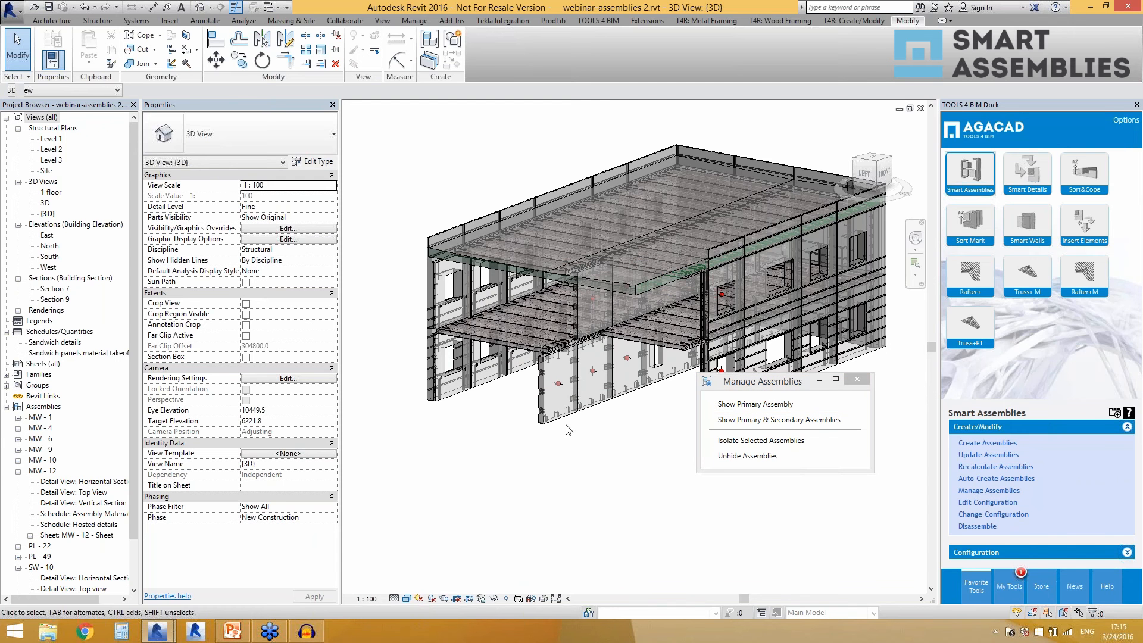
# Compare the three adjacent MW-12 wall assemblies and which of them offer creating or acquiring views.
pyautogui.click(551, 415)
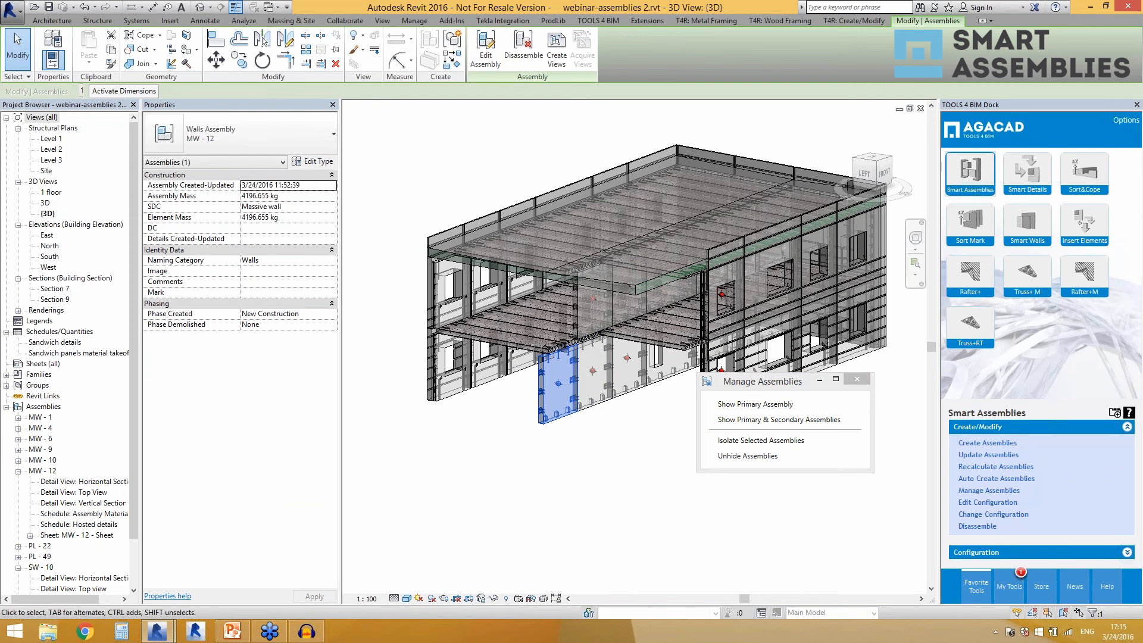
pyautogui.click(589, 405)
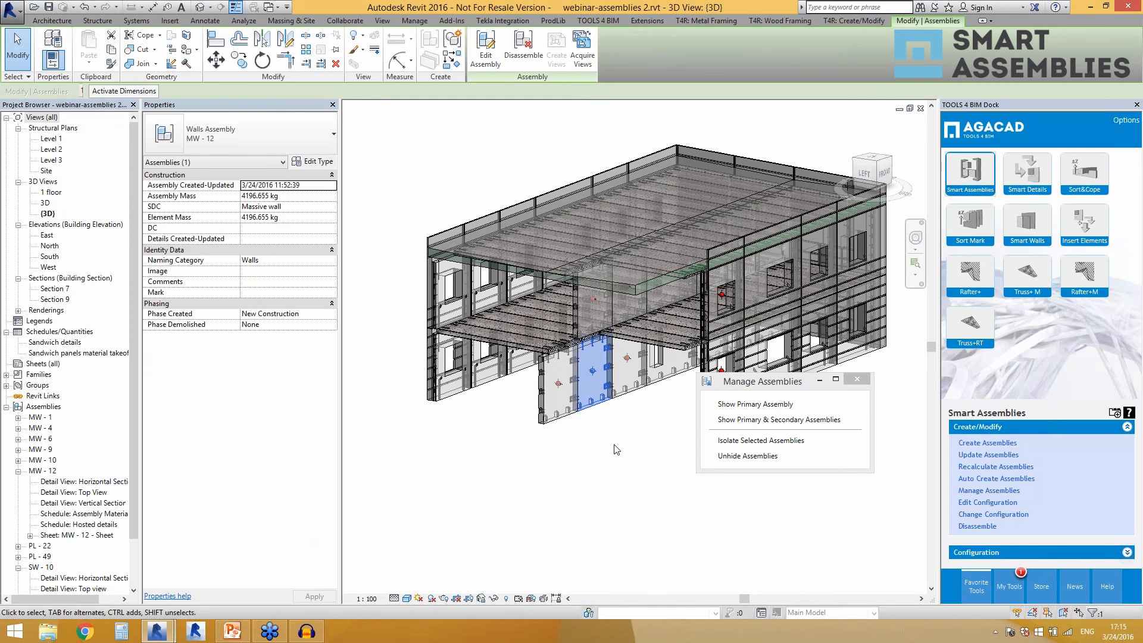
pyautogui.click(626, 397)
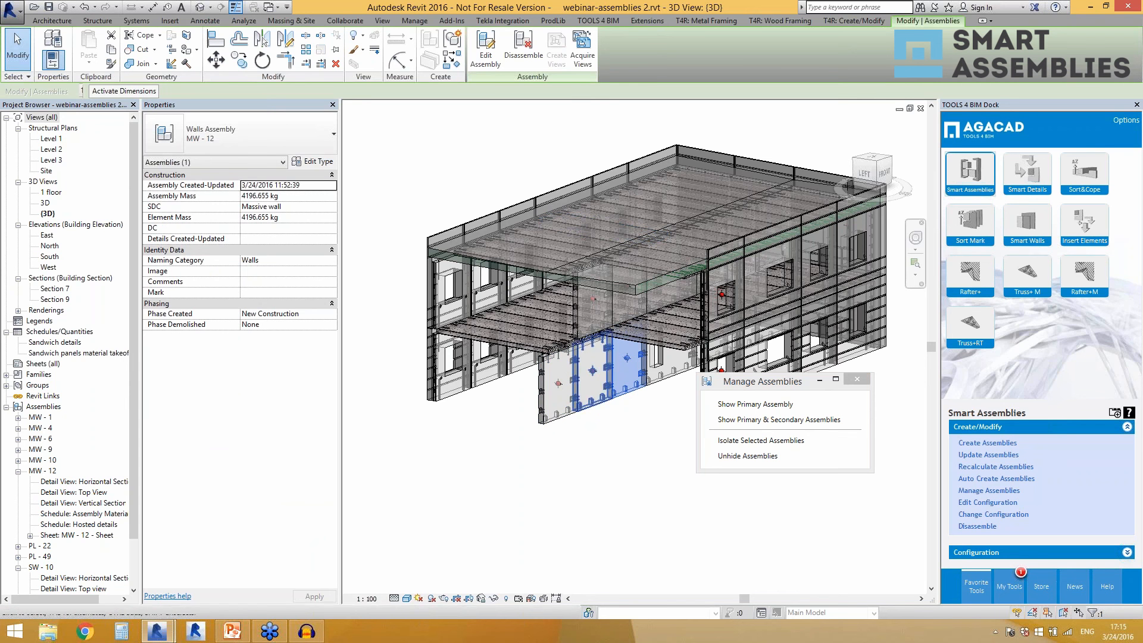
pyautogui.click(564, 415)
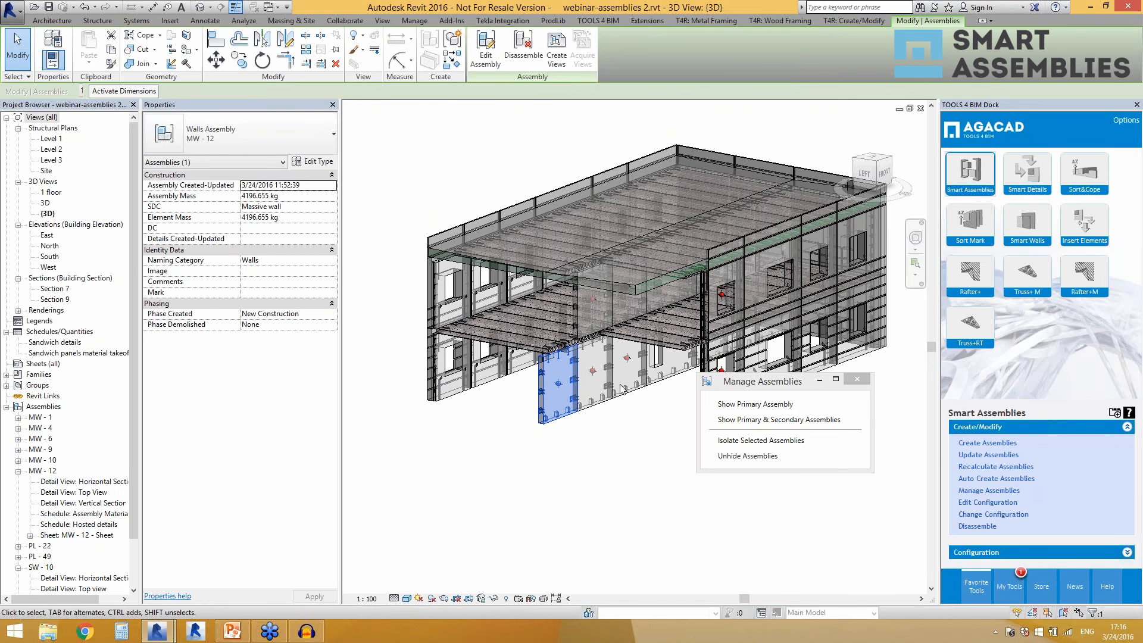
# Try deleting the middle MW-12 wall assembly and check the MW-12 views on the remaining front panel.
pyautogui.click(604, 405)
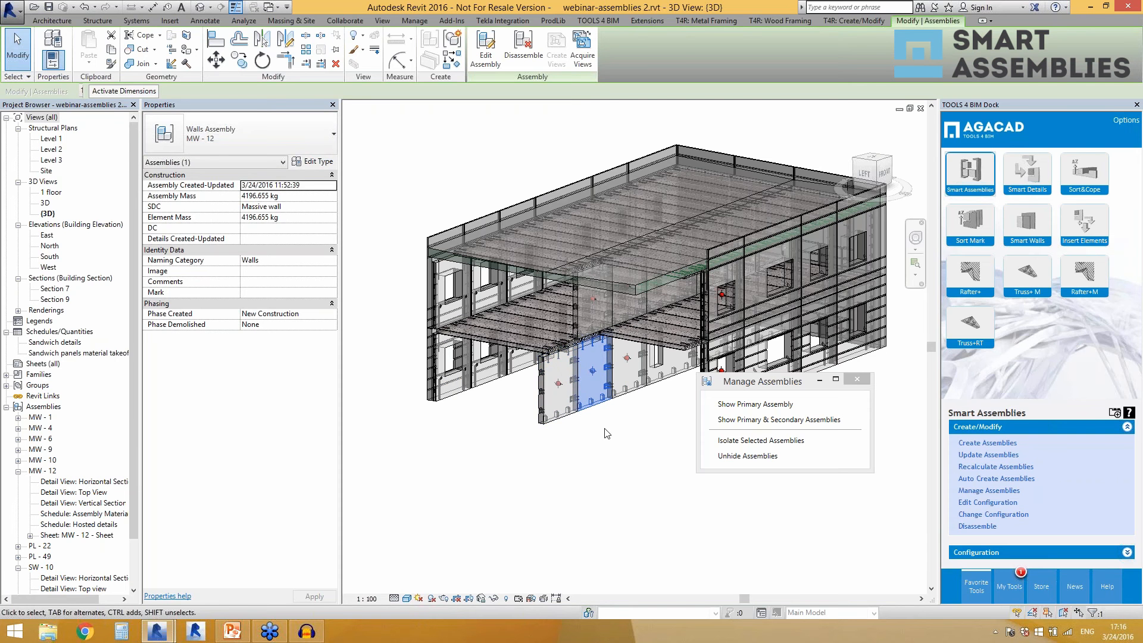
pyautogui.press('Delete')
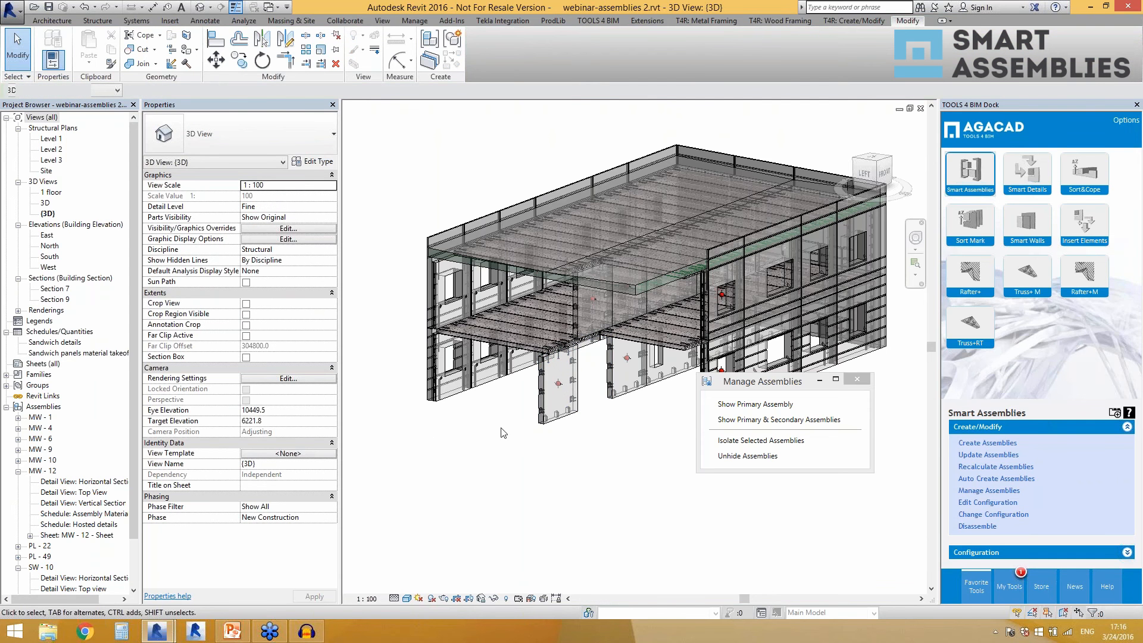
pyautogui.click(556, 405)
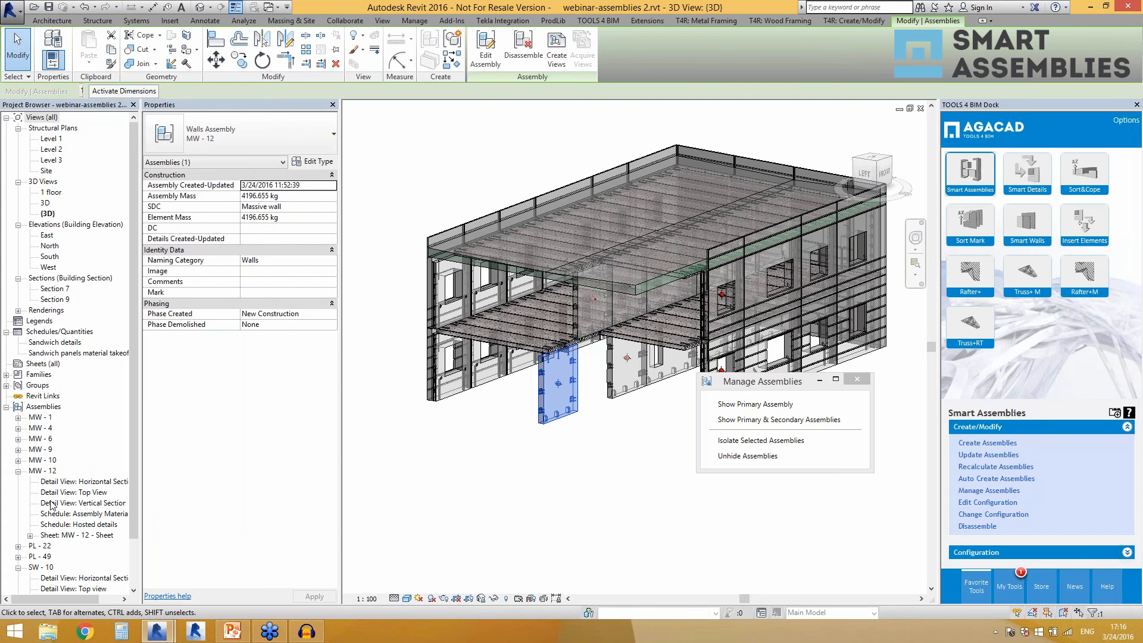
pyautogui.click(594, 475)
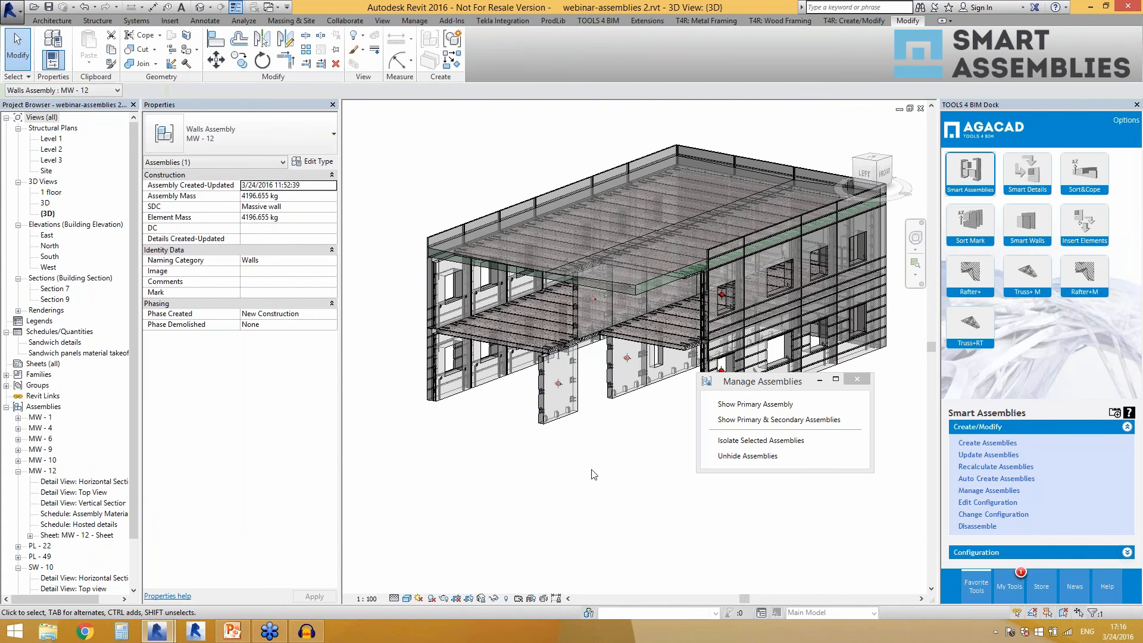
# Try deleting the front MW-12 wall assembly along with its associated views, and check MW-12 in the project's assemblies.
pyautogui.click(572, 413)
pyautogui.press('Delete')
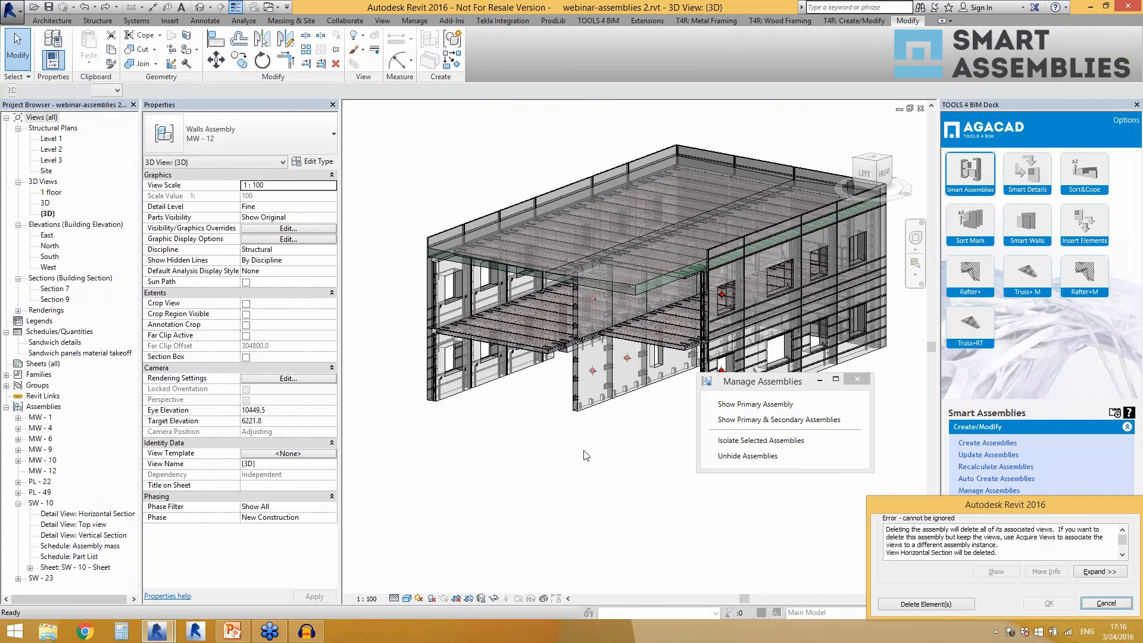
pyautogui.click(914, 604)
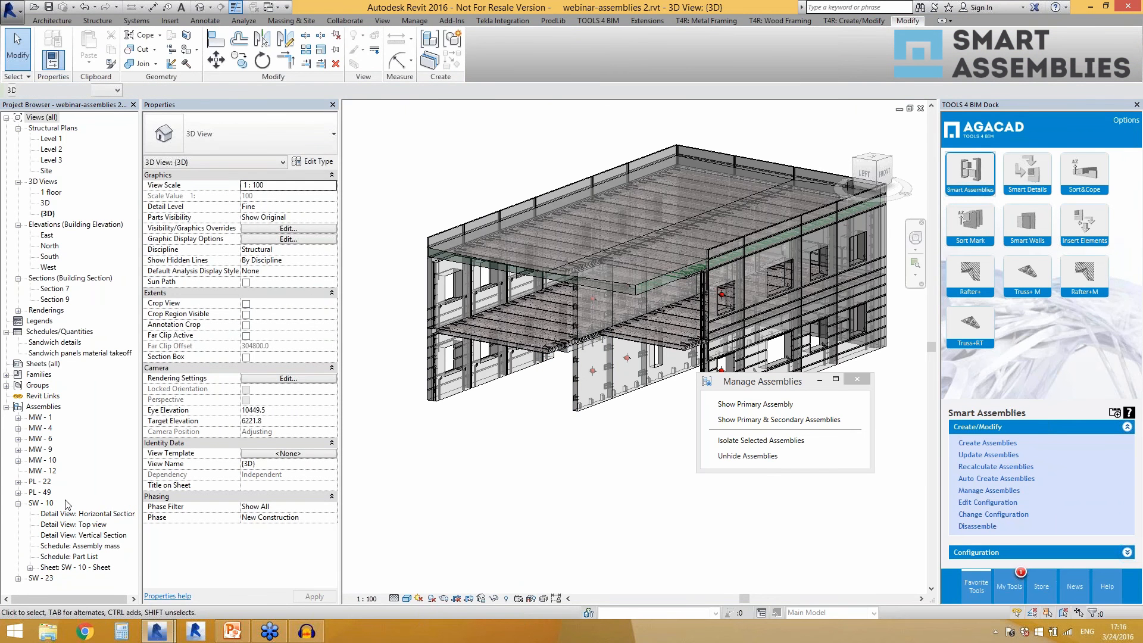
pyautogui.click(49, 471)
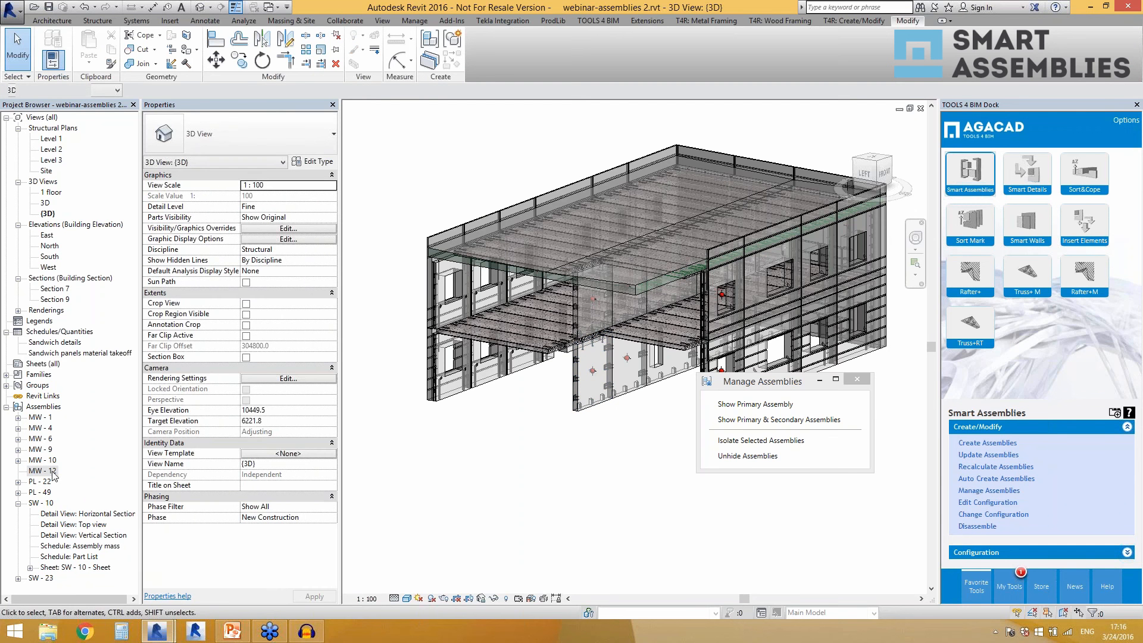
pyautogui.click(51, 471)
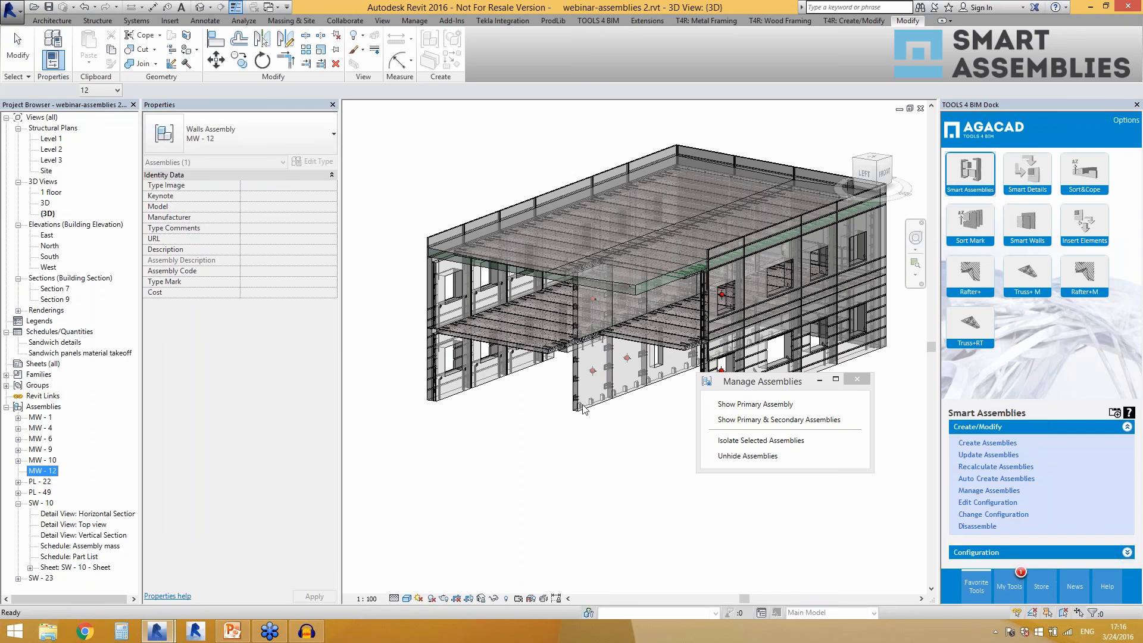
pyautogui.click(581, 447)
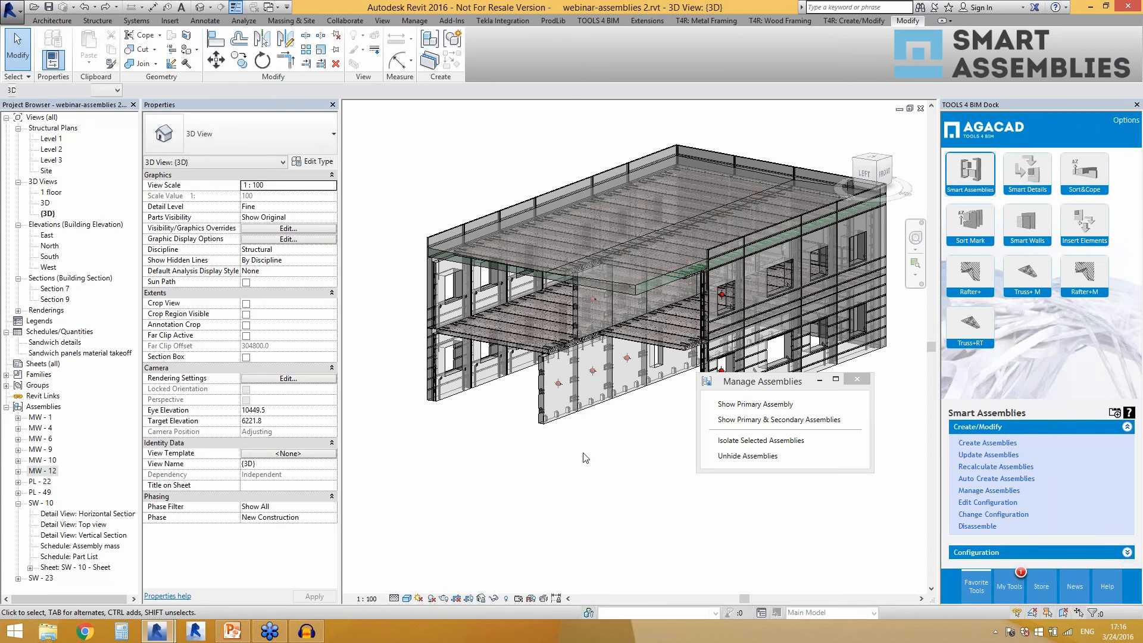
# Show the primary assembly for the middle MW-12 wall panel using Manage Assemblies.
pyautogui.click(551, 418)
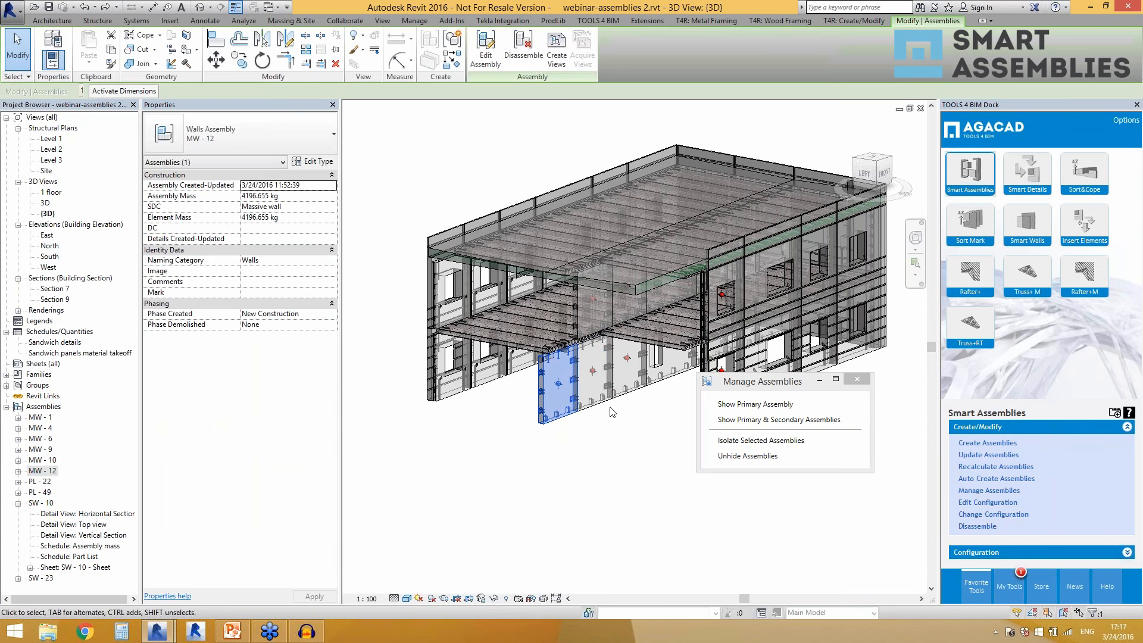
pyautogui.click(619, 451)
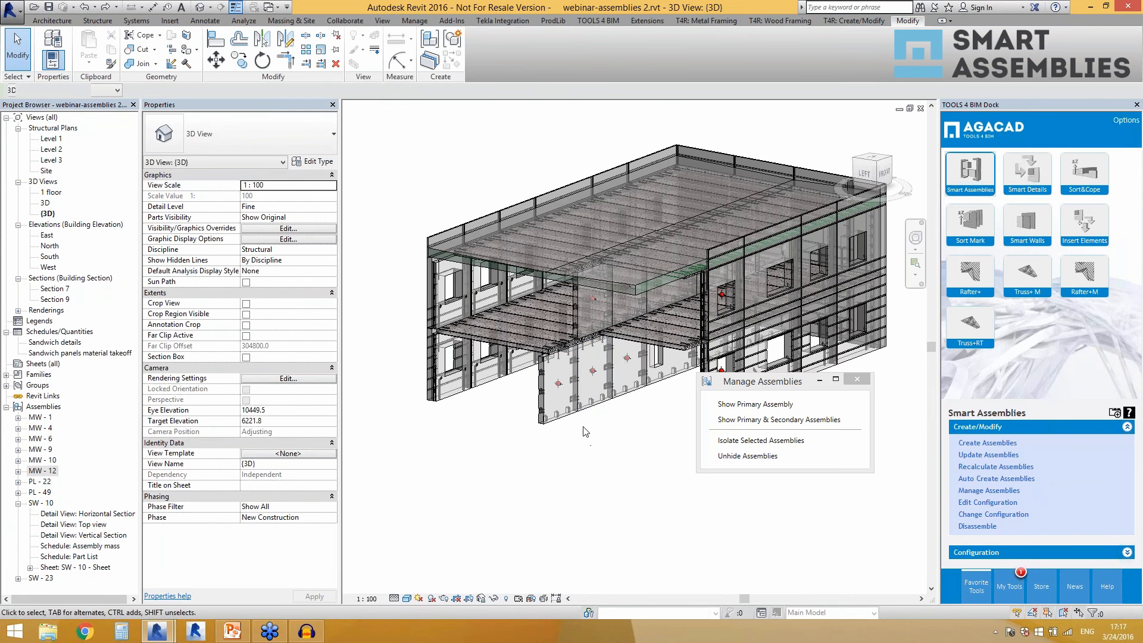
pyautogui.scroll(-2, 507, 456)
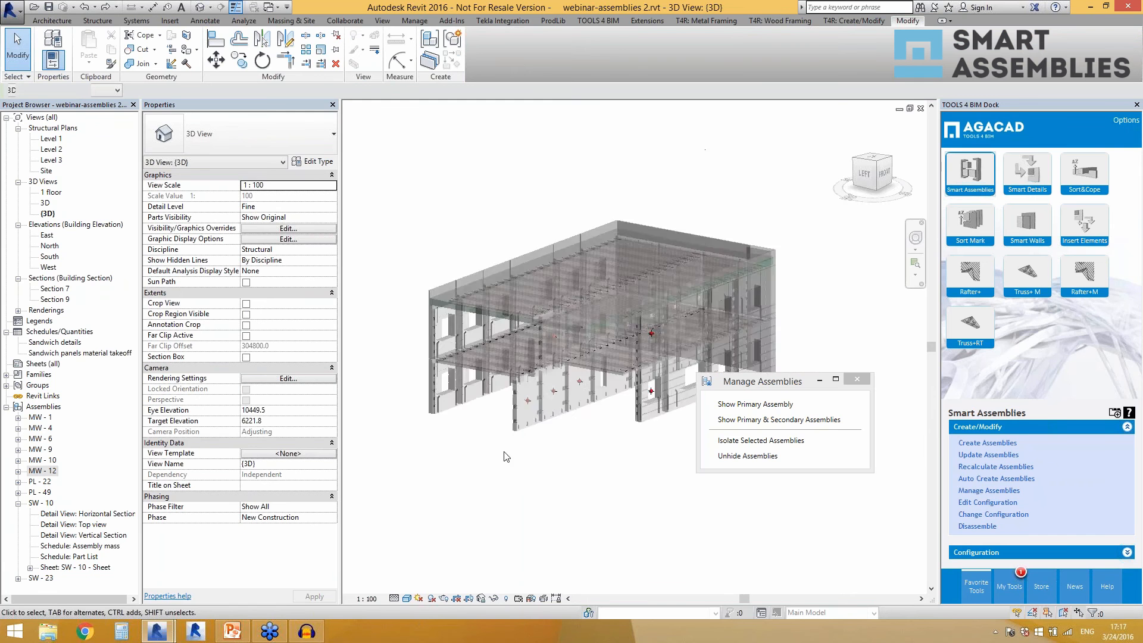
pyautogui.scroll(2, 545, 447)
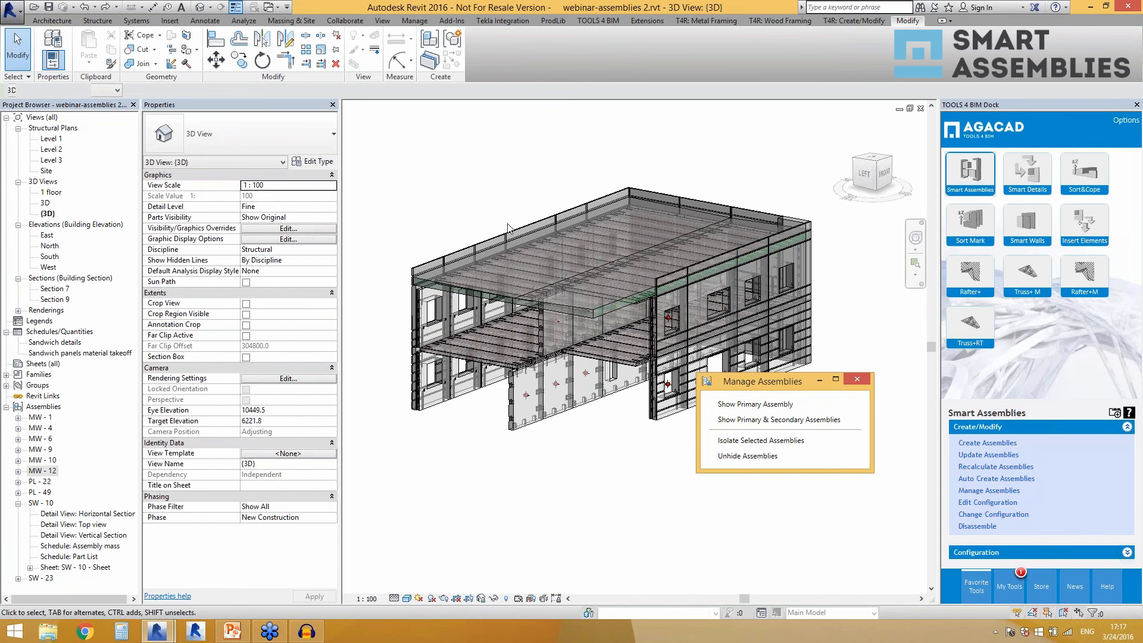
pyautogui.click(555, 411)
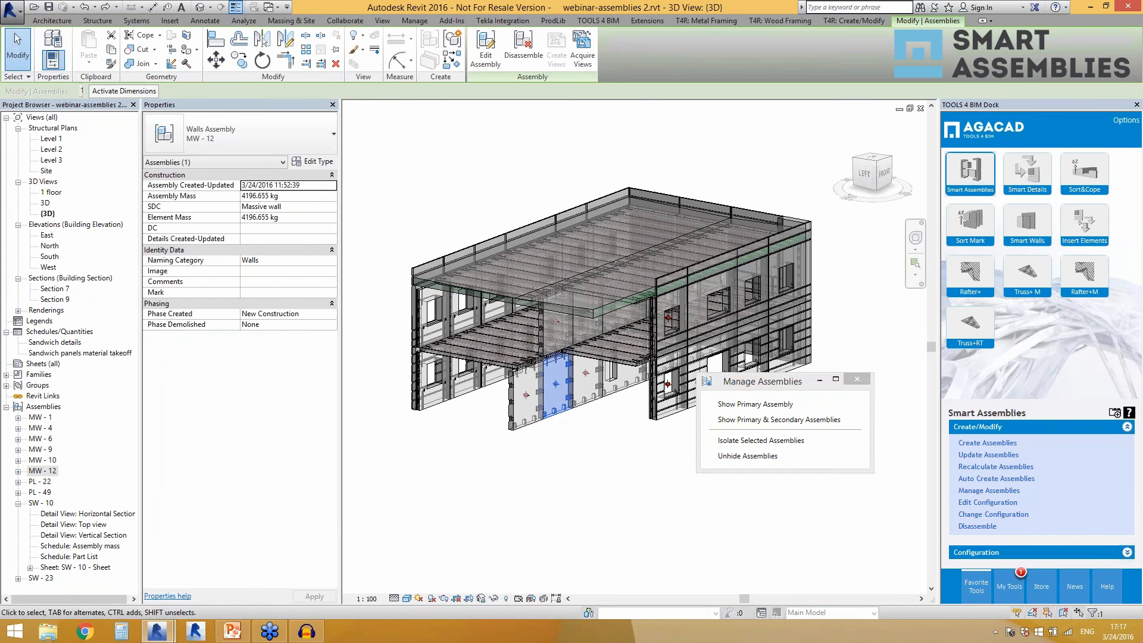
pyautogui.click(731, 412)
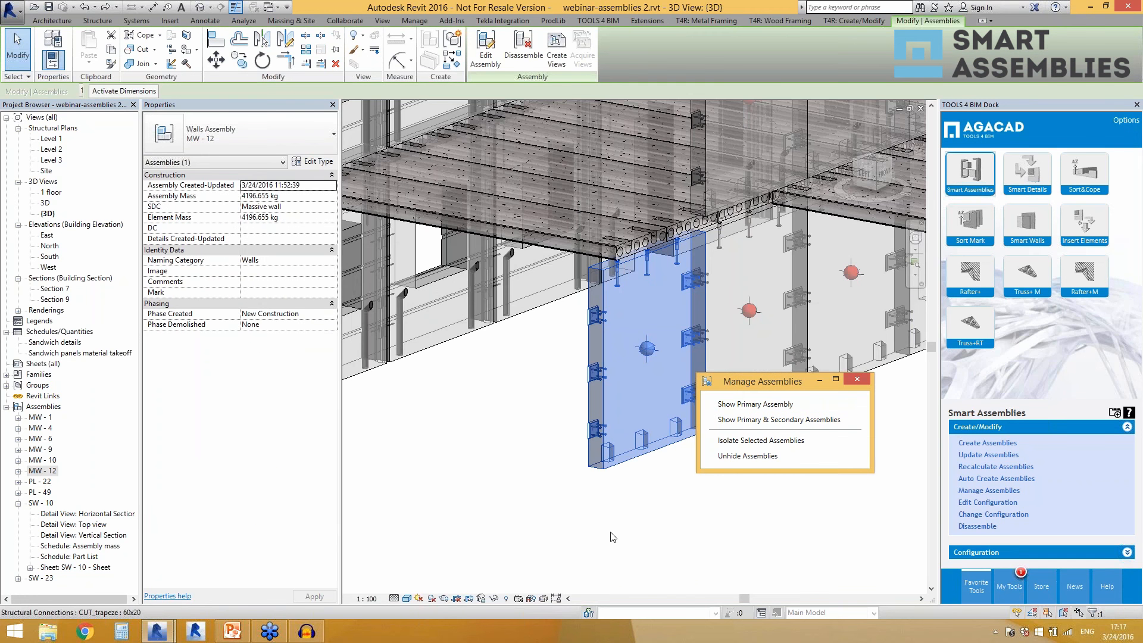
# Show the primary and secondary assemblies of the selected MW-12 wall panel and view them within the whole building.
pyautogui.click(717, 420)
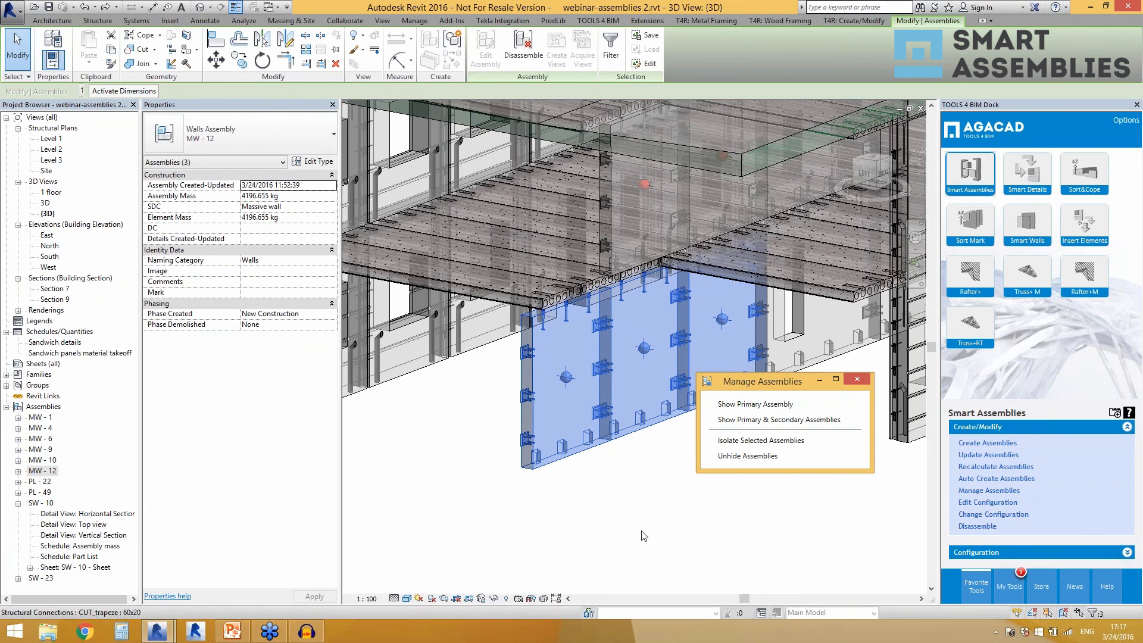
pyautogui.rightClick(578, 477)
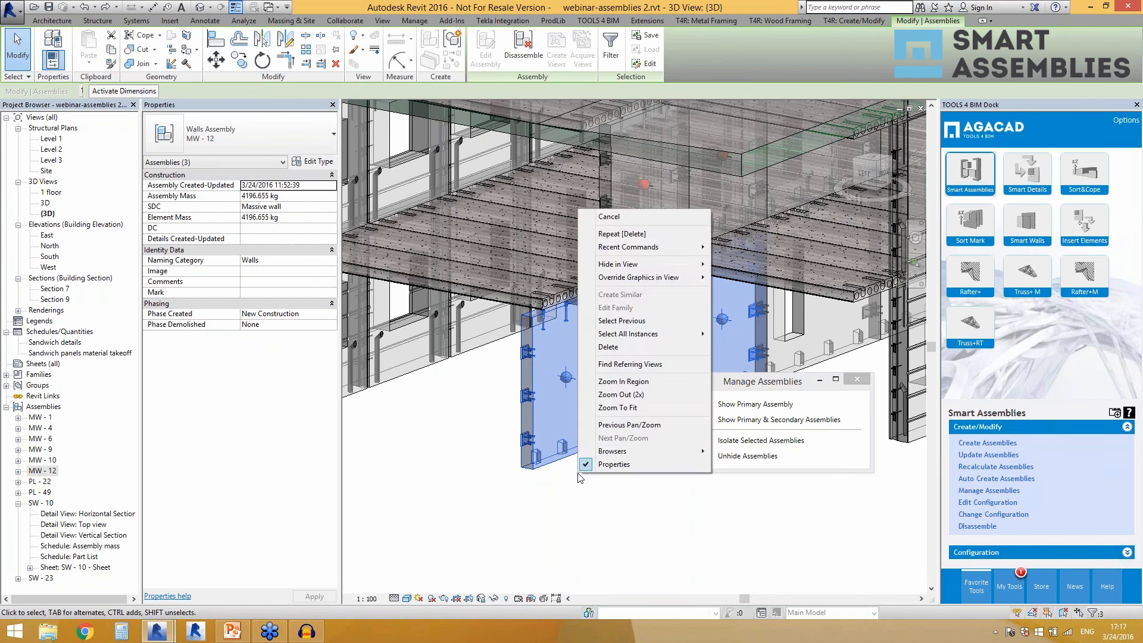
pyautogui.click(579, 477)
pyautogui.scroll(-4, 578, 477)
pyautogui.scroll(-2, 458, 389)
pyautogui.scroll(1, 684, 416)
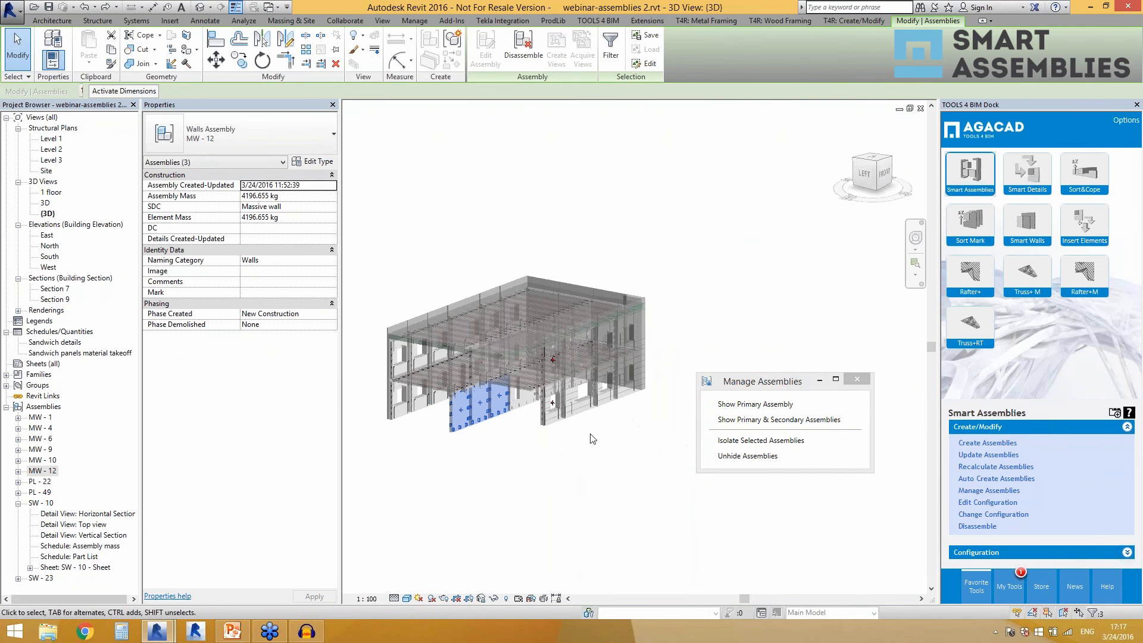
pyautogui.scroll(2, 466, 421)
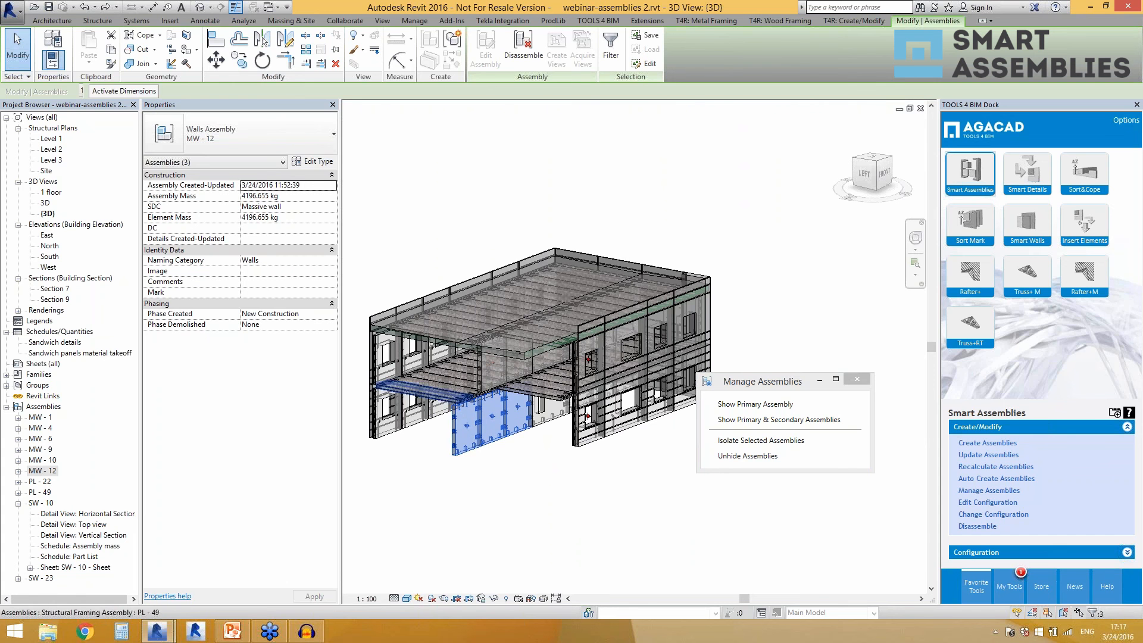
pyautogui.scroll(1, 424, 415)
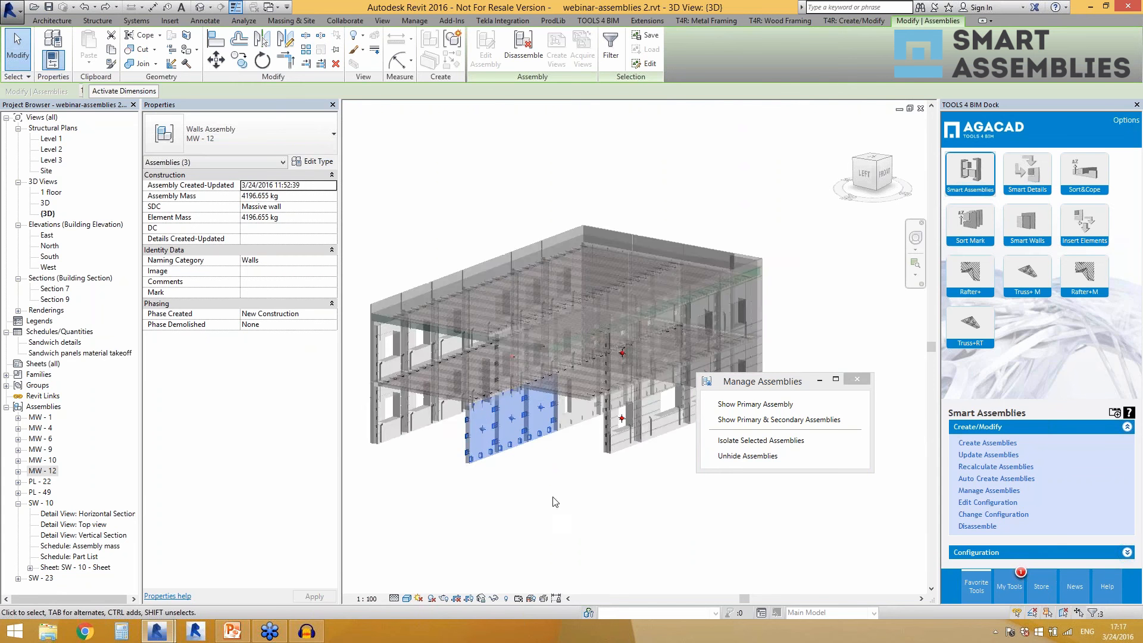
# Isolate the selected MW-12 wall assemblies, unhide the rest of the model, and close Manage Assemblies.
pyautogui.click(736, 442)
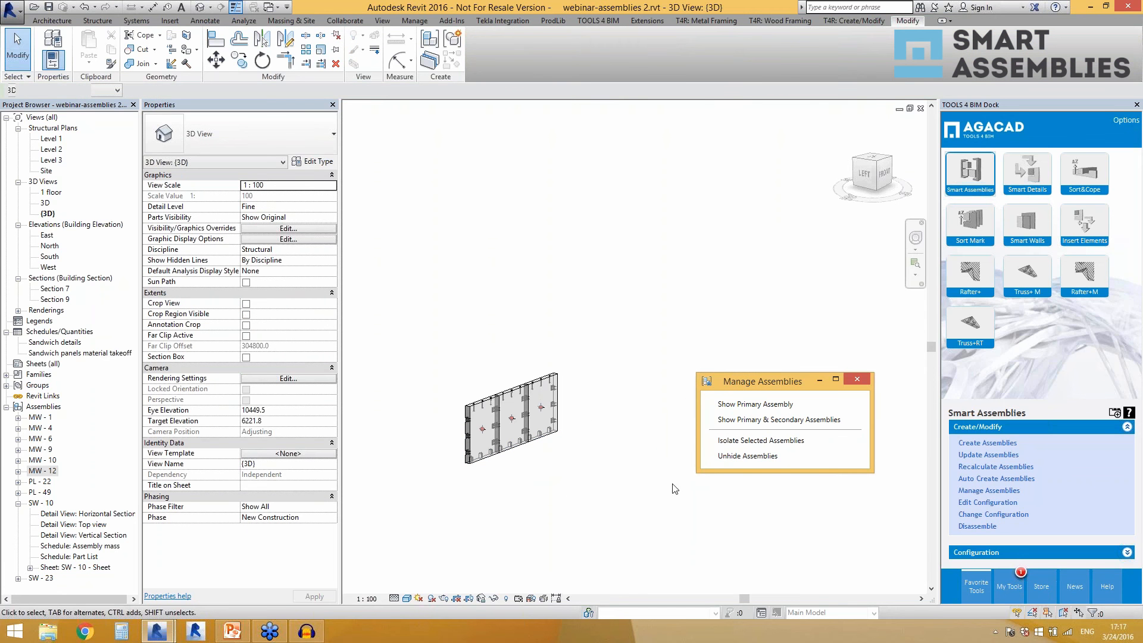
pyautogui.click(736, 456)
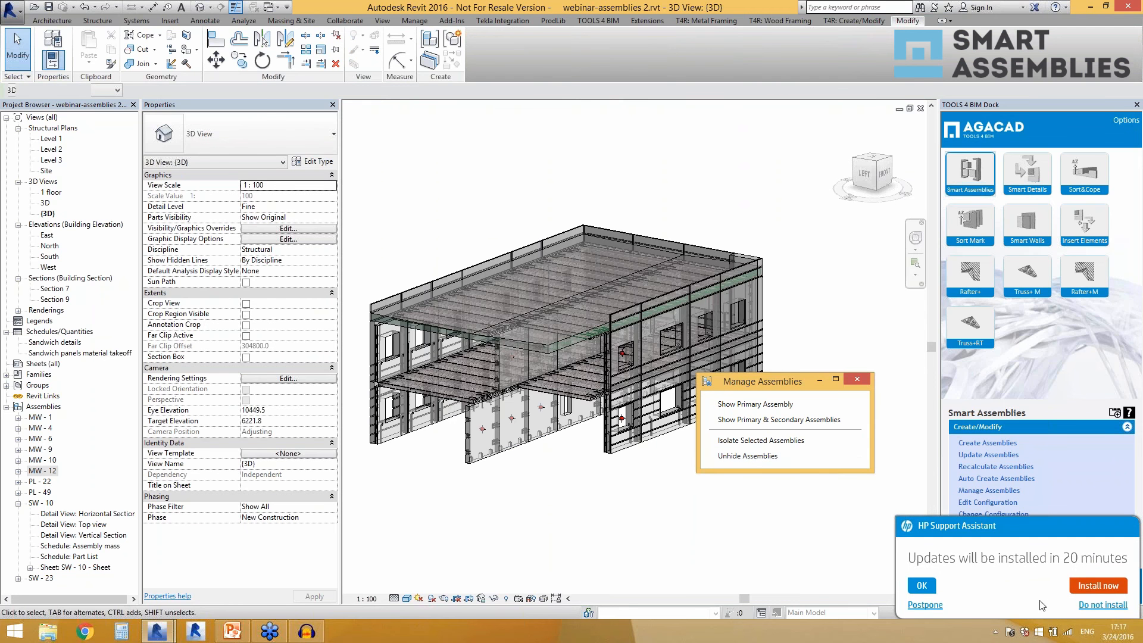
pyautogui.click(1084, 608)
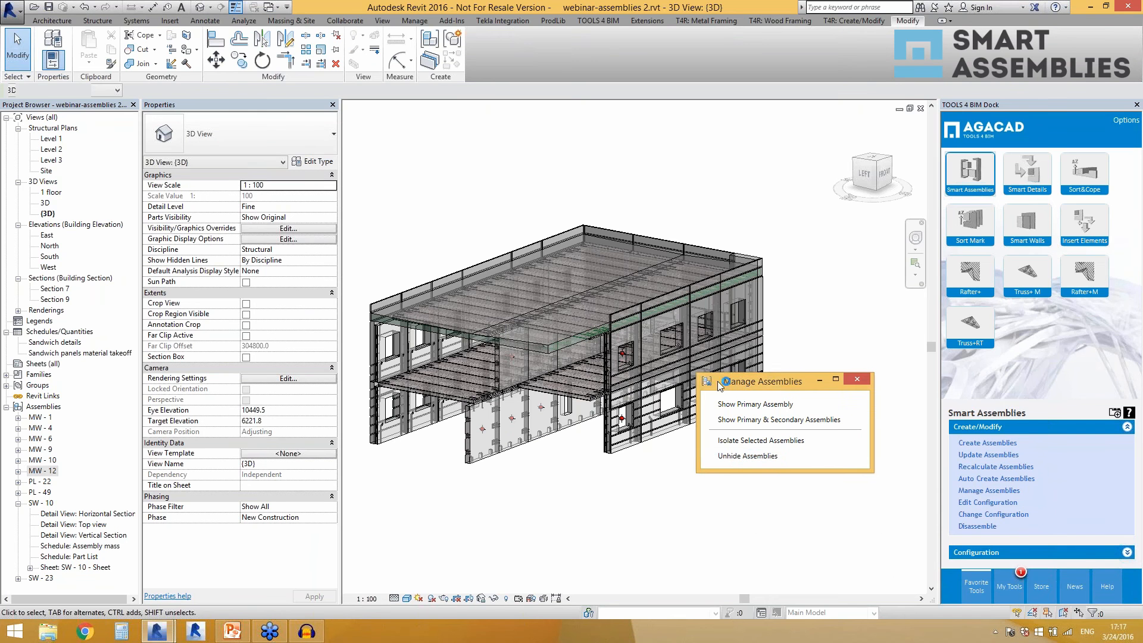
pyautogui.moveTo(763, 381); pyautogui.dragTo(758, 441)
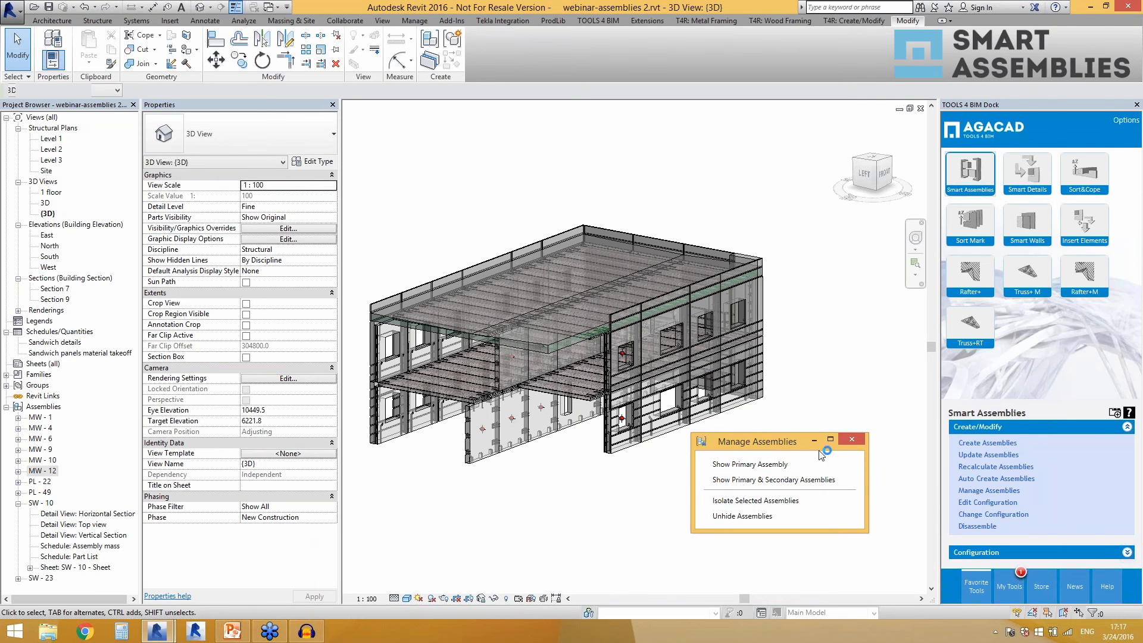
pyautogui.click(852, 441)
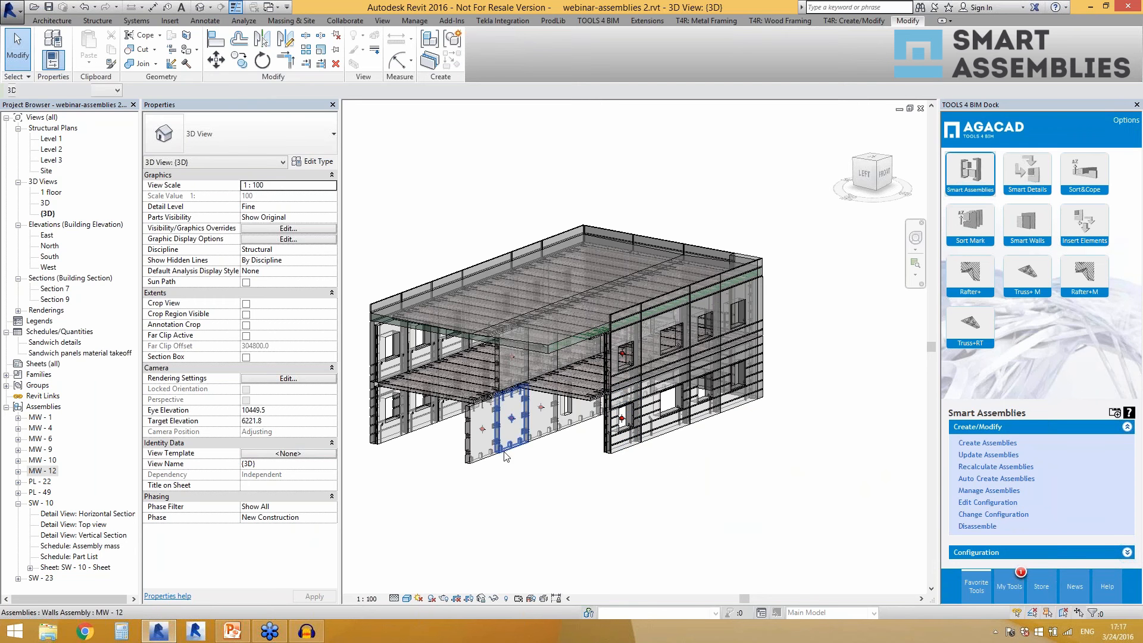
# Review the Massive wall shop drawing configuration of the front MW-12 wall assembly without saving changes.
pyautogui.click(489, 458)
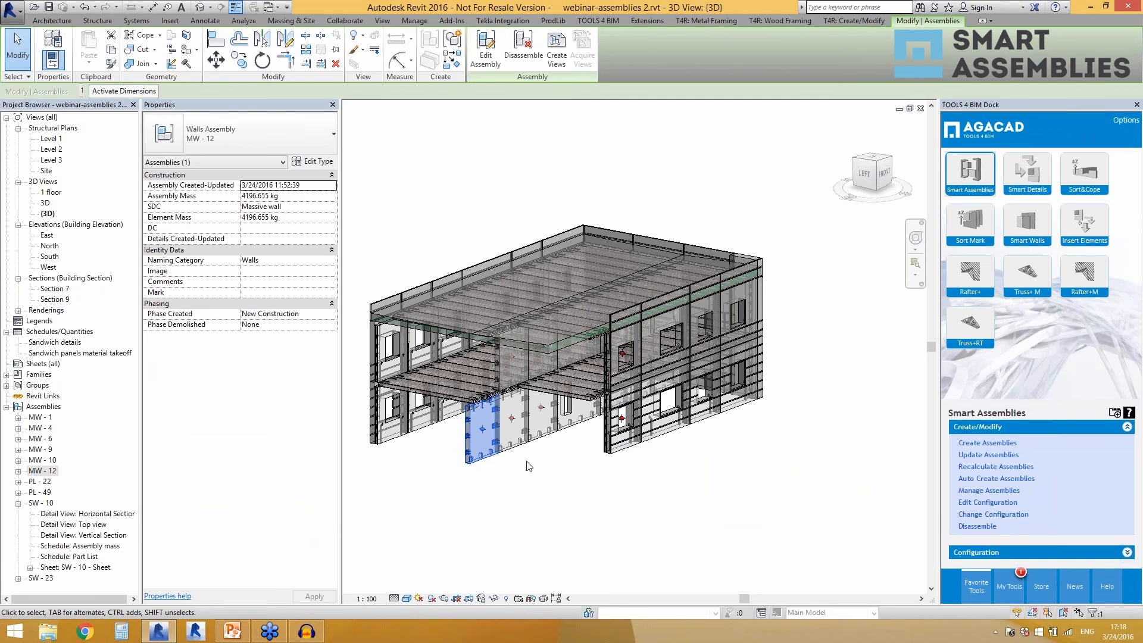
pyautogui.click(990, 505)
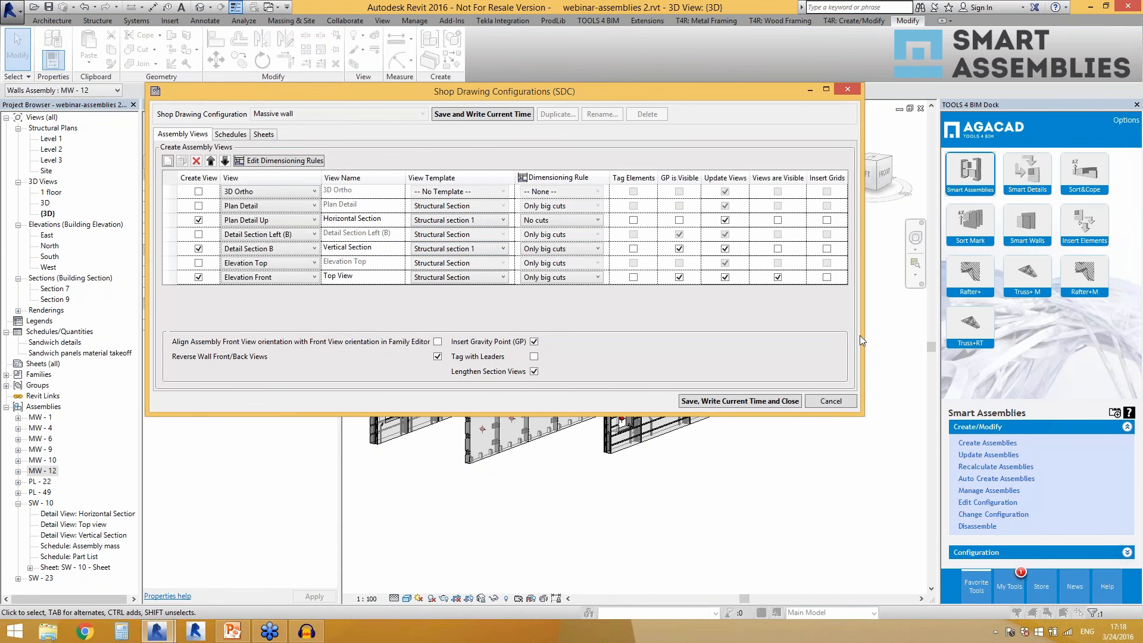
pyautogui.click(830, 401)
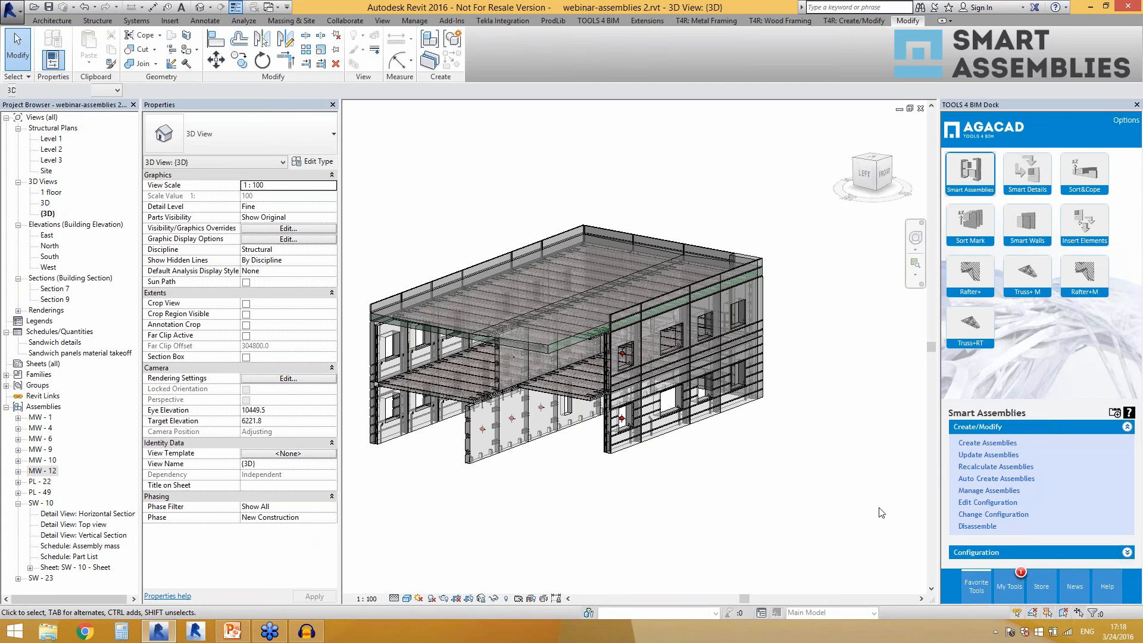
# Check which shop drawing configurations could replace Massive wall on the front MW-12 wall assembly, leaving its configuration as is.
pyautogui.click(483, 453)
pyautogui.click(993, 515)
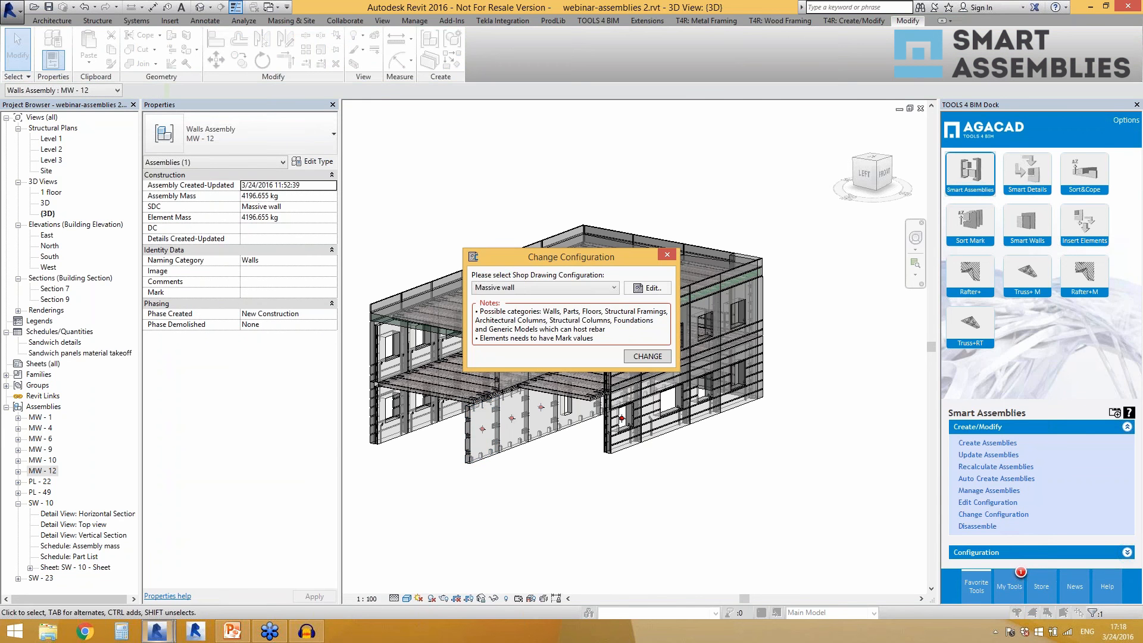
pyautogui.click(555, 289)
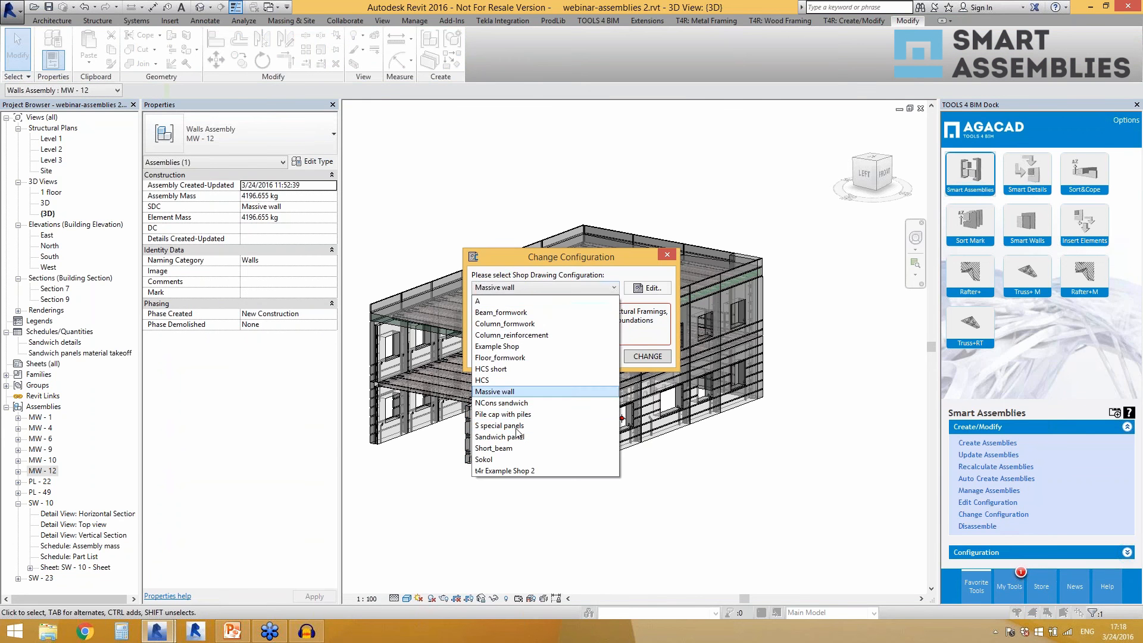
pyautogui.click(614, 342)
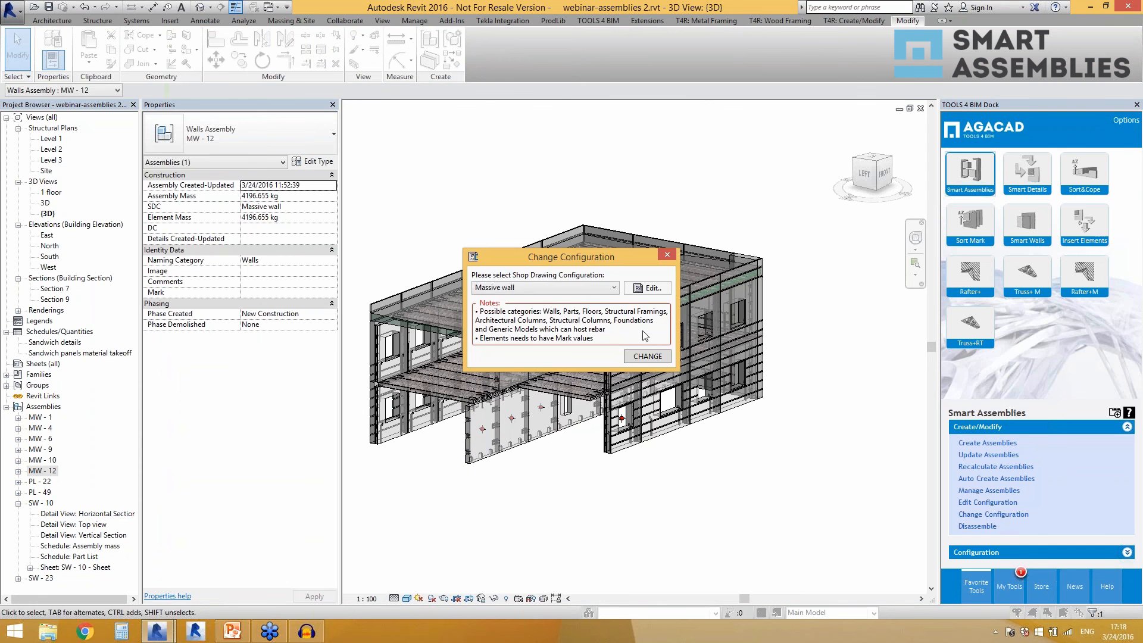
pyautogui.click(667, 254)
pyautogui.click(553, 512)
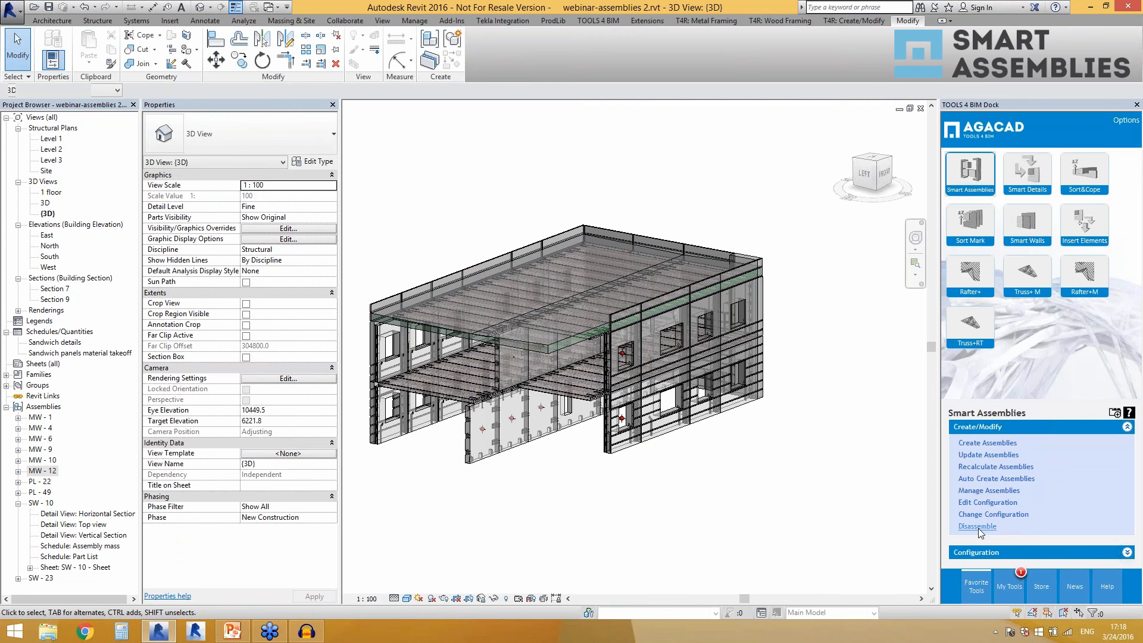
# Try to disassemble the front MW-12 wall assembly.
pyautogui.scroll(2, 447, 448)
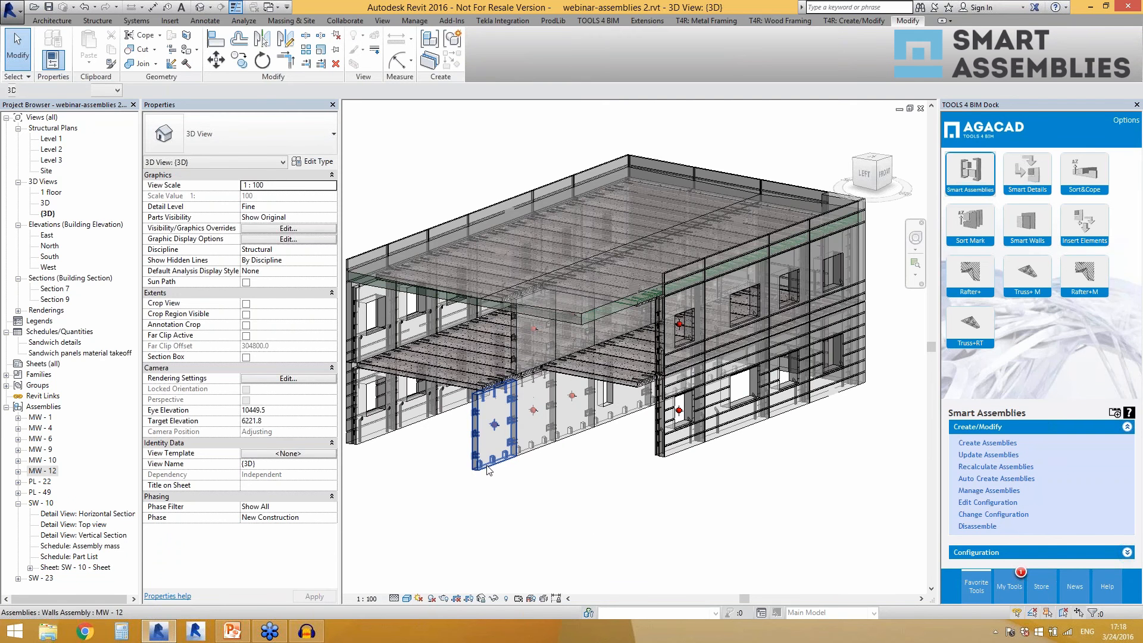
pyautogui.click(493, 443)
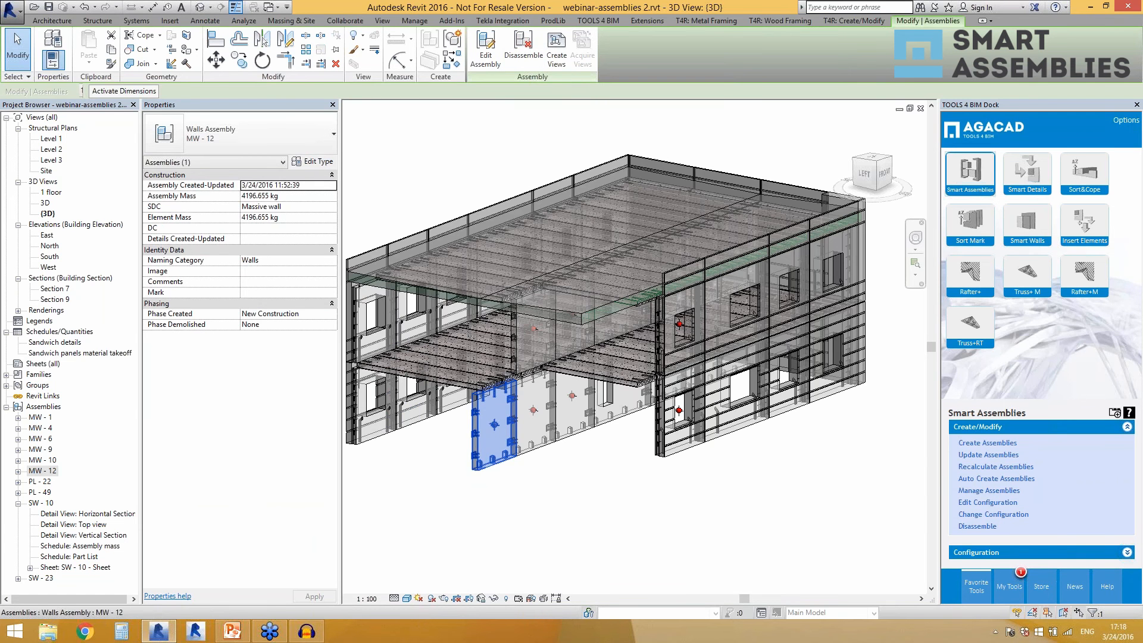
pyautogui.click(983, 526)
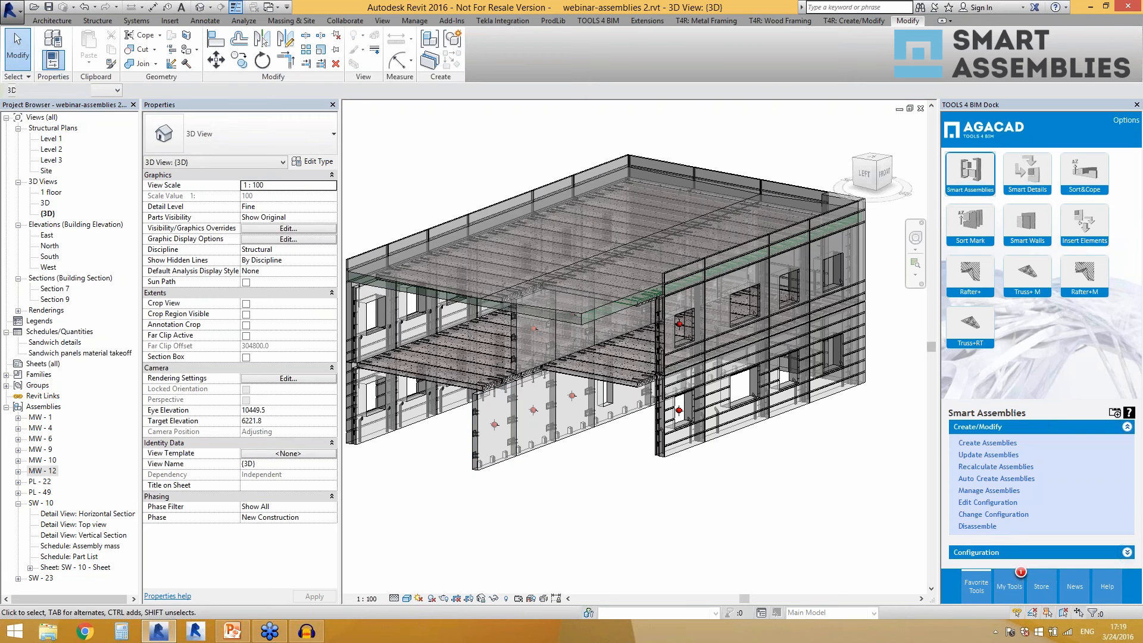
# Set the Smart Assemblies configuration files location to Shared Company Configurations, using the Default config folder, and save it.
pyautogui.click(976, 552)
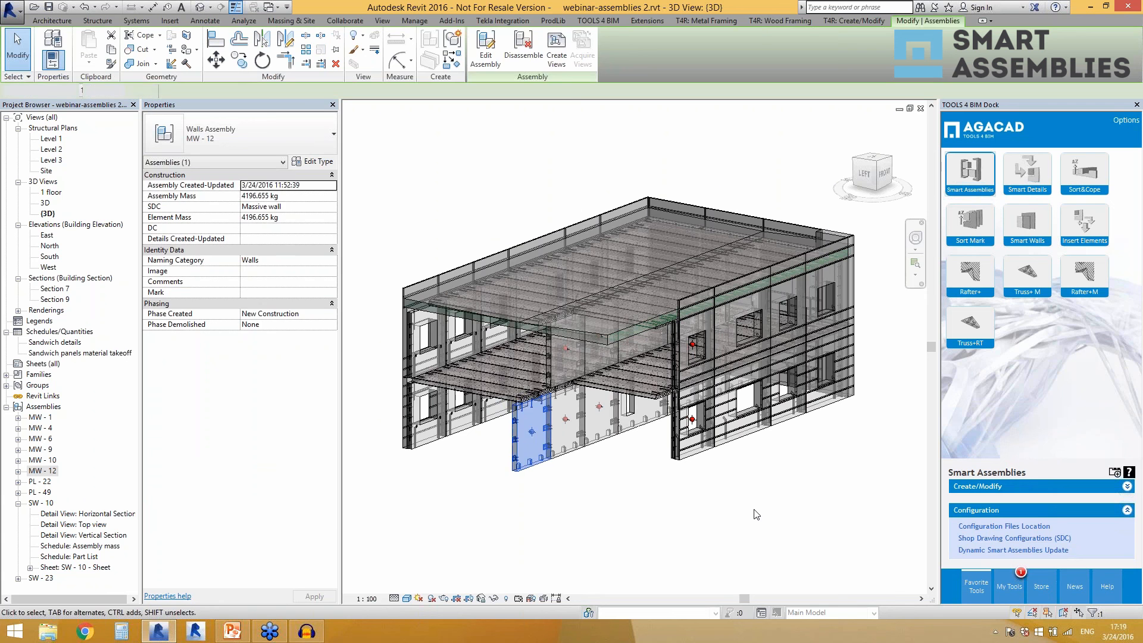
pyautogui.click(755, 514)
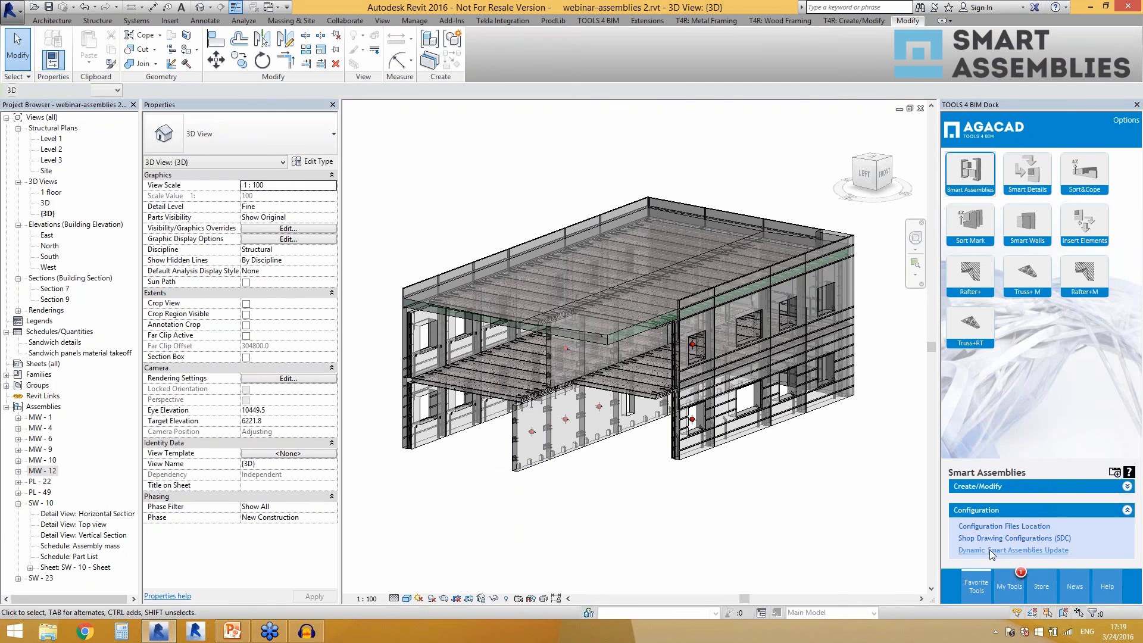
pyautogui.click(1030, 526)
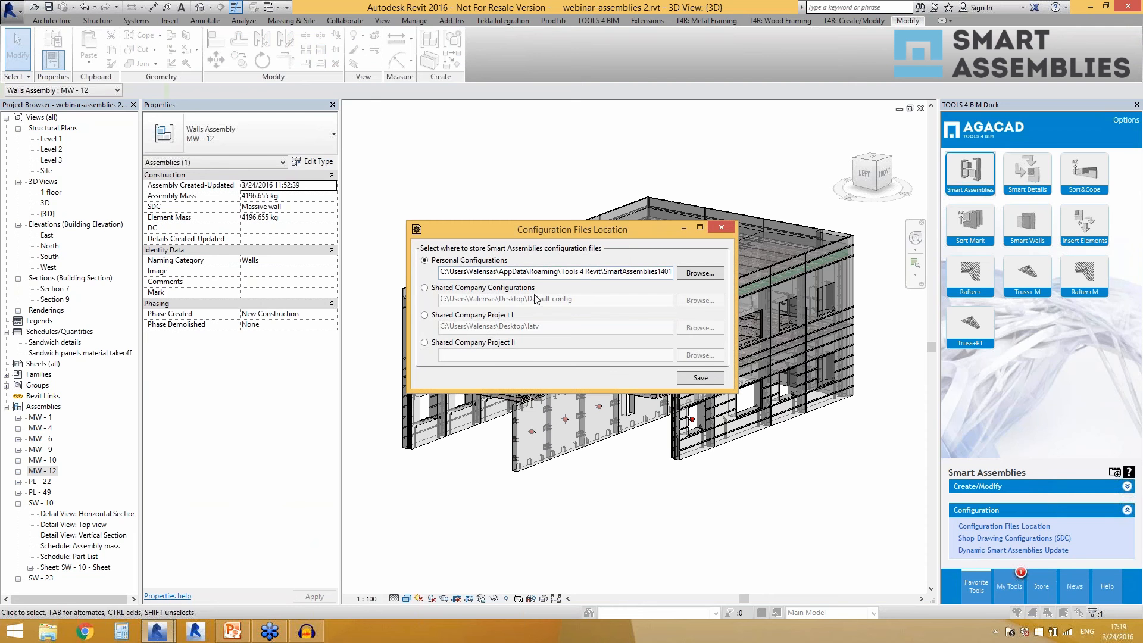
pyautogui.click(425, 289)
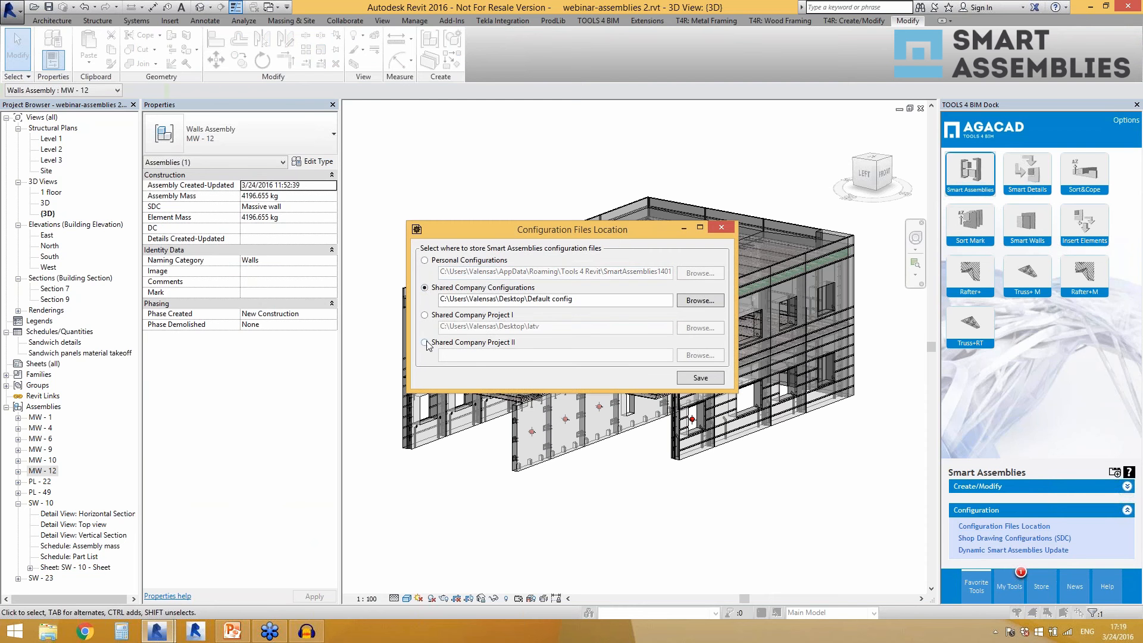
pyautogui.click(424, 261)
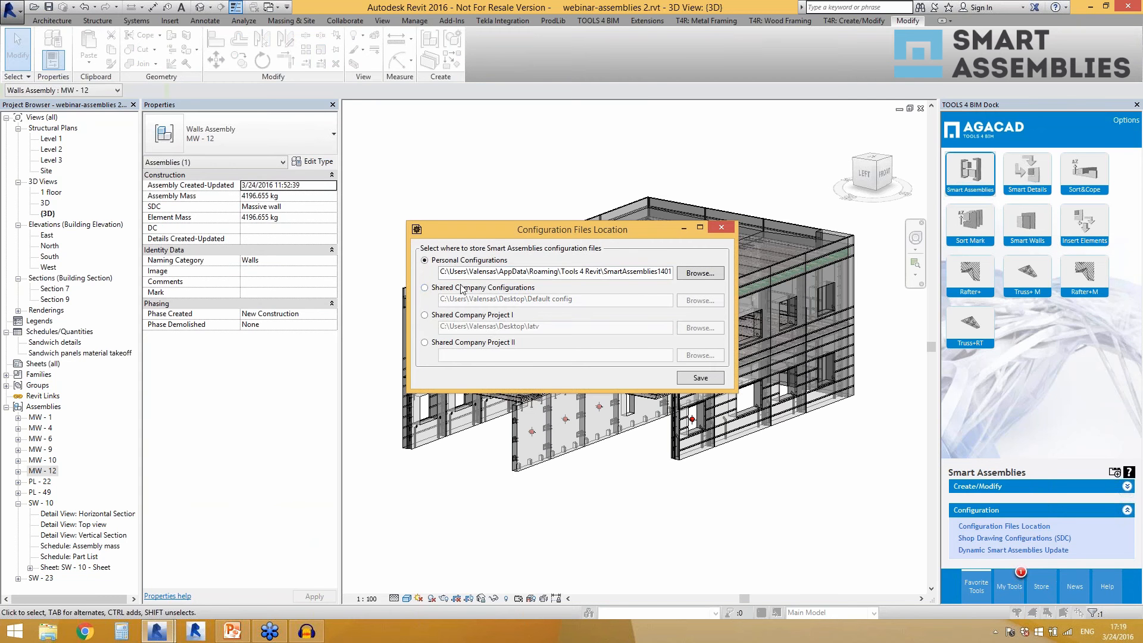
pyautogui.click(428, 288)
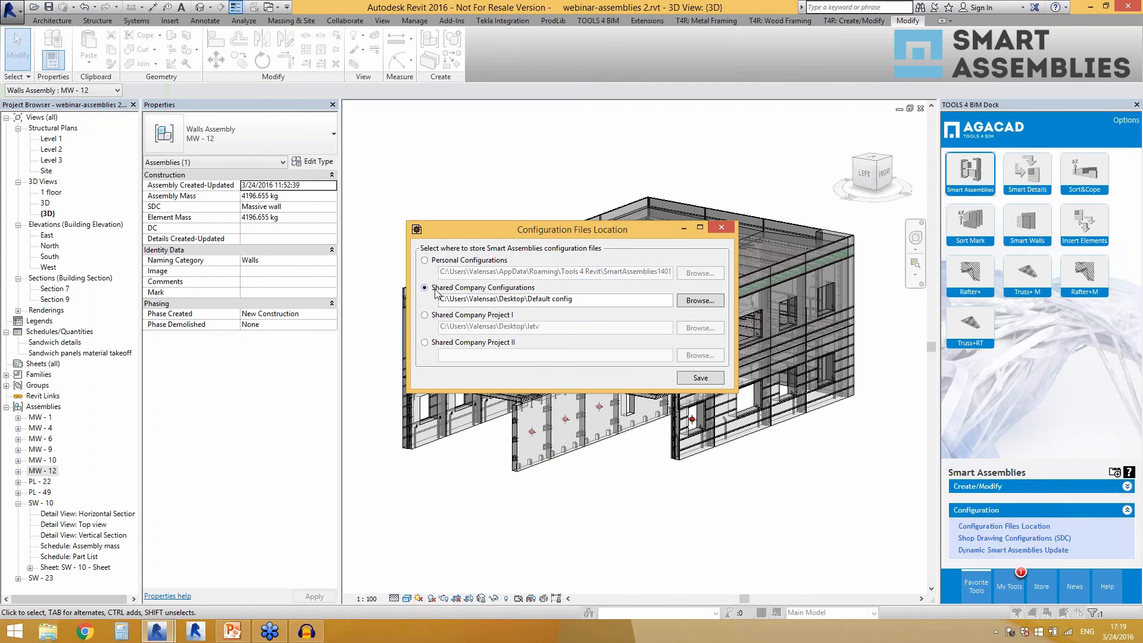
pyautogui.click(700, 378)
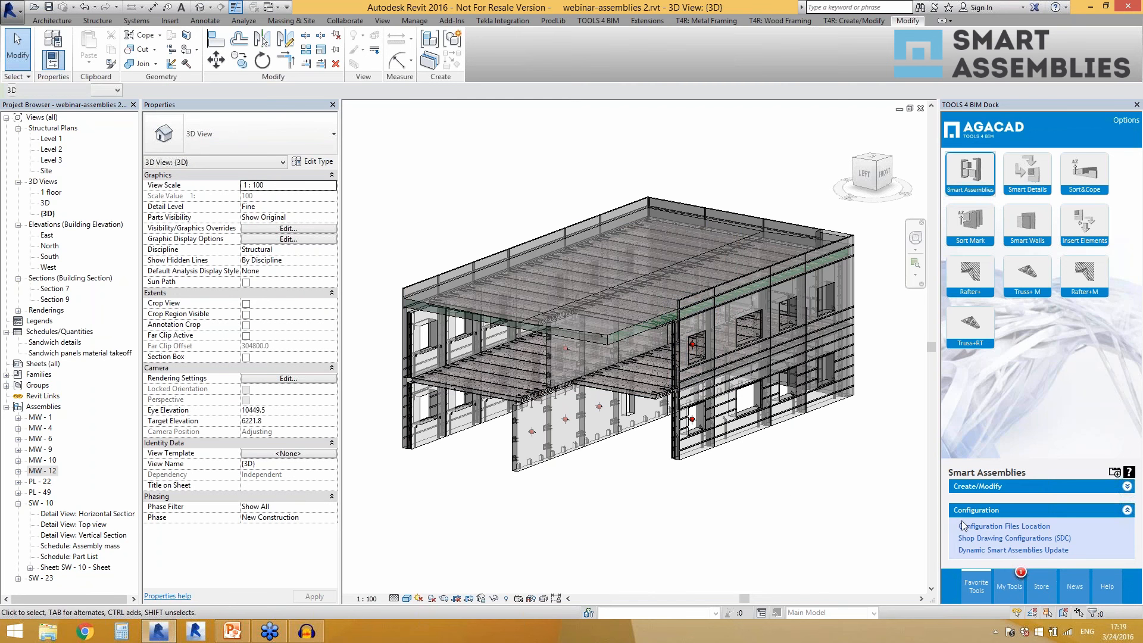
# Review the shop drawing configurations available from the shared company location.
pyautogui.click(972, 539)
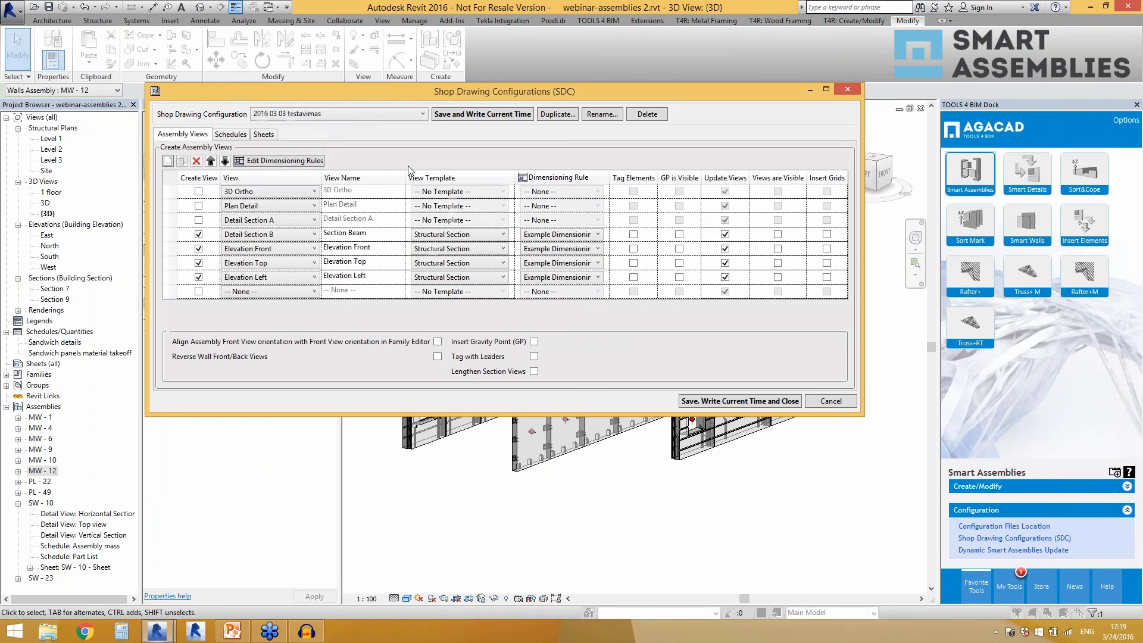
pyautogui.click(389, 114)
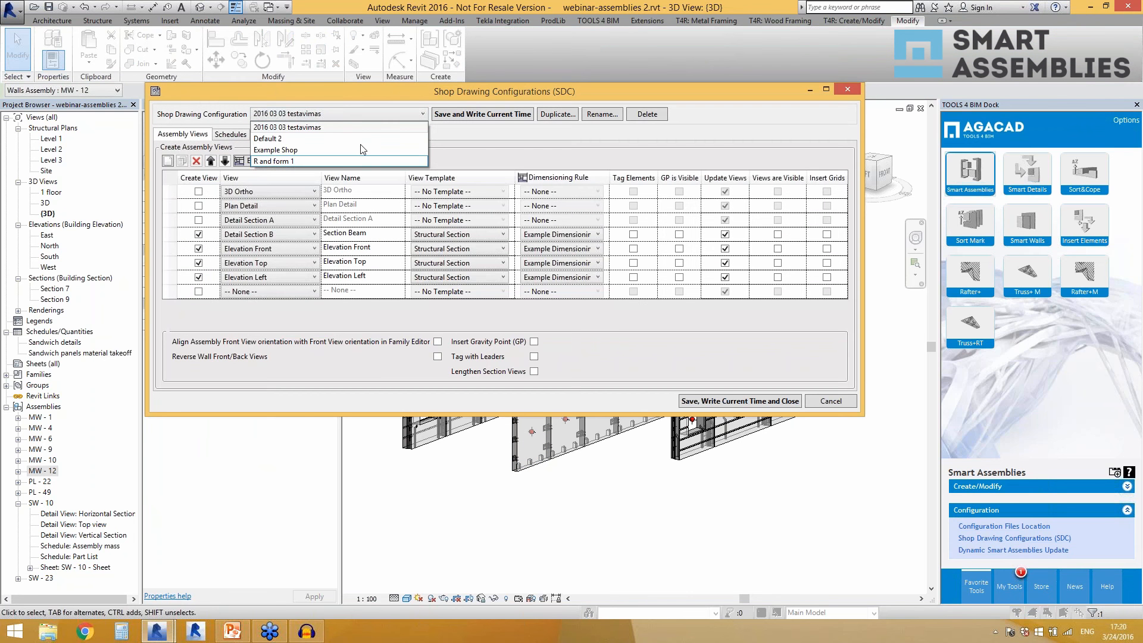
pyautogui.click(485, 156)
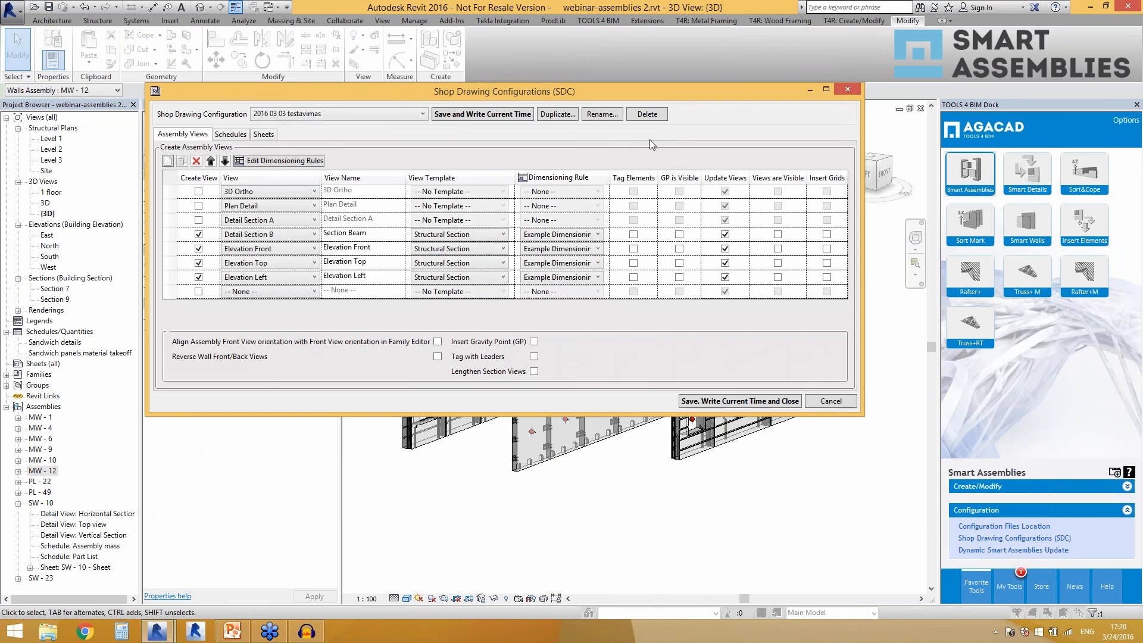
pyautogui.click(846, 89)
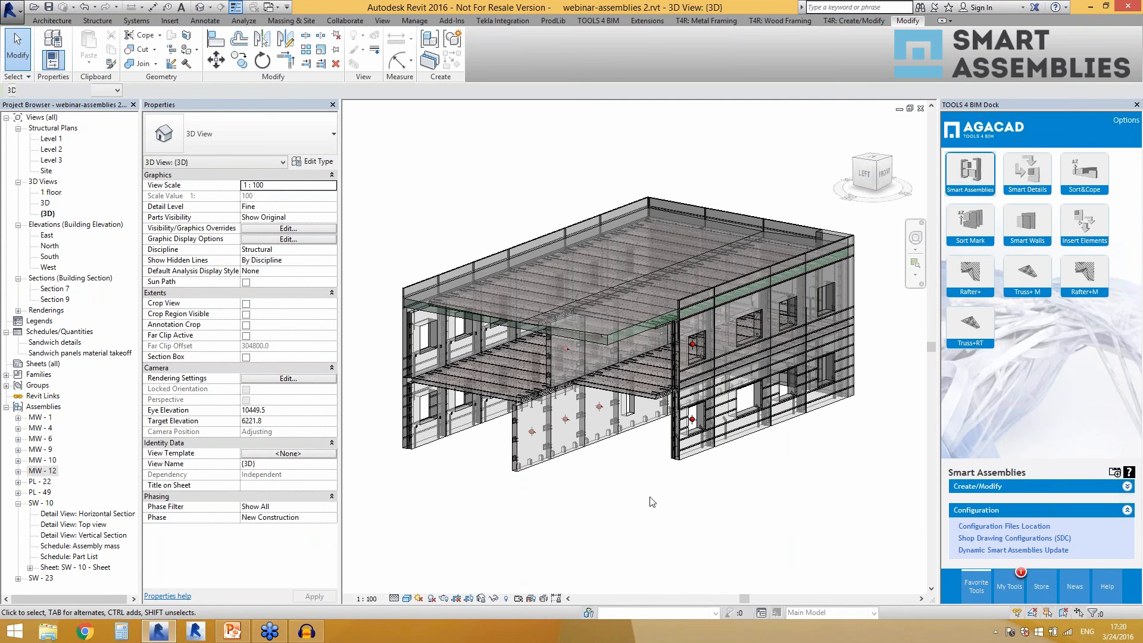
# Set the configuration files location back to Personal Configurations, save it, and clear the selection.
pyautogui.click(540, 462)
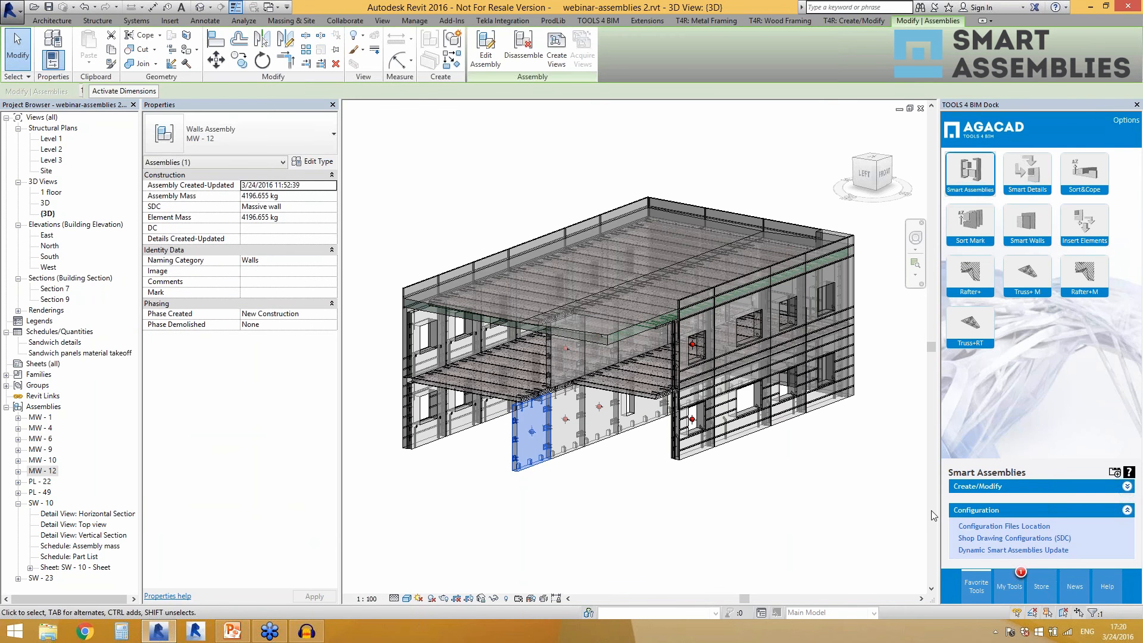
pyautogui.click(972, 526)
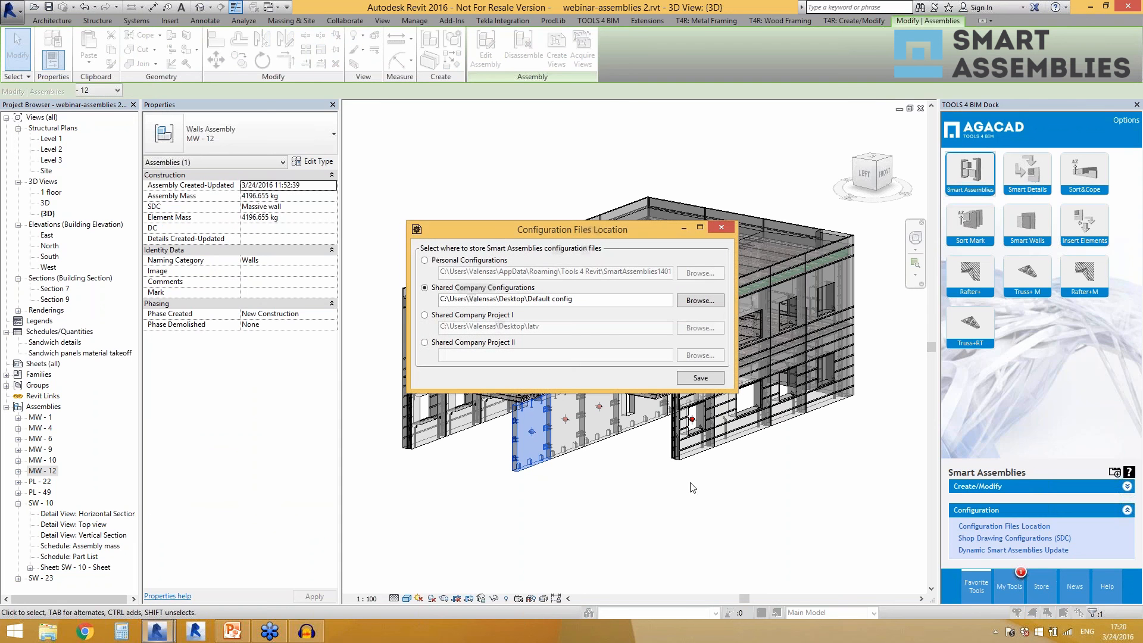
pyautogui.click(434, 261)
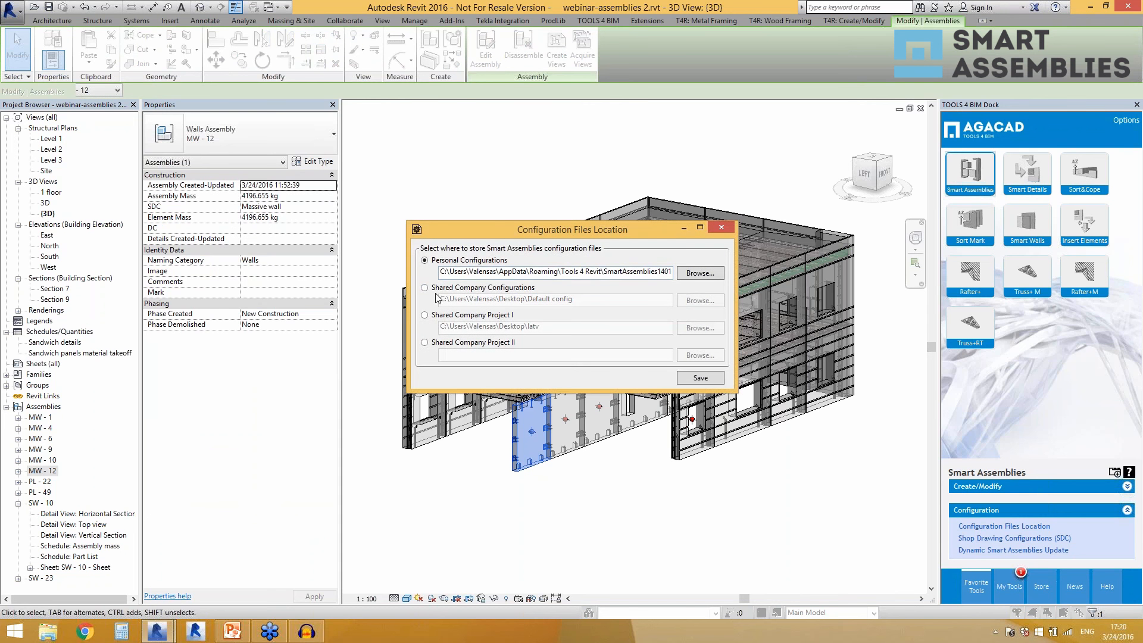
pyautogui.click(693, 378)
pyautogui.press('Escape')
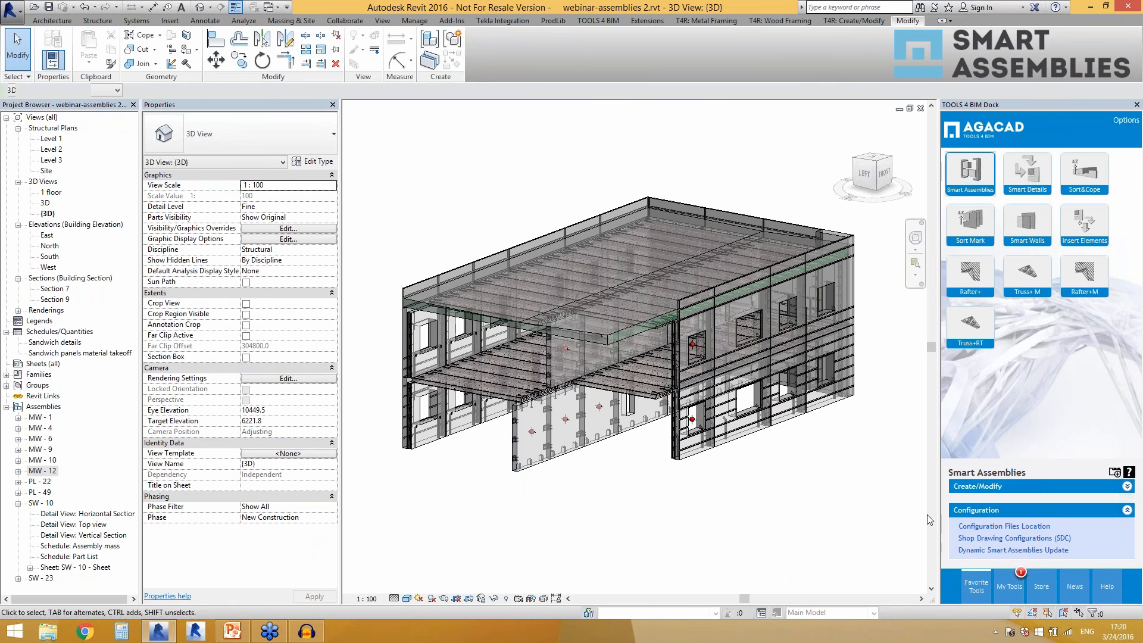
# Review the storage location options for the Smart Assemblies configuration files, leaving without saving, and clear the selection.
pyautogui.click(967, 526)
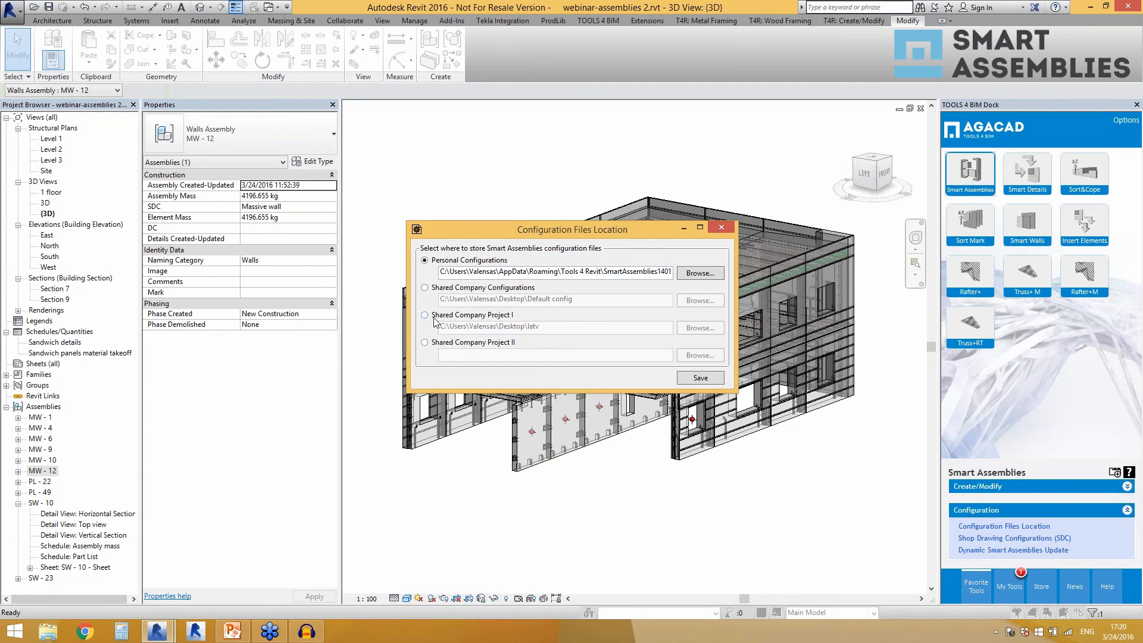
pyautogui.click(721, 227)
pyautogui.click(633, 487)
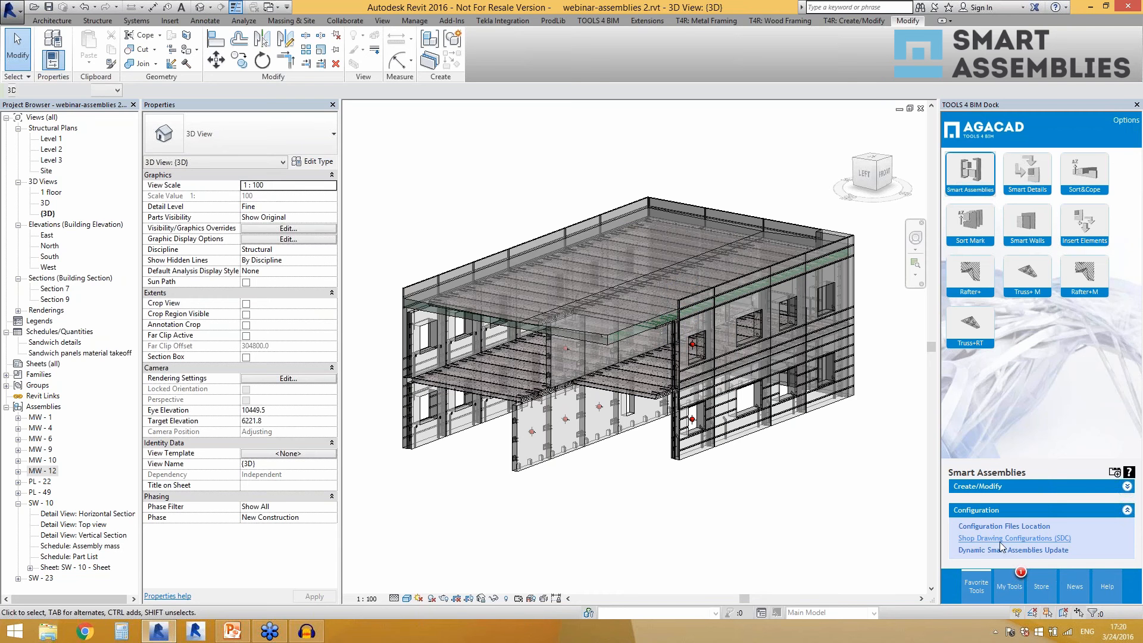
# Open the shop drawing configurations for the front MW-12 wall assembly and review the list of available configurations.
pyautogui.click(526, 467)
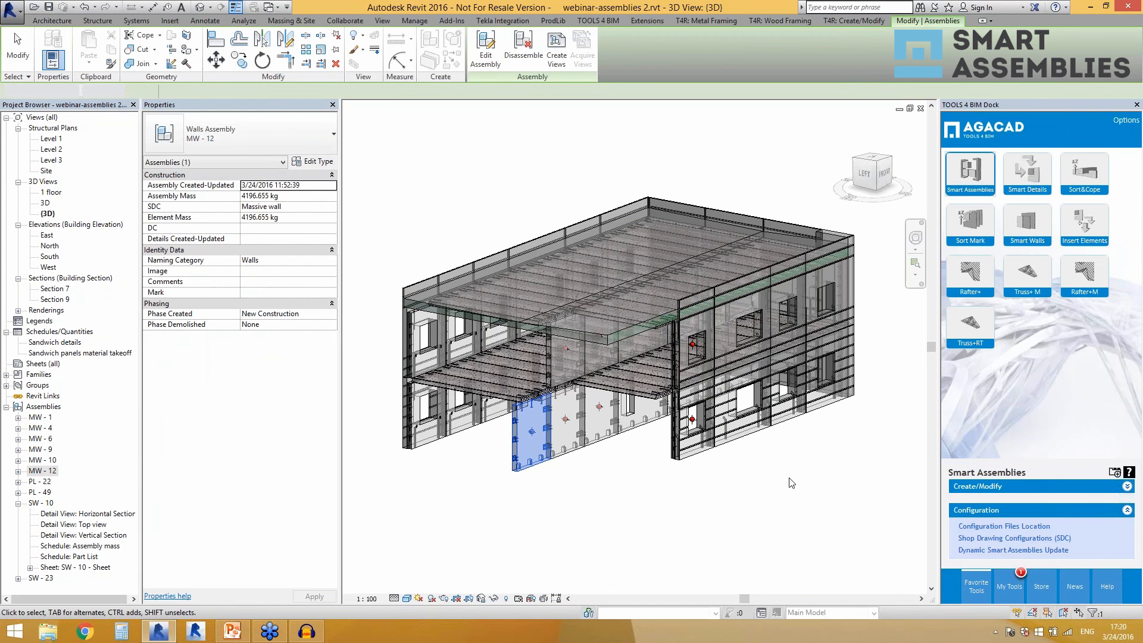
pyautogui.click(1014, 539)
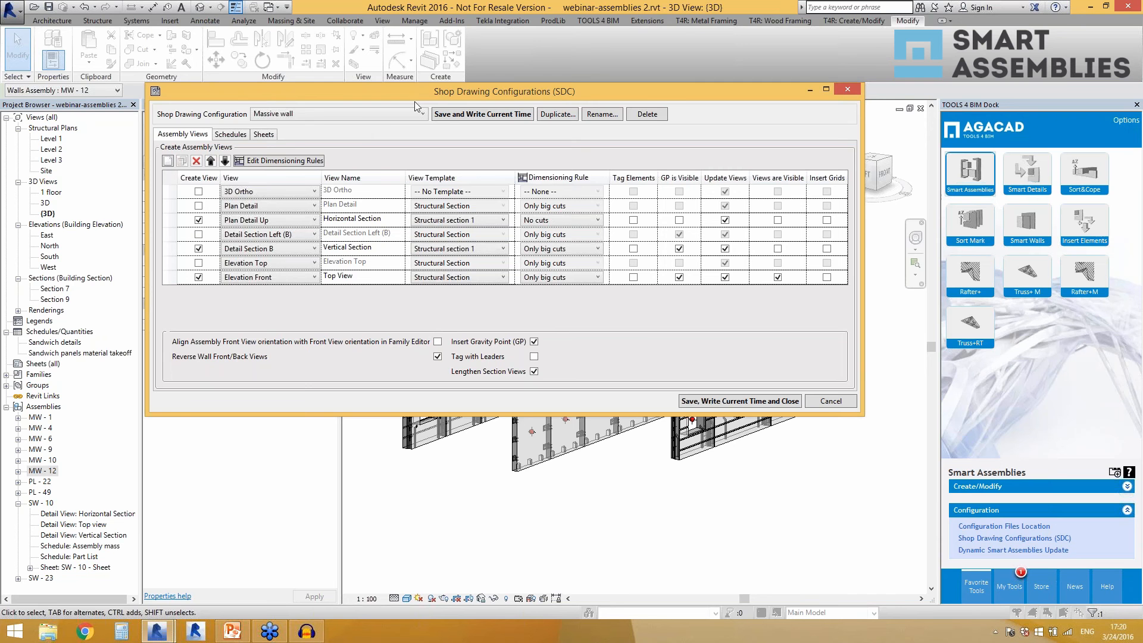
pyautogui.click(355, 118)
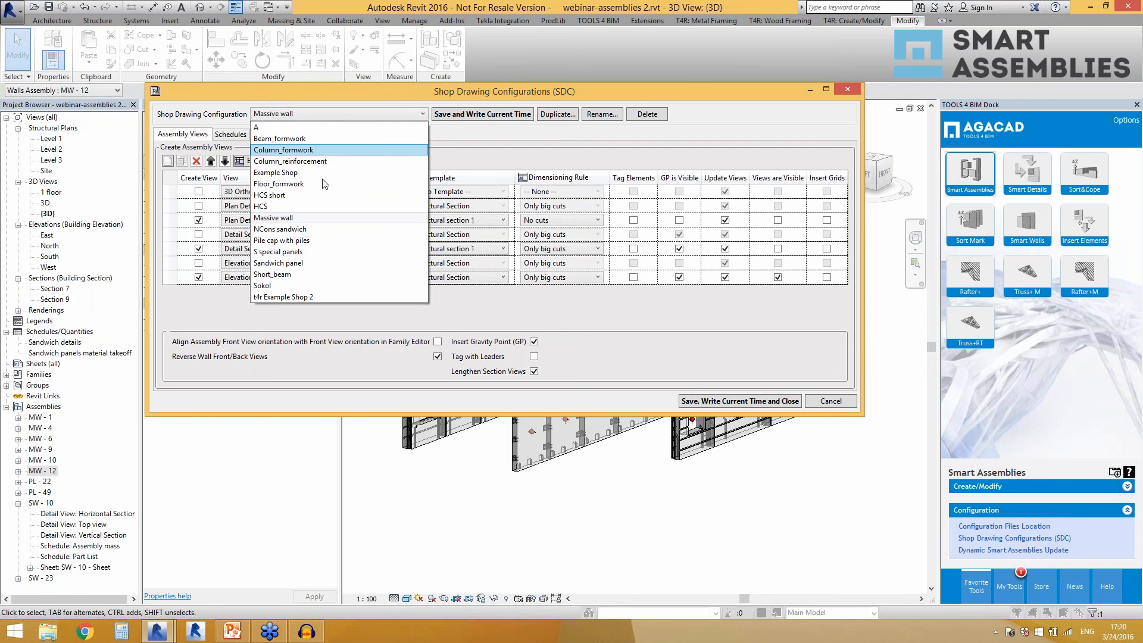
pyautogui.click(487, 144)
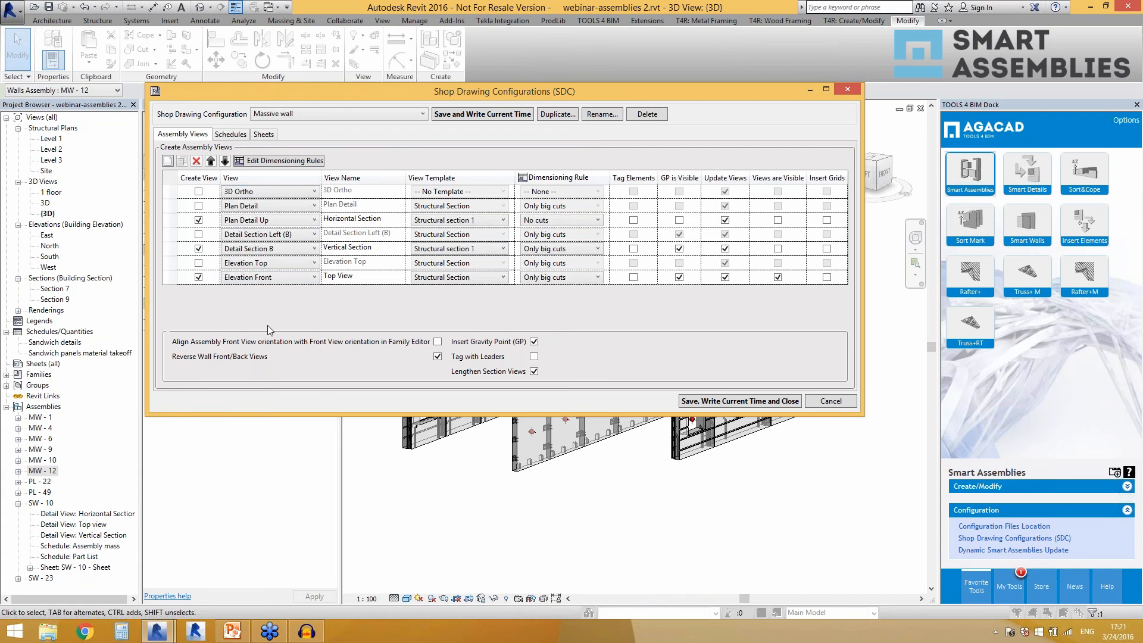
# Examine the view type, view name, view template and dimensioning rule options of the Horizontal Section row in the Massive wall configuration.
pyautogui.click(269, 220)
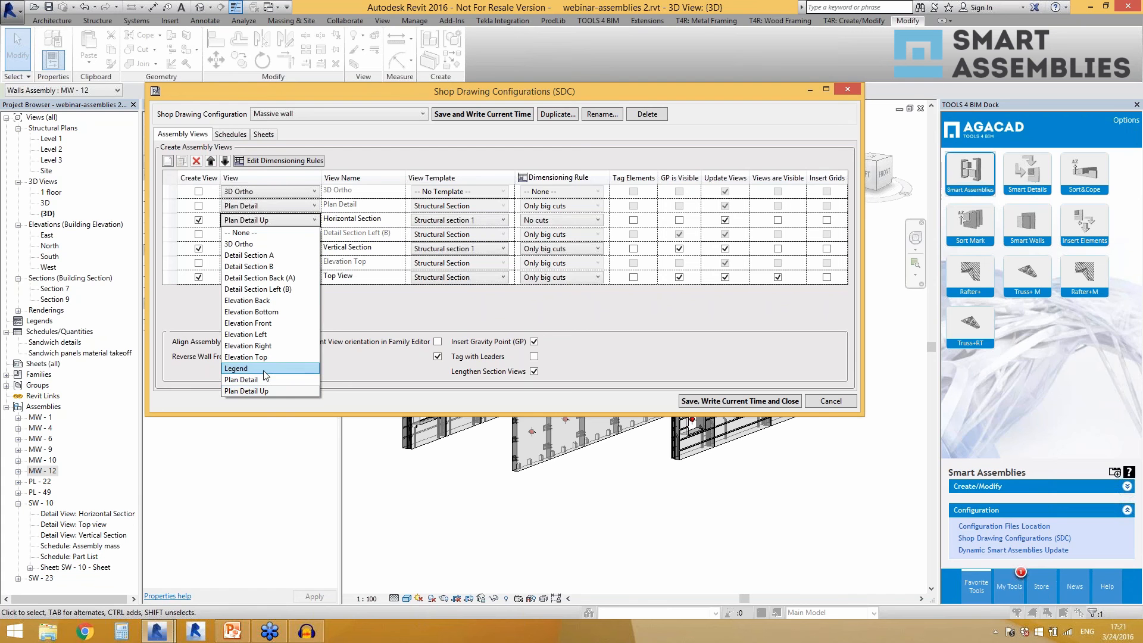
pyautogui.click(366, 314)
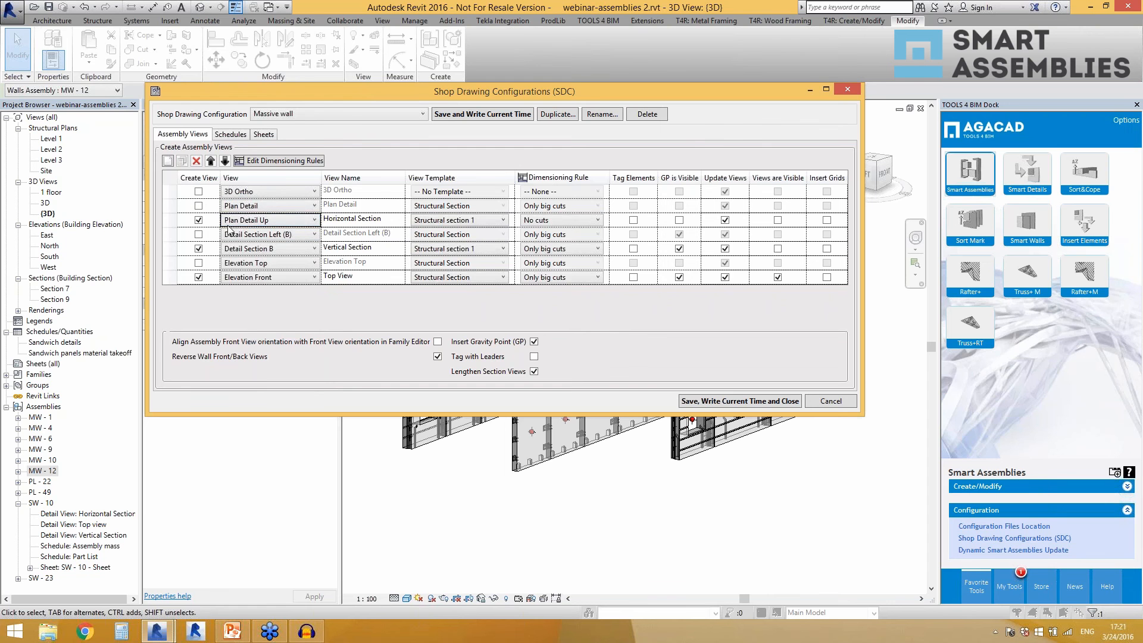
pyautogui.click(337, 222)
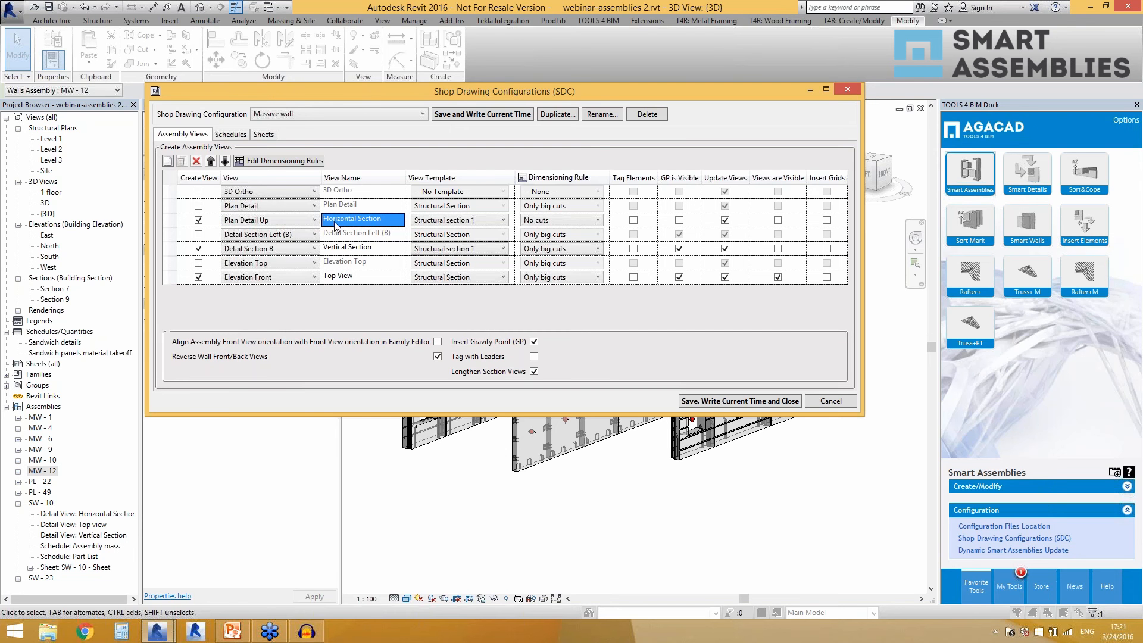
pyautogui.click(391, 225)
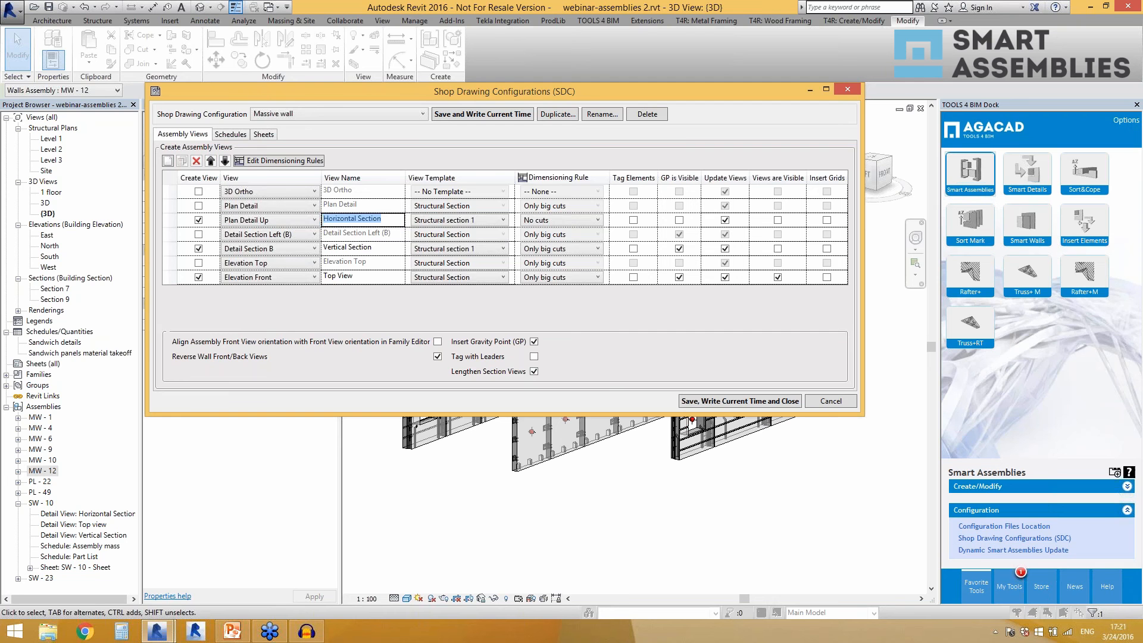
pyautogui.click(450, 225)
pyautogui.click(450, 224)
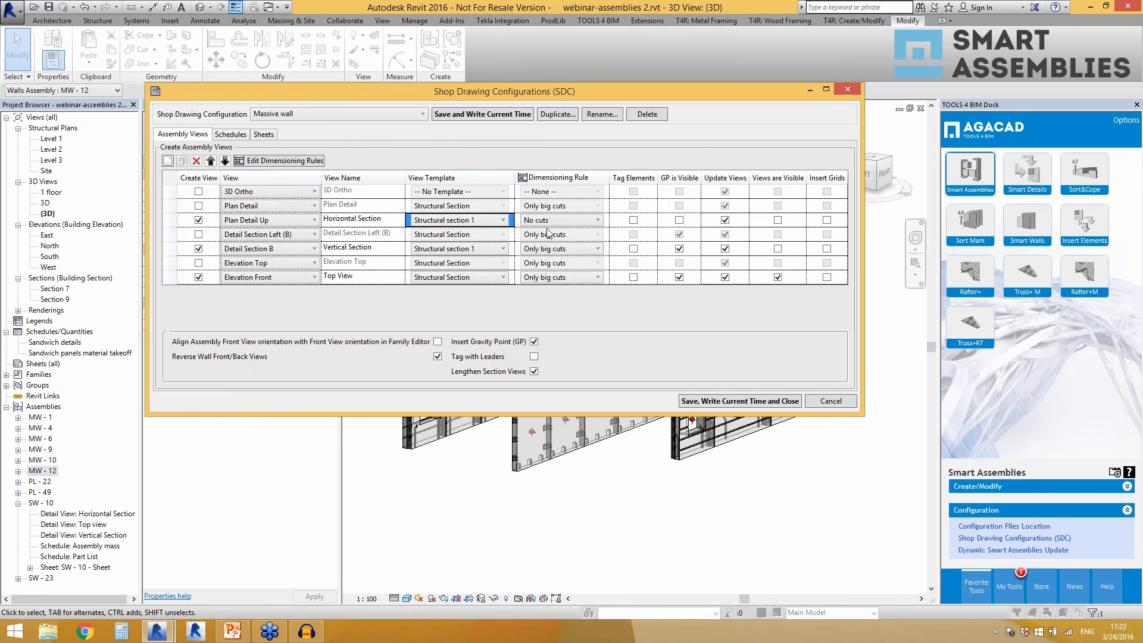
pyautogui.click(565, 221)
pyautogui.click(564, 220)
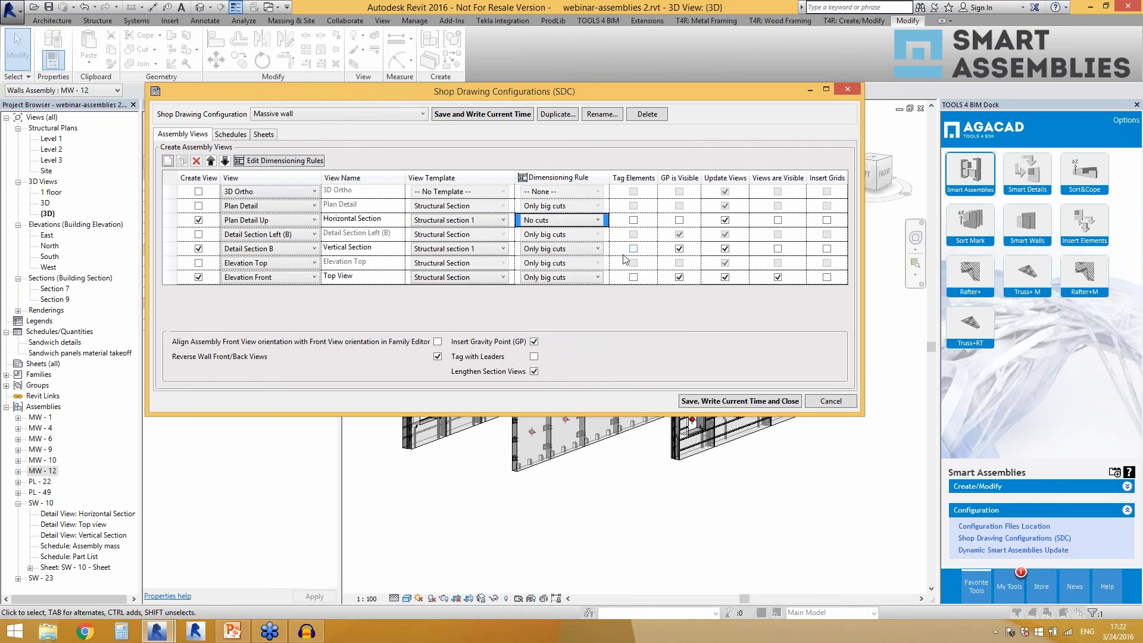
# Try toggling gravity point visibility for the Vertical Section and view updating for the Top View, and discard the configuration changes.
pyautogui.click(679, 256)
pyautogui.click(679, 250)
pyautogui.click(680, 250)
pyautogui.click(725, 278)
pyautogui.click(728, 278)
pyautogui.click(724, 277)
pyautogui.click(726, 277)
pyautogui.click(815, 405)
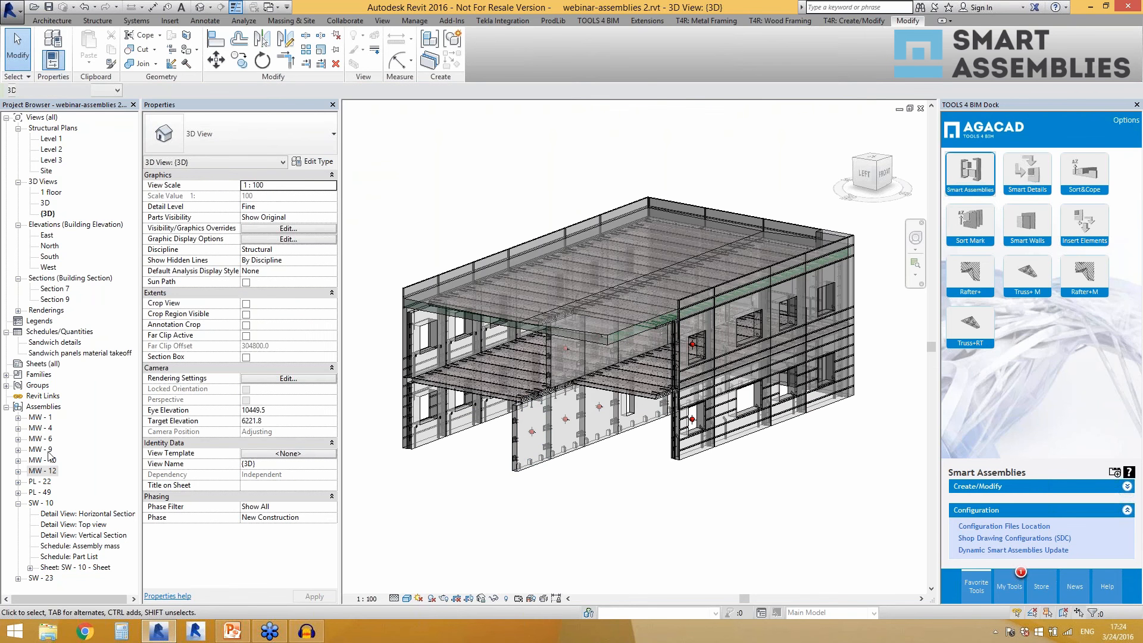
# Open the top view of the MW-12 assembly, followed by the top view of the SW-10 assembly.
pyautogui.doubleClick(53, 471)
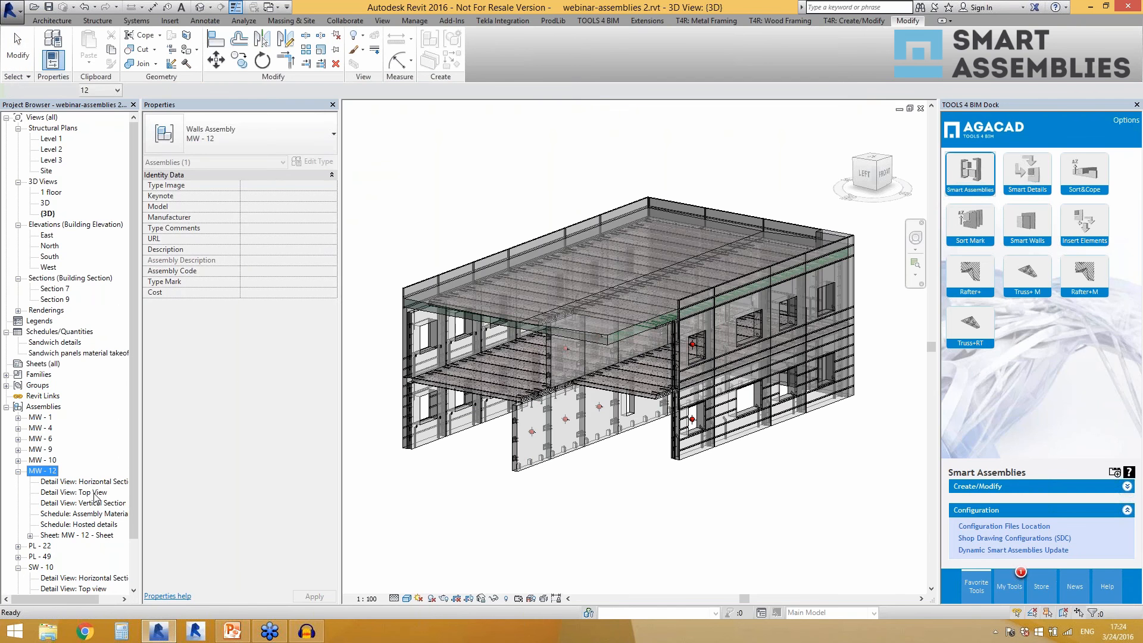
pyautogui.doubleClick(74, 492)
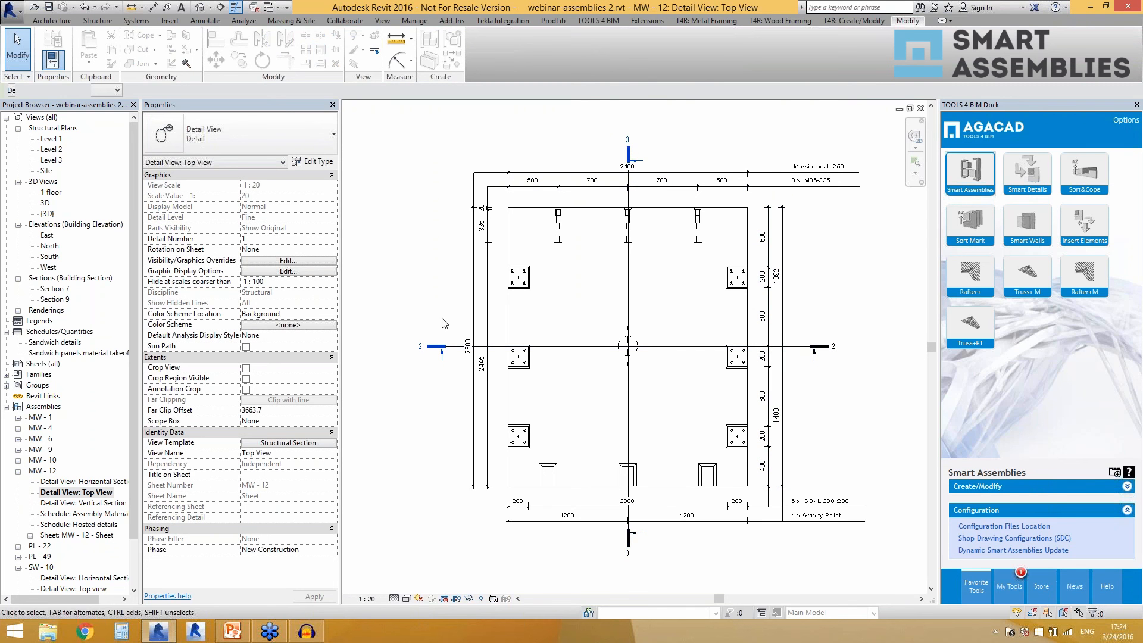
pyautogui.click(83, 578)
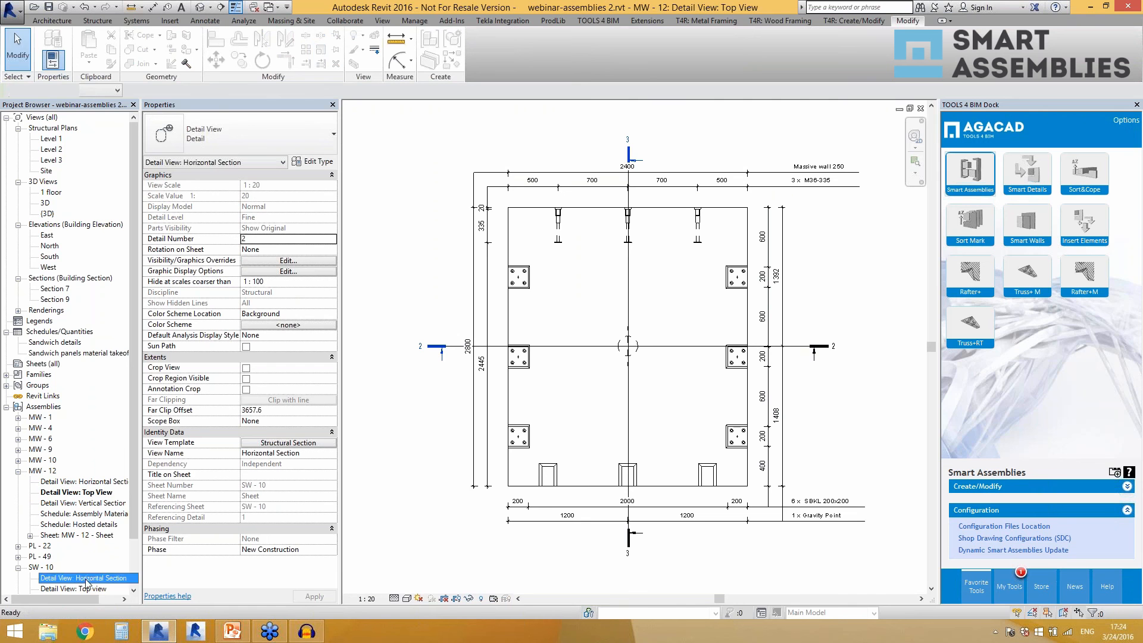
pyautogui.scroll(-1, 85, 508)
pyautogui.scroll(-1, 85, 507)
pyautogui.doubleClick(77, 545)
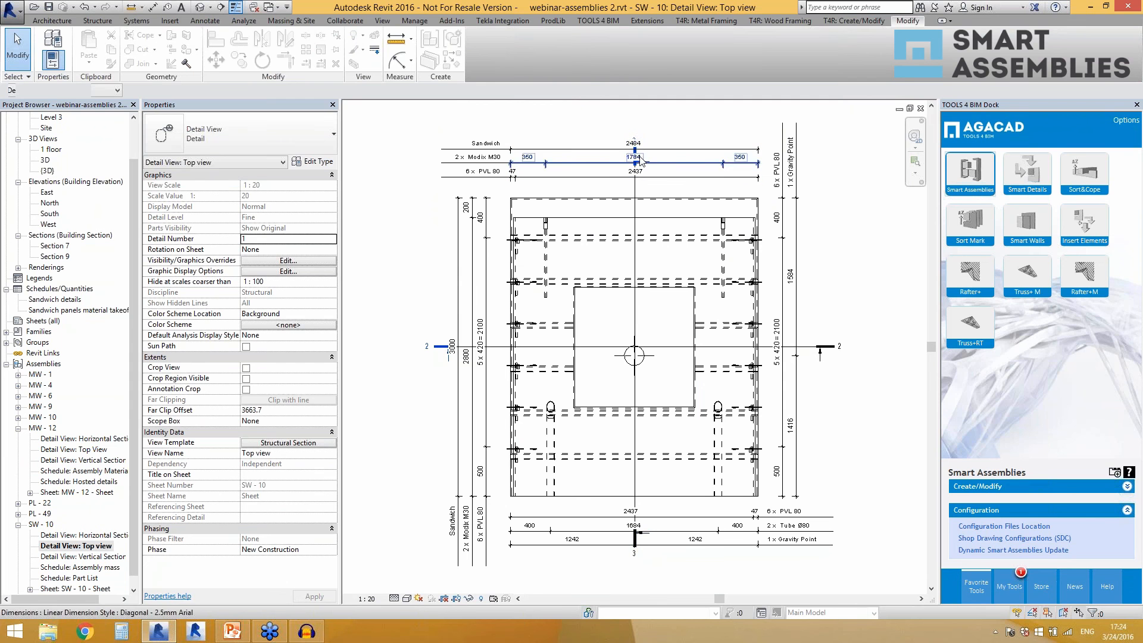
# Extend the upper end of the section 3 line beyond the dimension lines in the SW-10 top view and deselect it.
pyautogui.click(635, 190)
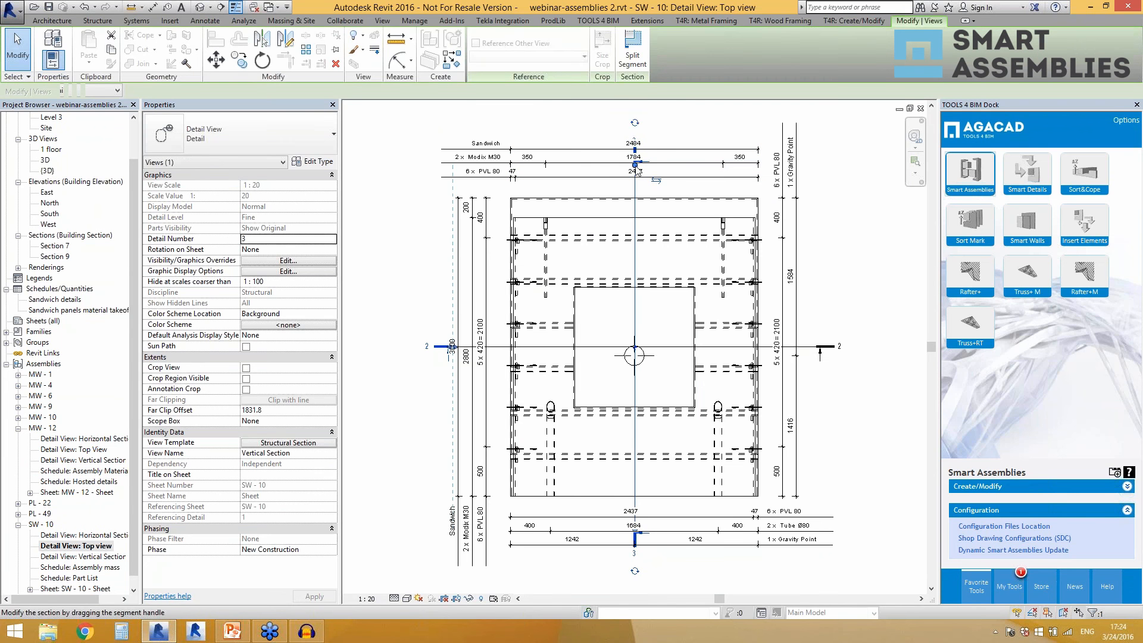
pyautogui.moveTo(635, 132); pyautogui.dragTo(635, 137)
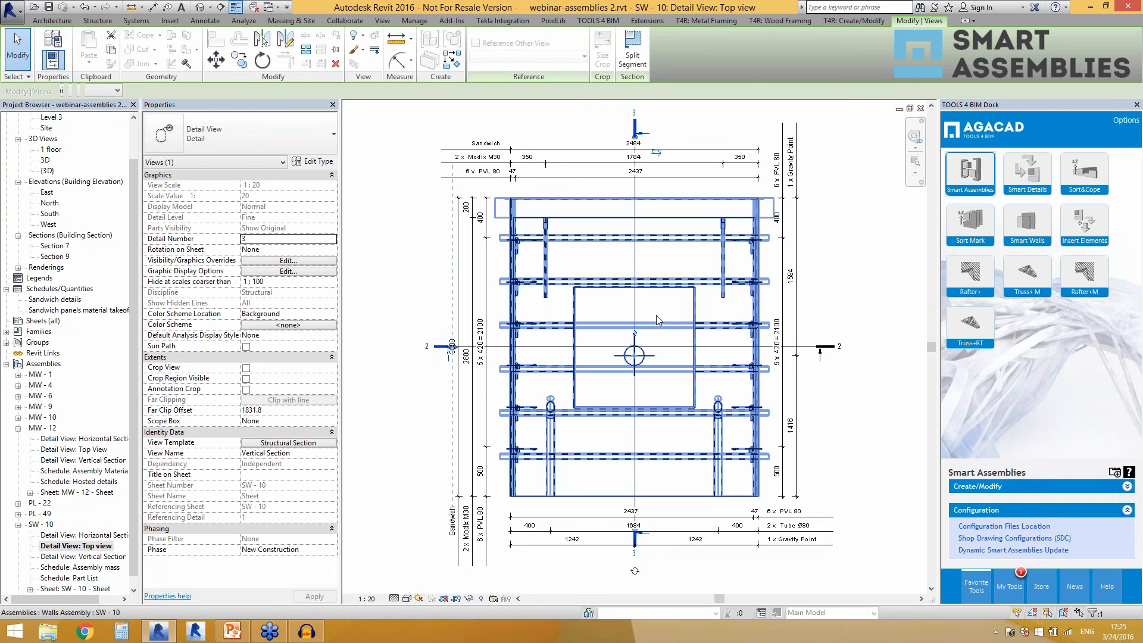
pyautogui.press('Escape')
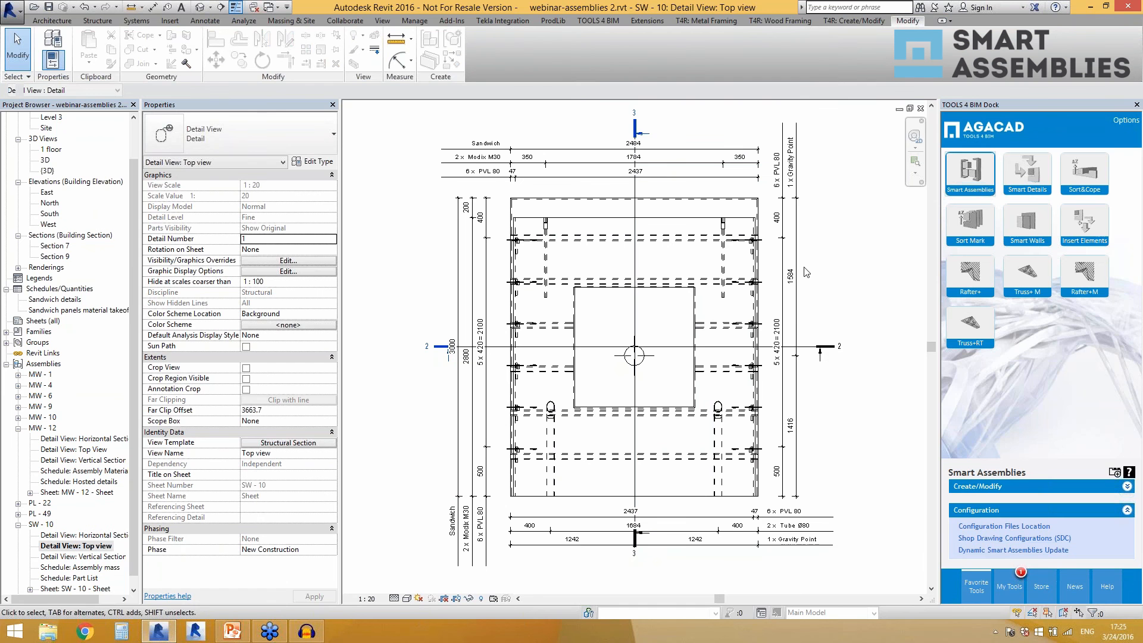
# Review the schedule templates and count field type options for the schedules in the Massive wall shop drawing configuration.
pyautogui.click(1015, 538)
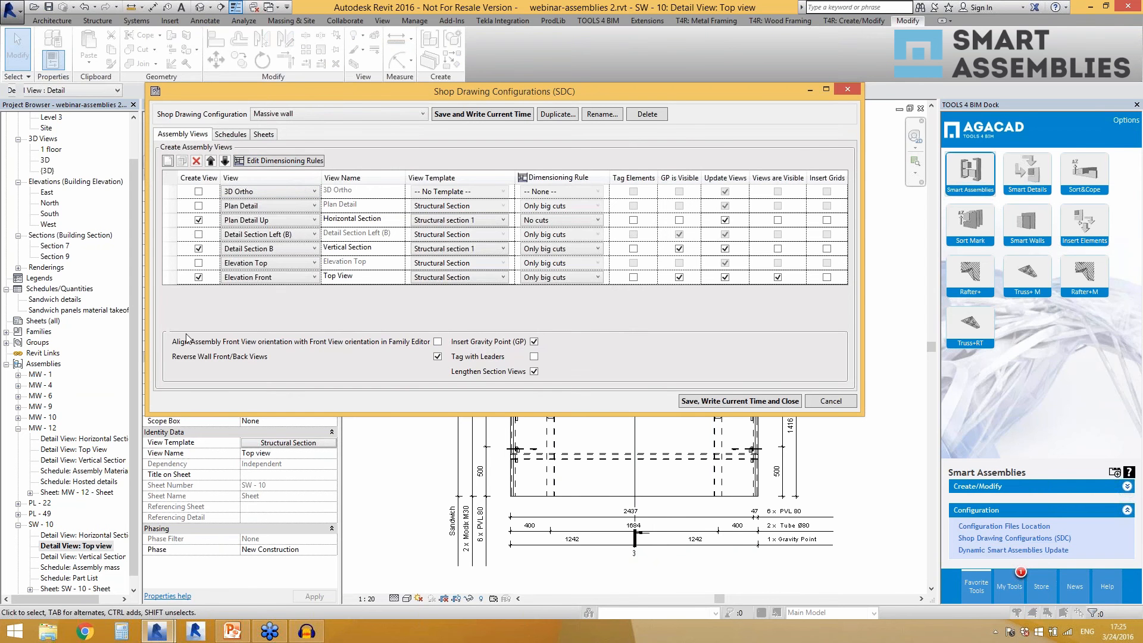
pyautogui.click(232, 135)
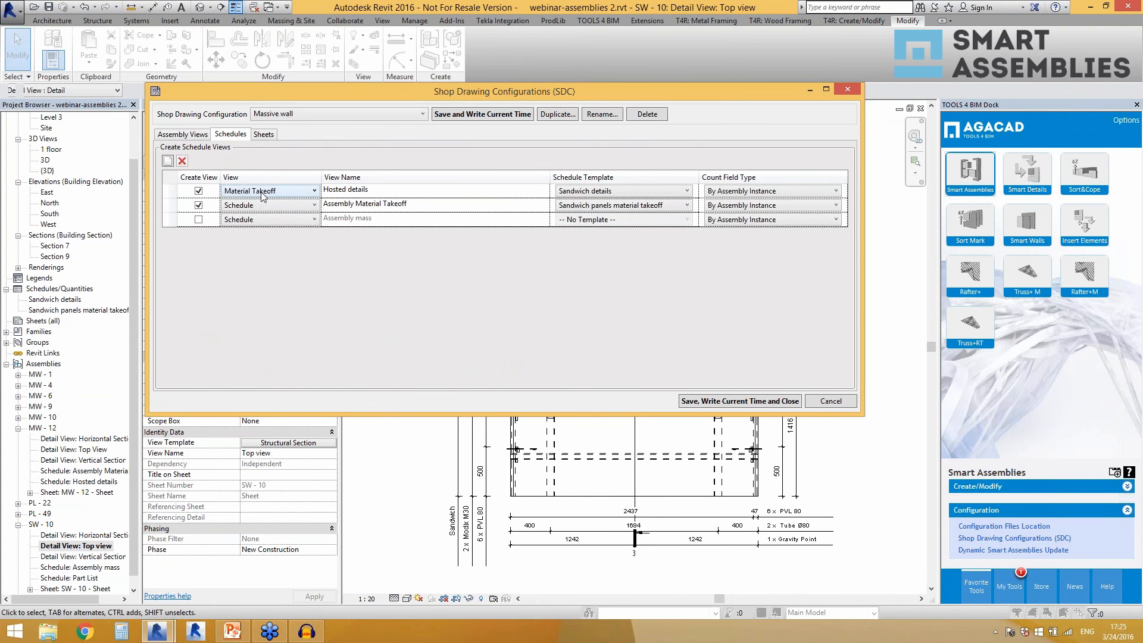
pyautogui.click(597, 192)
pyautogui.click(599, 193)
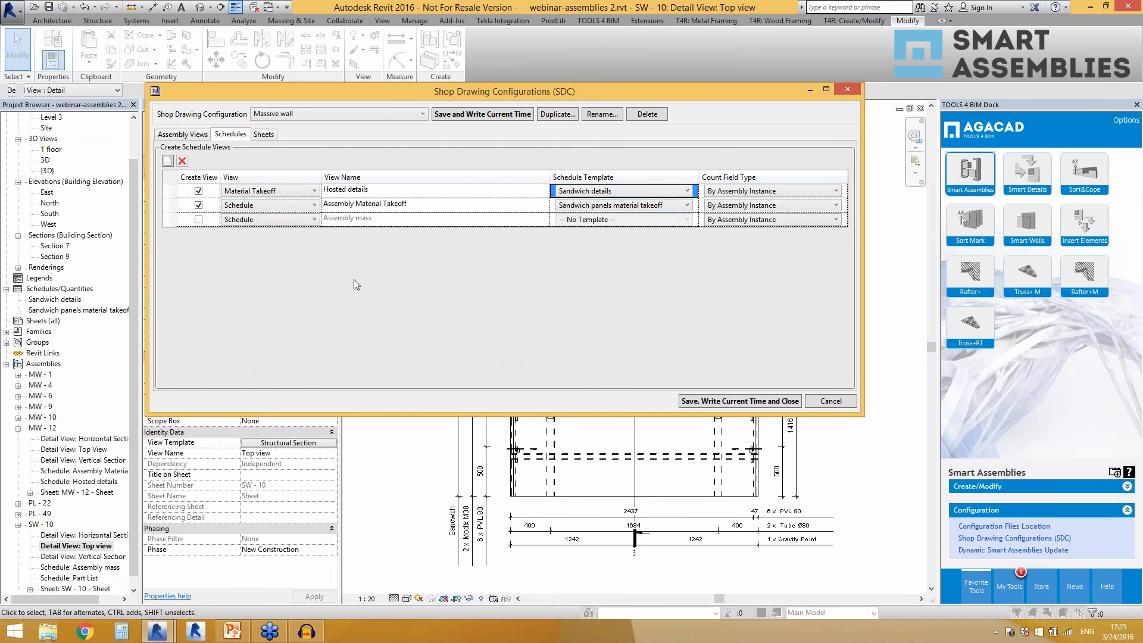
pyautogui.click(581, 205)
pyautogui.click(581, 206)
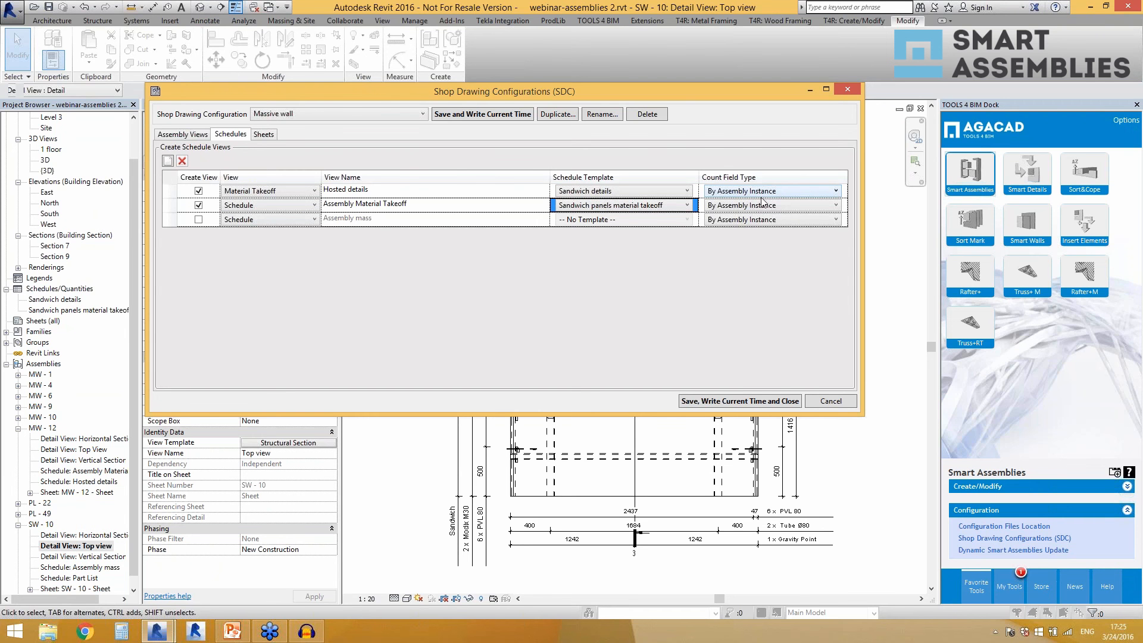
pyautogui.click(794, 193)
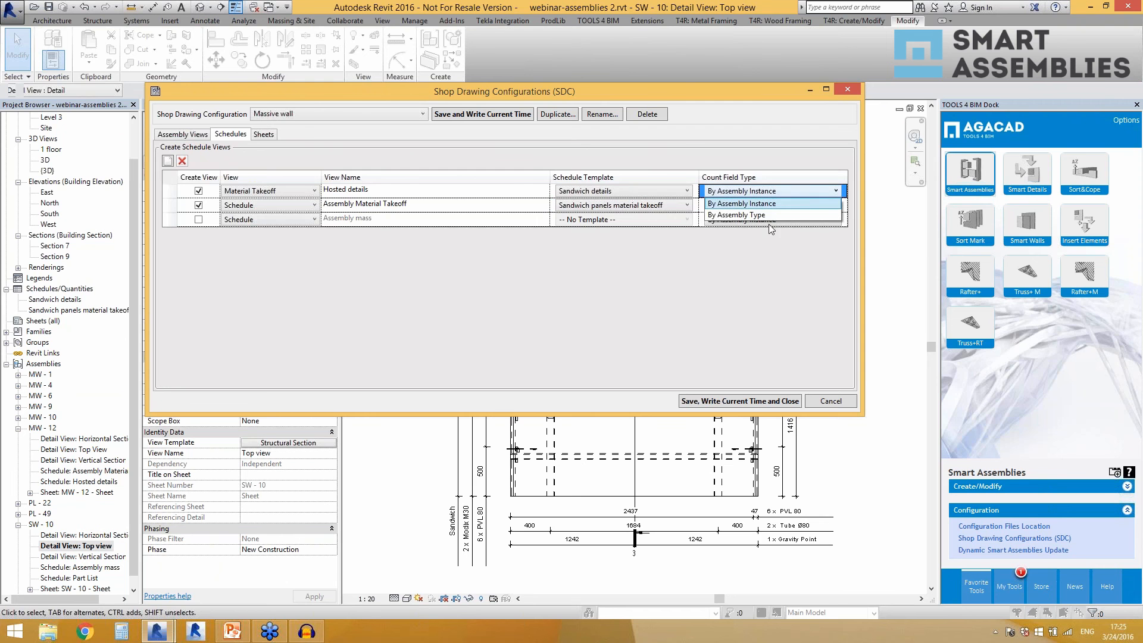
pyautogui.click(788, 246)
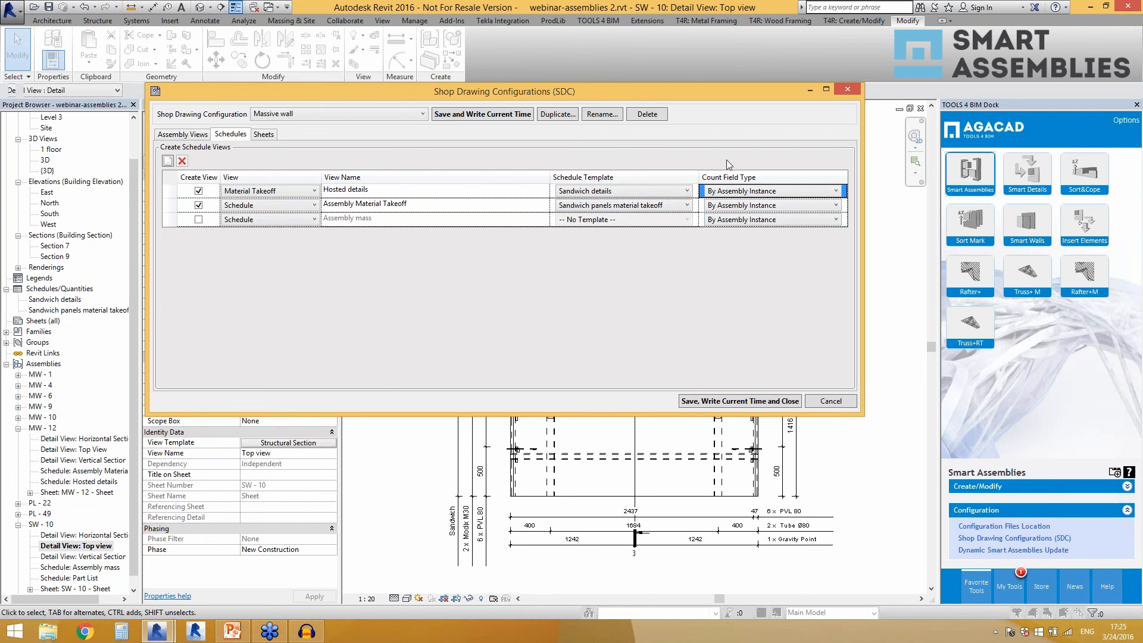
# Try the MW - 12 - Sheet template for the Massive wall sheet, check the titleblock options, and discard the configuration changes.
pyautogui.click(267, 134)
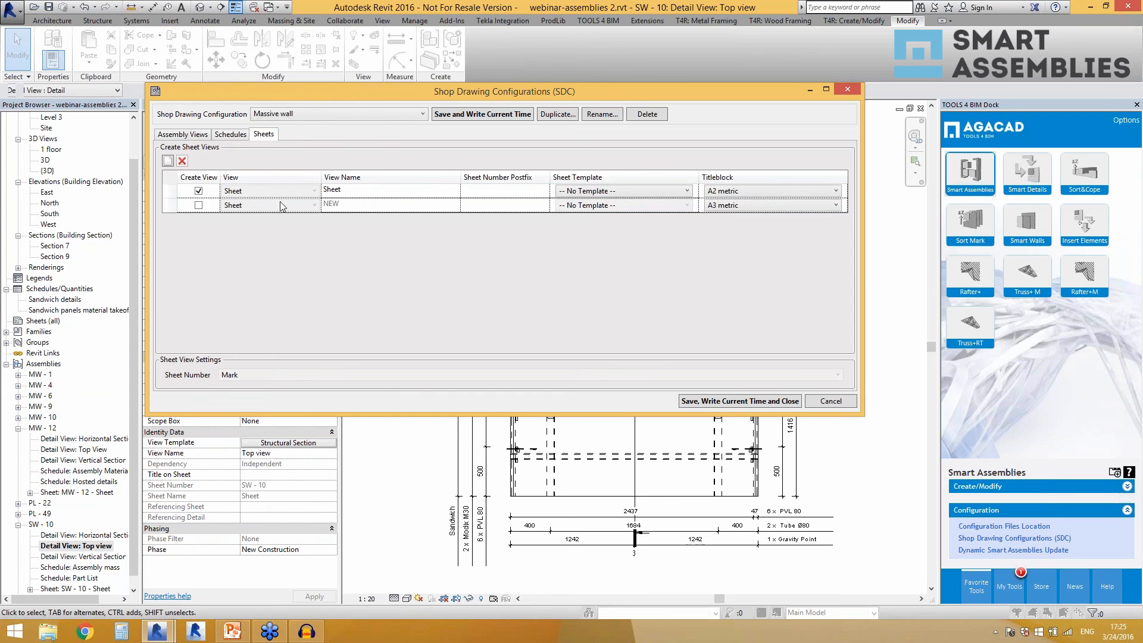
pyautogui.click(618, 191)
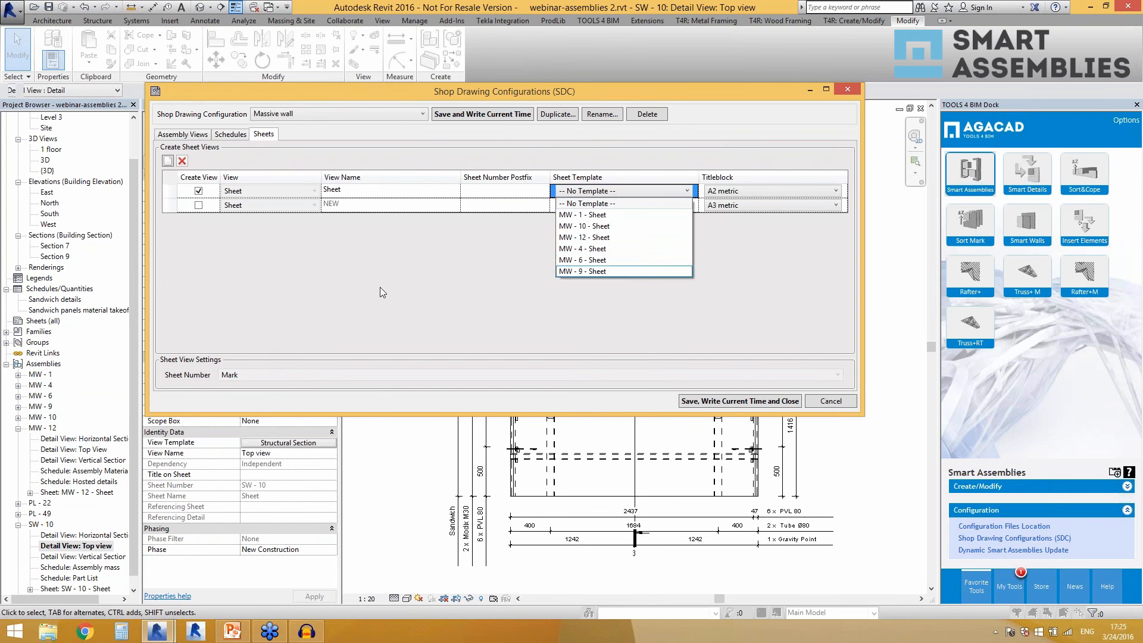
pyautogui.click(589, 203)
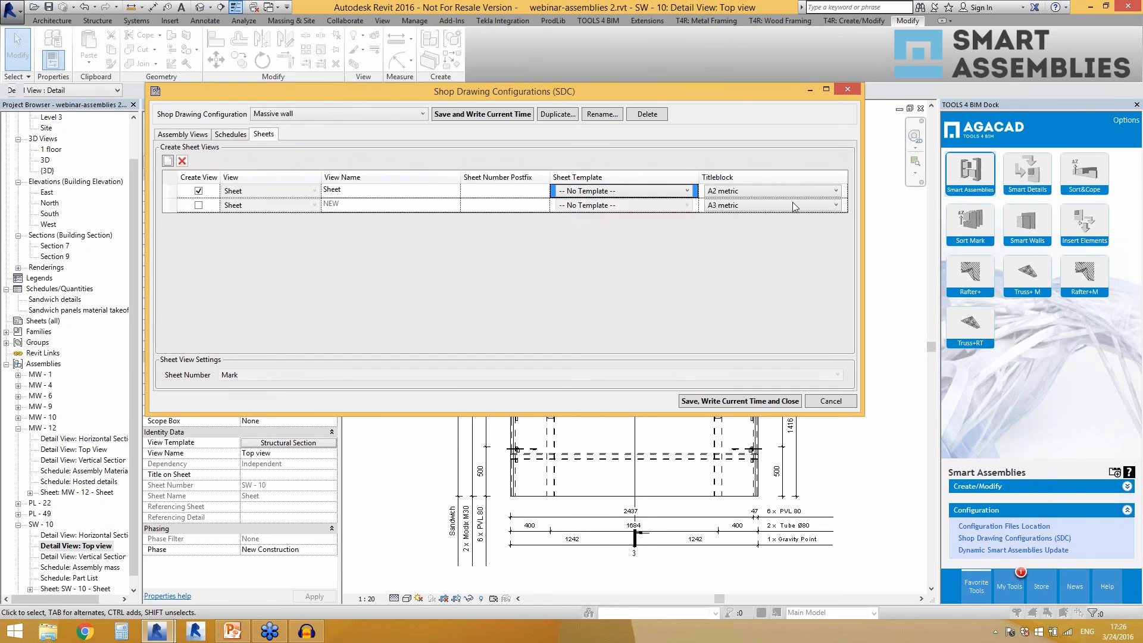
pyautogui.click(719, 191)
pyautogui.click(592, 270)
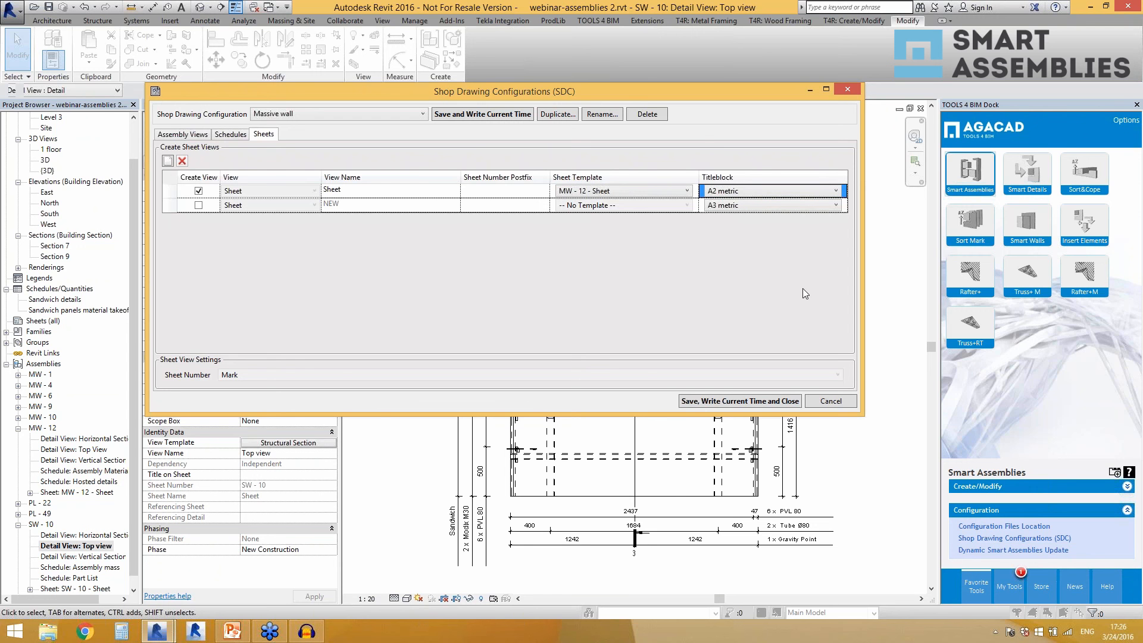
pyautogui.click(831, 401)
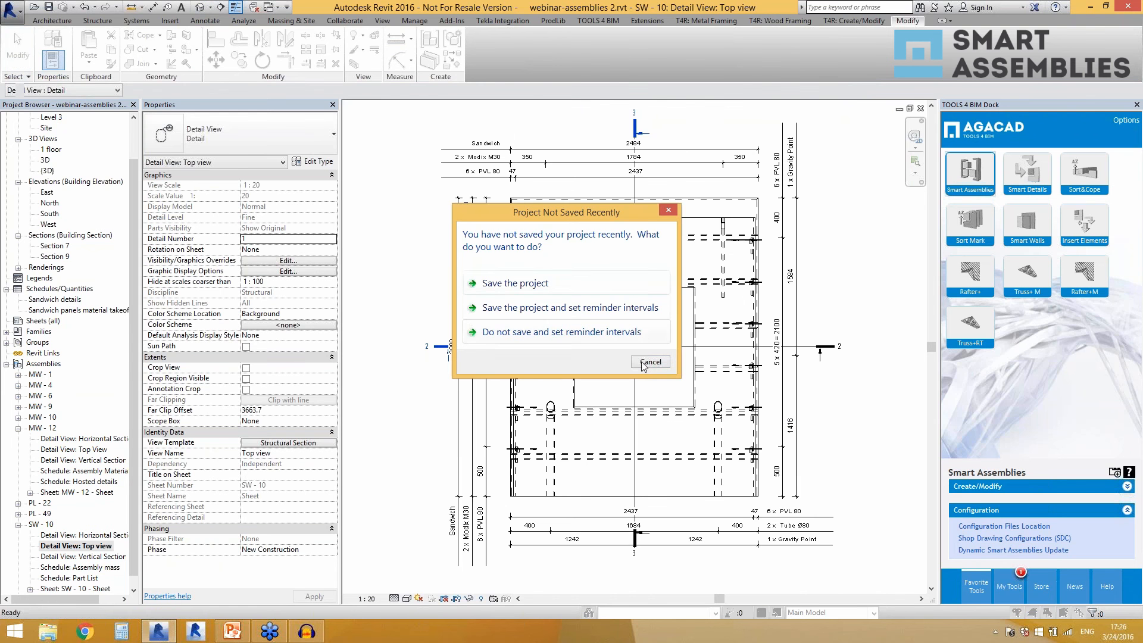
# Save the project.
pyautogui.click(536, 283)
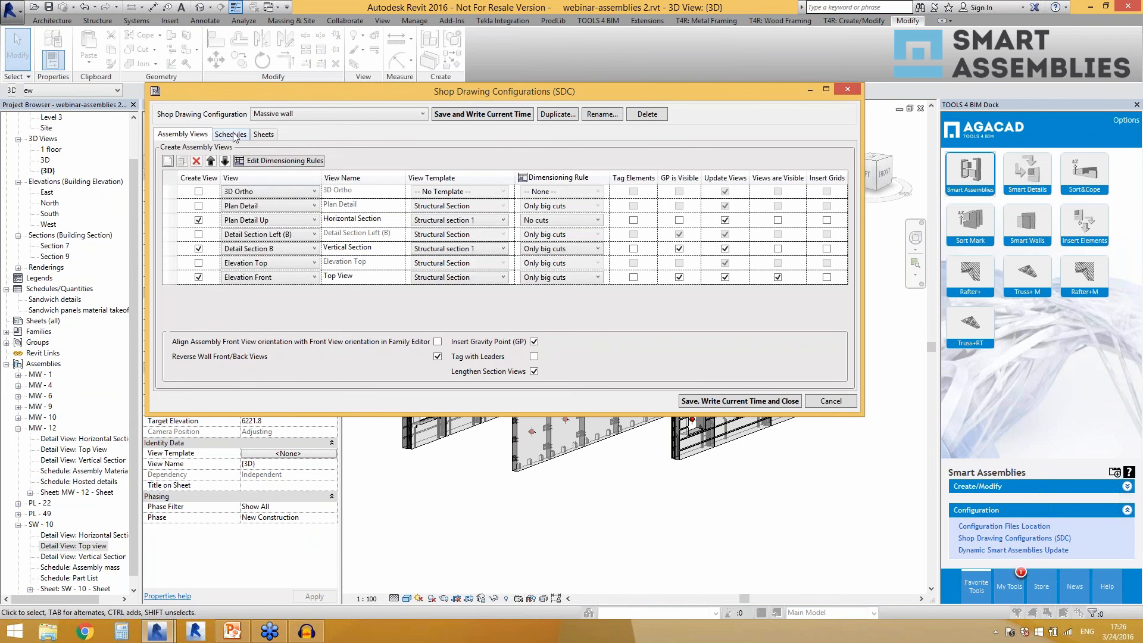
# Examine the No cuts dimensioning rule's main element geometry settings for views, dimension types, non-standard cuts, standard cuts, openings and equal segments.
pyautogui.click(273, 162)
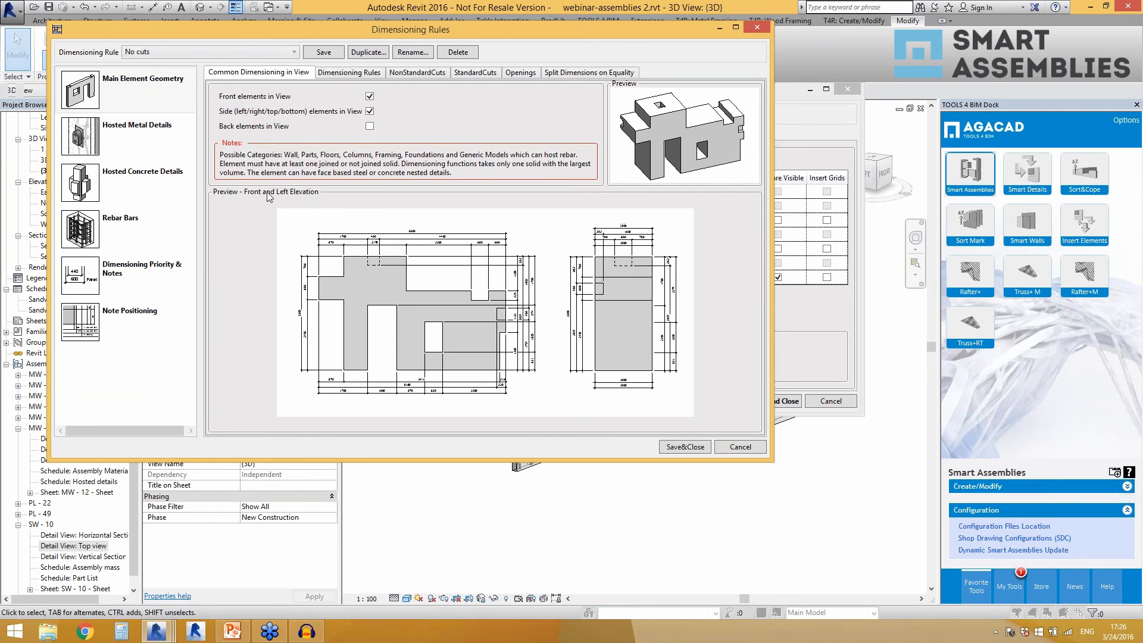
pyautogui.click(226, 52)
pyautogui.click(433, 151)
pyautogui.click(138, 100)
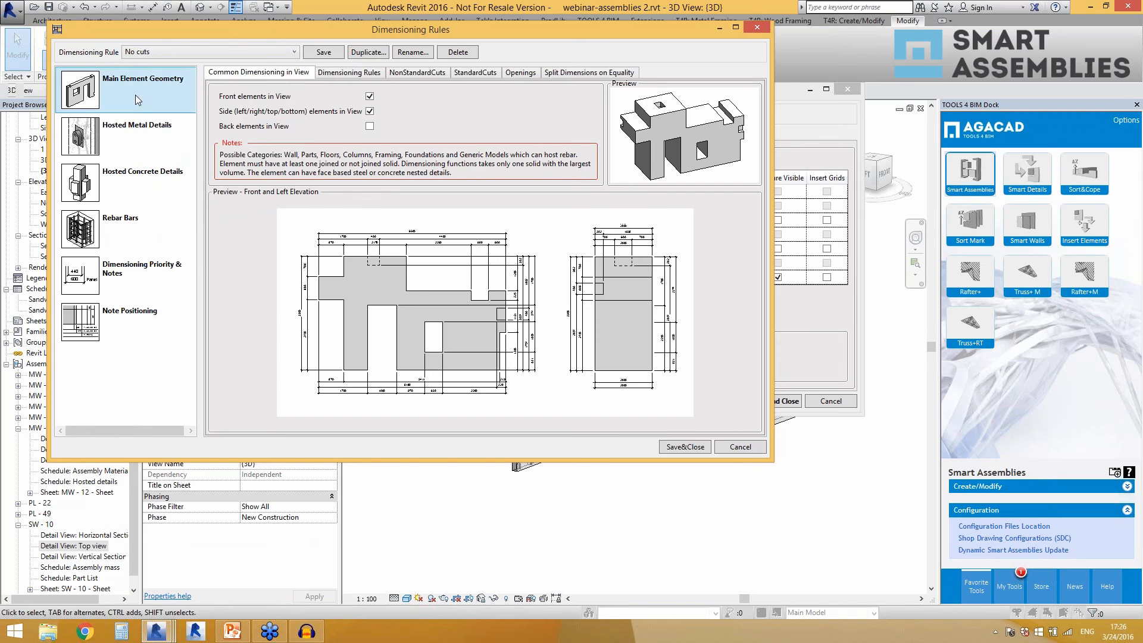
pyautogui.click(337, 73)
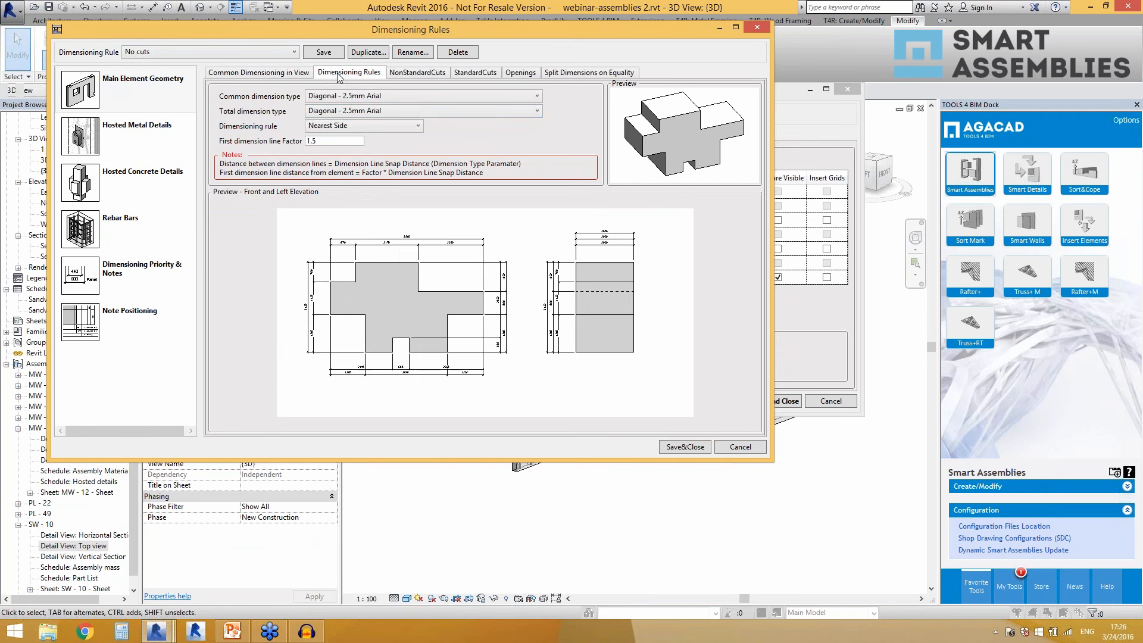
pyautogui.click(408, 74)
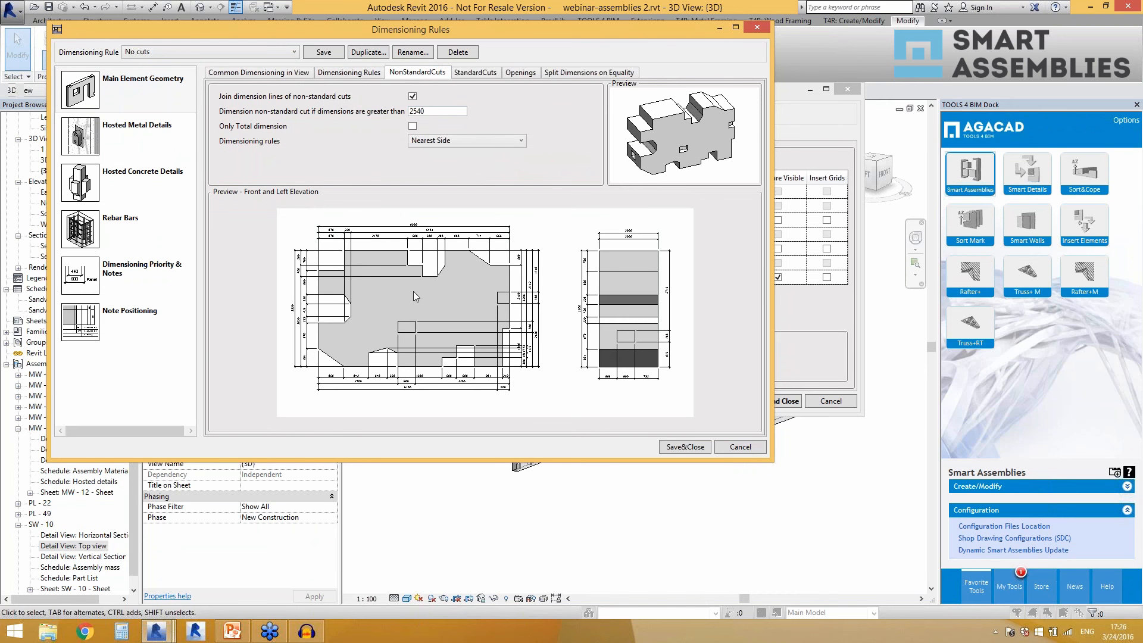
pyautogui.click(475, 72)
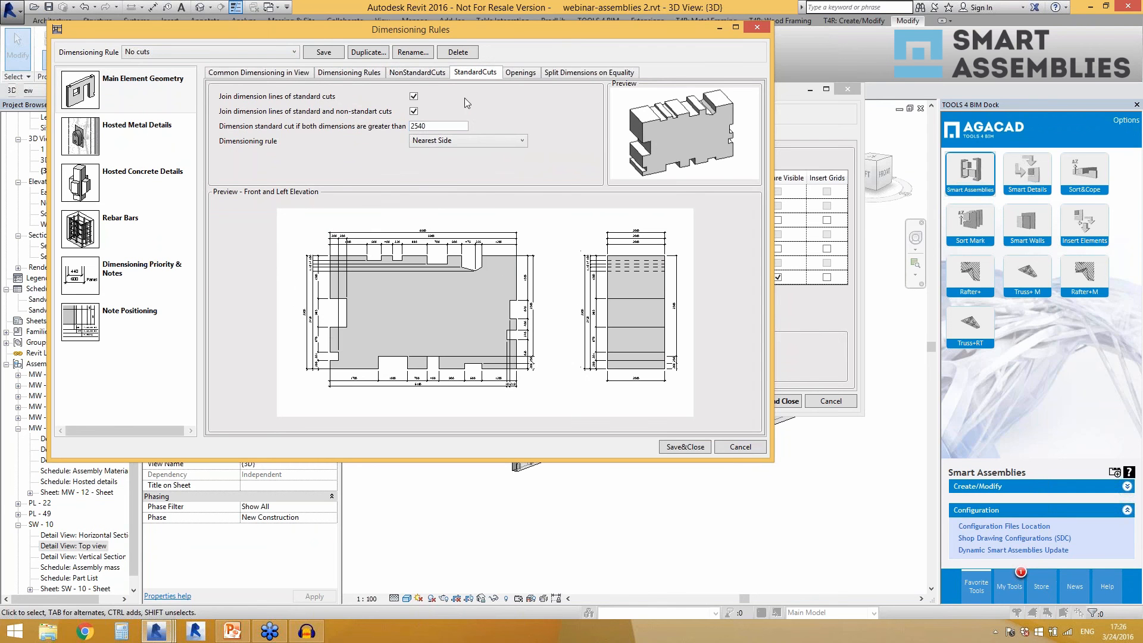
pyautogui.click(519, 74)
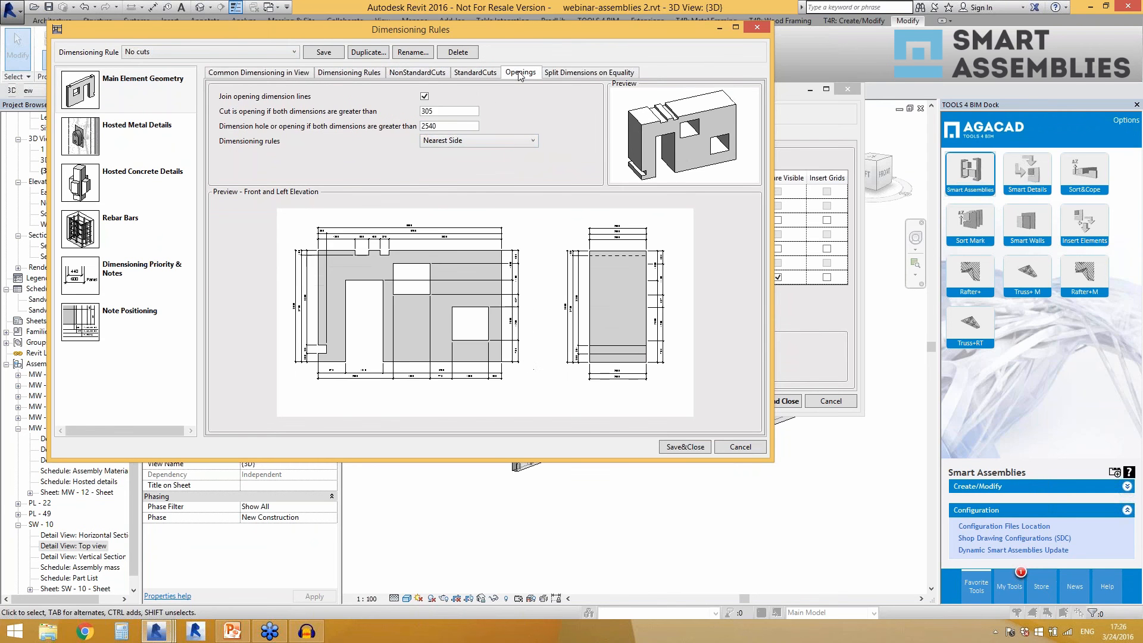
pyautogui.click(446, 125)
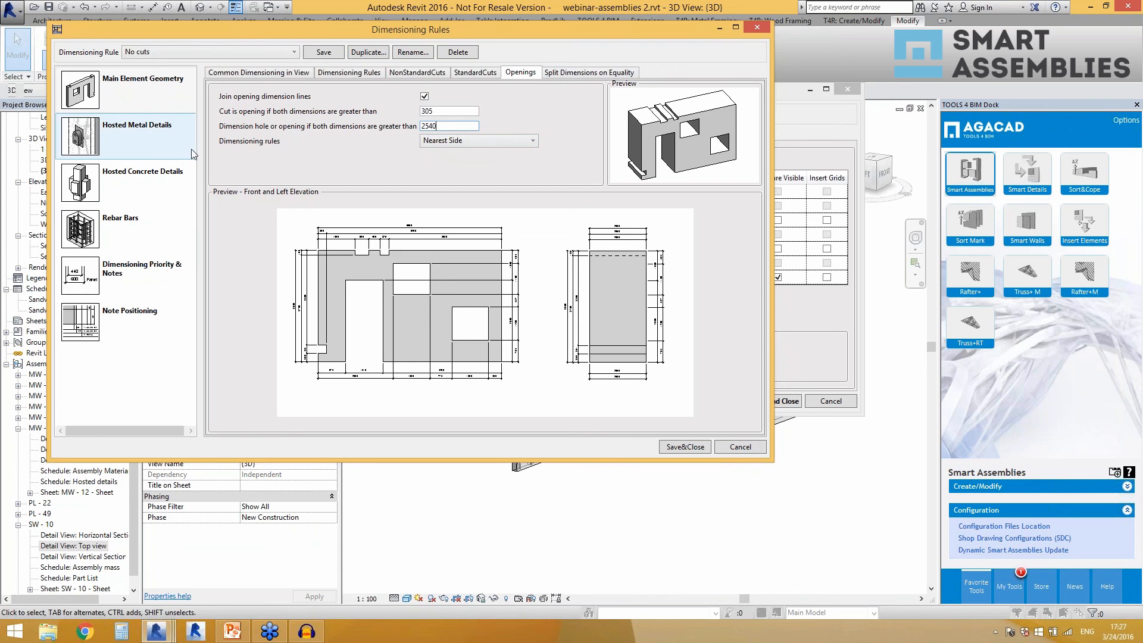
pyautogui.click(581, 73)
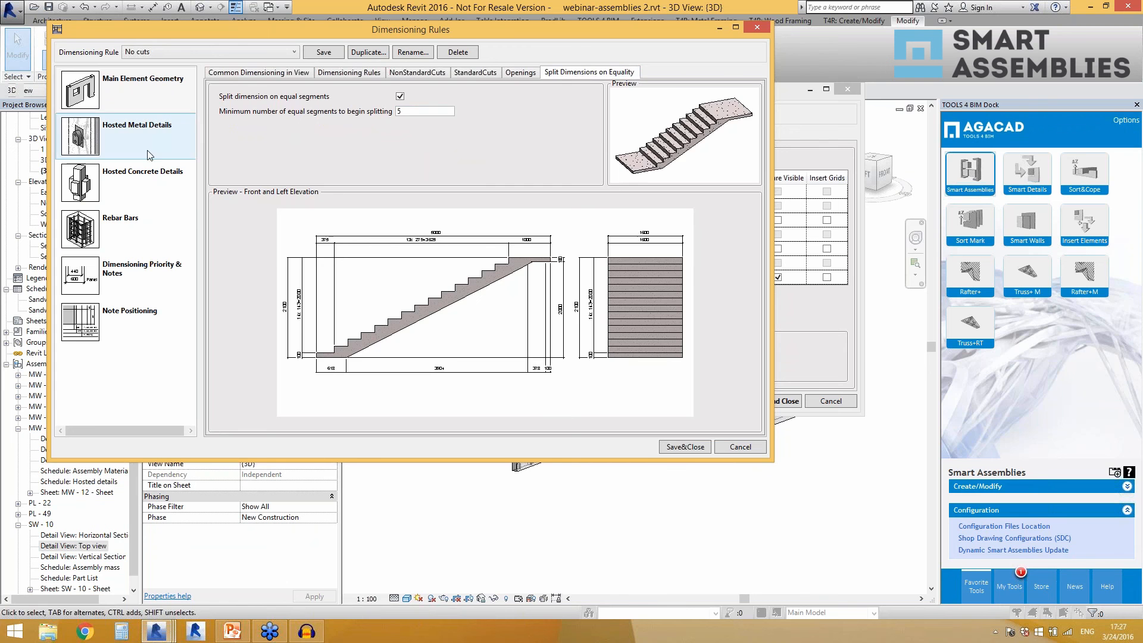
# Review the No cuts rule's dimensioning settings for hosted metal details, hosted concrete details and rebar bars.
pyautogui.click(141, 136)
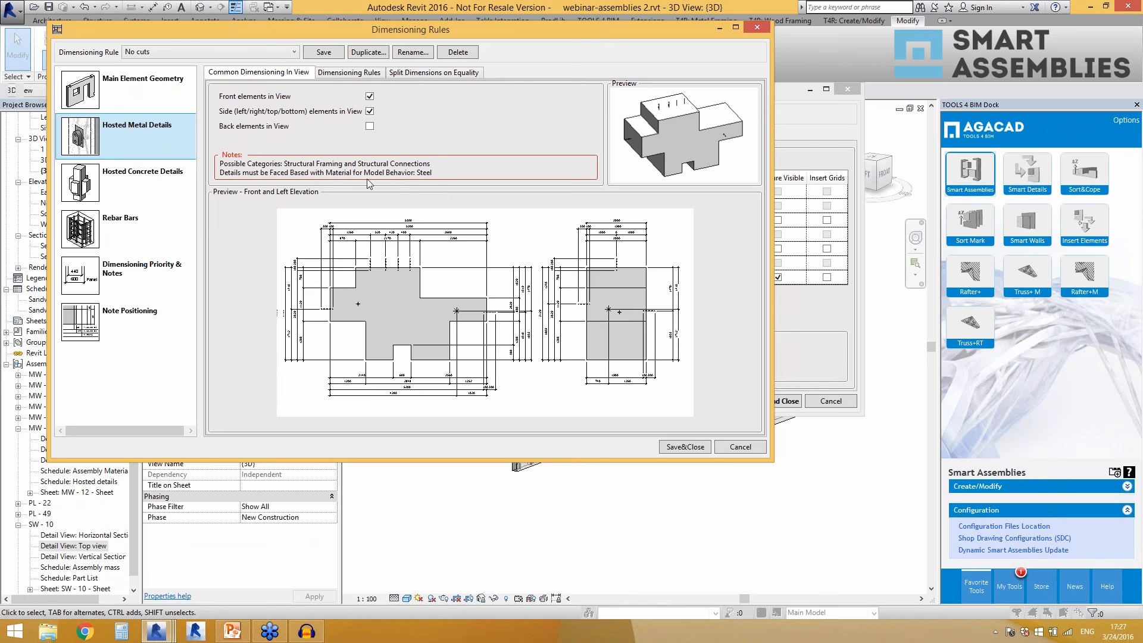
pyautogui.click(160, 182)
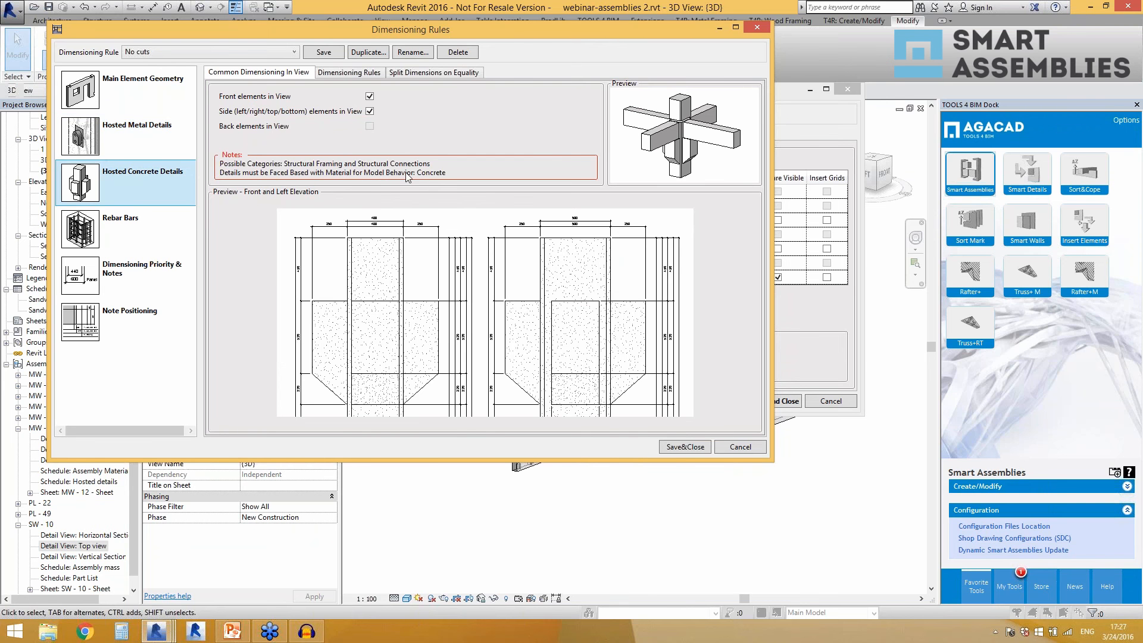
pyautogui.click(142, 144)
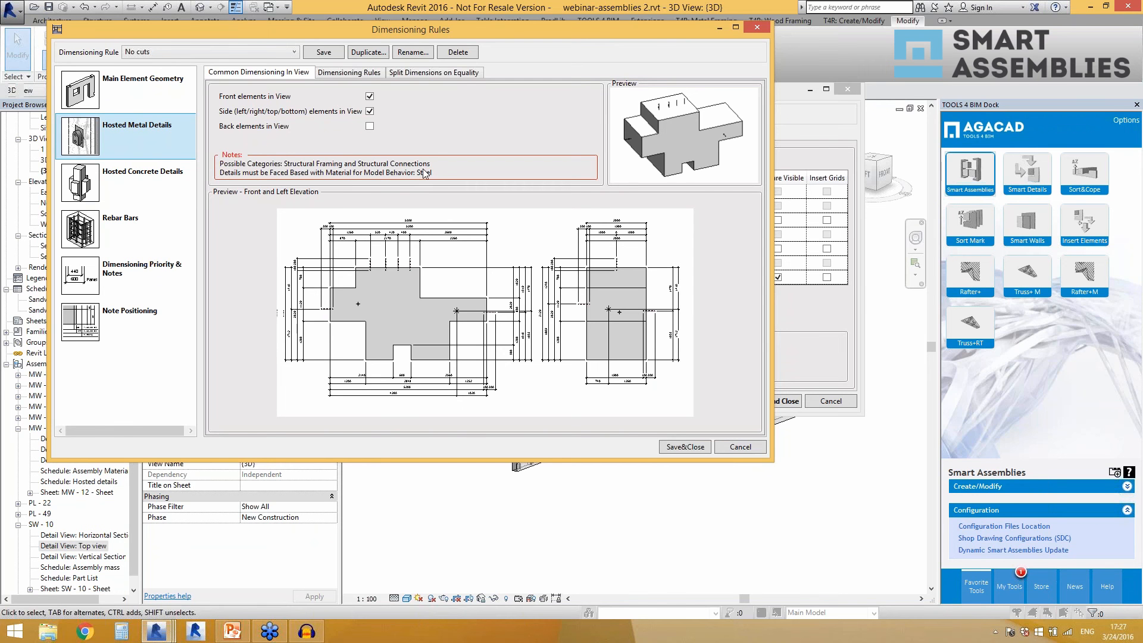
pyautogui.click(350, 72)
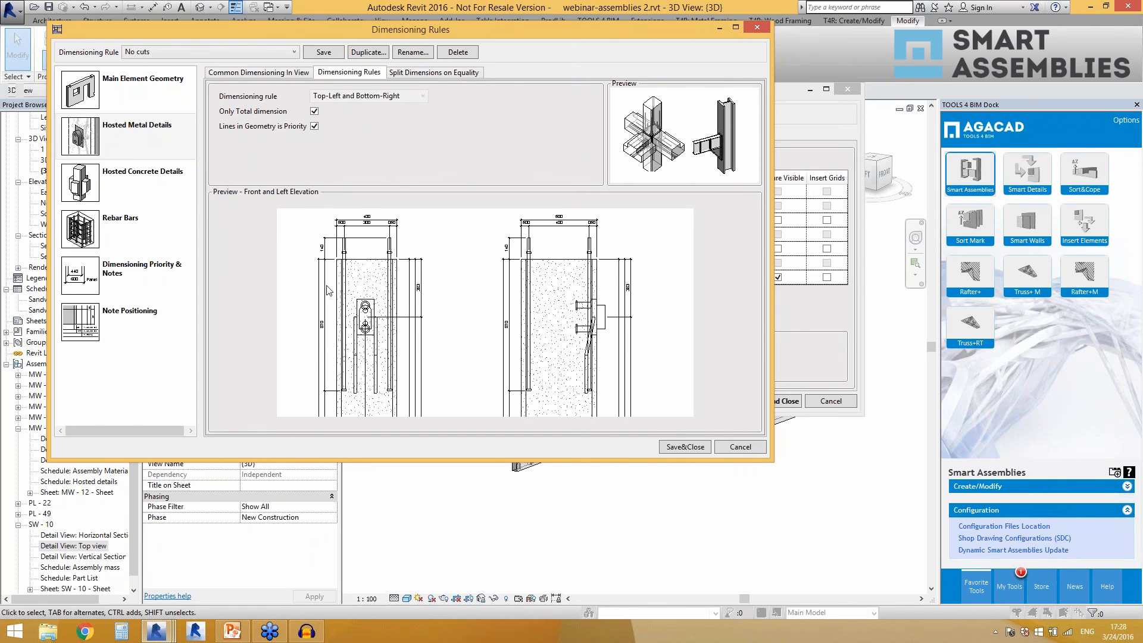
pyautogui.click(177, 192)
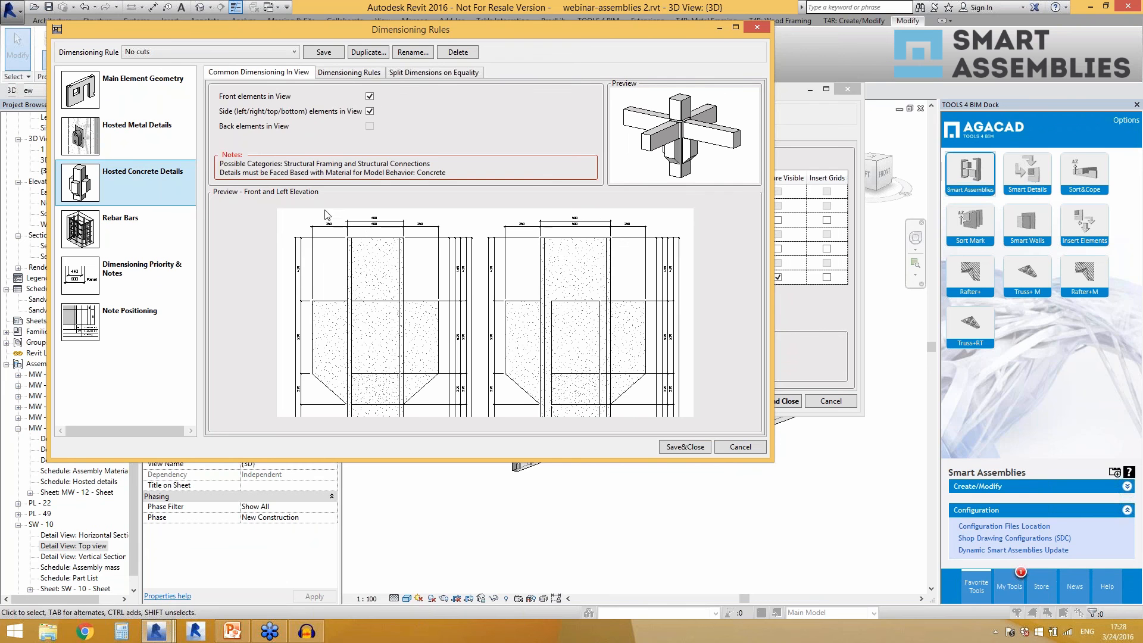
pyautogui.click(162, 229)
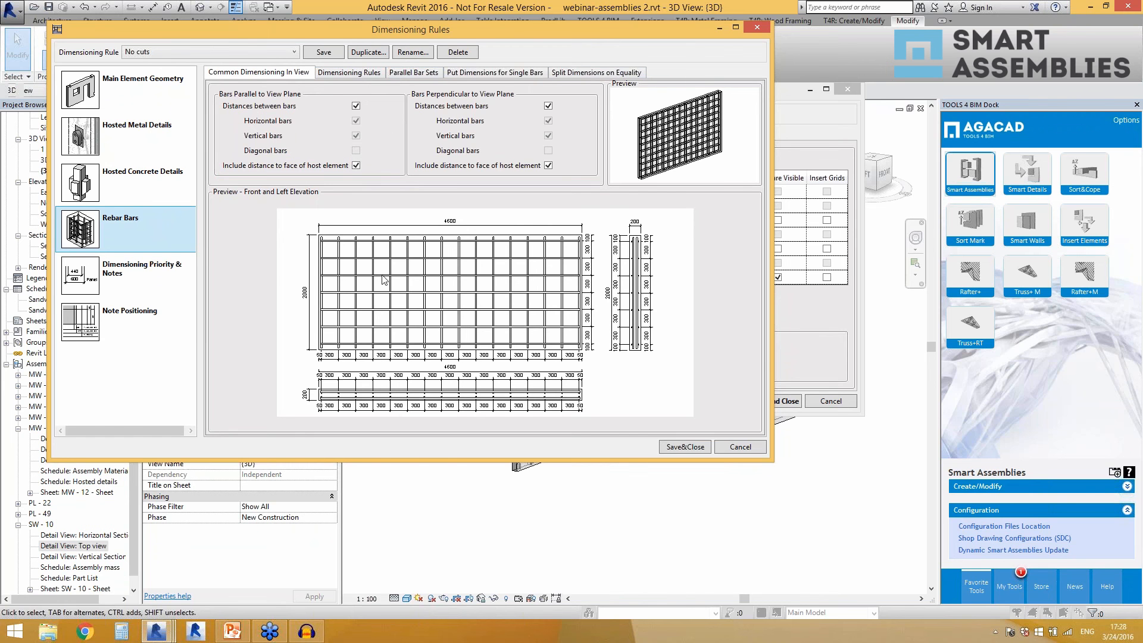
# Review the dimensioning priority and notes, checking the description parameters offered for Hosted Element and the preview for Sweep.
pyautogui.click(130, 281)
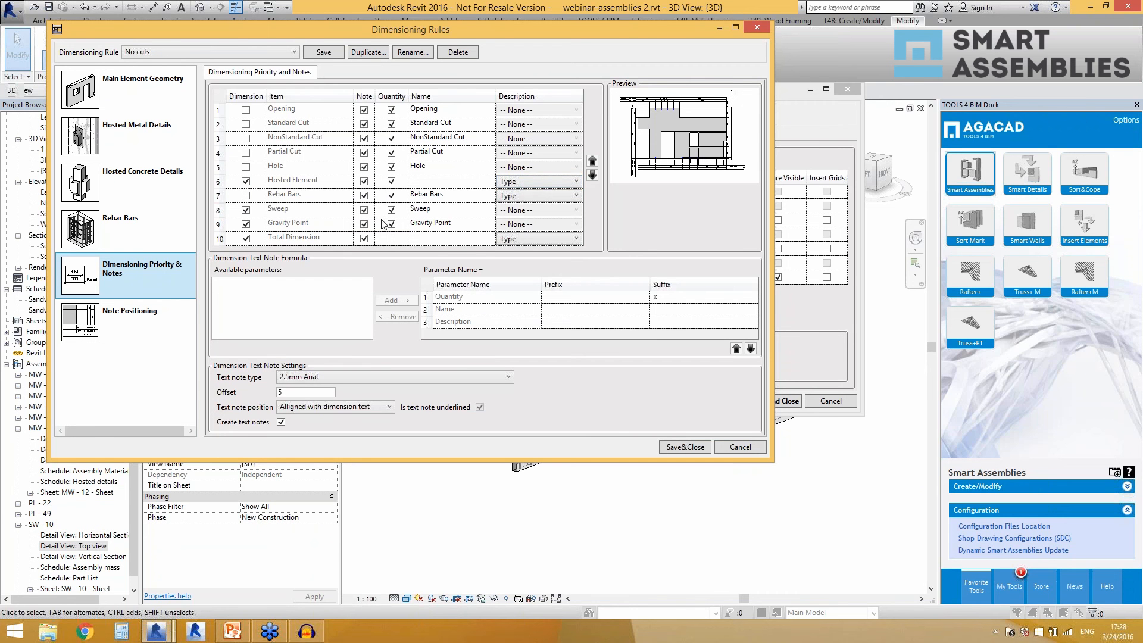
pyautogui.click(541, 183)
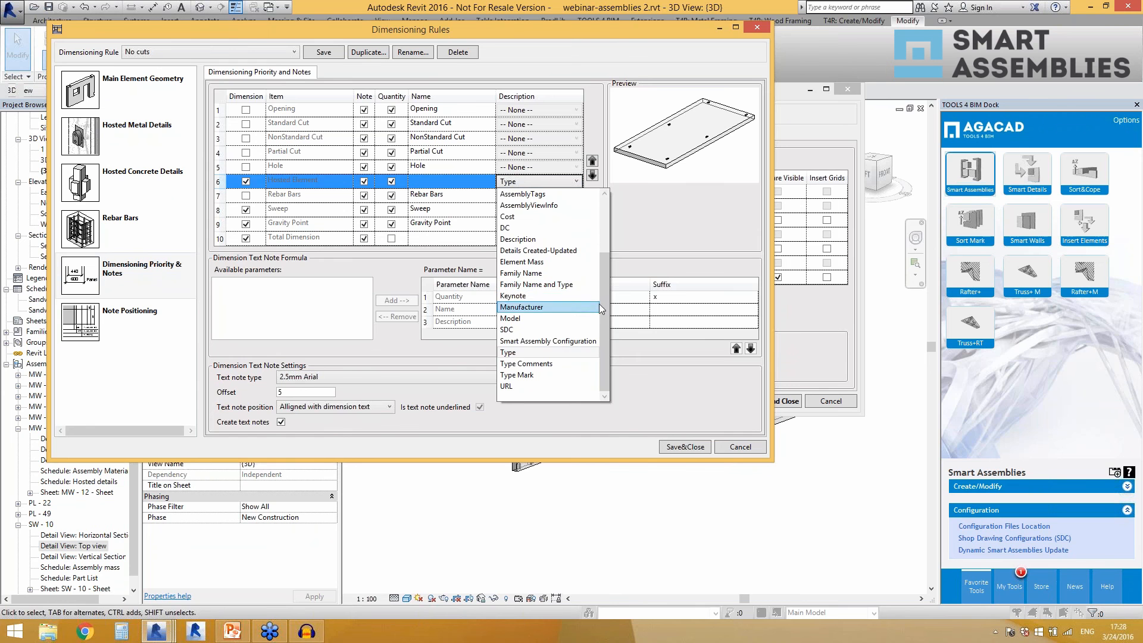
pyautogui.moveTo(602, 306); pyautogui.dragTo(603, 237)
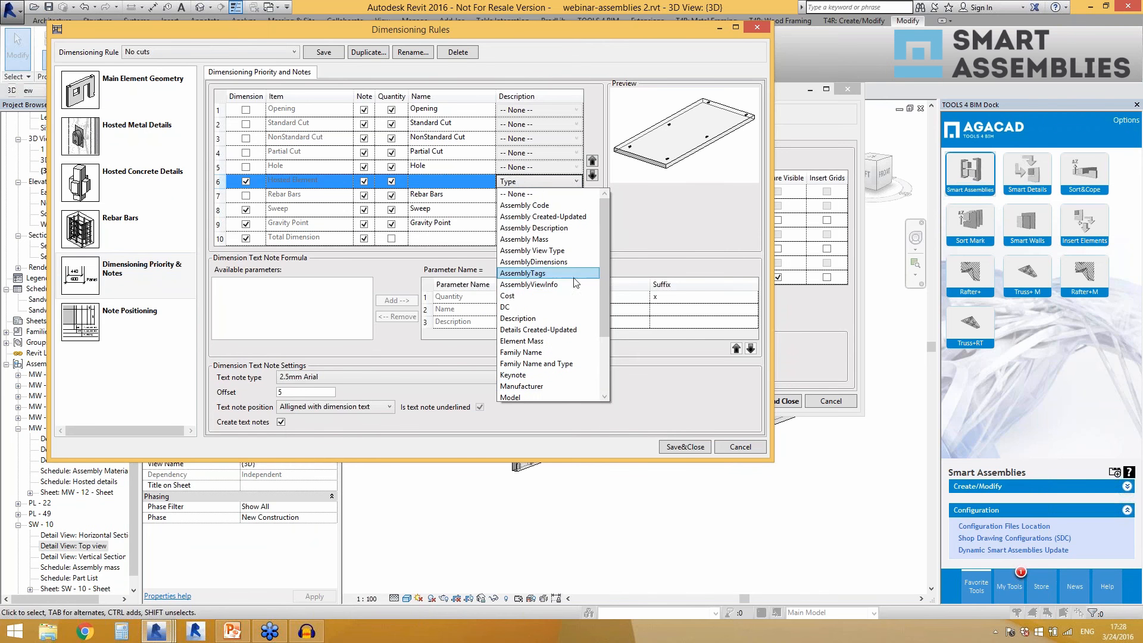
pyautogui.moveTo(604, 284); pyautogui.dragTo(618, 353)
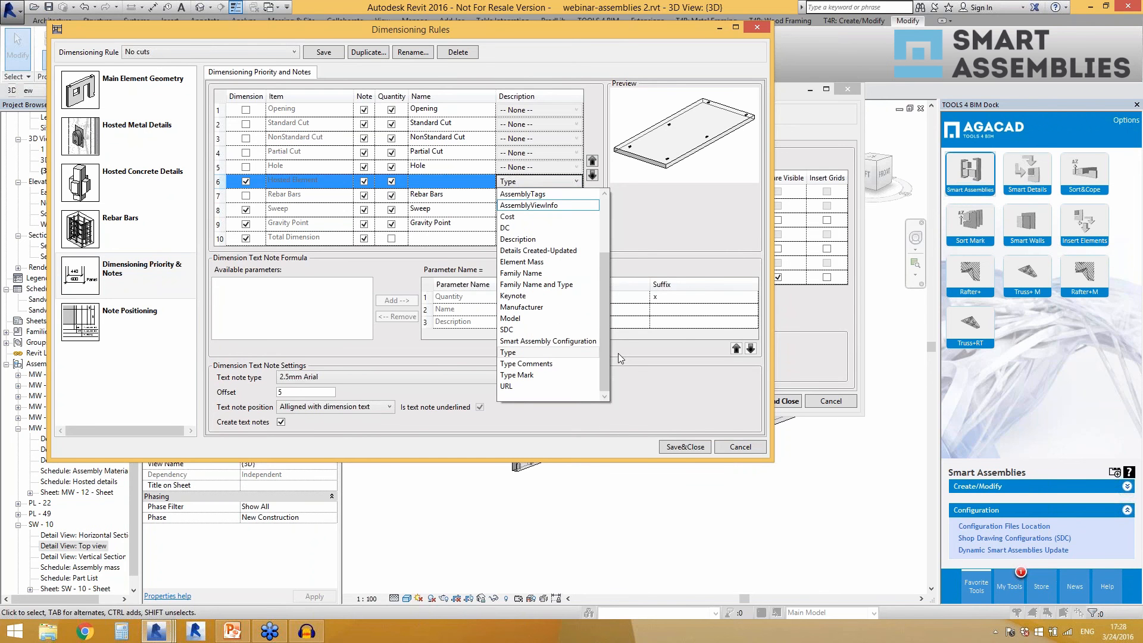
pyautogui.click(631, 221)
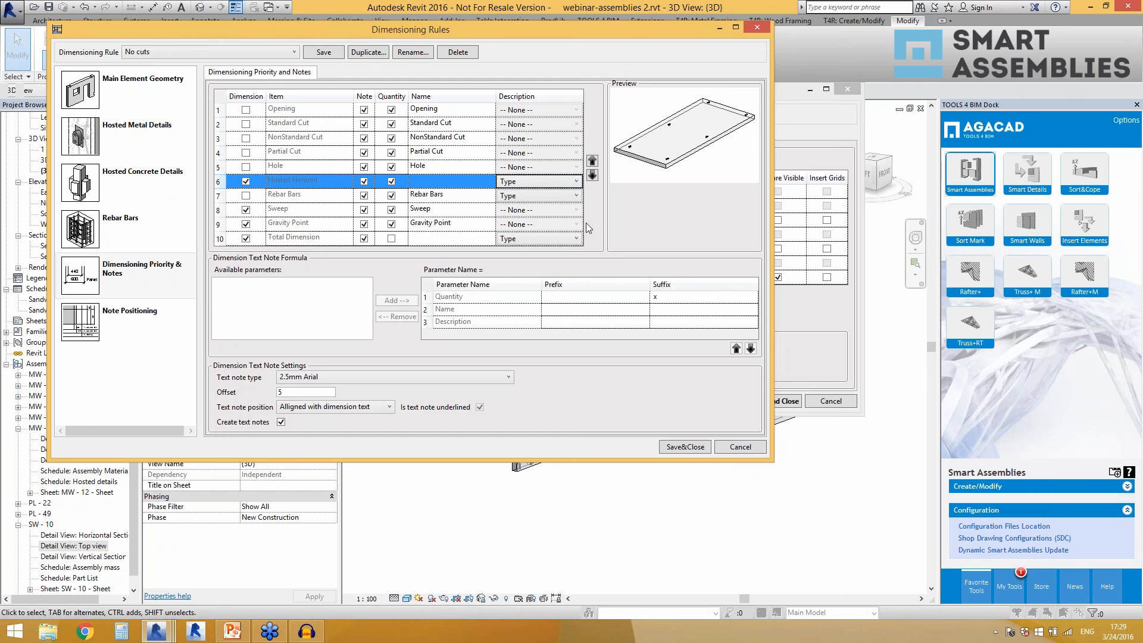
pyautogui.click(220, 210)
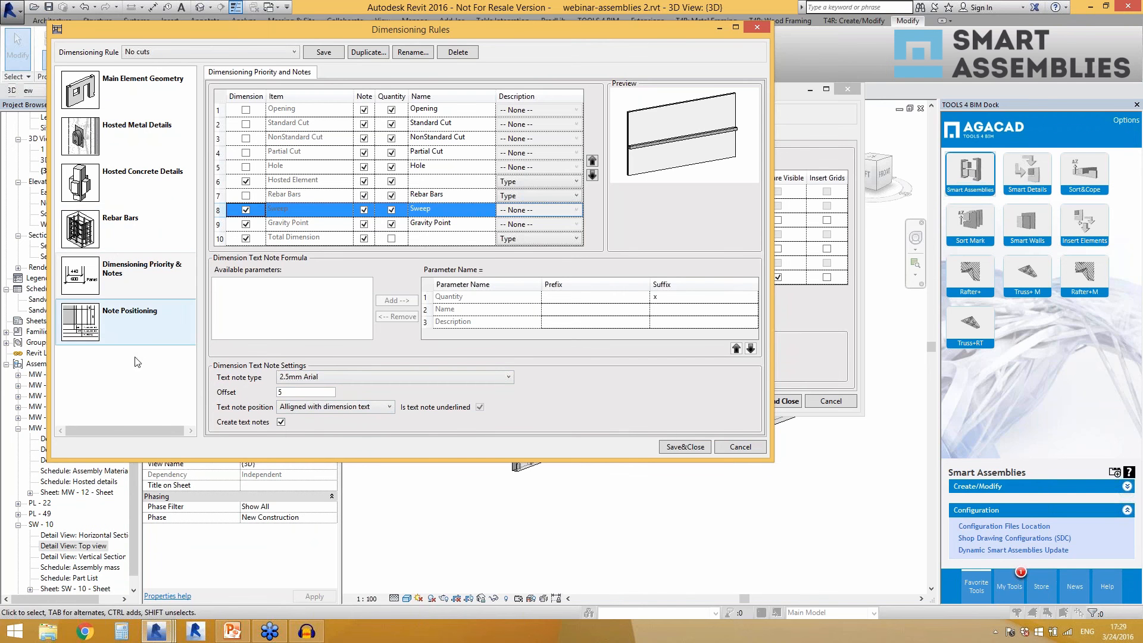
# Try the Connect dimension lines option for note positioning, and discard the dimensioning rule and shop drawing configuration changes.
pyautogui.click(127, 324)
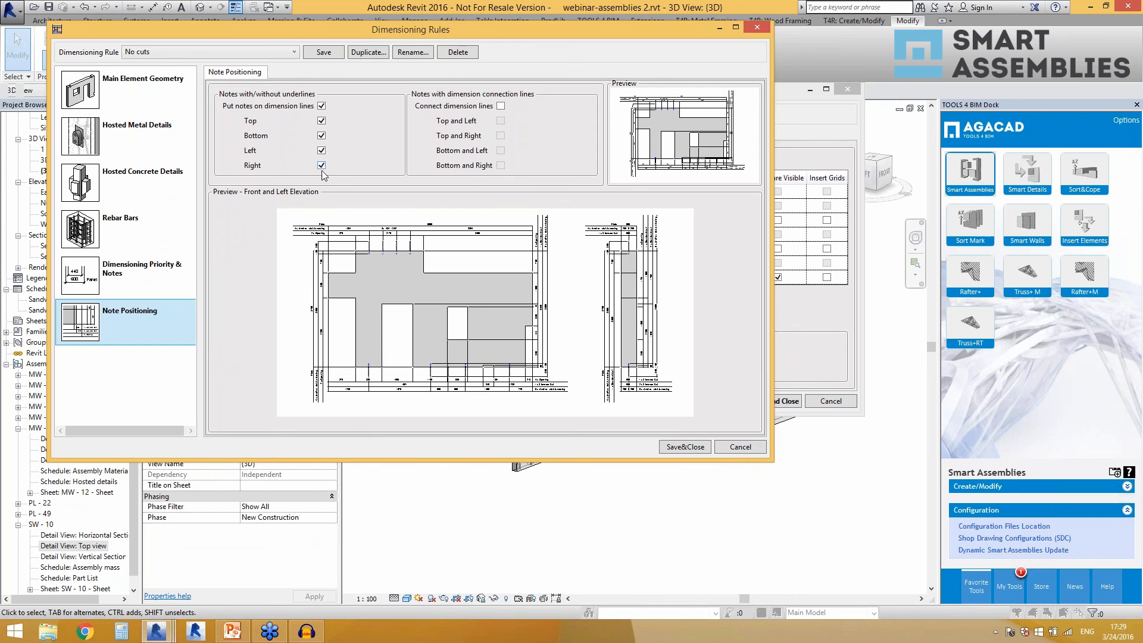
pyautogui.click(501, 106)
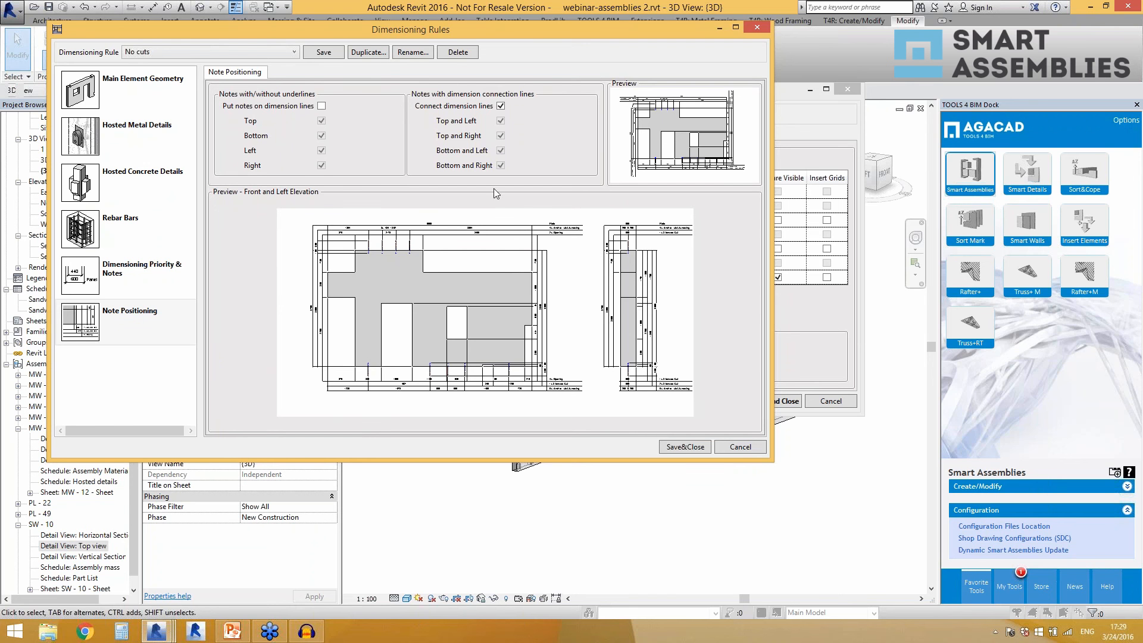
pyautogui.click(727, 447)
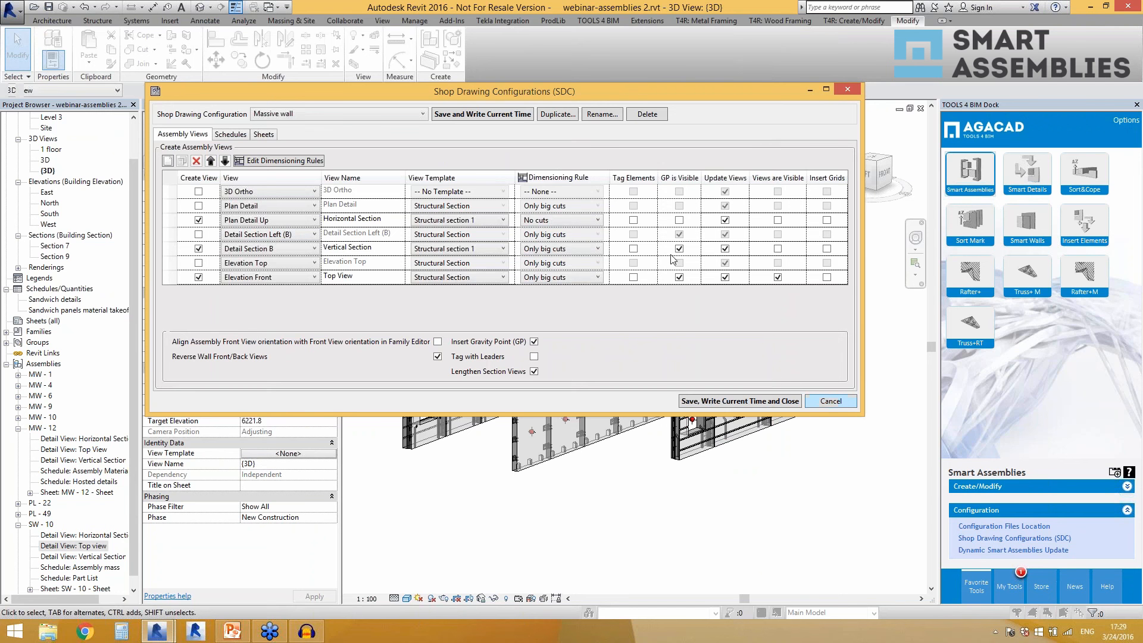
pyautogui.click(830, 402)
# Open the SW - 10 sheet and inspect the dimensions and notes around its top view.
pyautogui.click(106, 548)
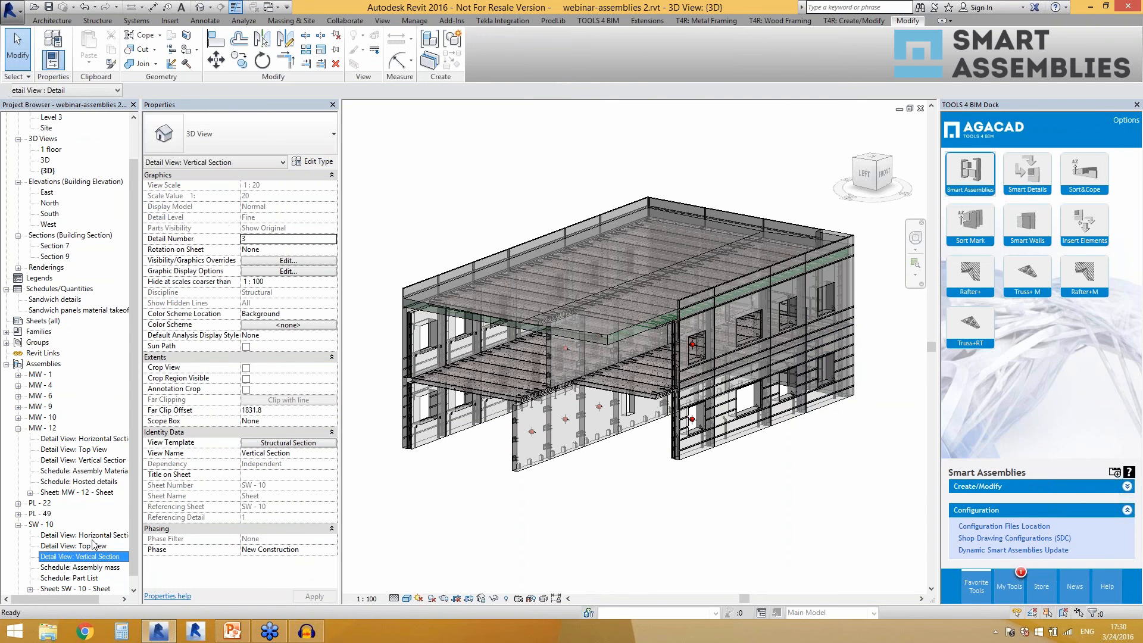
pyautogui.scroll(-1, 95, 515)
pyautogui.click(100, 579)
pyautogui.doubleClick(100, 580)
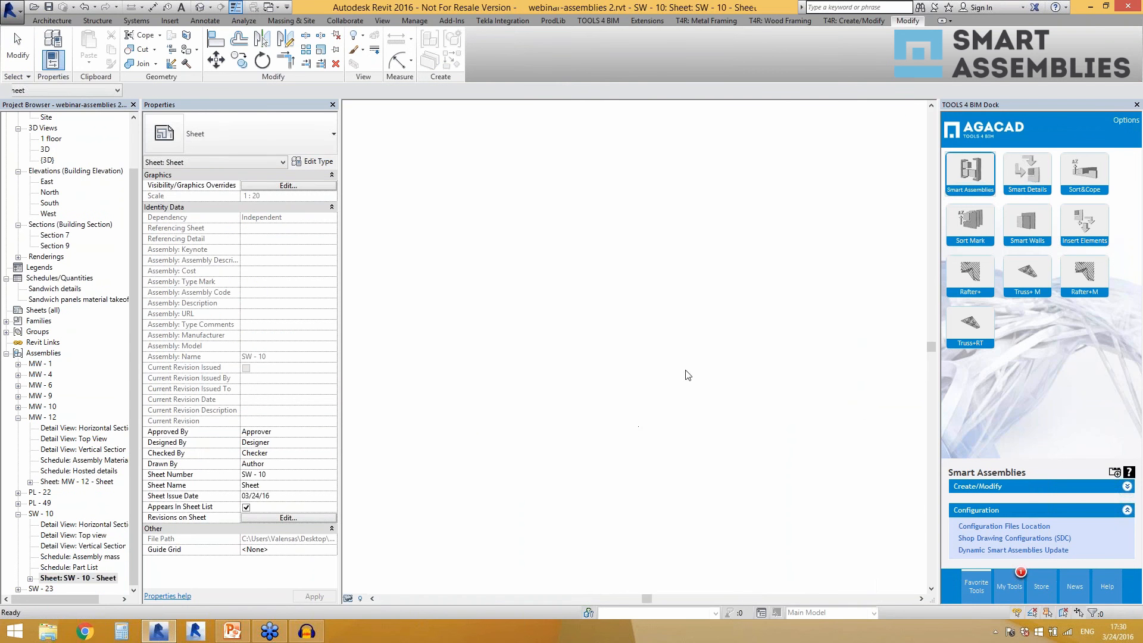
pyautogui.scroll(4, 520, 405)
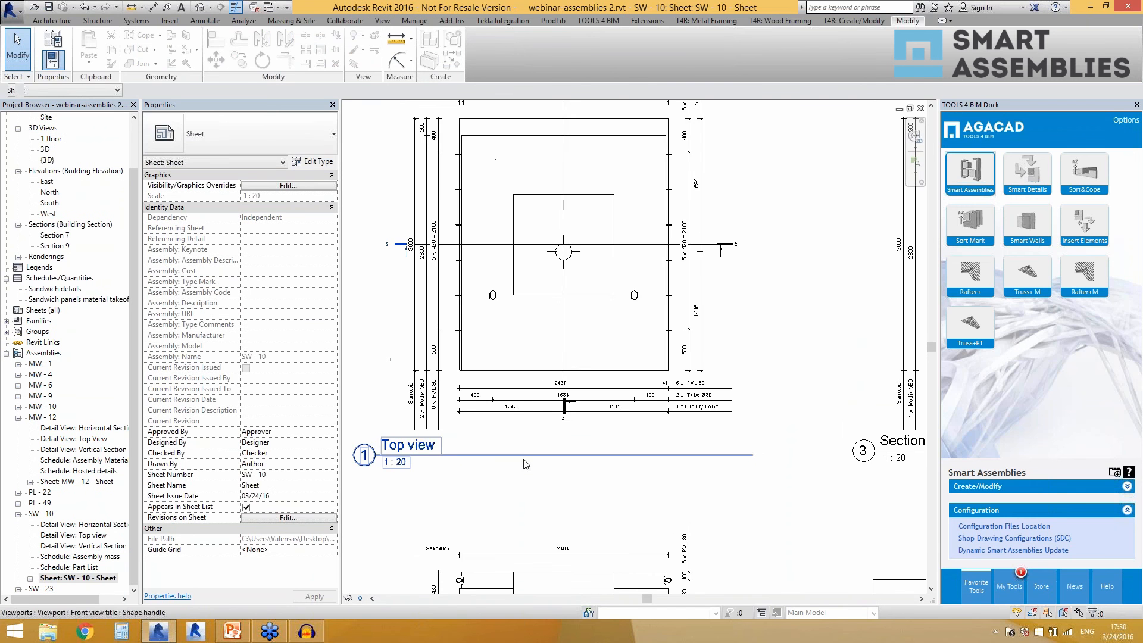
pyautogui.scroll(-3, 520, 405)
pyautogui.scroll(3, 498, 180)
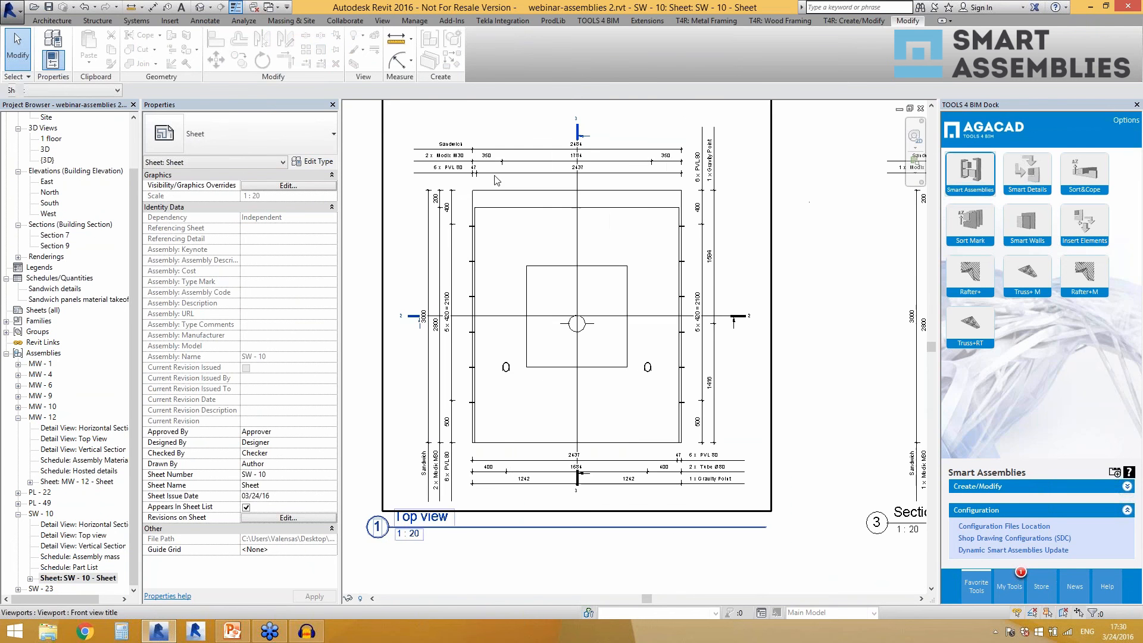
# Return to the default 3D view, turn on Dynamic Smart Assemblies Update, and recheck the setting.
pyautogui.click(200, 7)
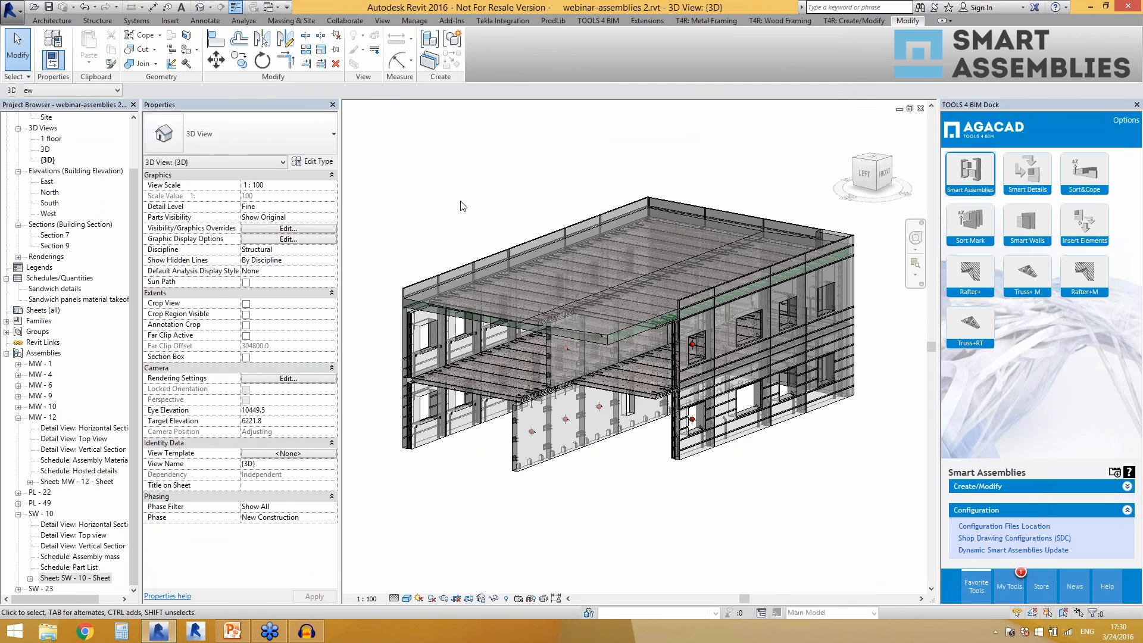
pyautogui.click(978, 552)
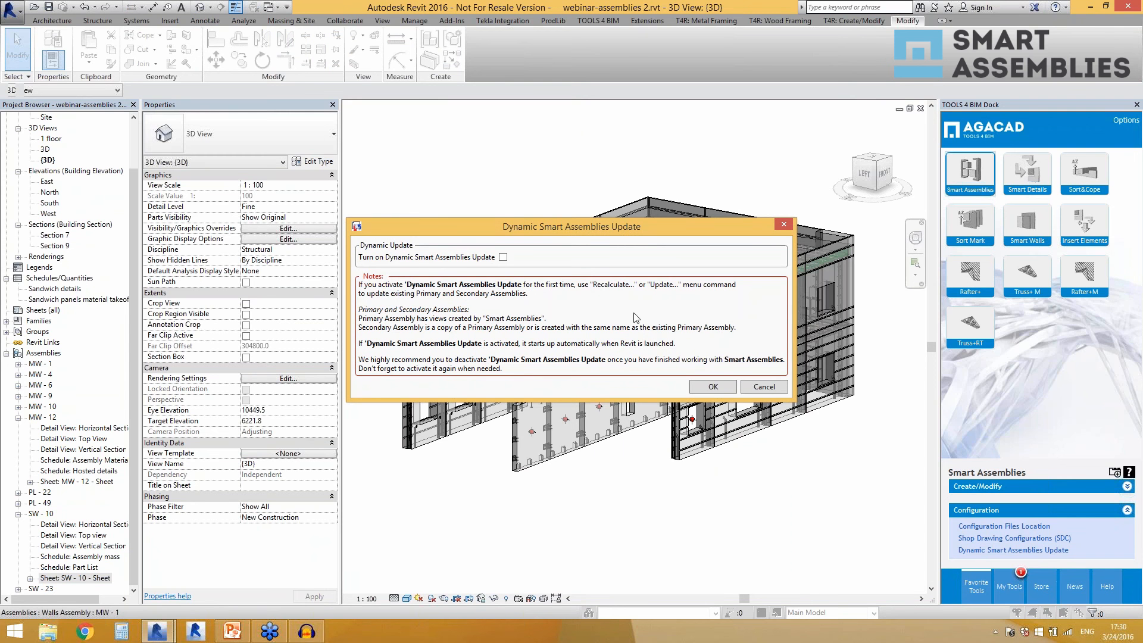
pyautogui.click(503, 258)
pyautogui.click(708, 388)
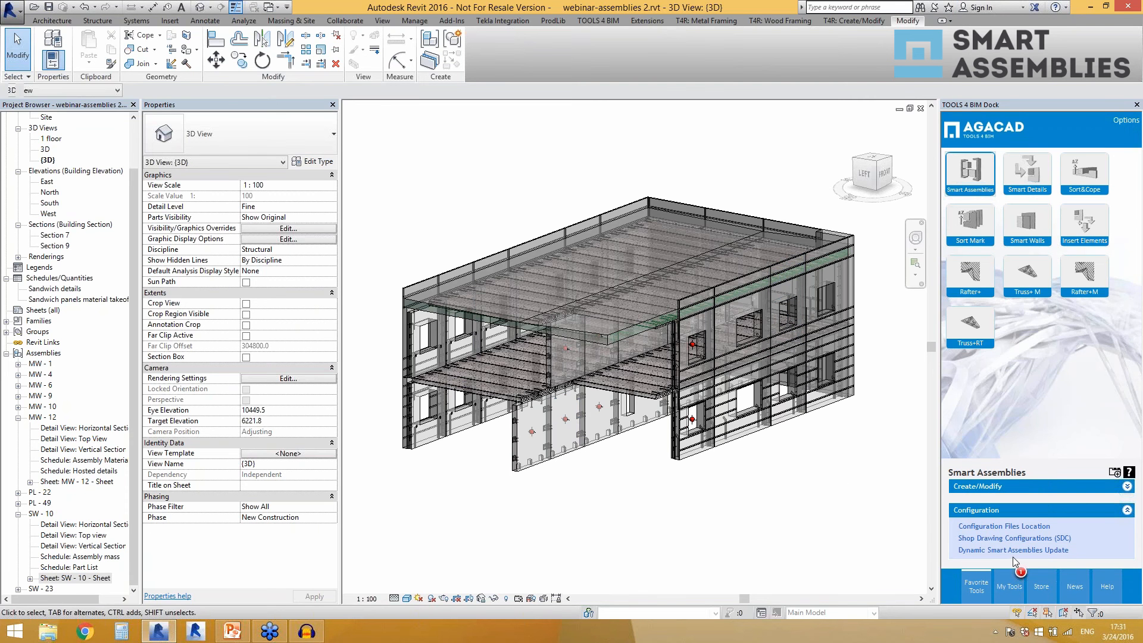
pyautogui.click(627, 209)
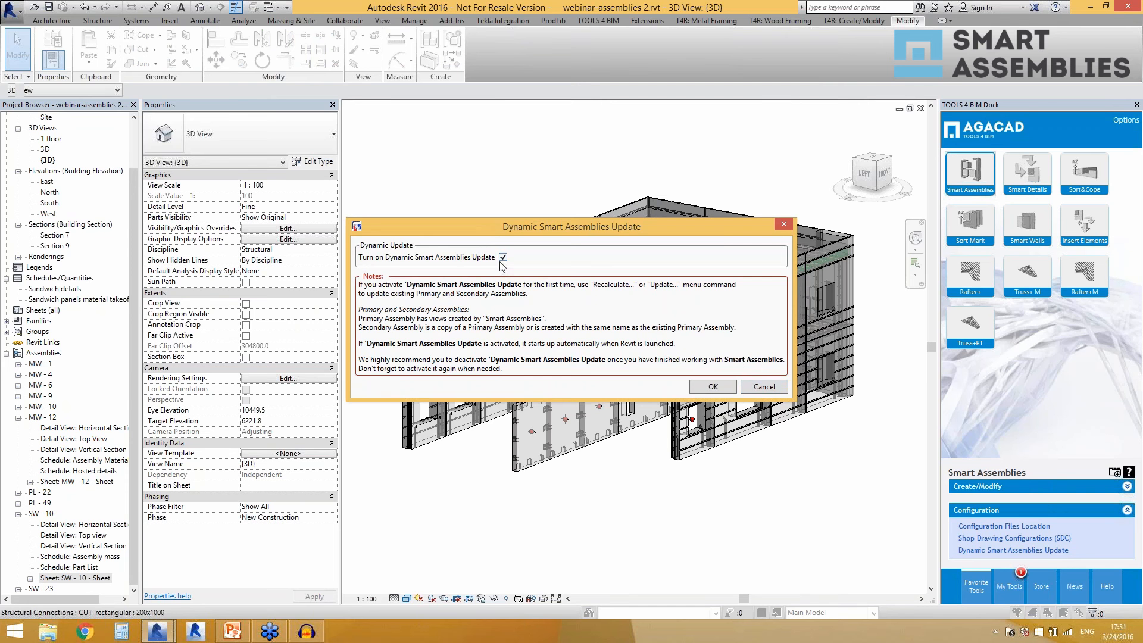
pyautogui.click(754, 390)
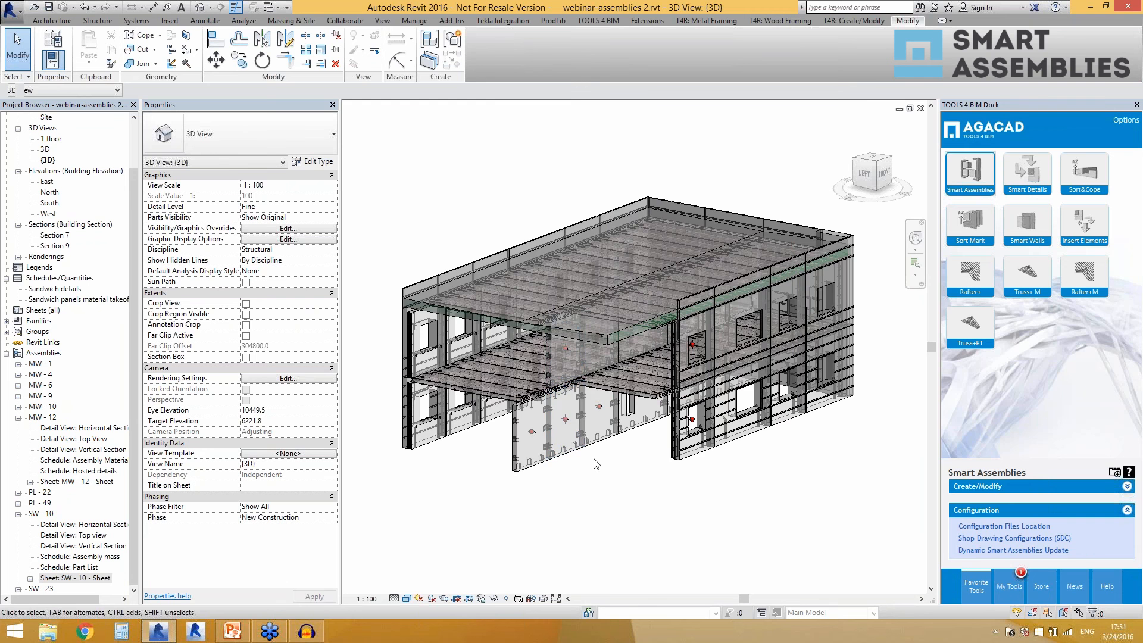
# Select an MW - 12 wall assembly in the 3D view and show its primary assembly with Manage Assemblies.
pyautogui.scroll(3, 596, 464)
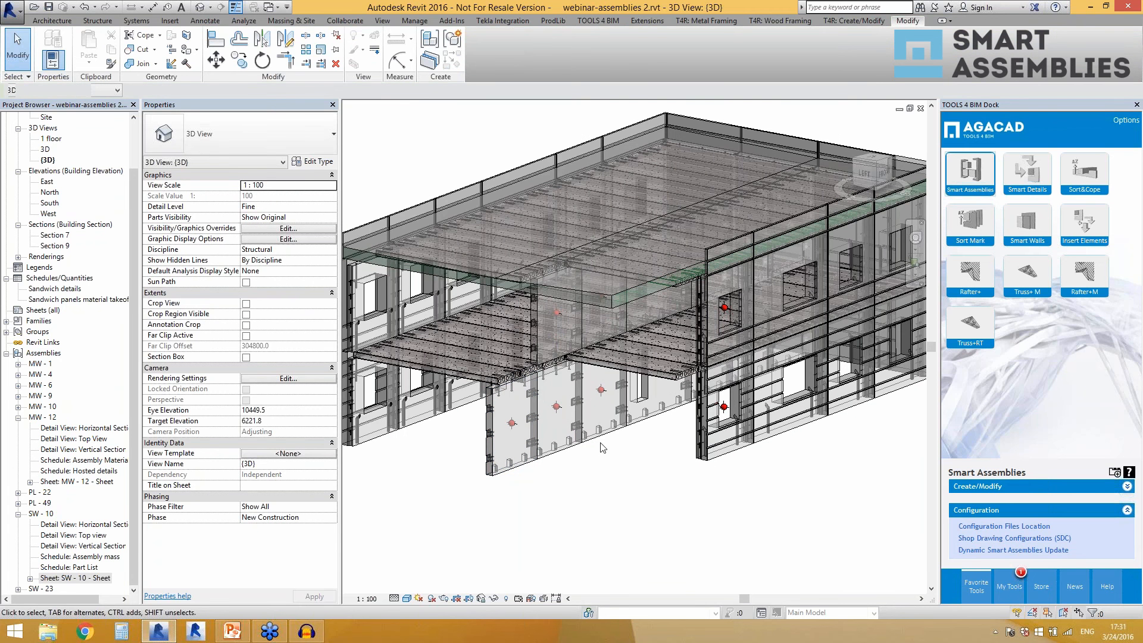
pyautogui.click(600, 442)
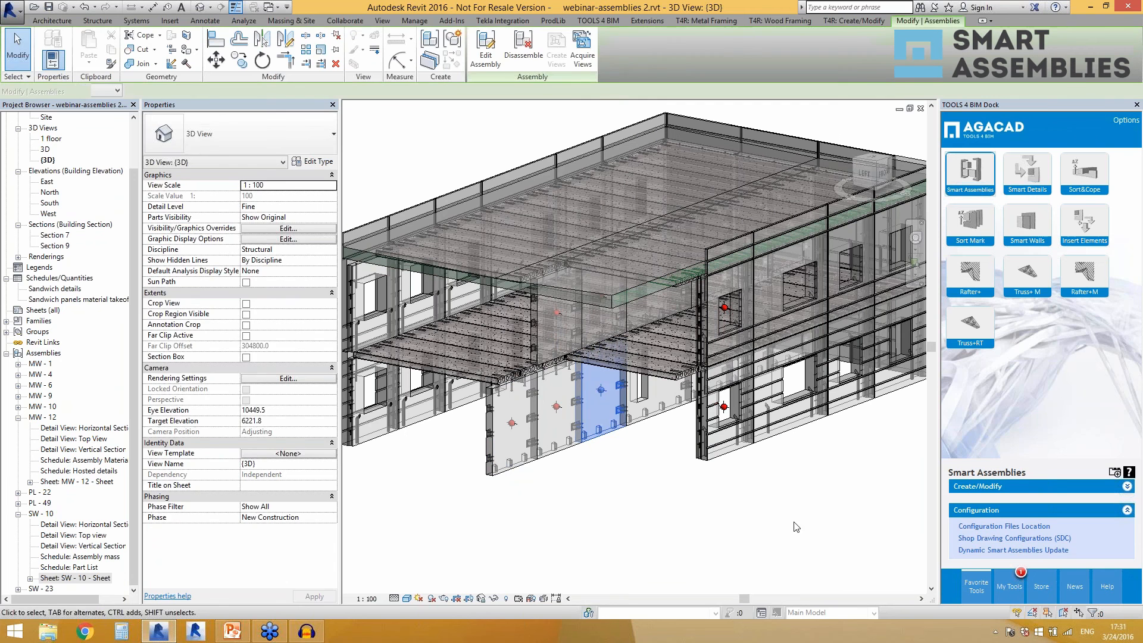
pyautogui.click(1012, 486)
pyautogui.click(967, 502)
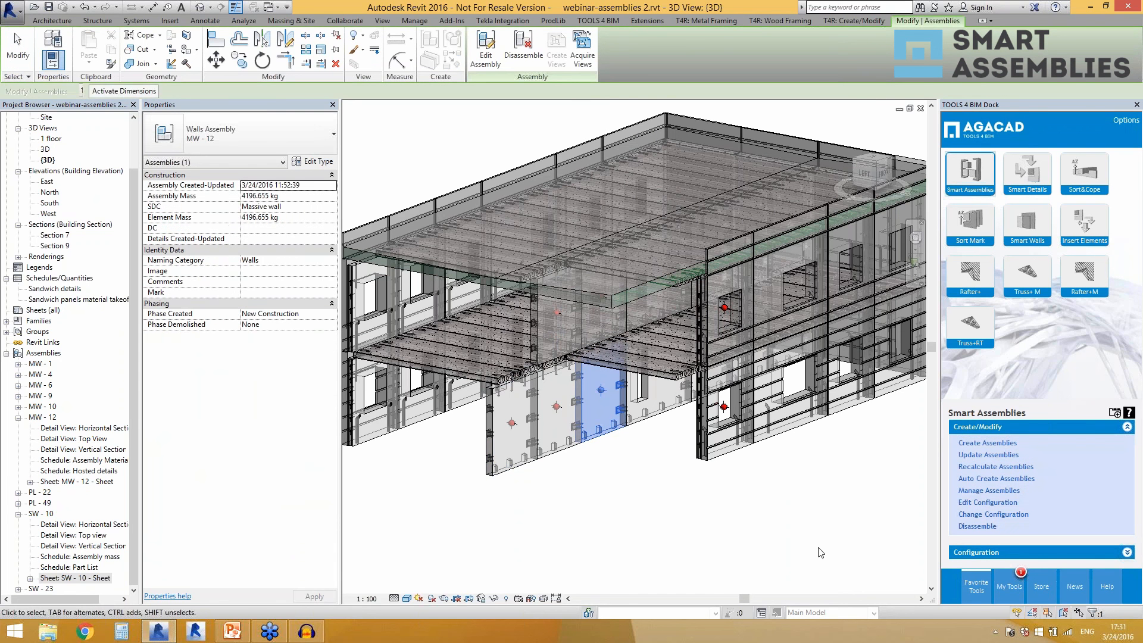
pyautogui.moveTo(577, 268); pyautogui.dragTo(455, 133)
pyautogui.click(418, 146)
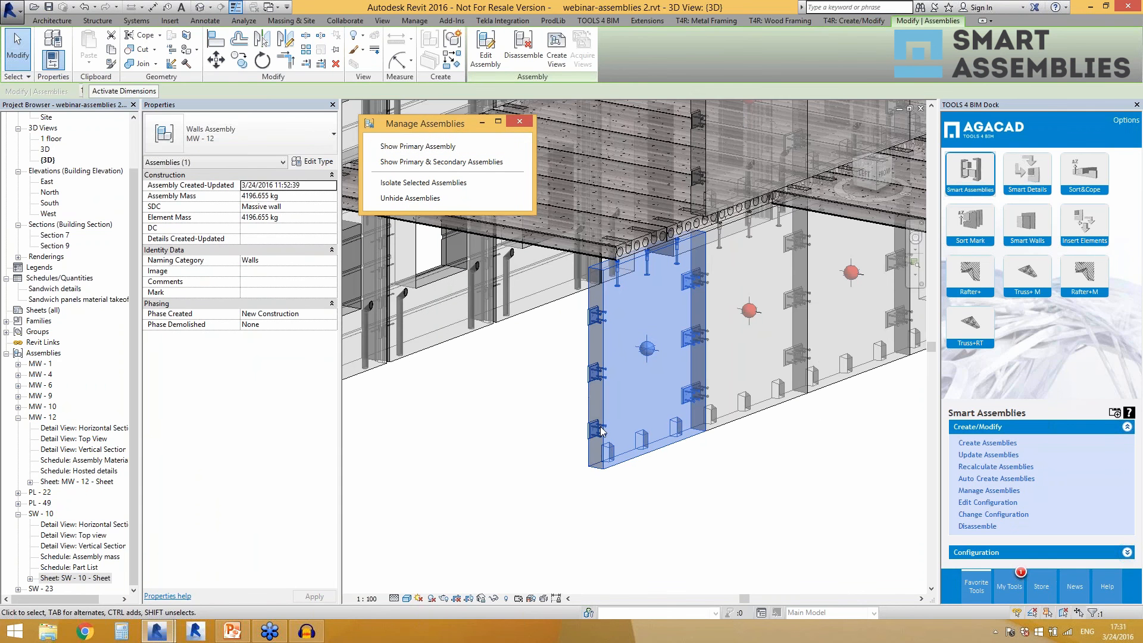
# Select the adjacent MW - 12 wall assemblies one after another to compare them, ending with the outermost wall, and clear the selection.
pyautogui.click(655, 506)
pyautogui.scroll(-3, 525, 461)
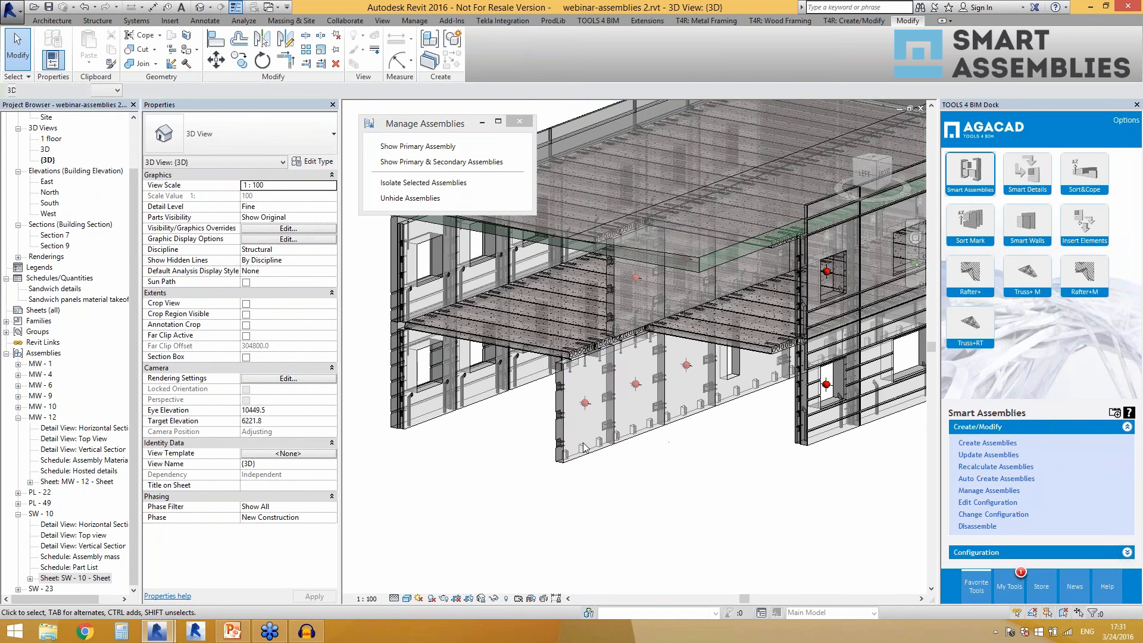
pyautogui.click(584, 456)
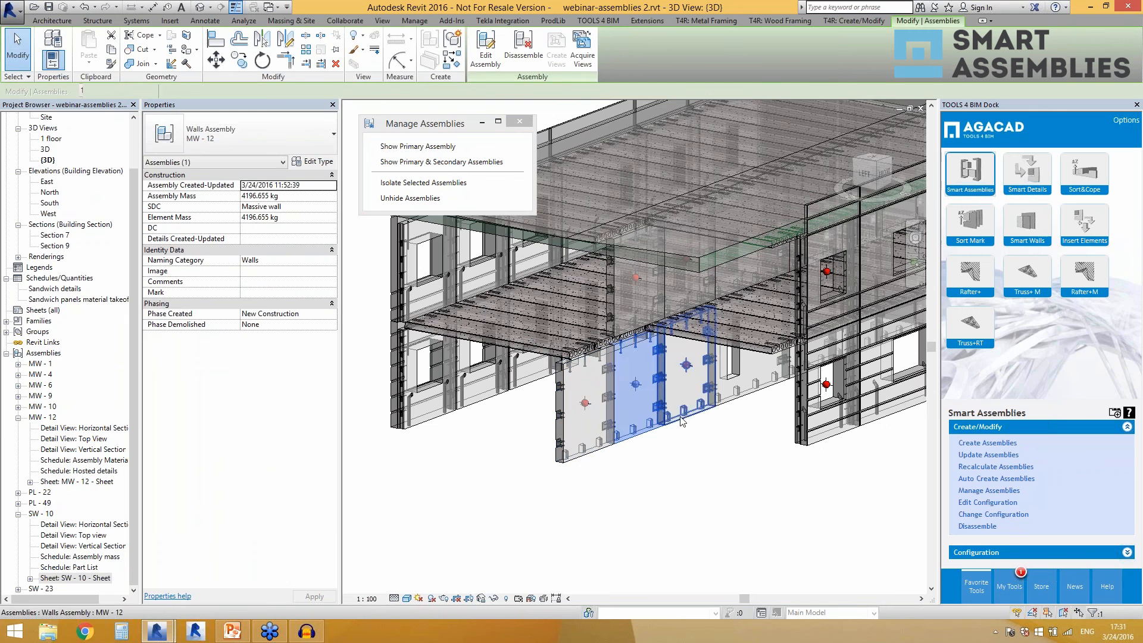
pyautogui.click(439, 198)
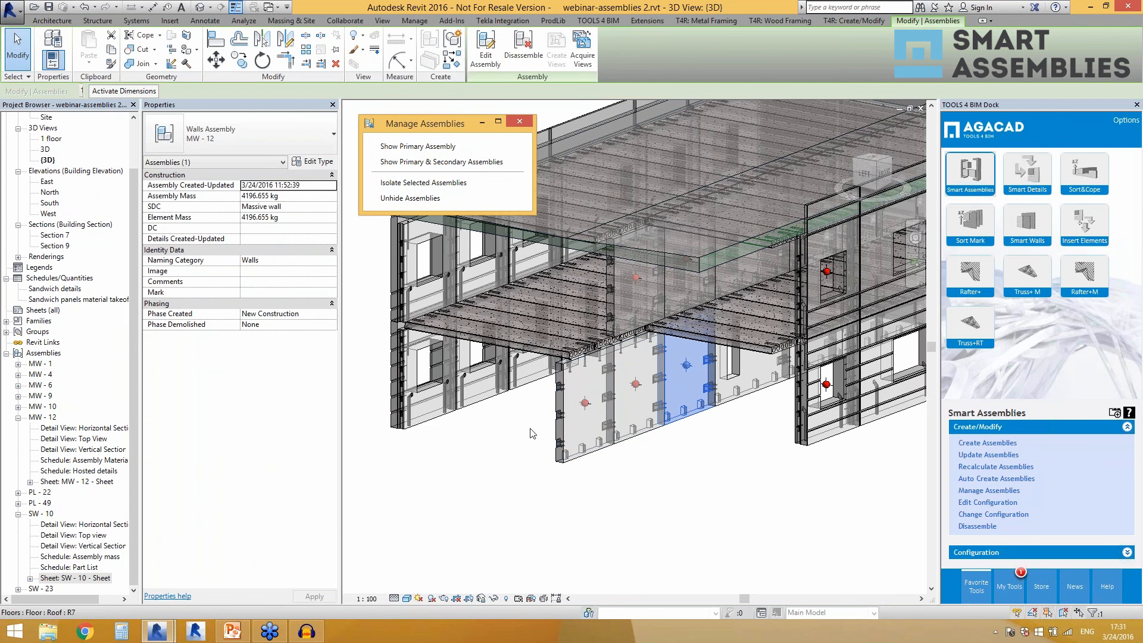
pyautogui.click(580, 453)
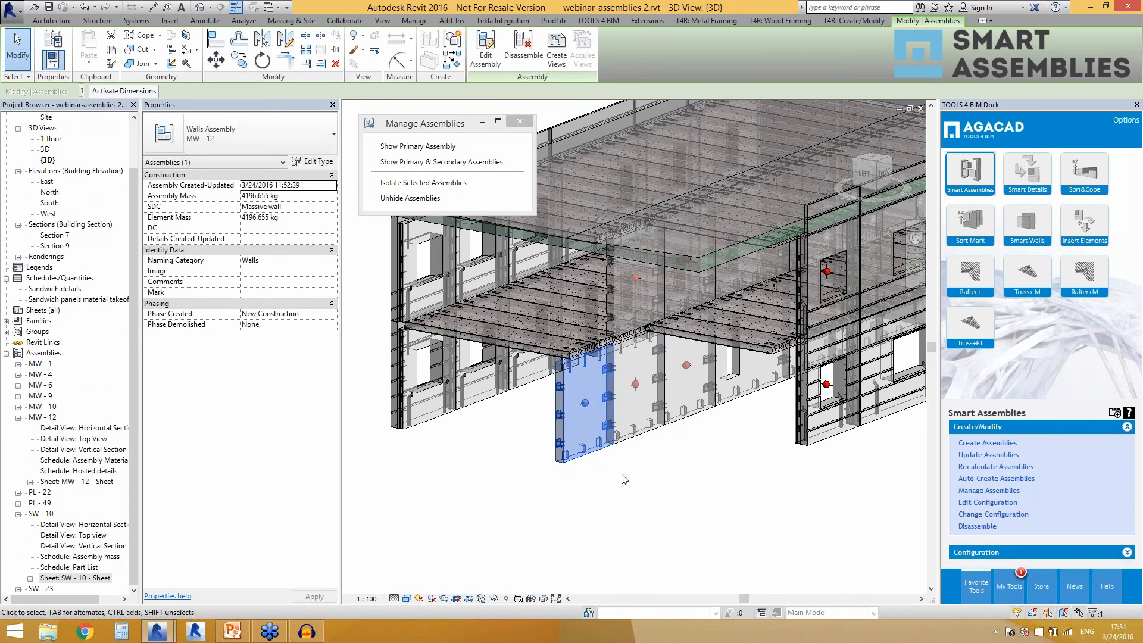
pyautogui.click(674, 481)
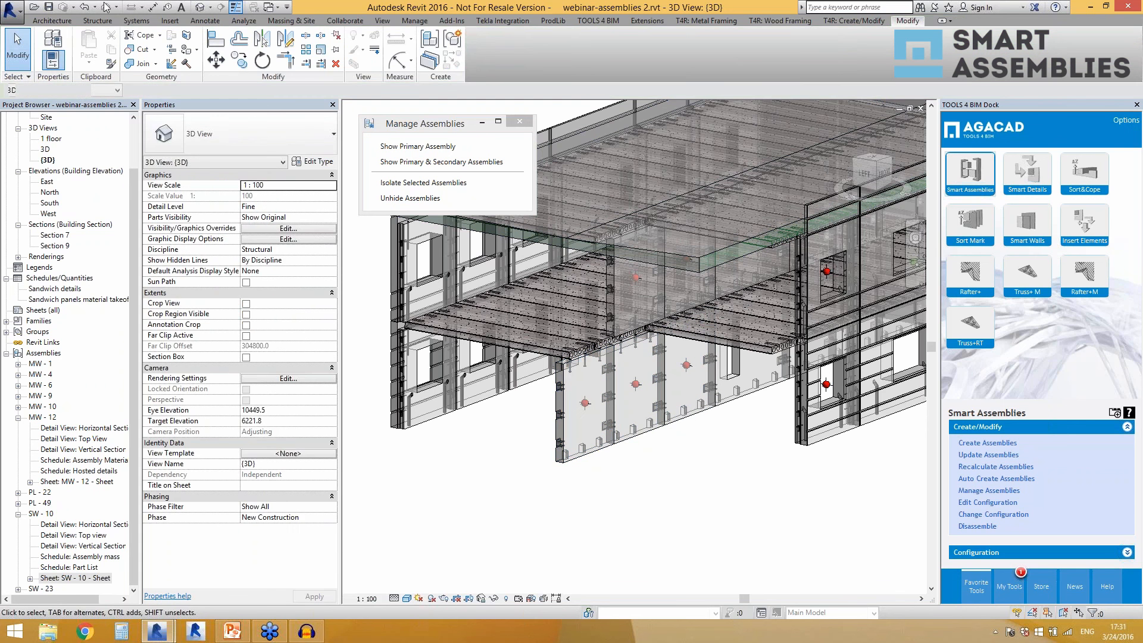
# Place a Hole_face based component on the face of the outermost MW - 12 wall, near its lower end.
pyautogui.click(101, 22)
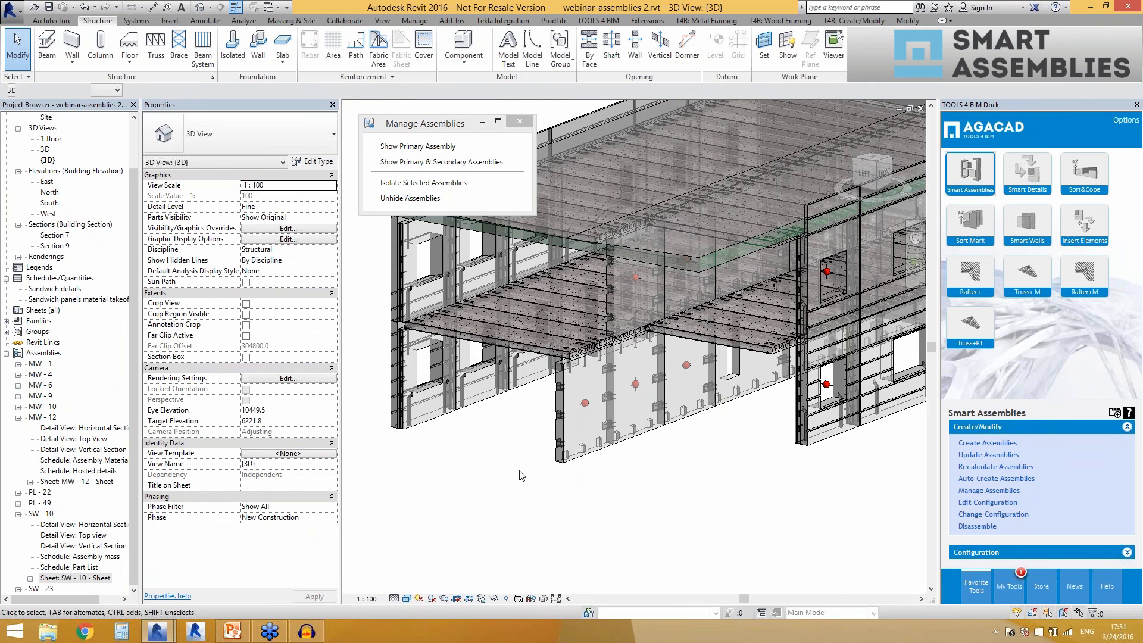
pyautogui.click(458, 45)
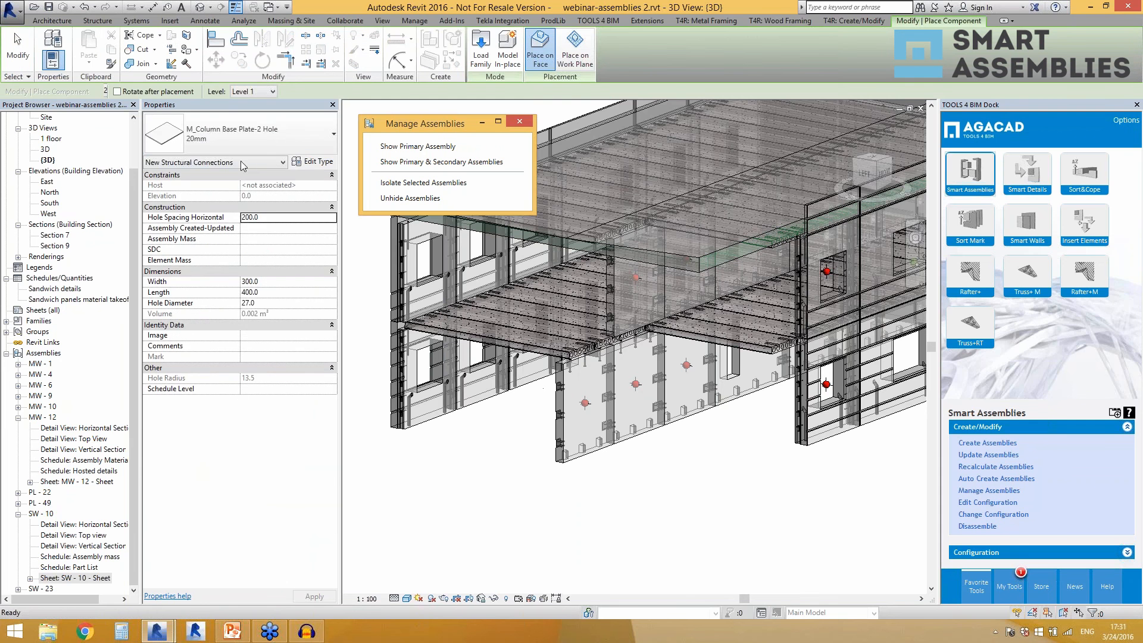
pyautogui.click(266, 141)
pyautogui.scroll(6, 243, 330)
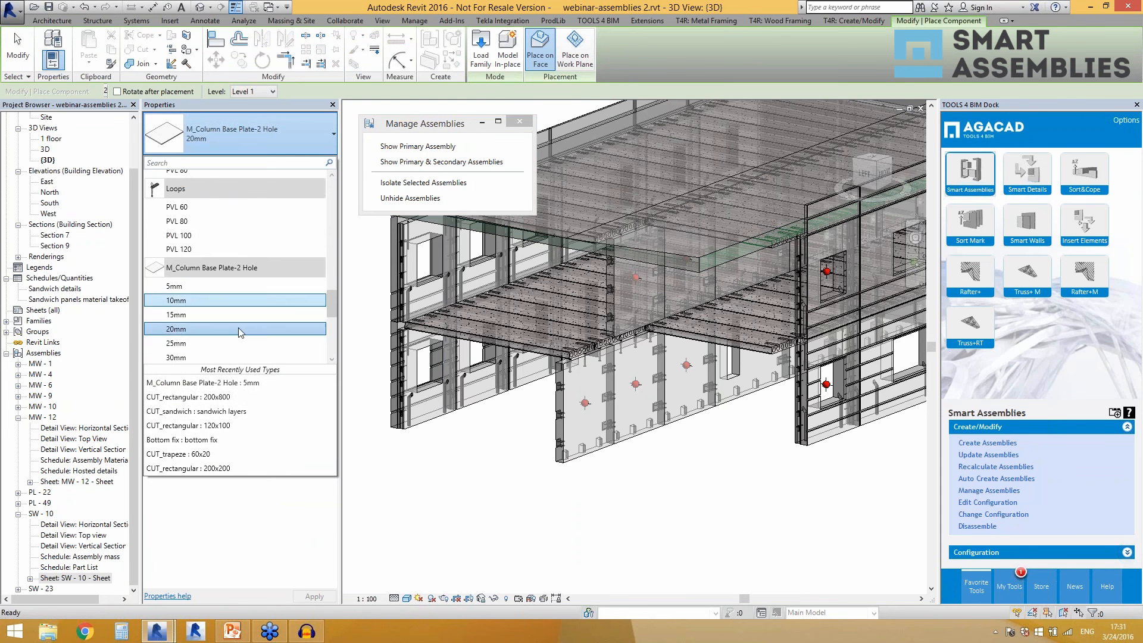
pyautogui.click(238, 326)
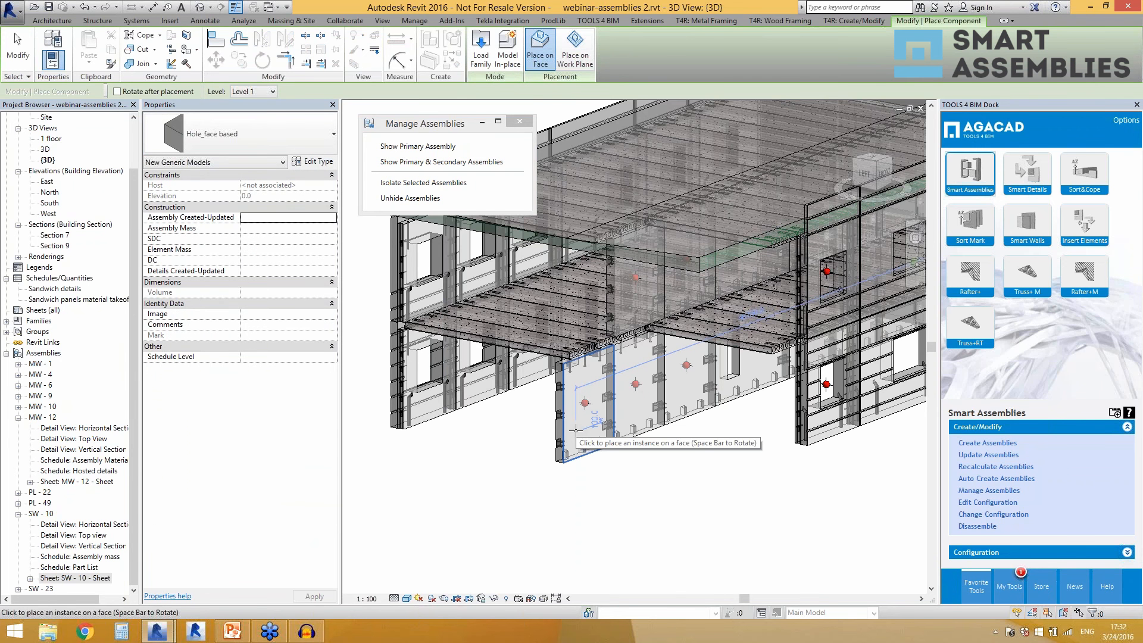
pyautogui.click(575, 430)
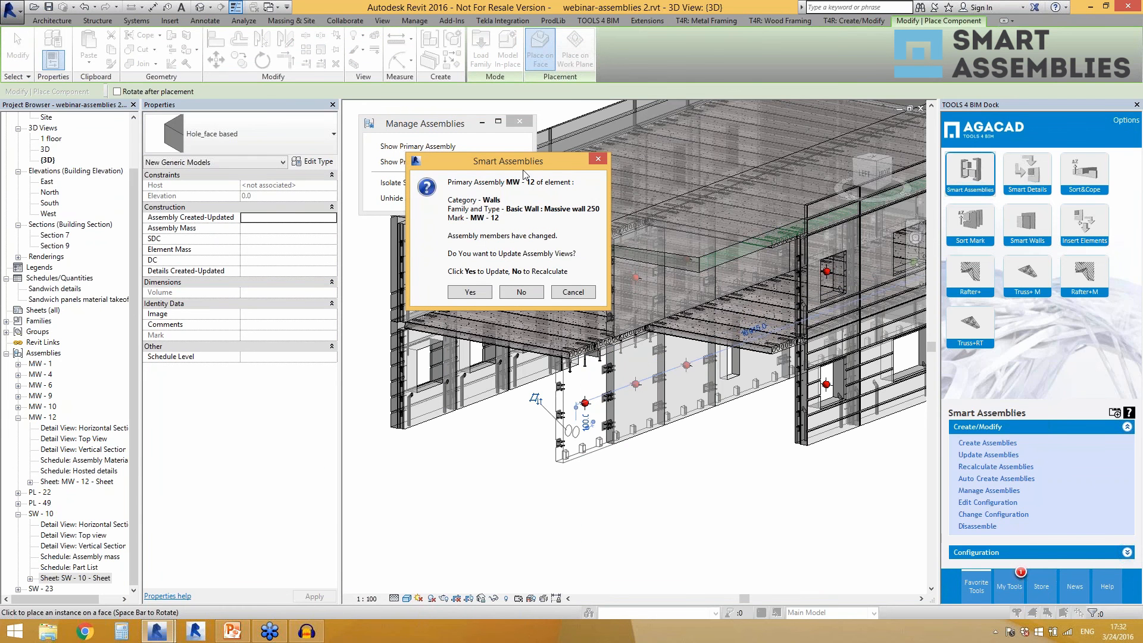
pyautogui.moveTo(490, 161); pyautogui.dragTo(640, 159)
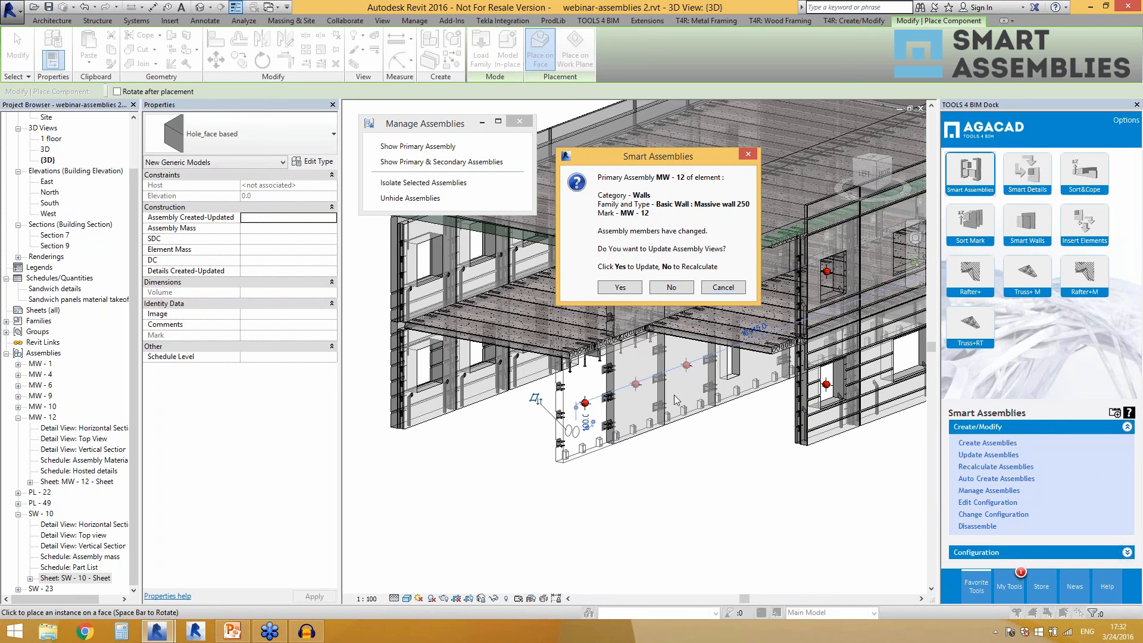
# Recalculate the MW - 12 assembly instead of updating its views, and check the holes on the outermost and adjacent MW - 12 walls.
pyautogui.click(665, 288)
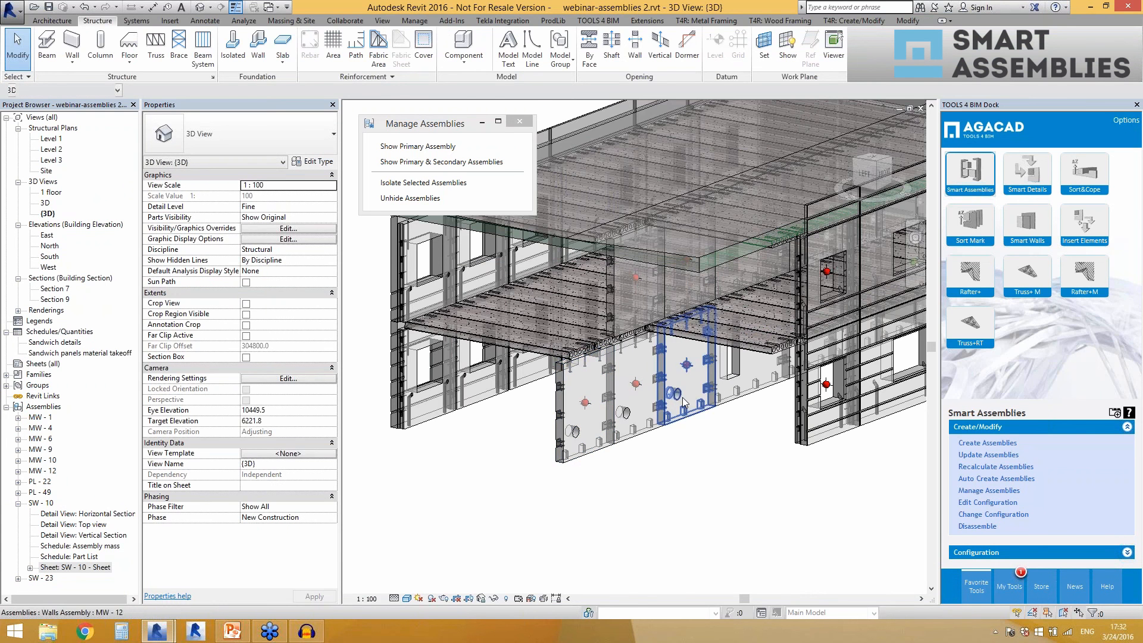
pyautogui.click(581, 456)
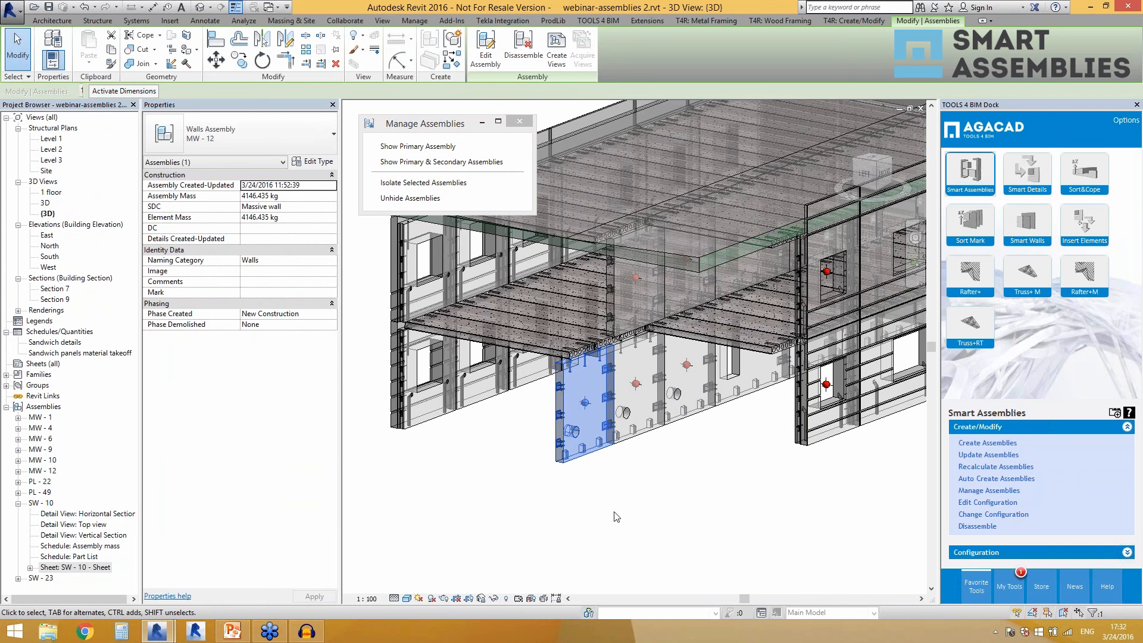
pyautogui.click(617, 517)
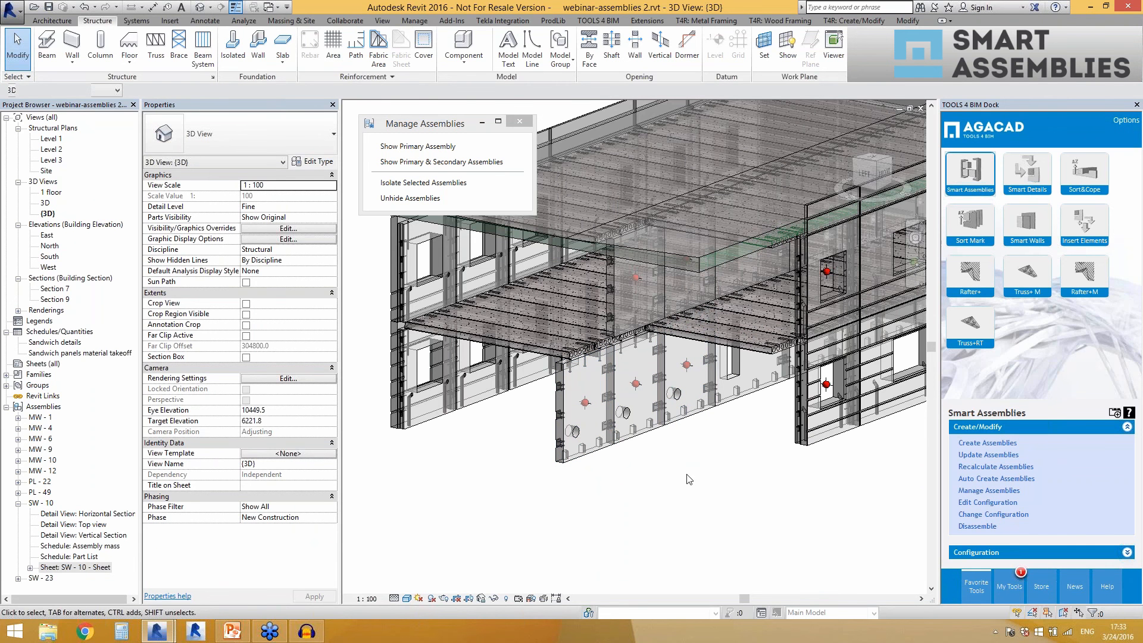
pyautogui.click(568, 427)
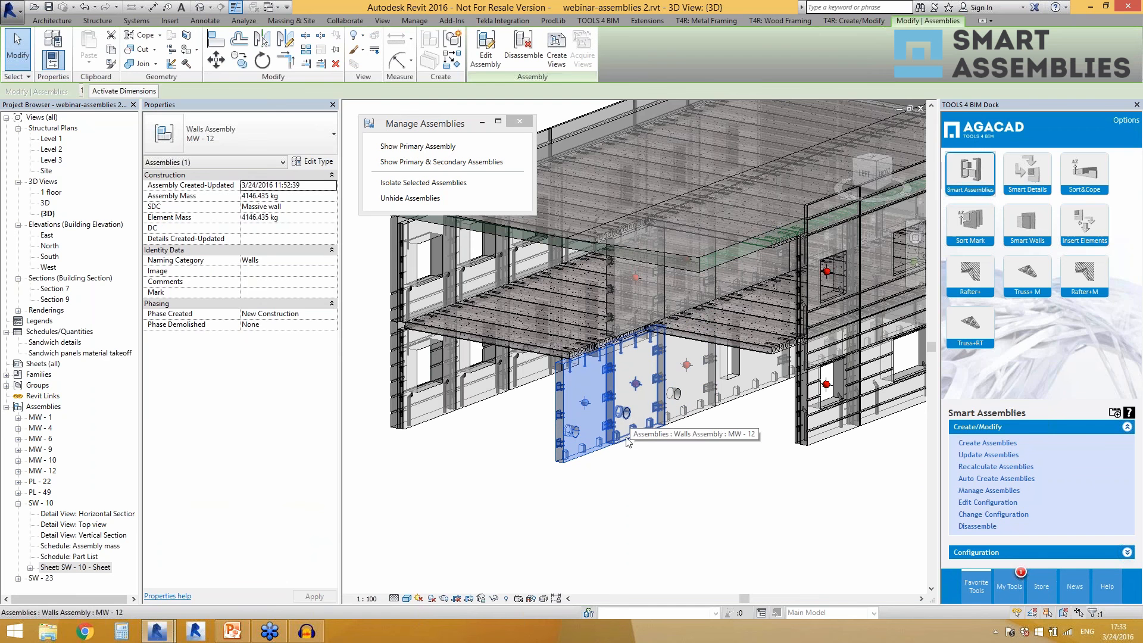
pyautogui.click(653, 458)
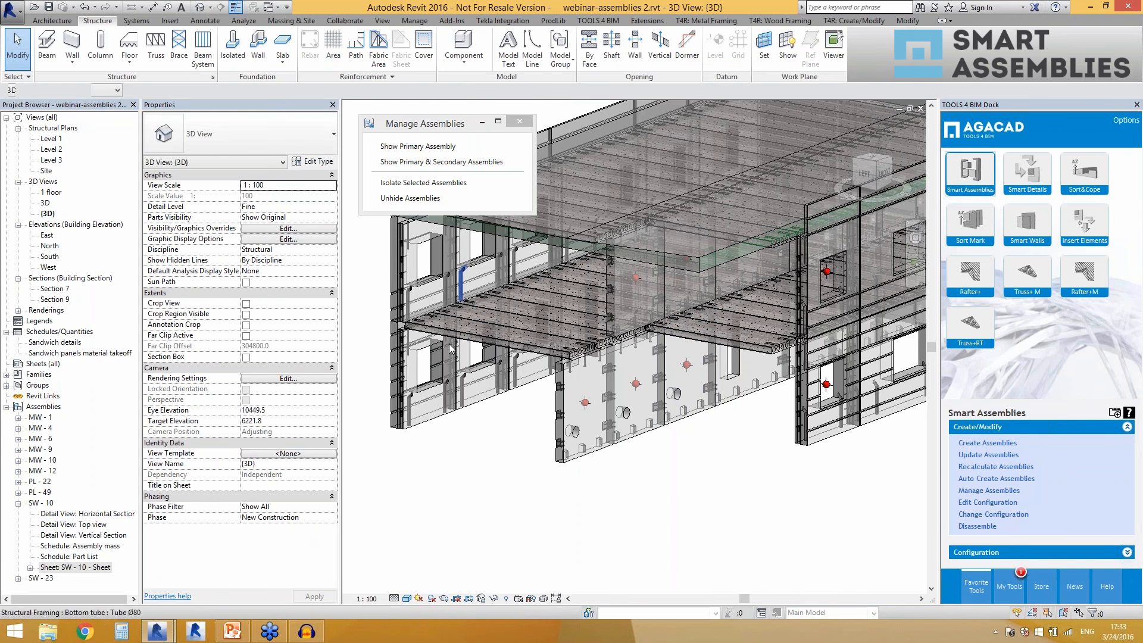
# Place an M_Column Base Plate-2 Hole component of type 20mm on the upper part of the outermost MW - 12 wall's face.
pyautogui.click(463, 43)
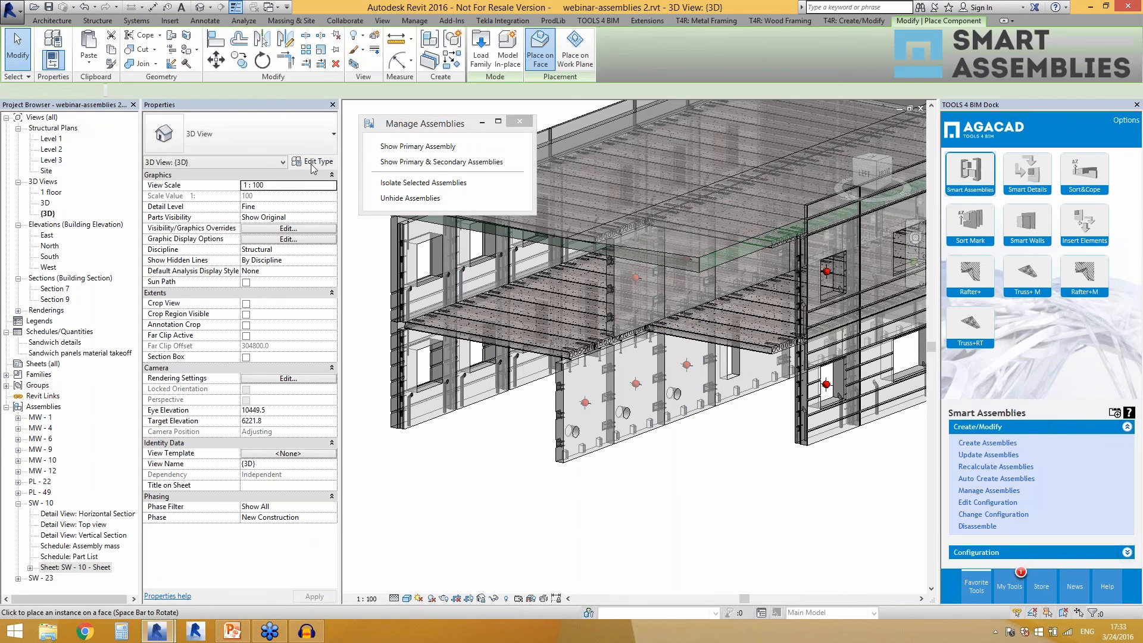
pyautogui.click(283, 144)
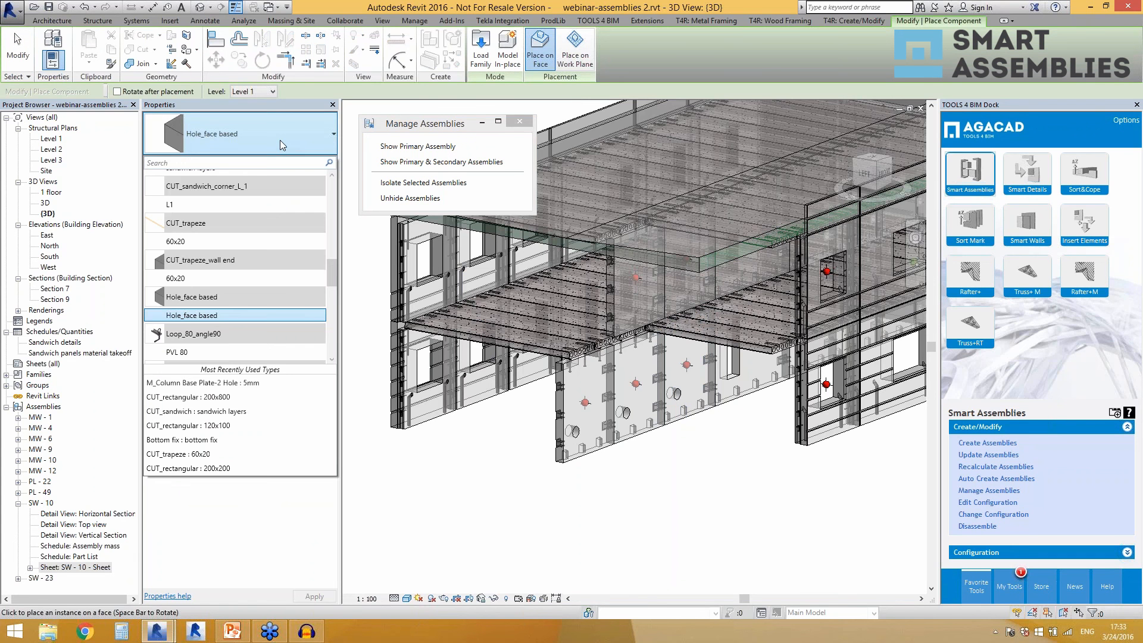
pyautogui.scroll(-2, 268, 233)
pyautogui.scroll(-5, 265, 233)
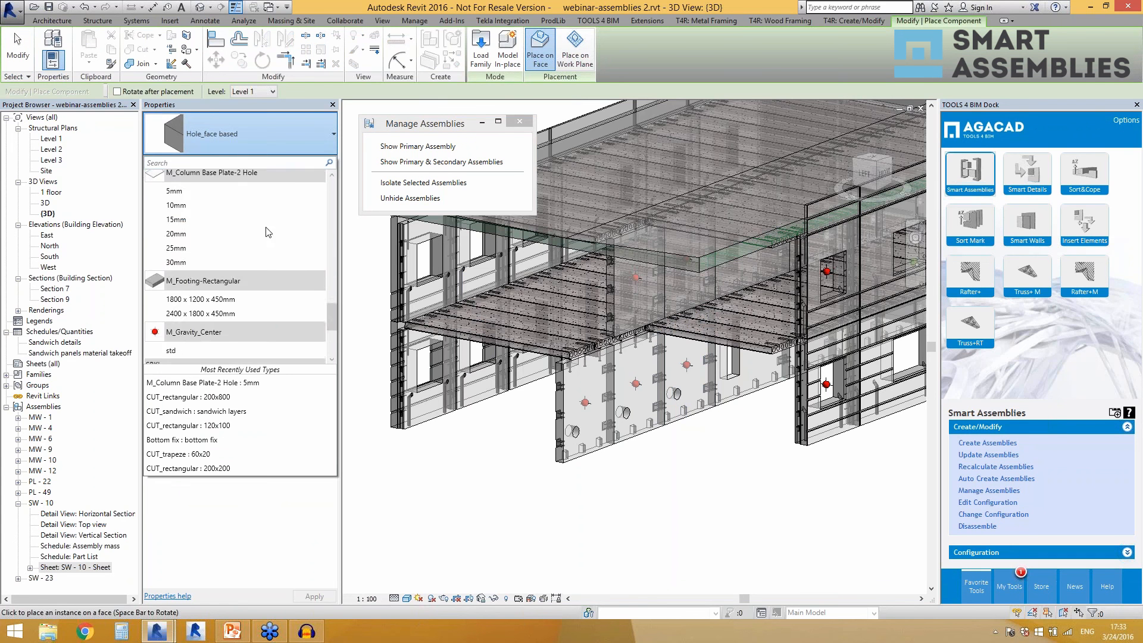
pyautogui.click(236, 234)
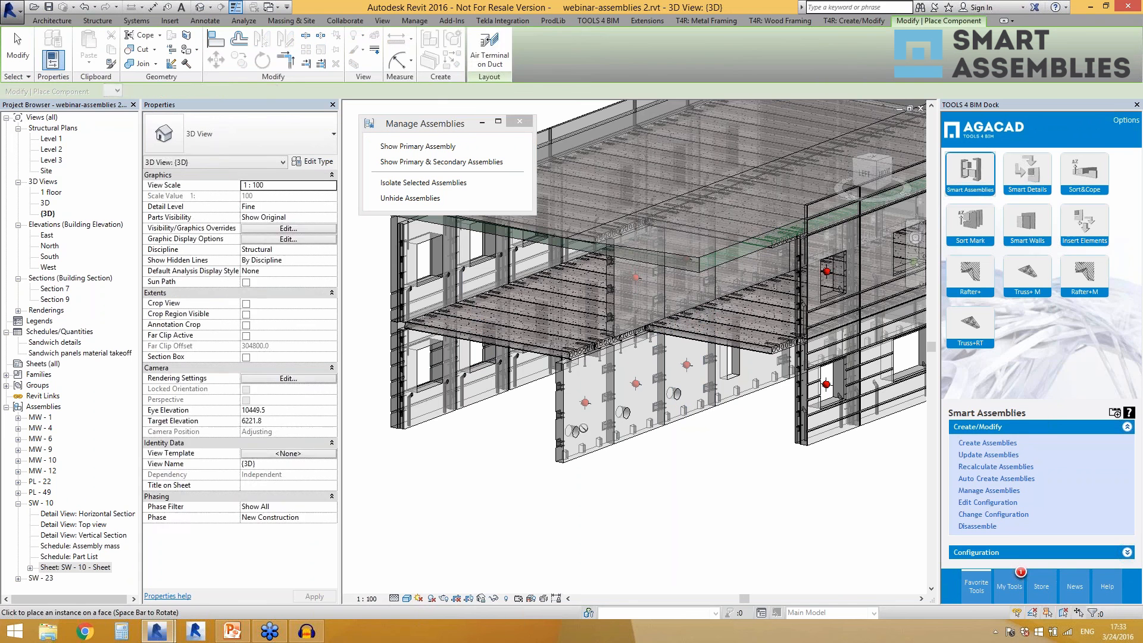
pyautogui.click(576, 387)
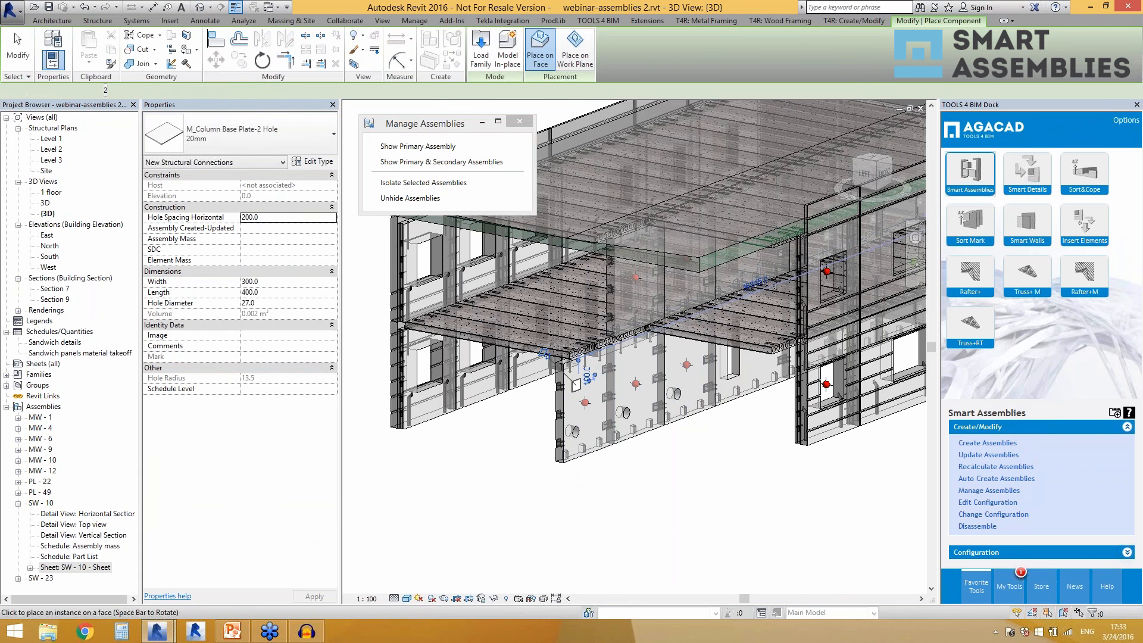
pyautogui.press('Escape')
pyautogui.press('Escape')
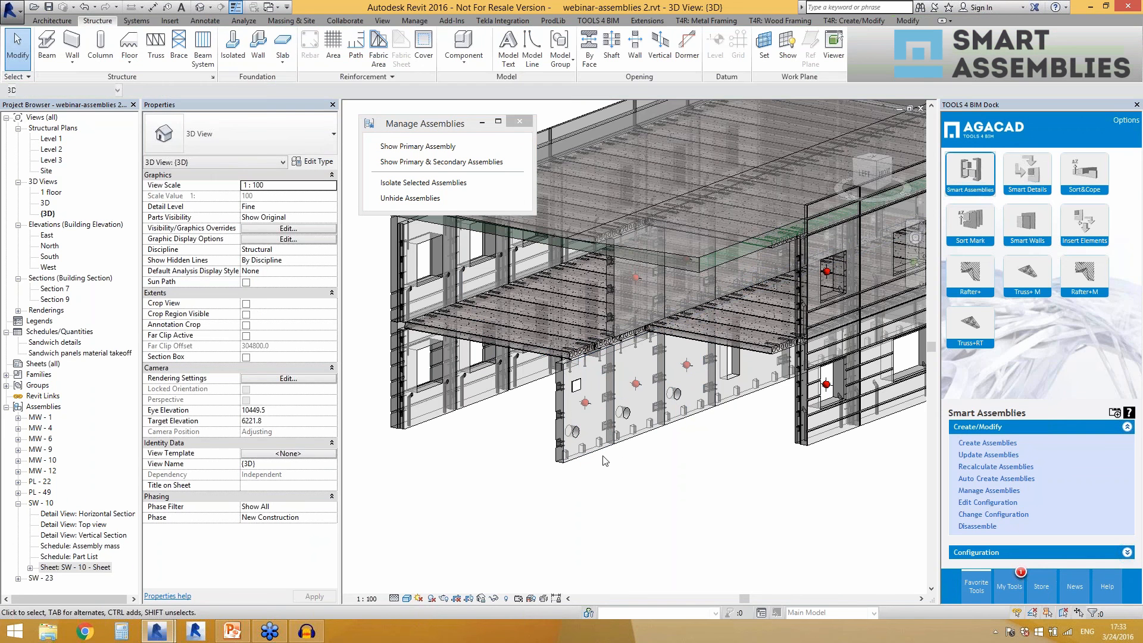
# Select the outermost MW - 12 wall assembly and its base plate separately to check whether the plate belongs to the assembly.
pyautogui.click(597, 453)
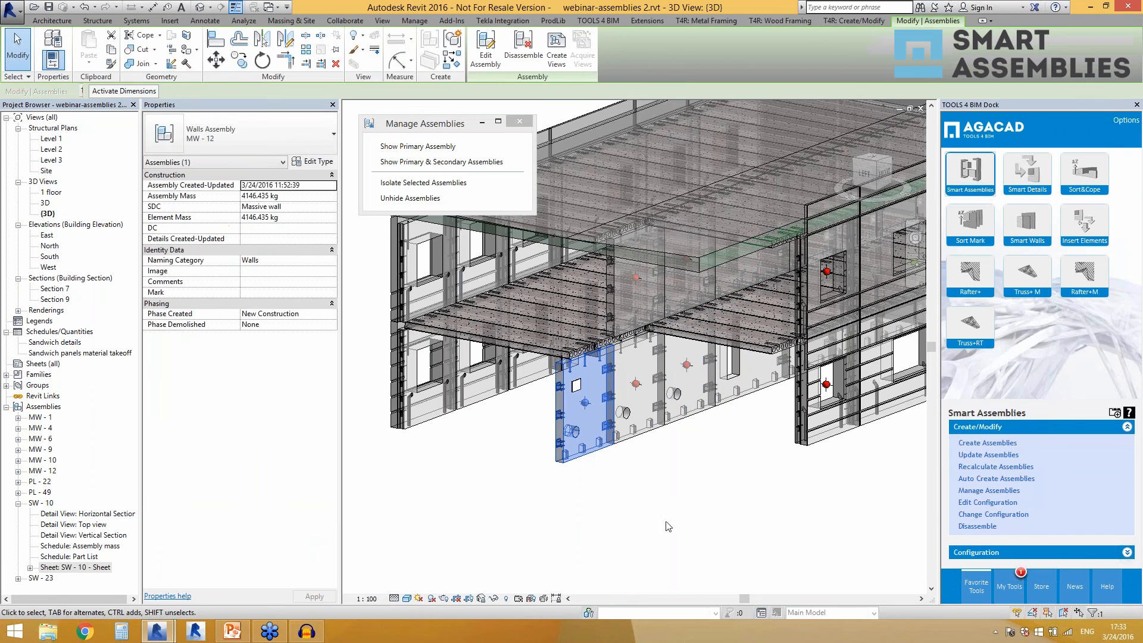
pyautogui.press('Escape')
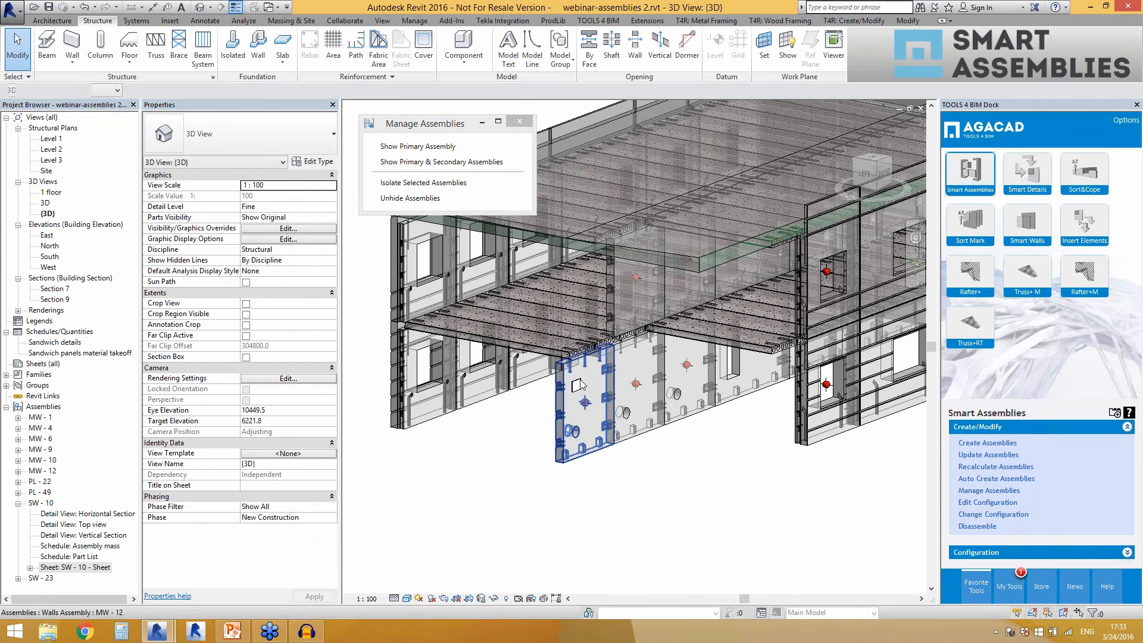
pyautogui.click(591, 453)
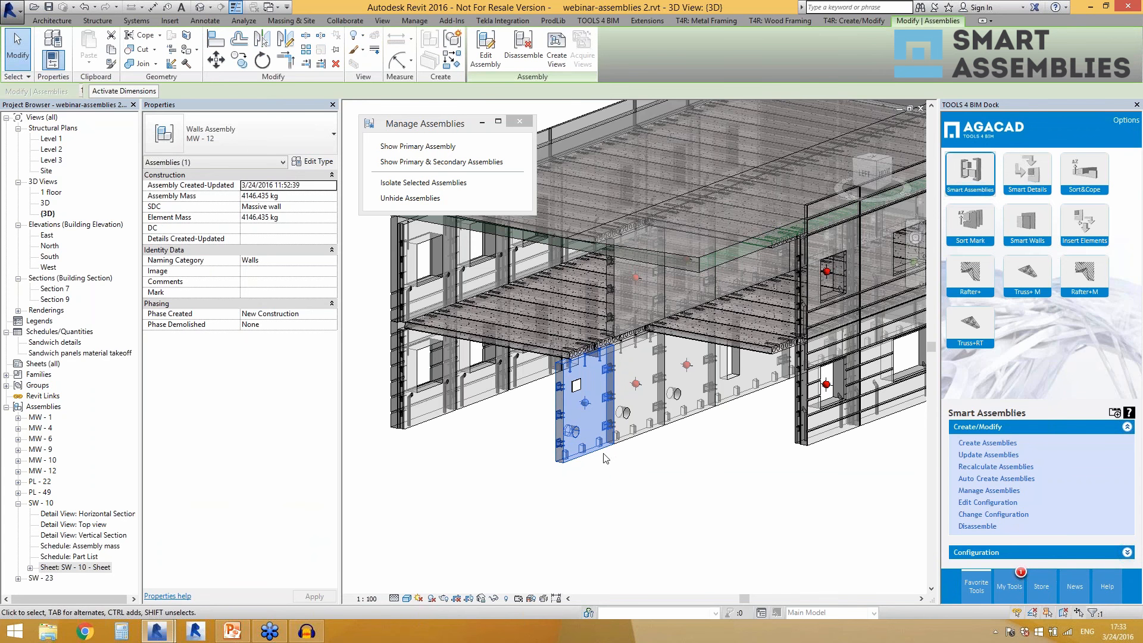
pyautogui.click(576, 385)
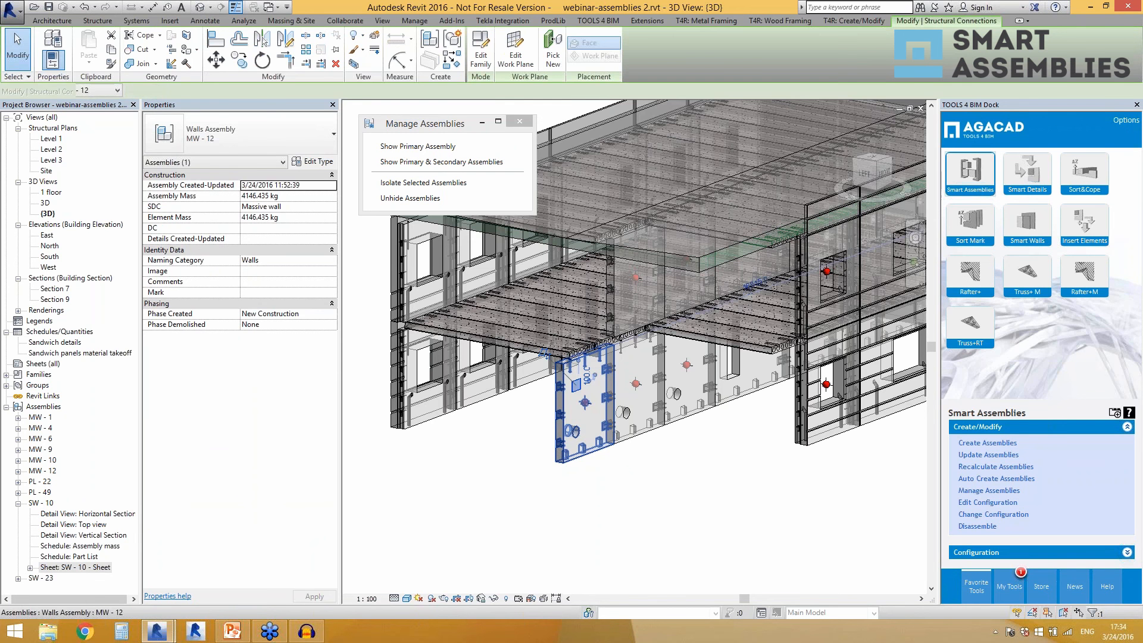
pyautogui.click(502, 457)
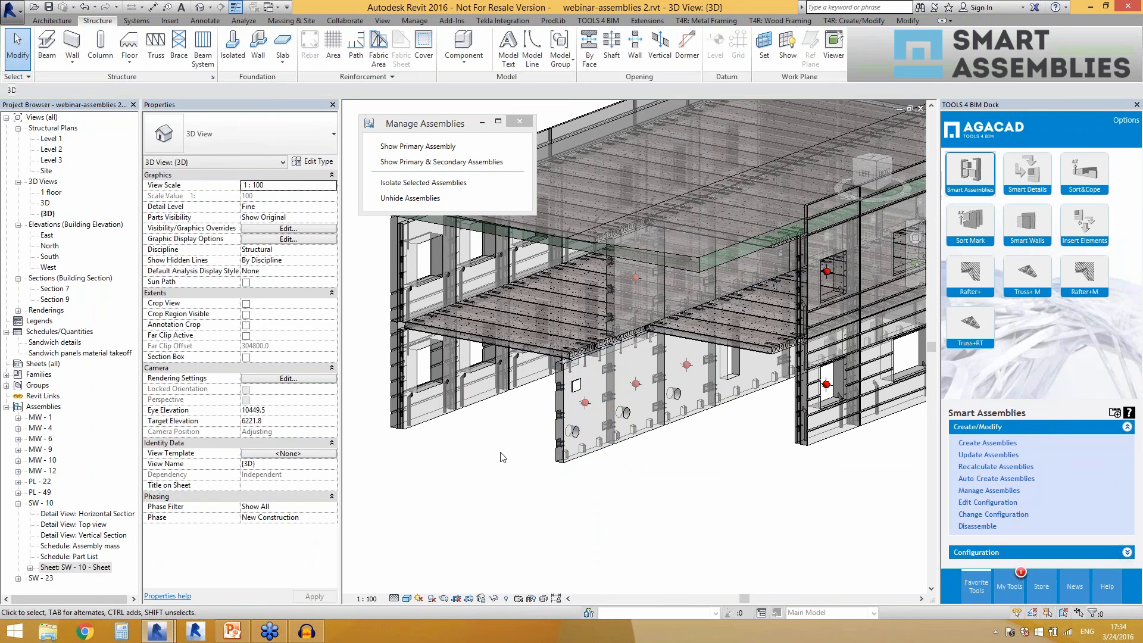
# Run Update Assemblies on the outermost MW - 12 wall assembly.
pyautogui.click(587, 453)
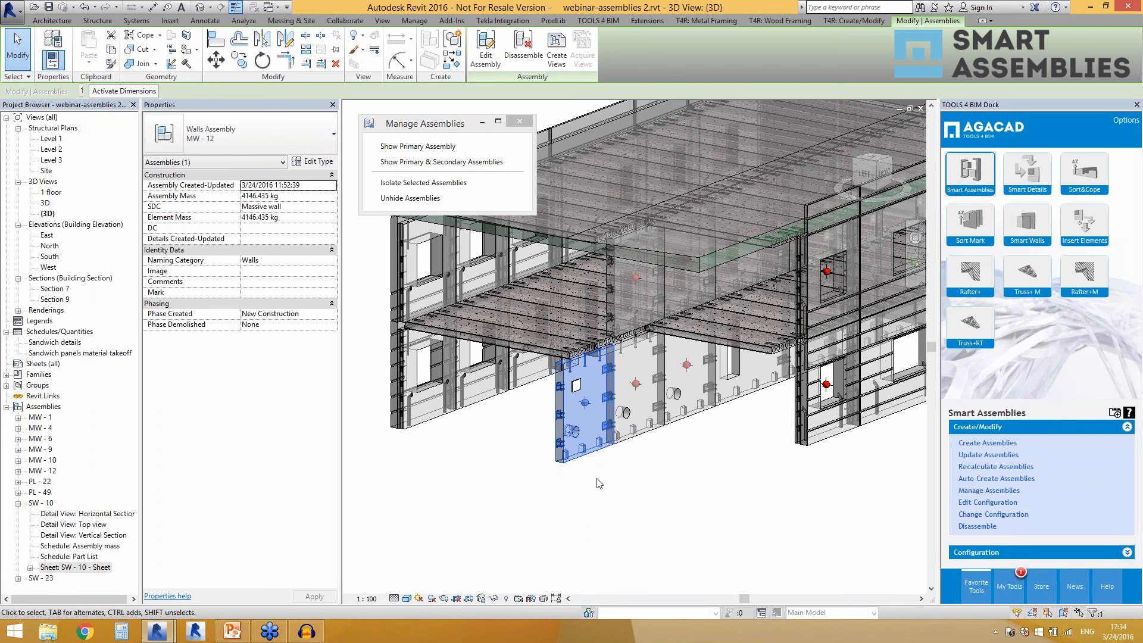
pyautogui.click(979, 456)
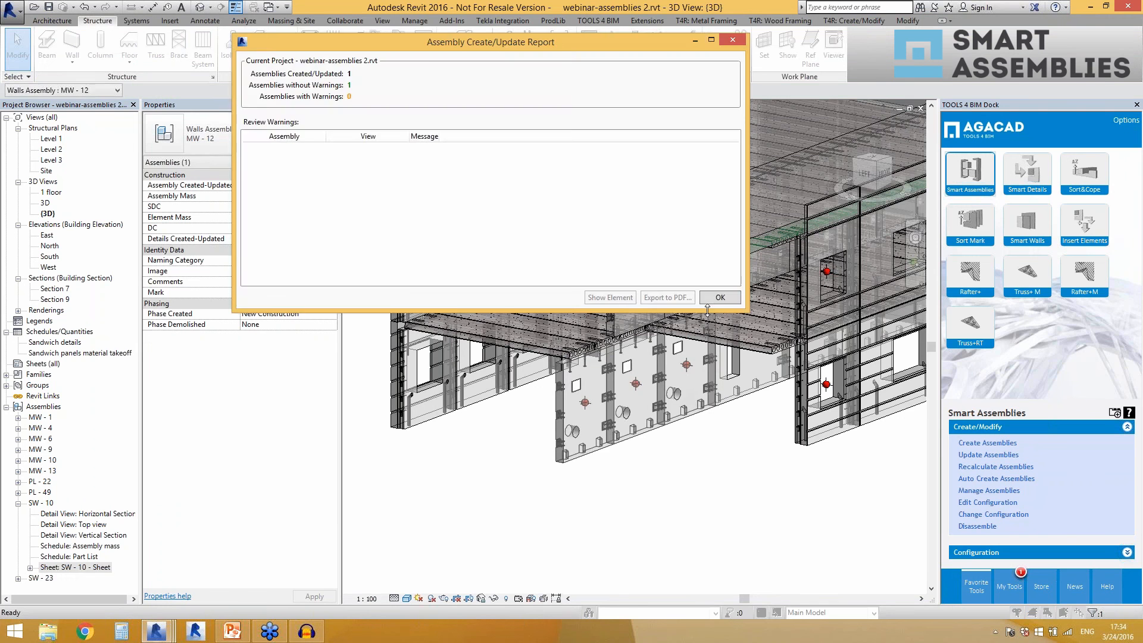
pyautogui.click(711, 299)
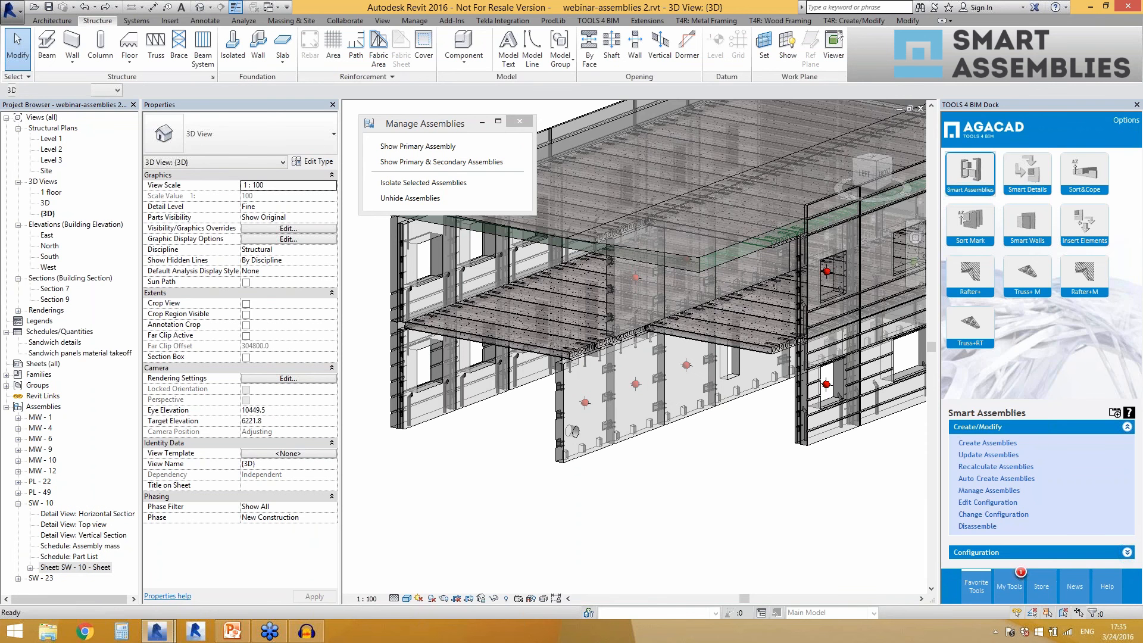
# Try placing a Hole_face based component on the second MW - 12 wall, rejecting a new primary assembly and showing primary assembly MW - 12.
pyautogui.click(604, 451)
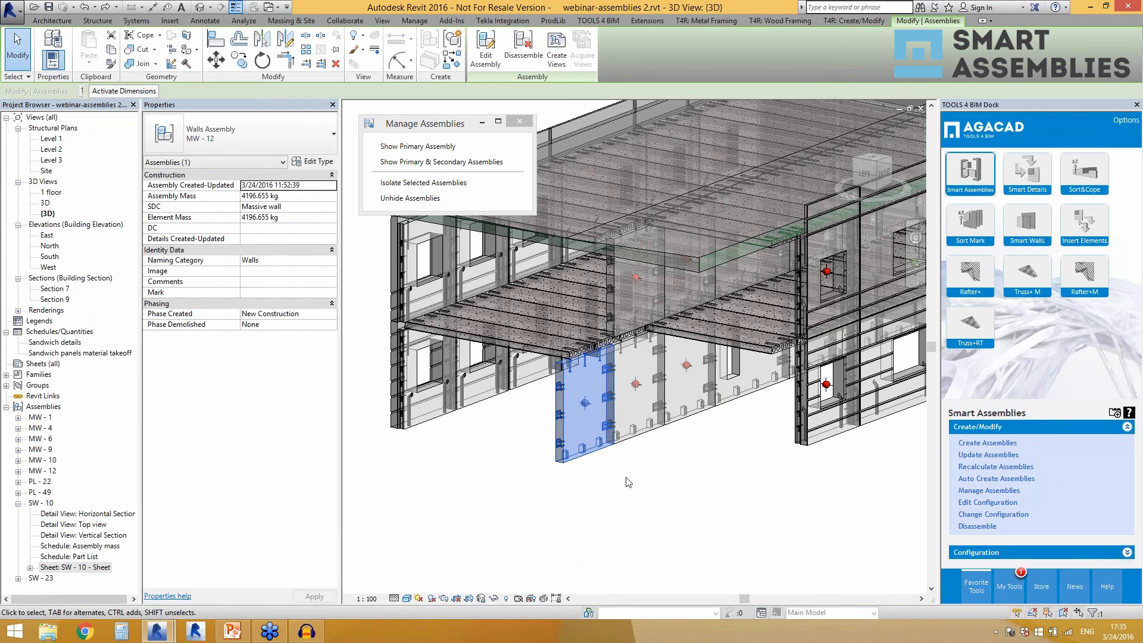
pyautogui.click(628, 483)
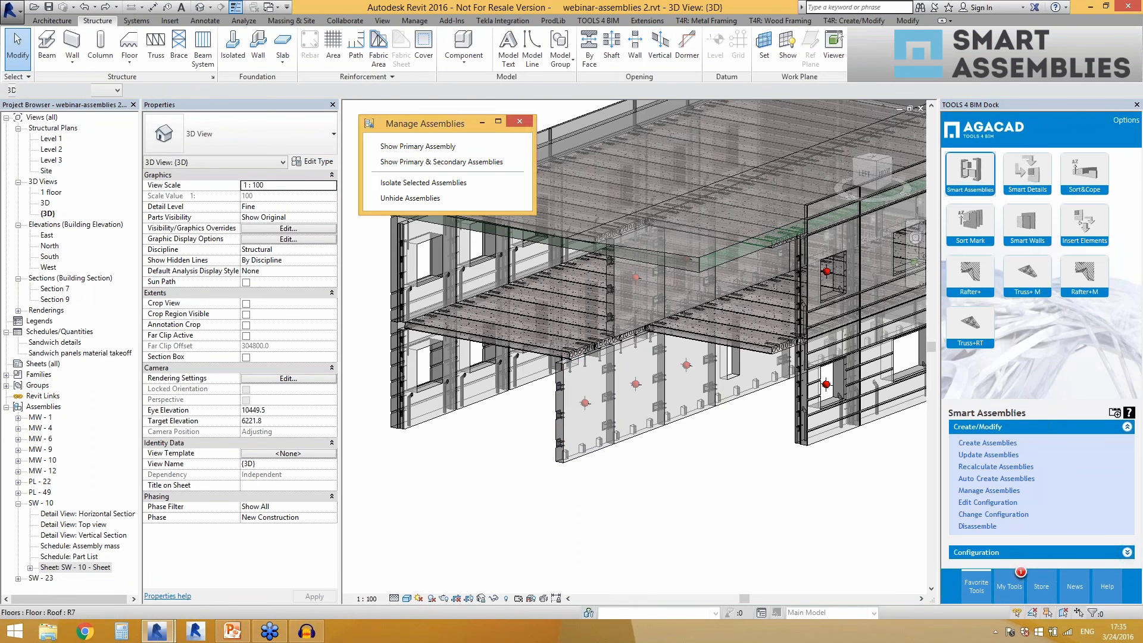
pyautogui.click(464, 48)
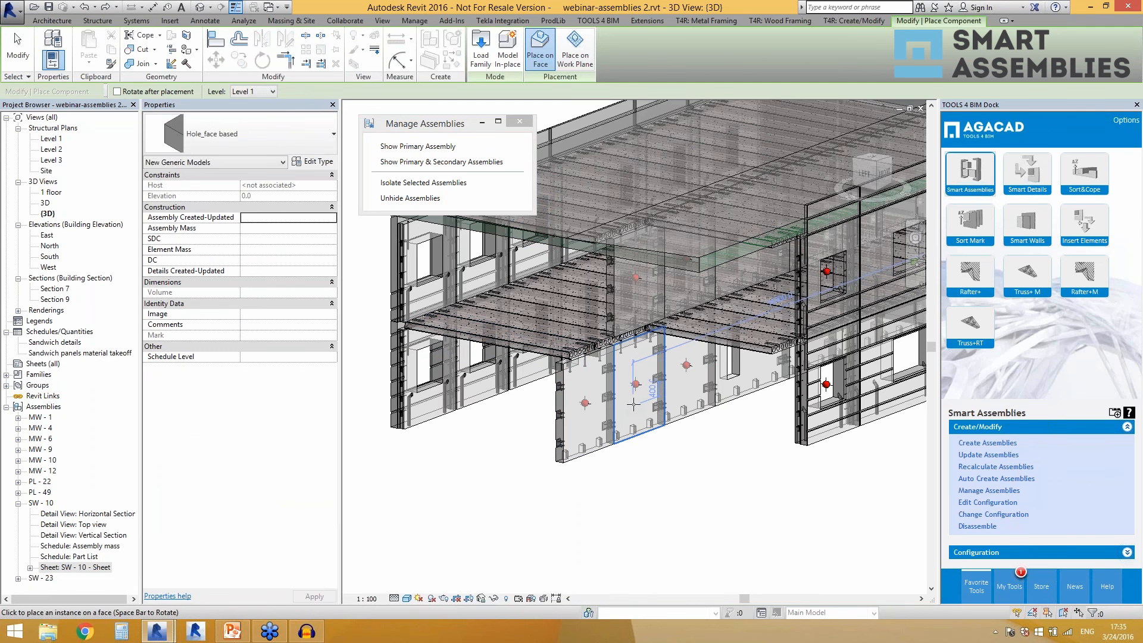
pyautogui.click(636, 384)
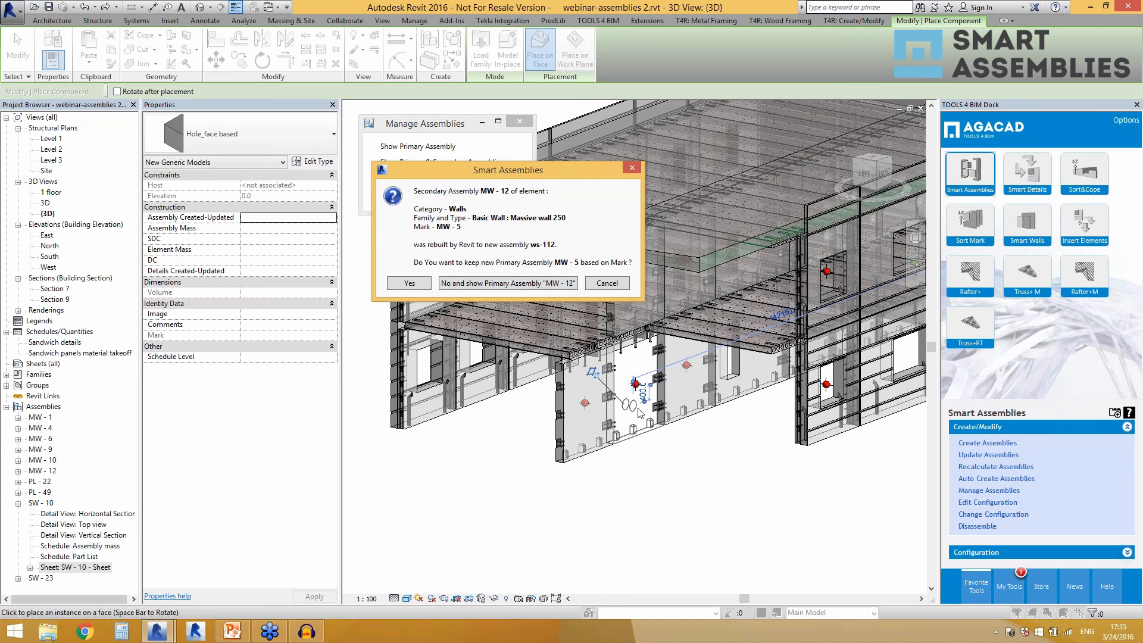
pyautogui.click(490, 285)
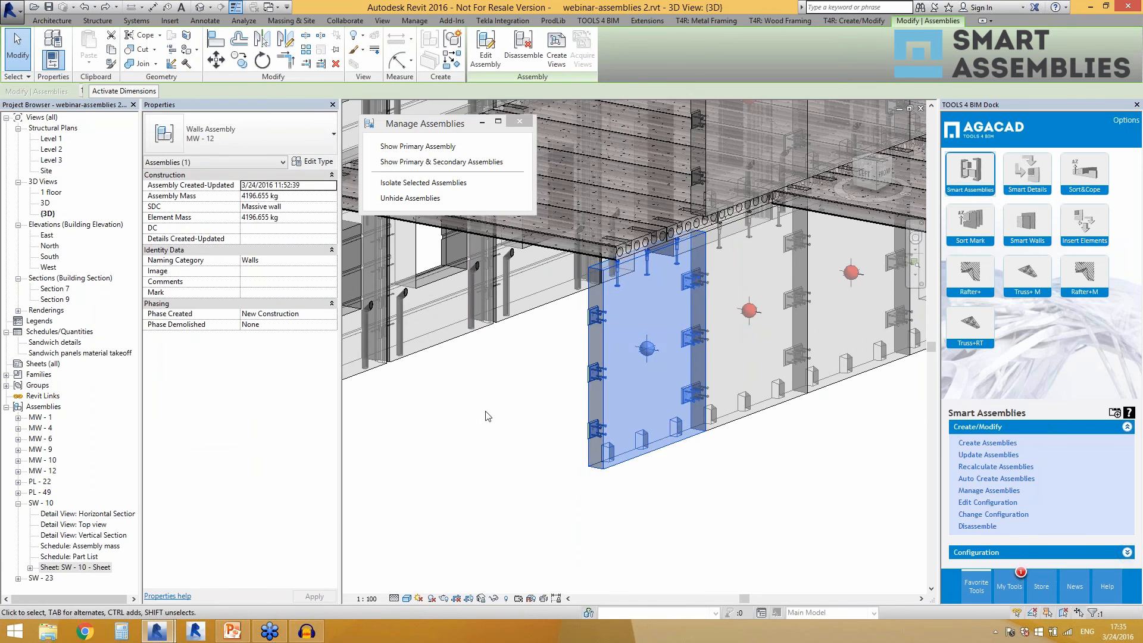
pyautogui.scroll(-3, 566, 429)
pyautogui.click(667, 450)
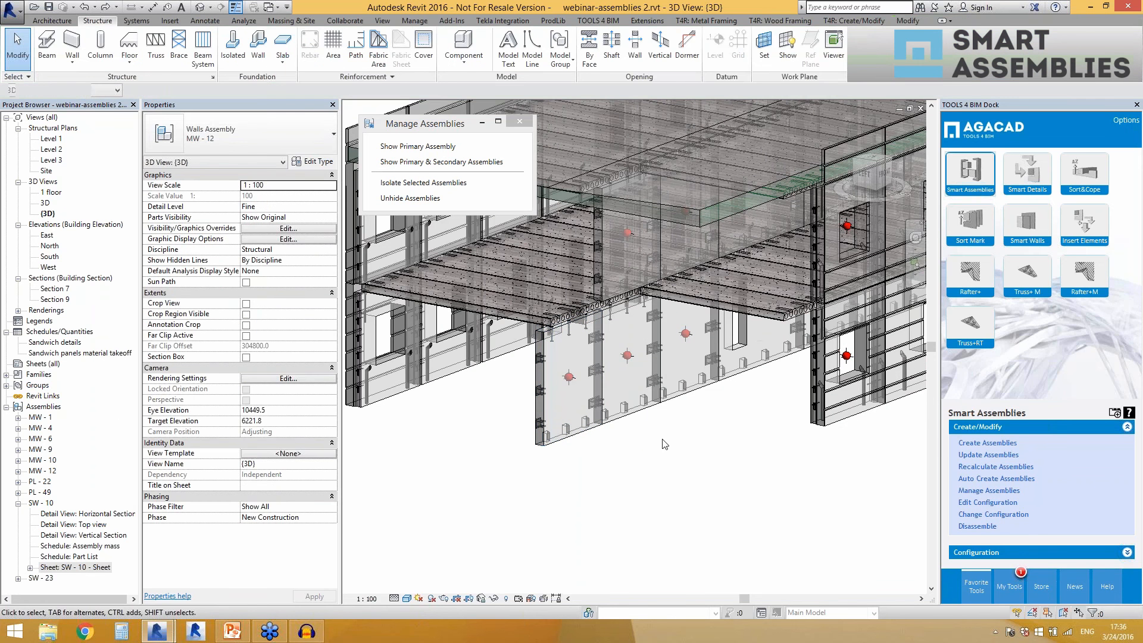
pyautogui.click(639, 411)
pyautogui.click(673, 479)
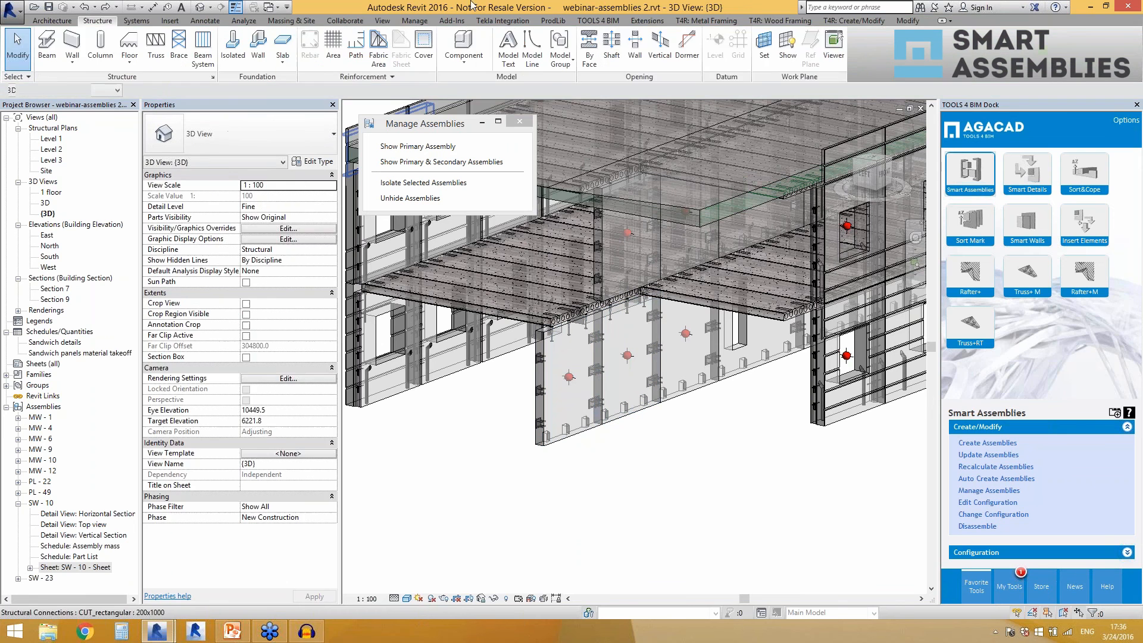
# Place a Hole_face based component on the lower part of the second MW - 12 wall, keeping the new primary assembly MW - 5.
pyautogui.click(464, 46)
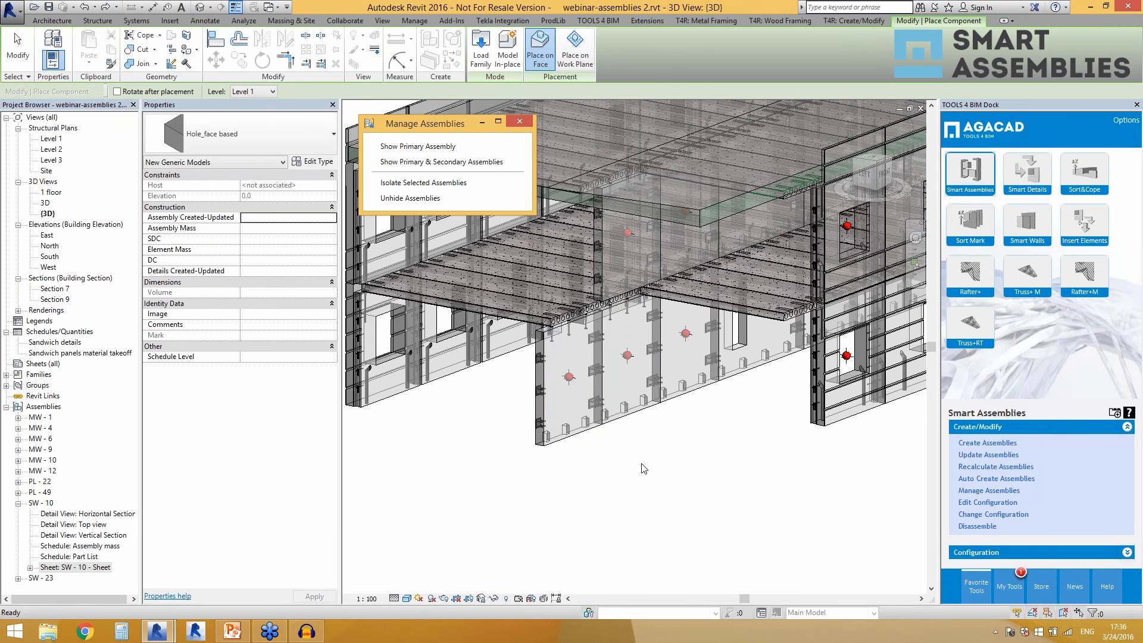
pyautogui.click(643, 420)
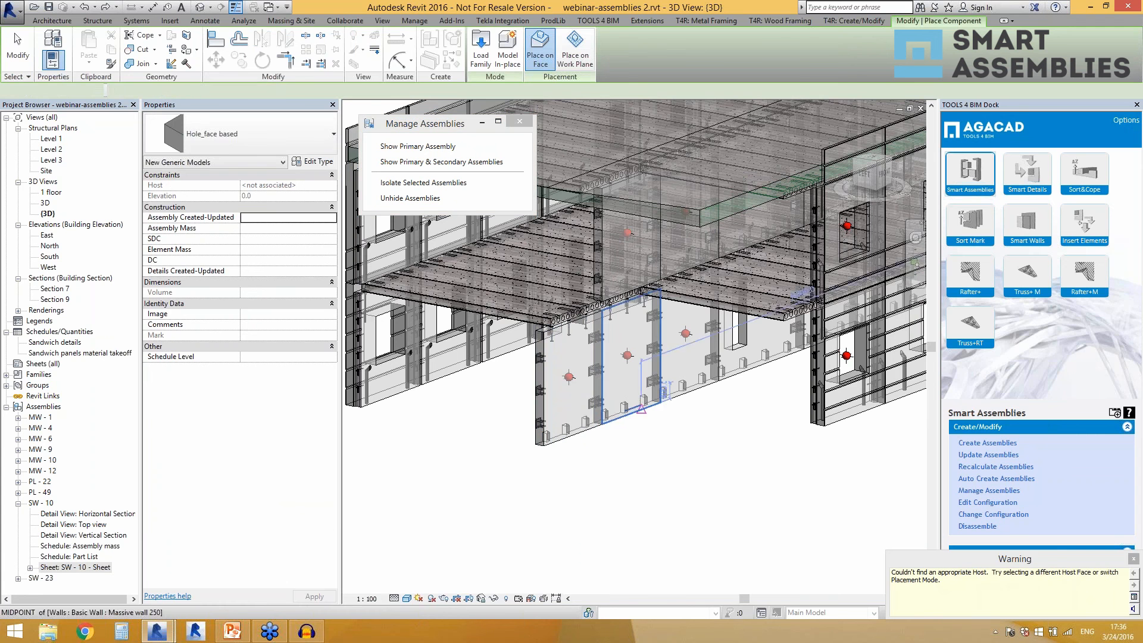
pyautogui.press('Escape')
pyautogui.press('Escape')
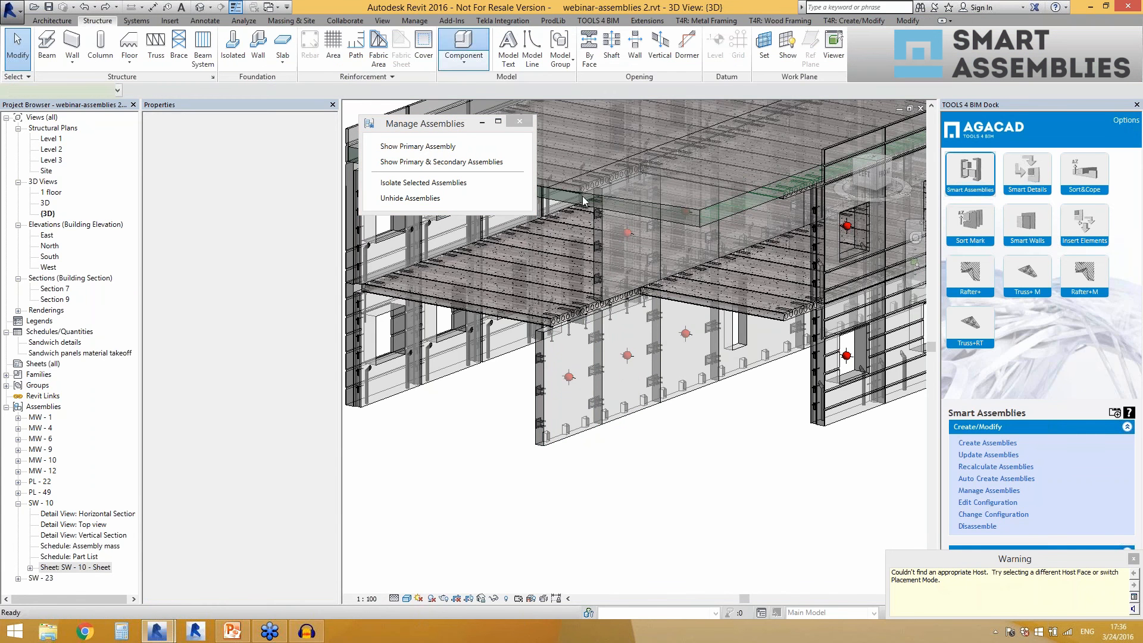
pyautogui.click(622, 381)
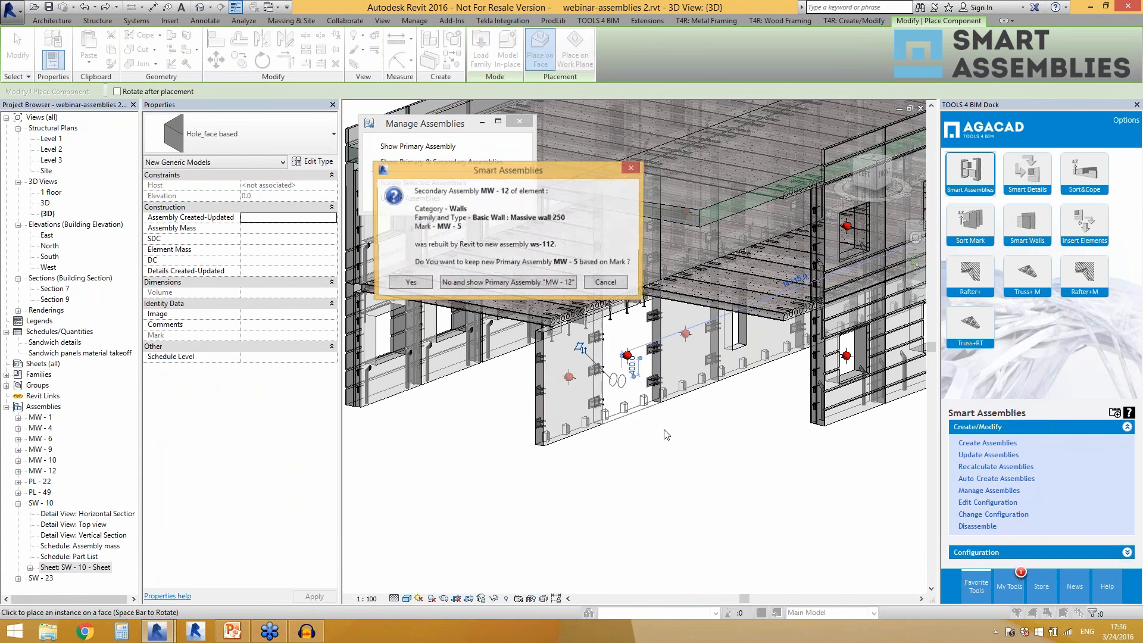
pyautogui.click(410, 284)
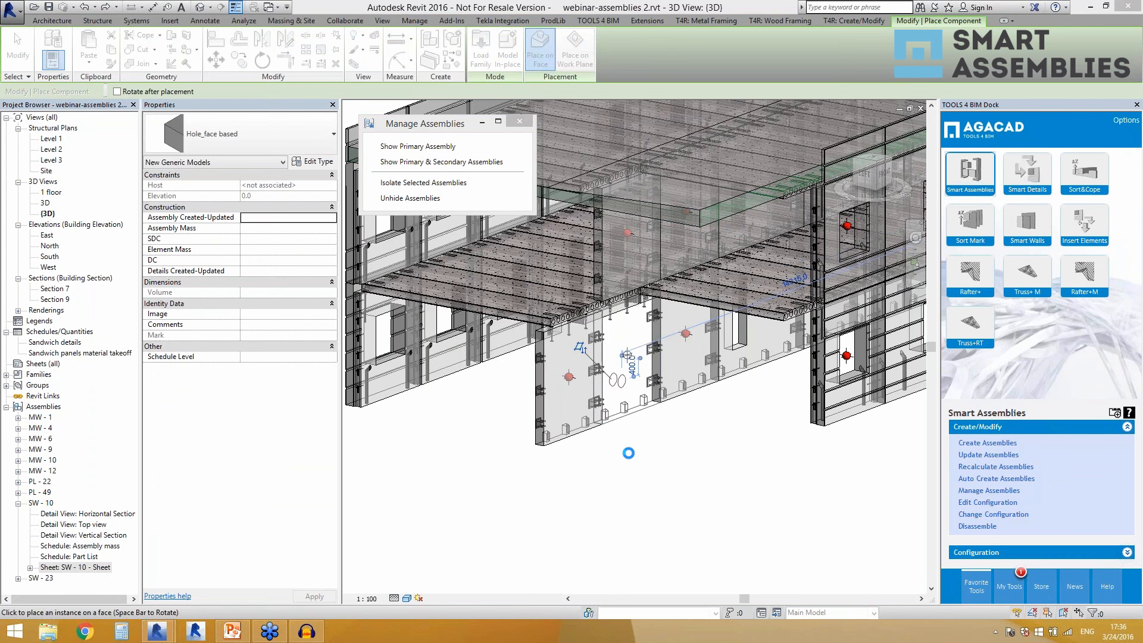
pyautogui.press('Escape')
pyautogui.press('Escape')
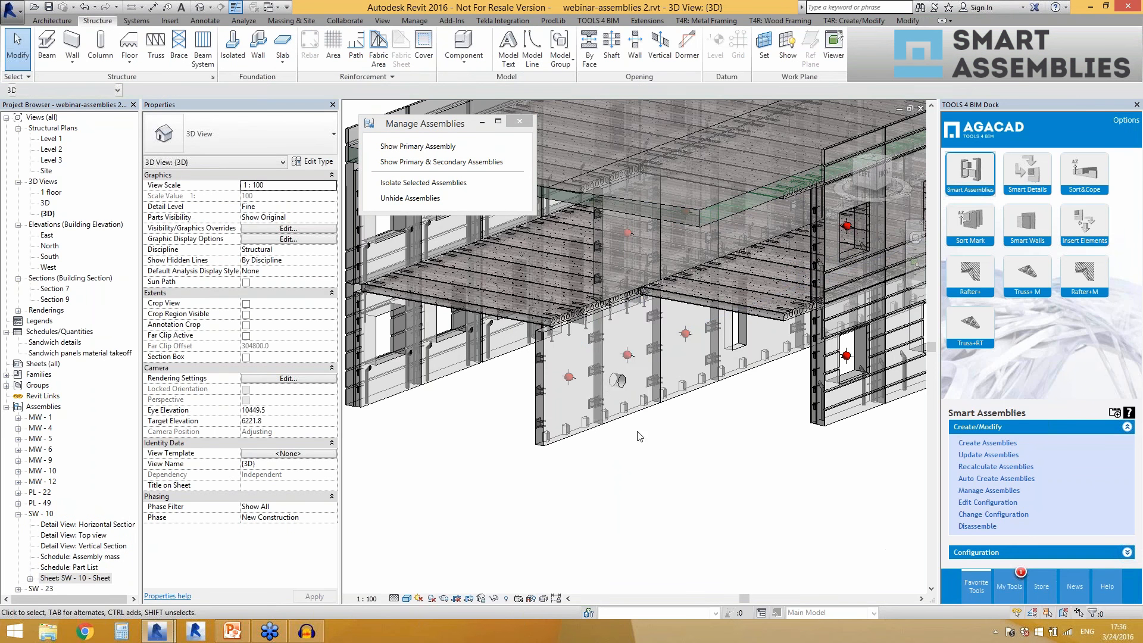
# Select the MW - 5 wall assembly and expand MW - 5 and MW - 12 in the Project Browser to compare their views and sheets.
pyautogui.click(635, 416)
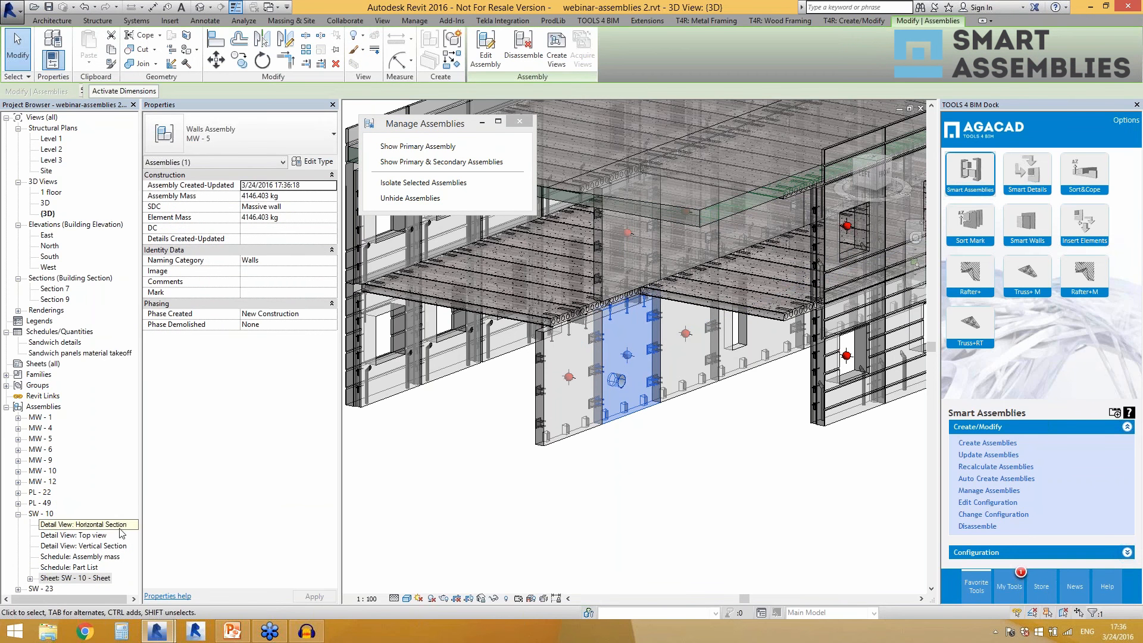
pyautogui.doubleClick(42, 439)
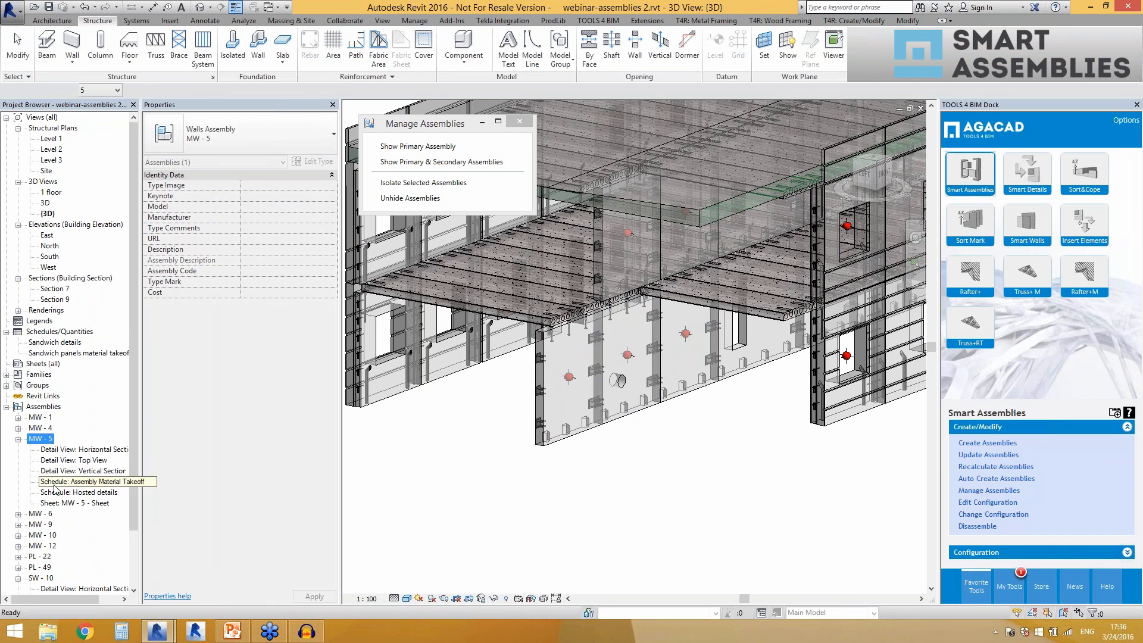
pyautogui.doubleClick(52, 546)
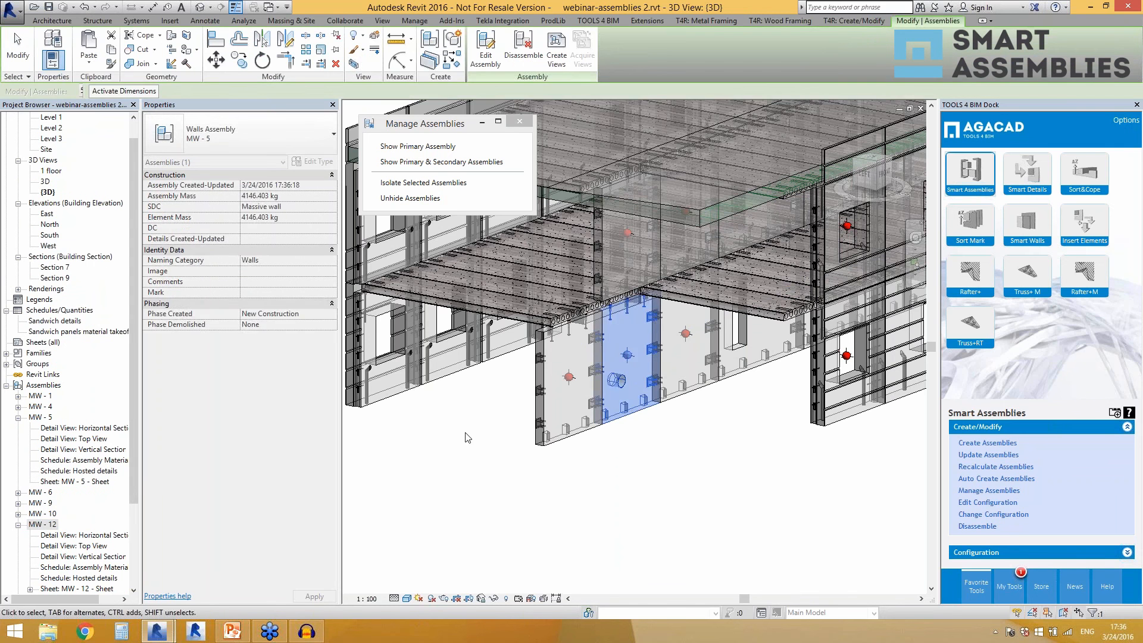
# Place 20mm M_Column Base Plate-2 Hole components on the lower part of the third wall and the upper part of the second wall.
pyautogui.scroll(-1, 465, 430)
pyautogui.click(638, 444)
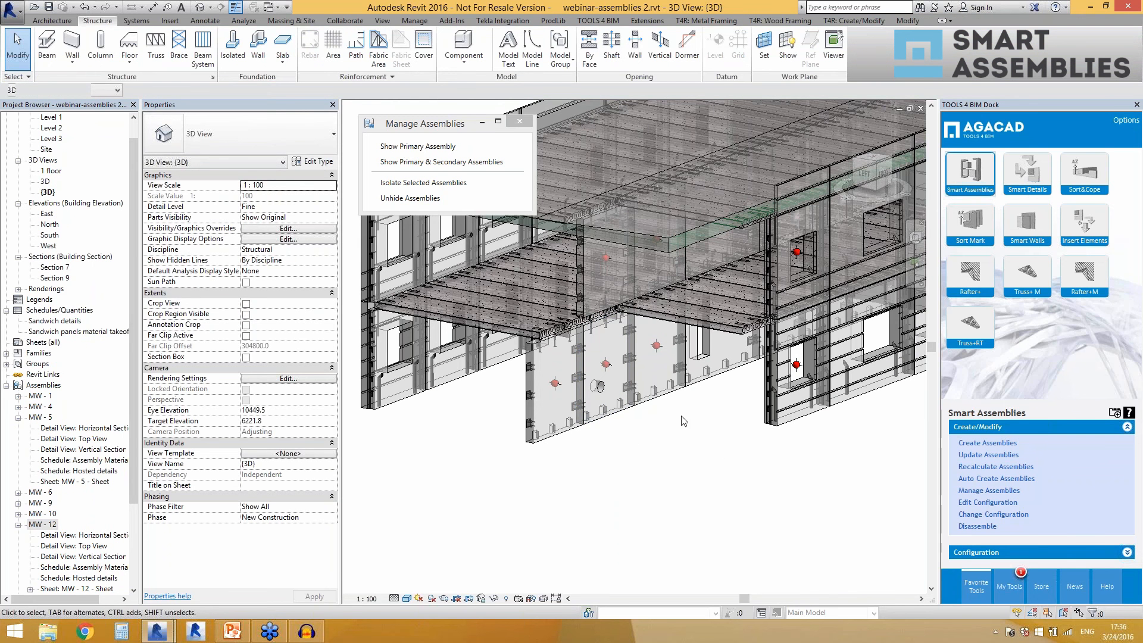
pyautogui.click(456, 50)
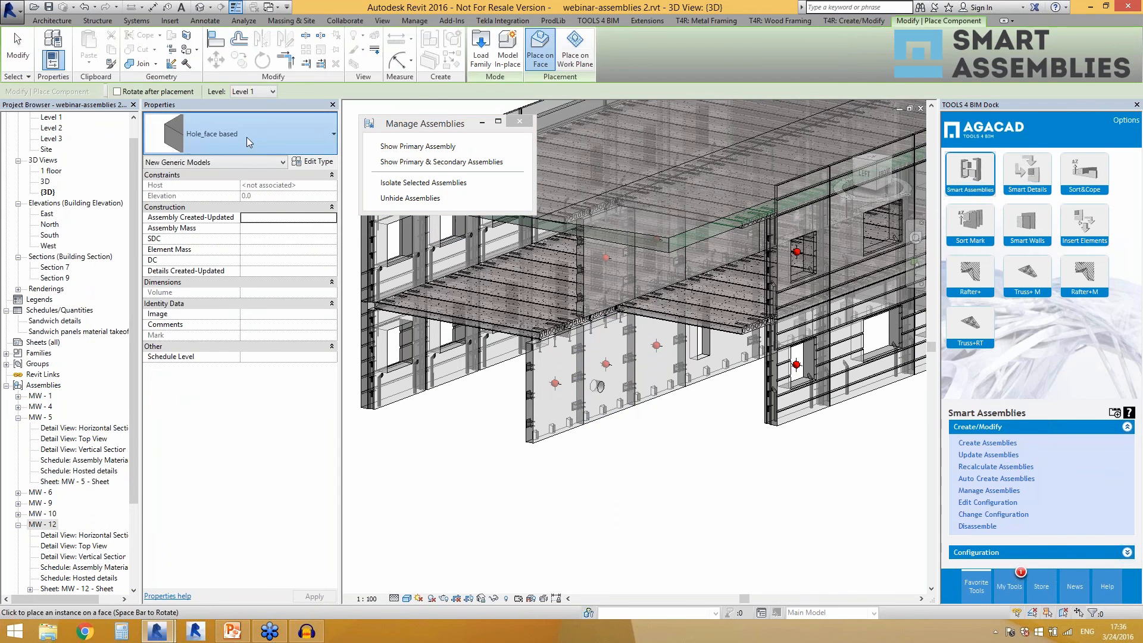
pyautogui.click(247, 137)
pyautogui.scroll(-3, 234, 348)
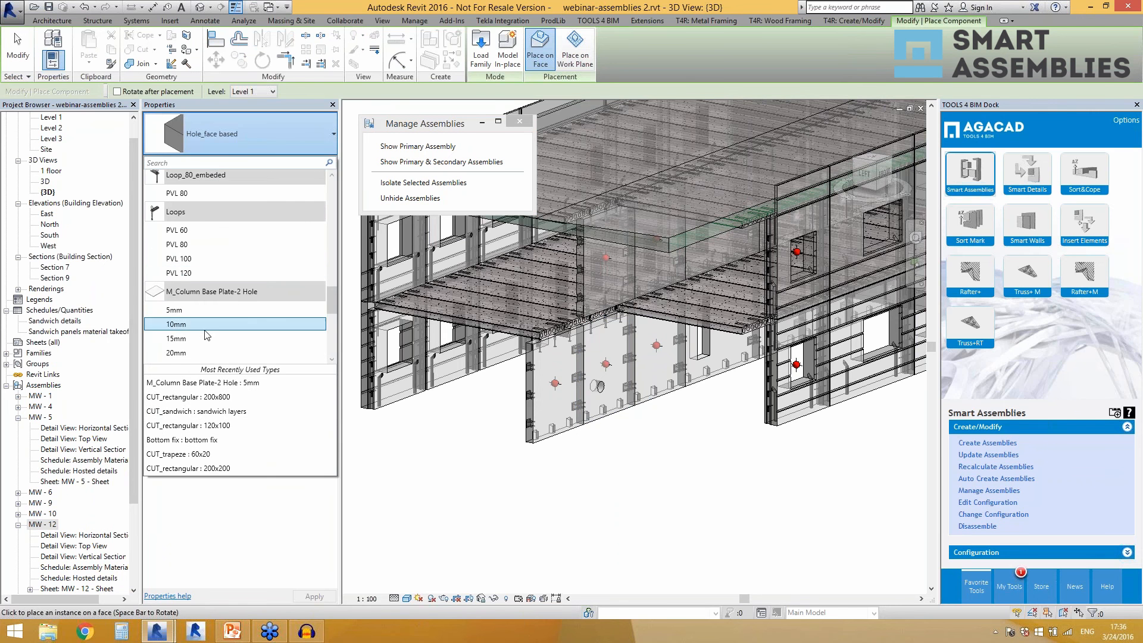
pyautogui.click(244, 348)
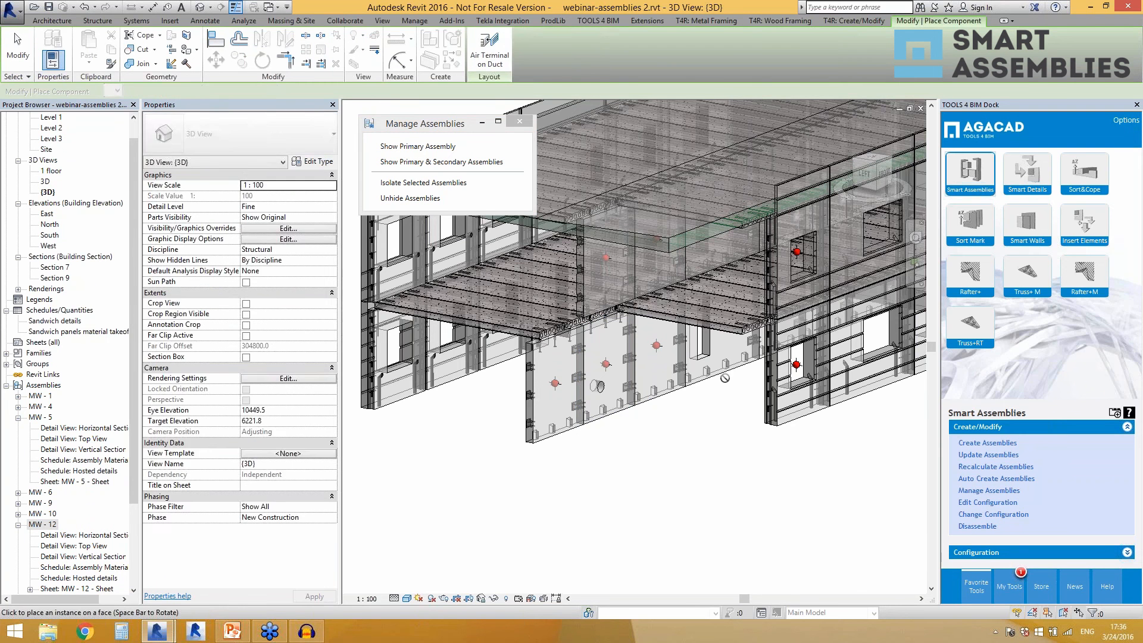
pyautogui.scroll(2, 721, 375)
pyautogui.click(631, 368)
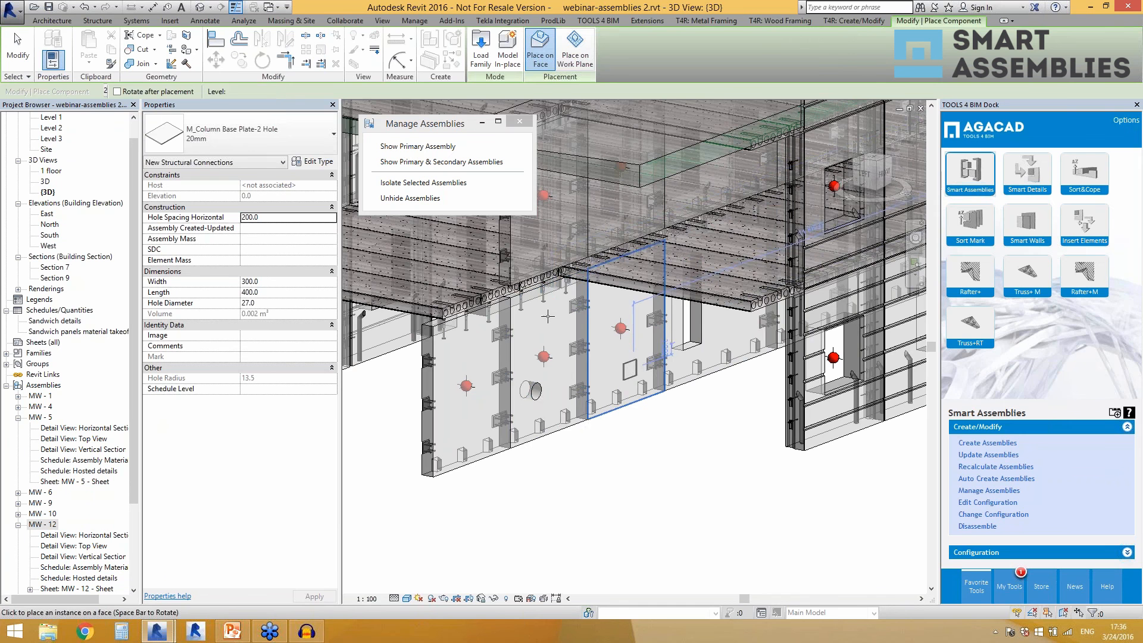
pyautogui.click(553, 325)
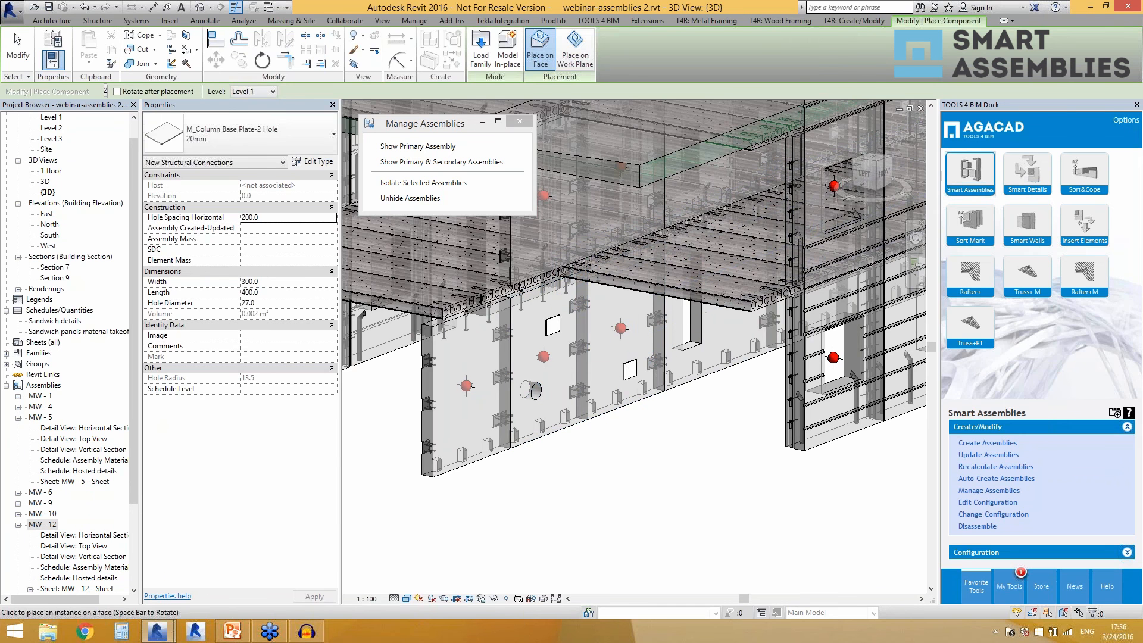
pyautogui.press('Escape')
pyautogui.press('Escape')
# Run Update Assemblies on the outermost MW - 12 wall, rejecting the new primary assembly MW - 13 and closing the report.
pyautogui.scroll(-2, 691, 437)
pyautogui.scroll(2, 694, 453)
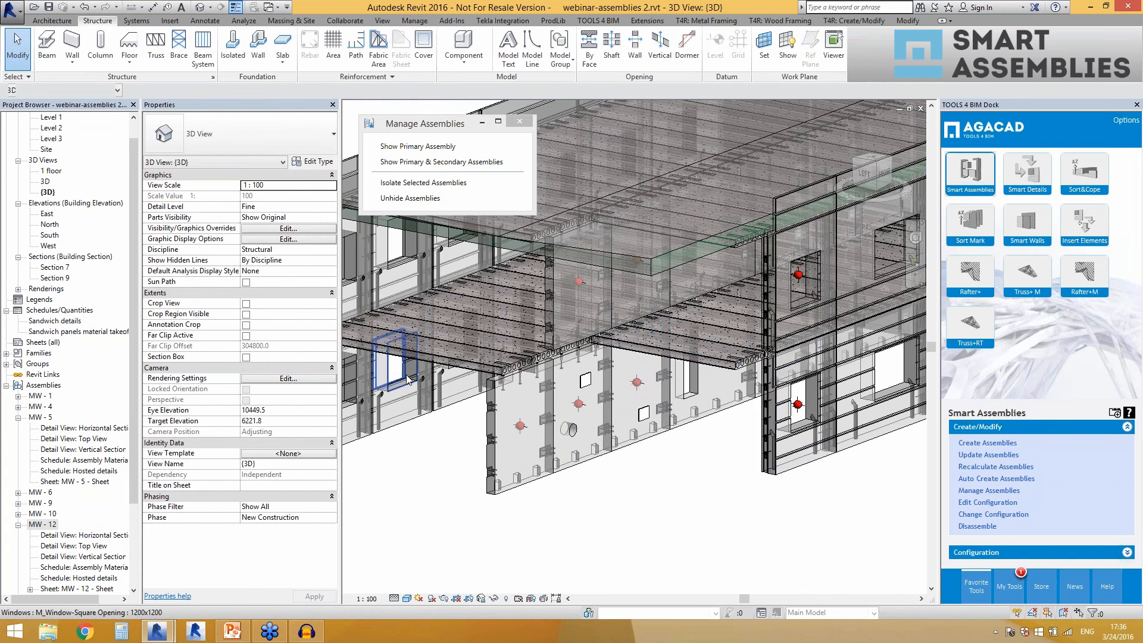
pyautogui.scroll(-1, 405, 374)
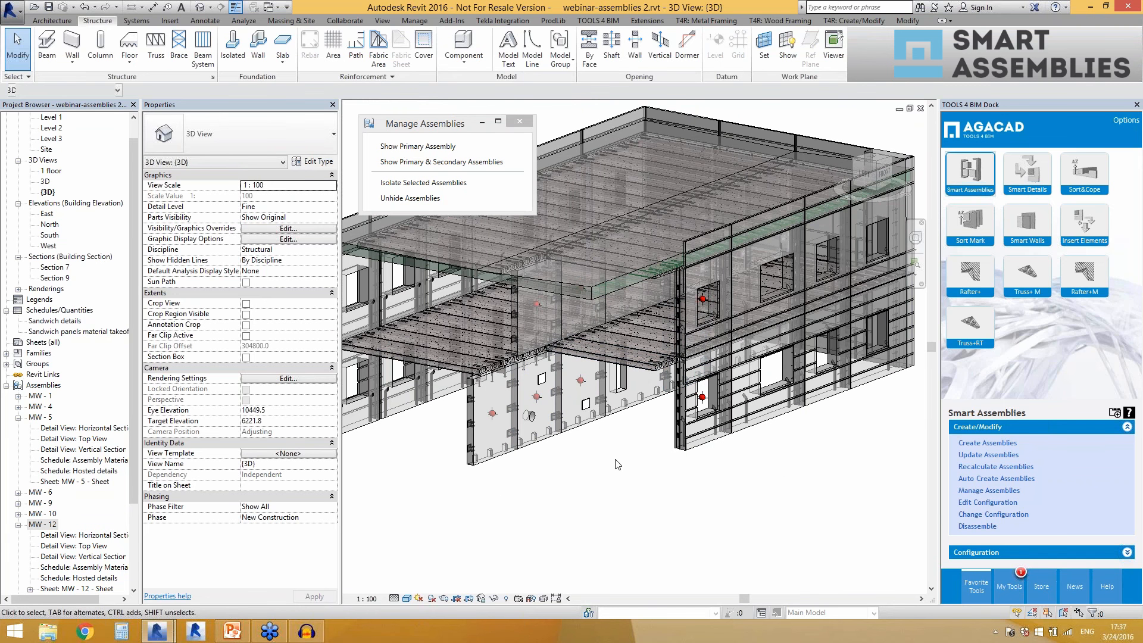
pyautogui.scroll(2, 485, 458)
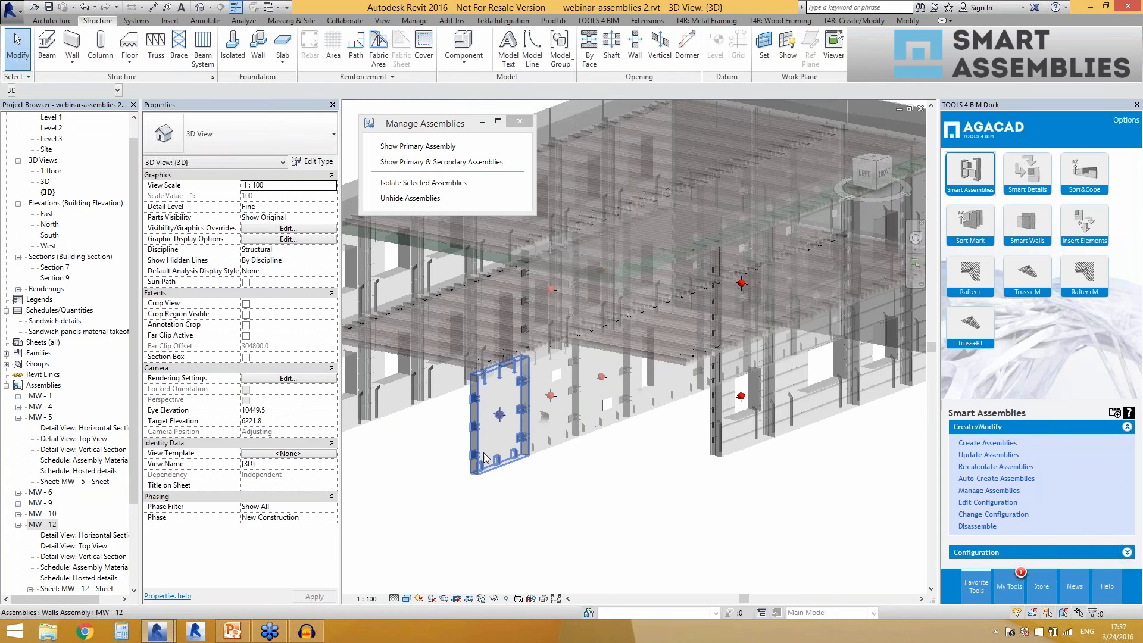
pyautogui.scroll(1, 600, 421)
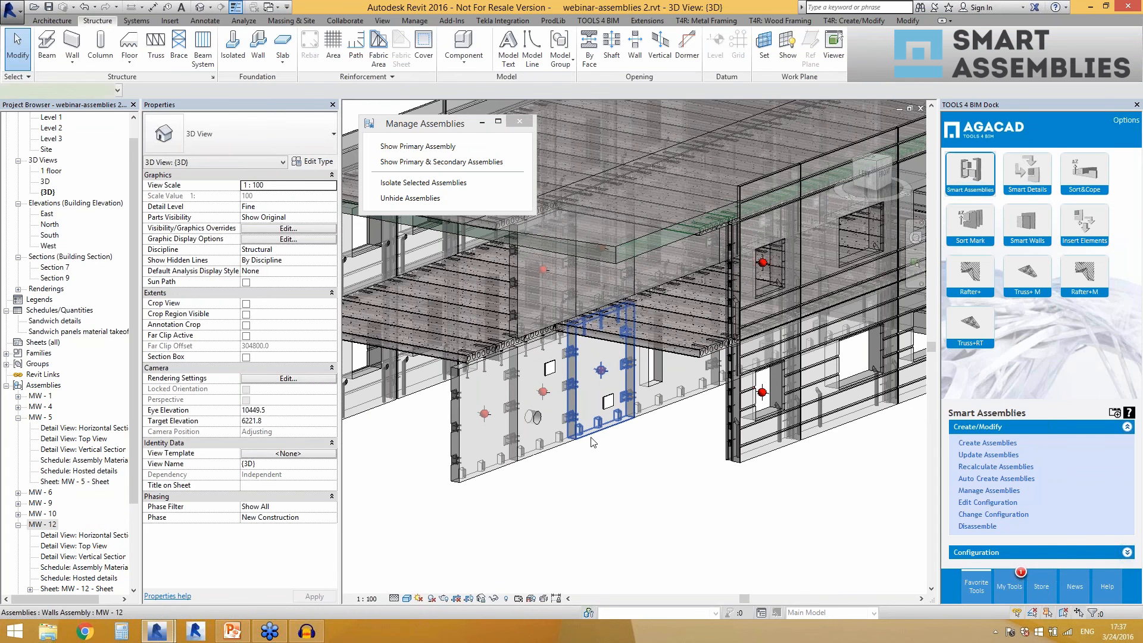
pyautogui.click(592, 441)
pyautogui.scroll(1, 608, 453)
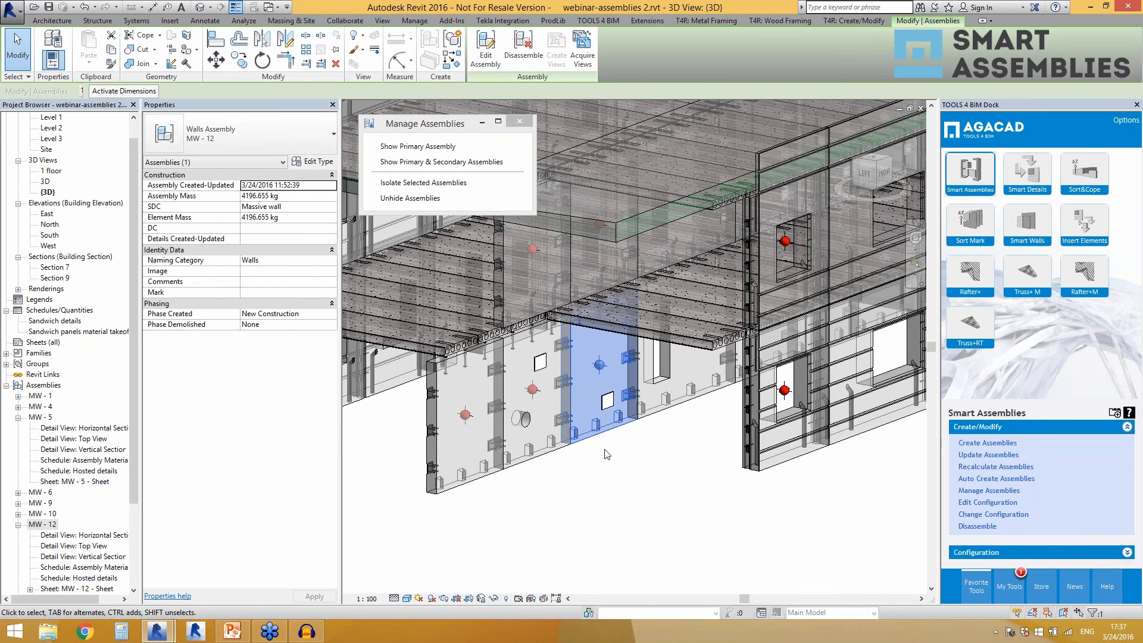
pyautogui.click(607, 454)
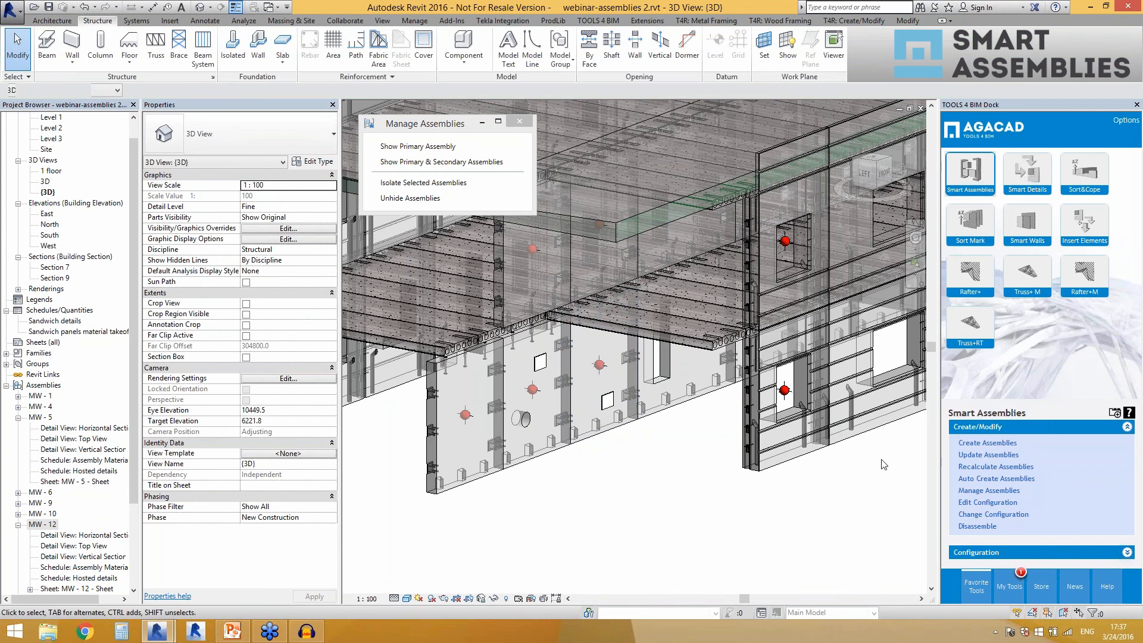
pyautogui.click(487, 476)
pyautogui.click(1005, 455)
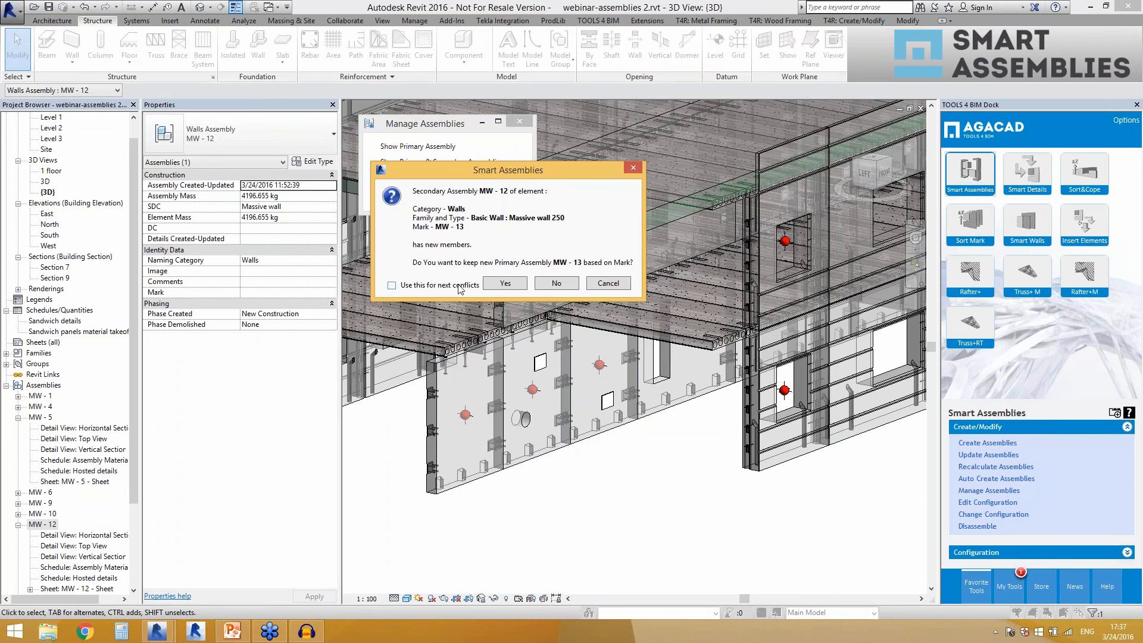
pyautogui.click(557, 284)
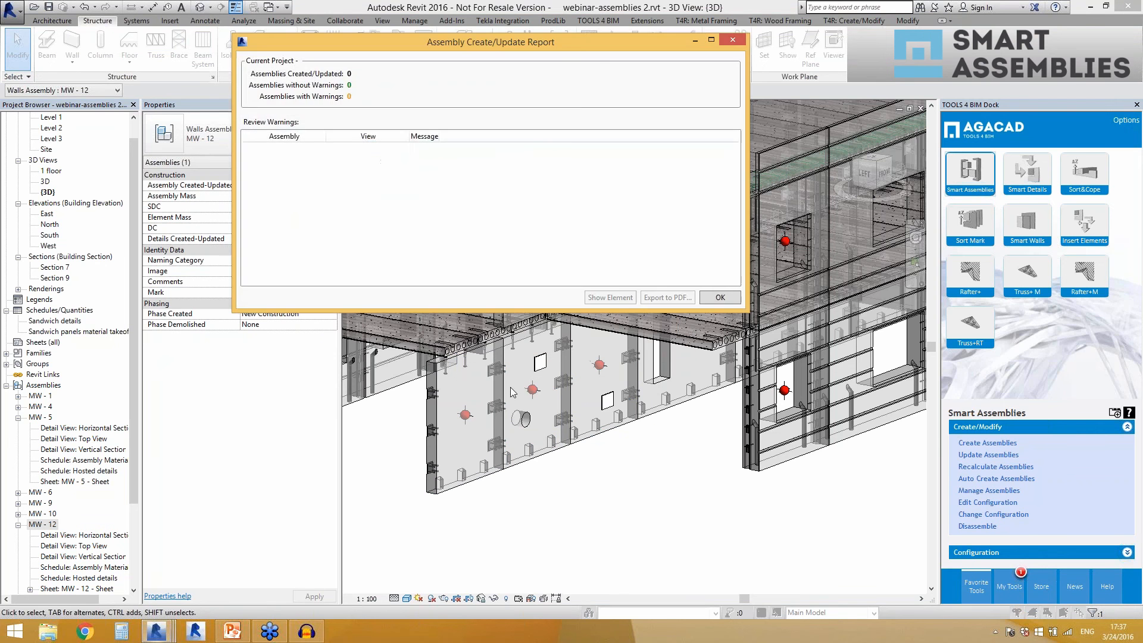
pyautogui.click(720, 297)
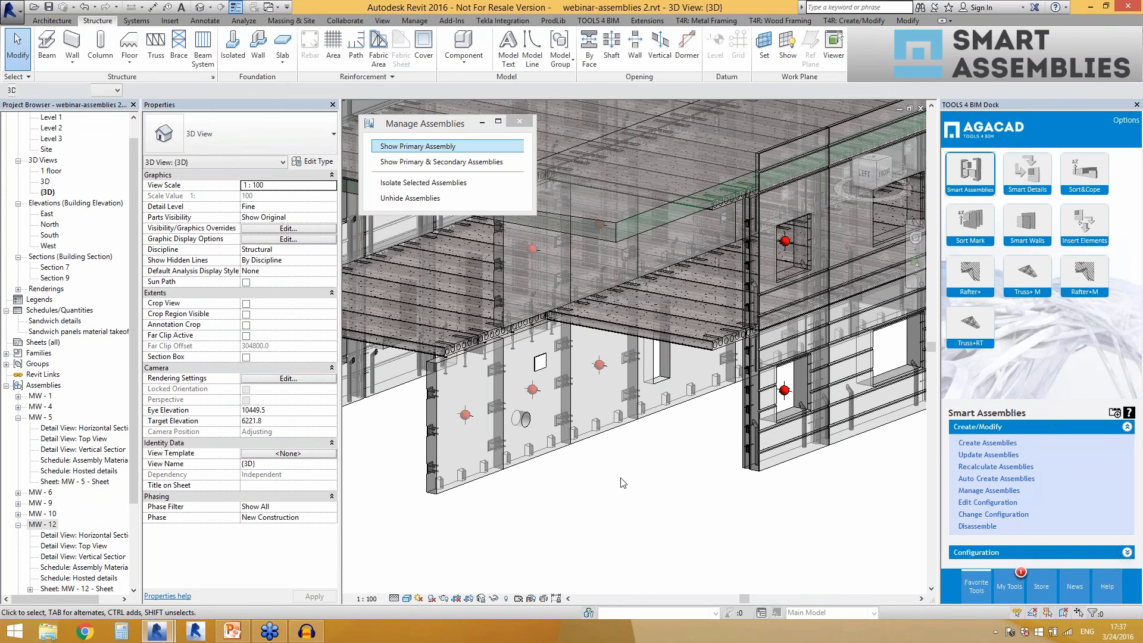
# Delete the base plate and the Hole_face based component from the MW - 5 wall assembly.
pyautogui.scroll(-2, 584, 412)
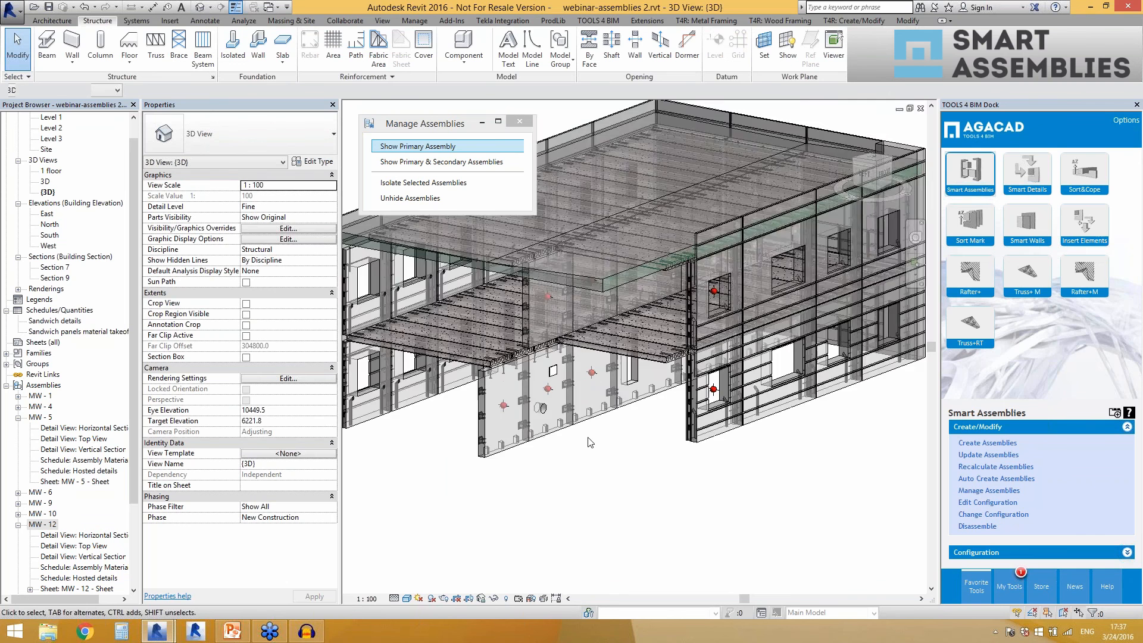
pyautogui.scroll(1, 589, 443)
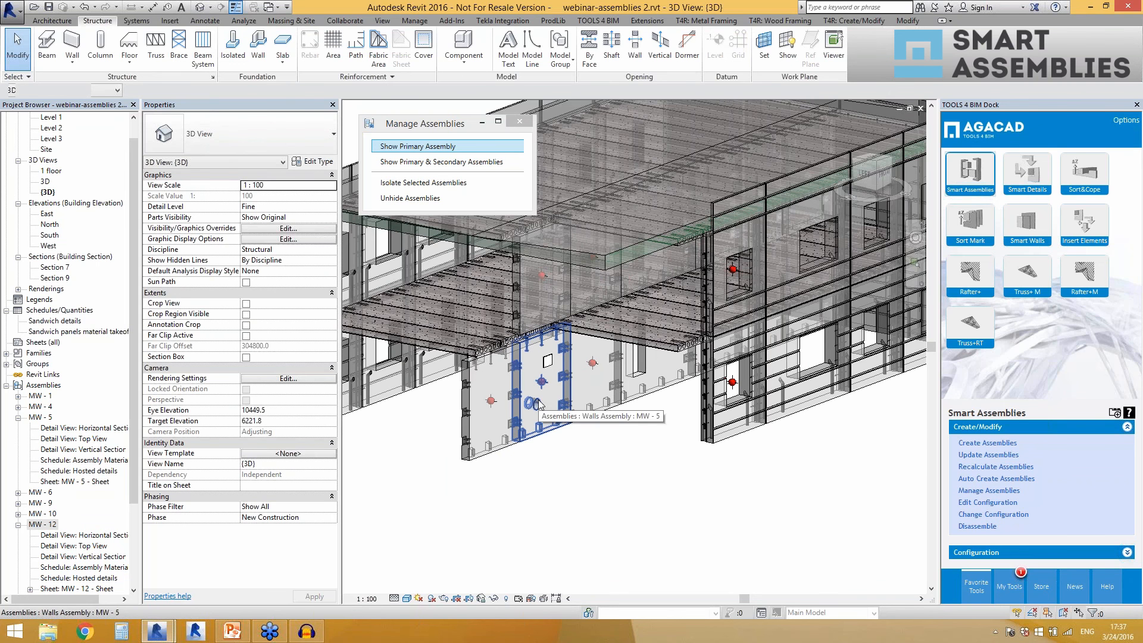
pyautogui.scroll(1, 552, 402)
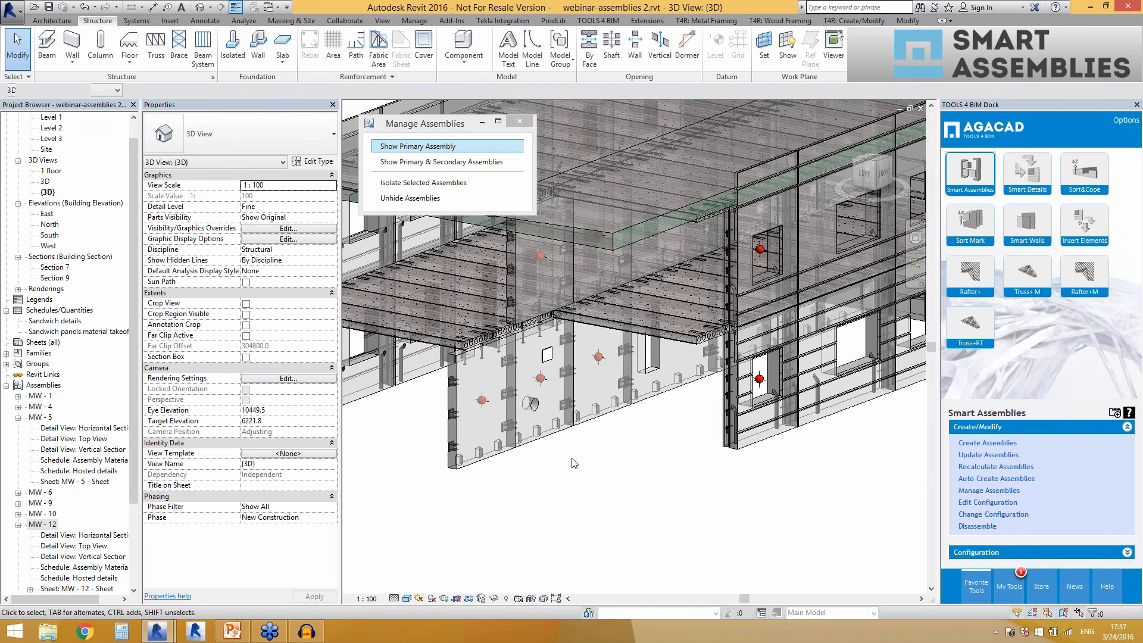
pyautogui.click(546, 358)
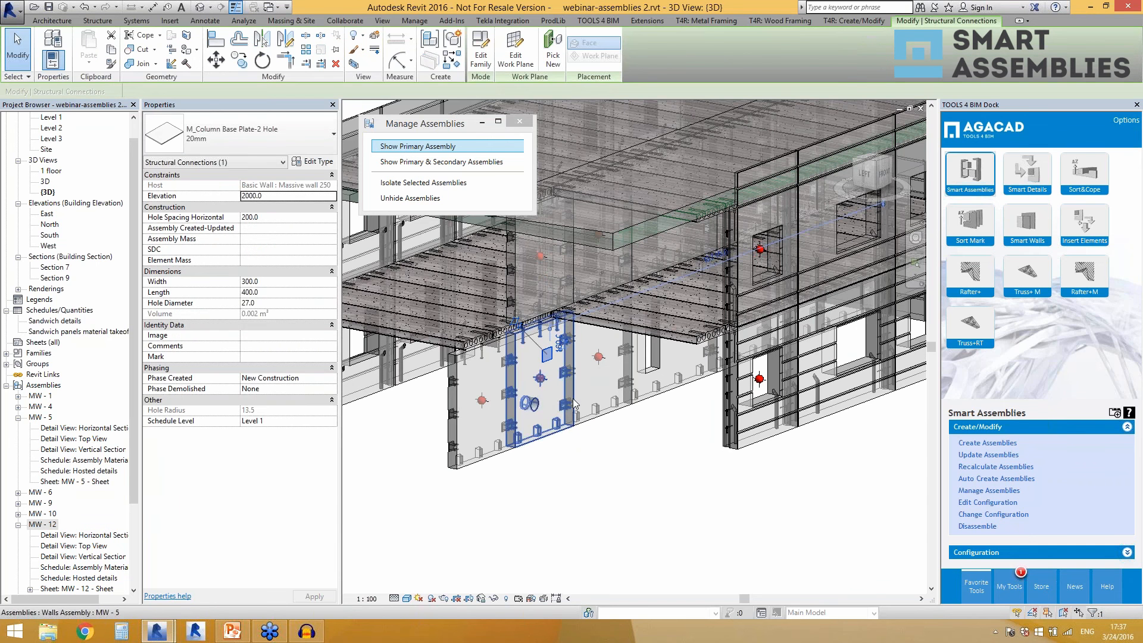
pyautogui.press('Escape')
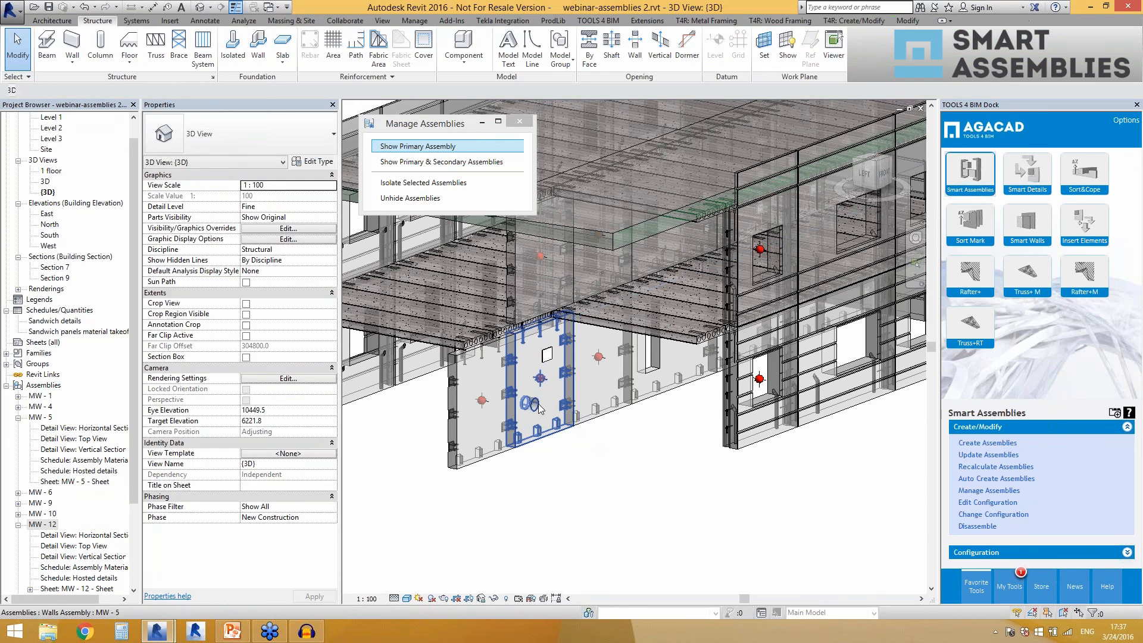
pyautogui.click(547, 358)
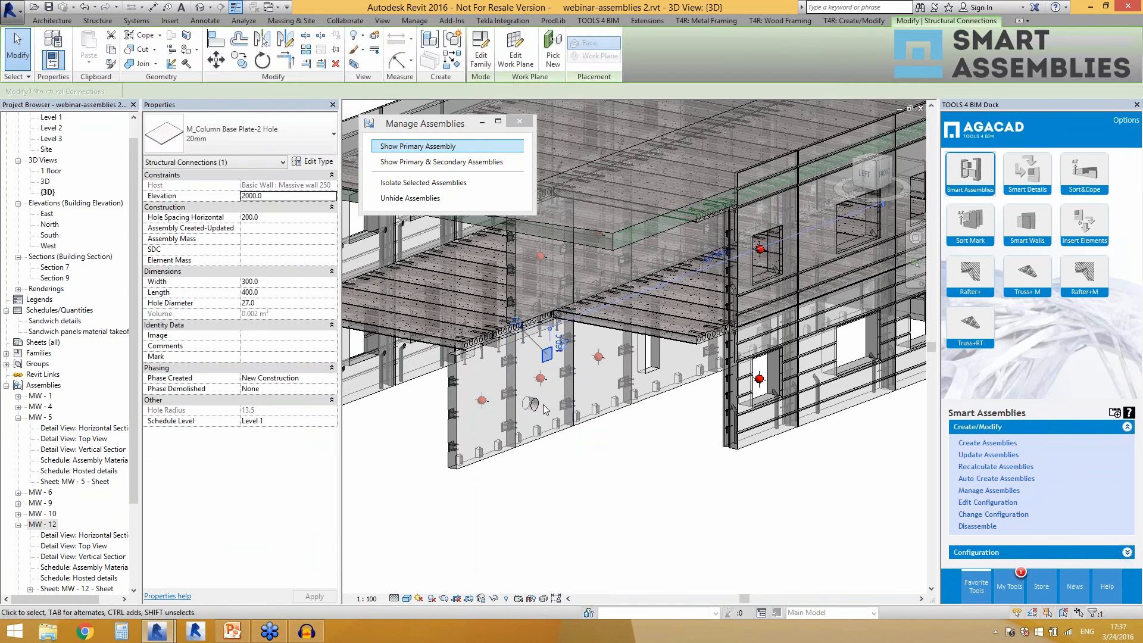
pyautogui.press('Escape')
pyautogui.press('Tab')
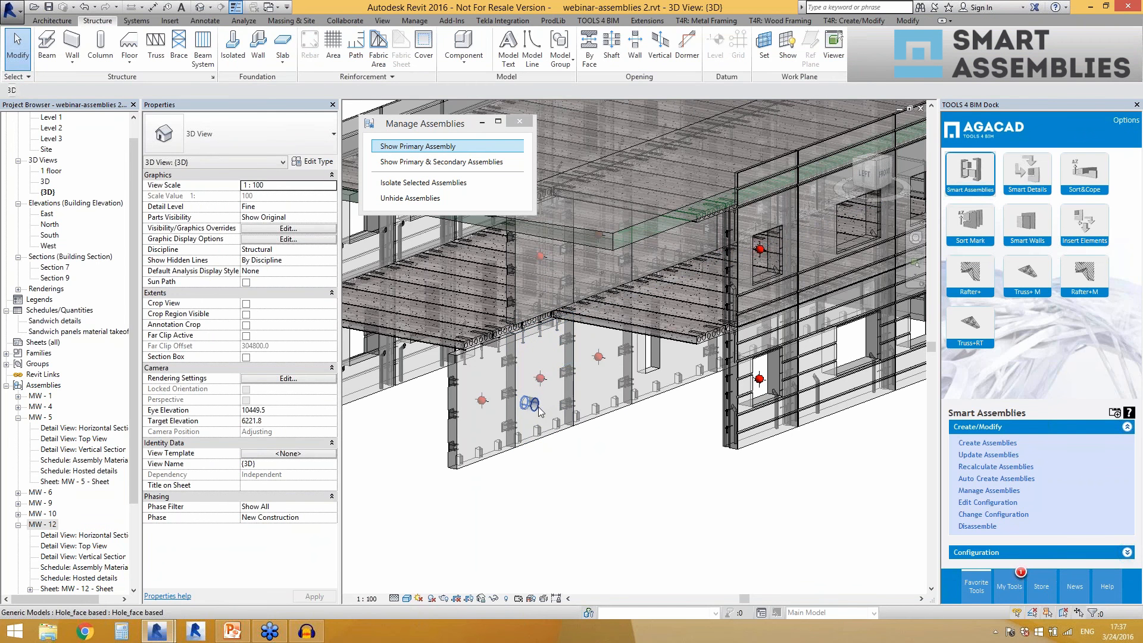
pyautogui.click(539, 406)
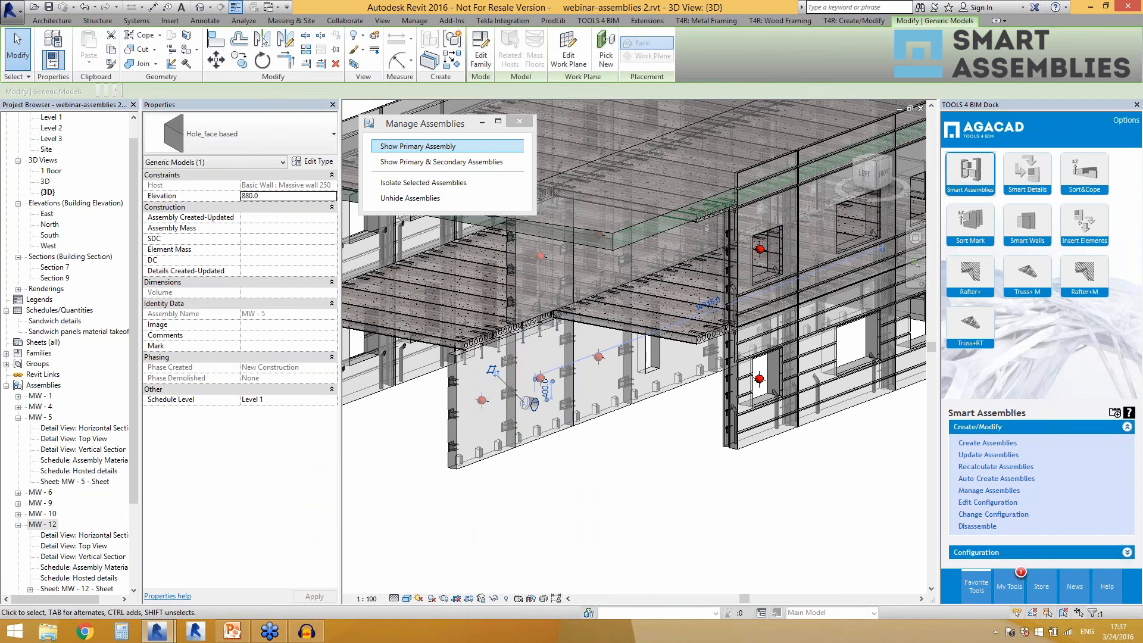
pyautogui.press('Escape')
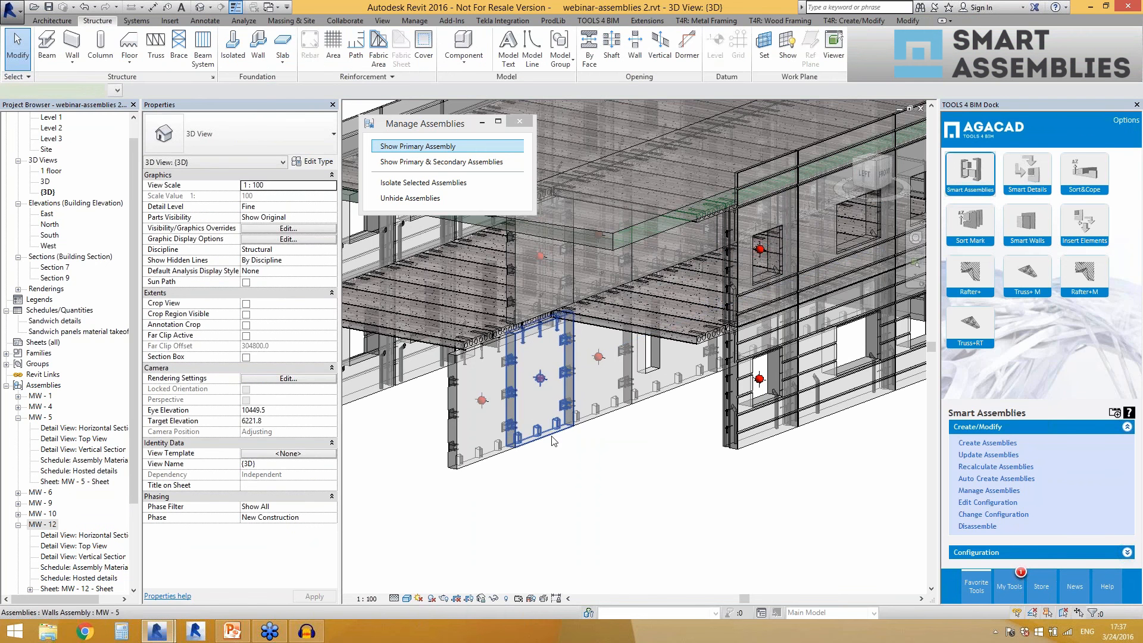
# Run Update Assemblies on the MW - 5 wall assembly, close the report and check which assembly the wall belongs to.
pyautogui.click(493, 461)
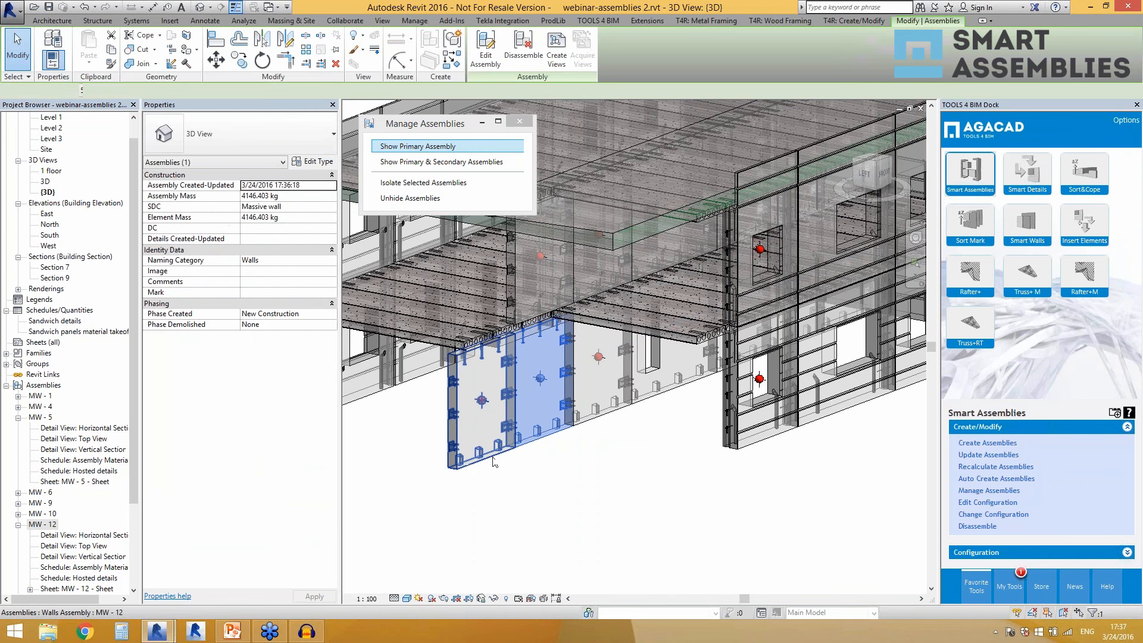
pyautogui.click(966, 467)
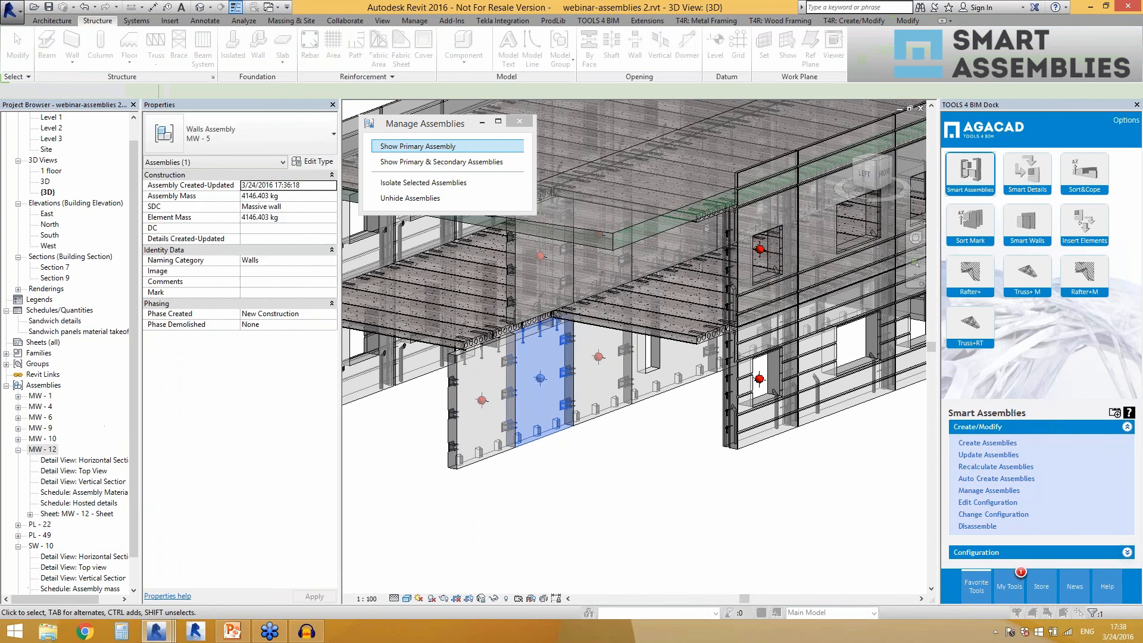
pyautogui.click(707, 300)
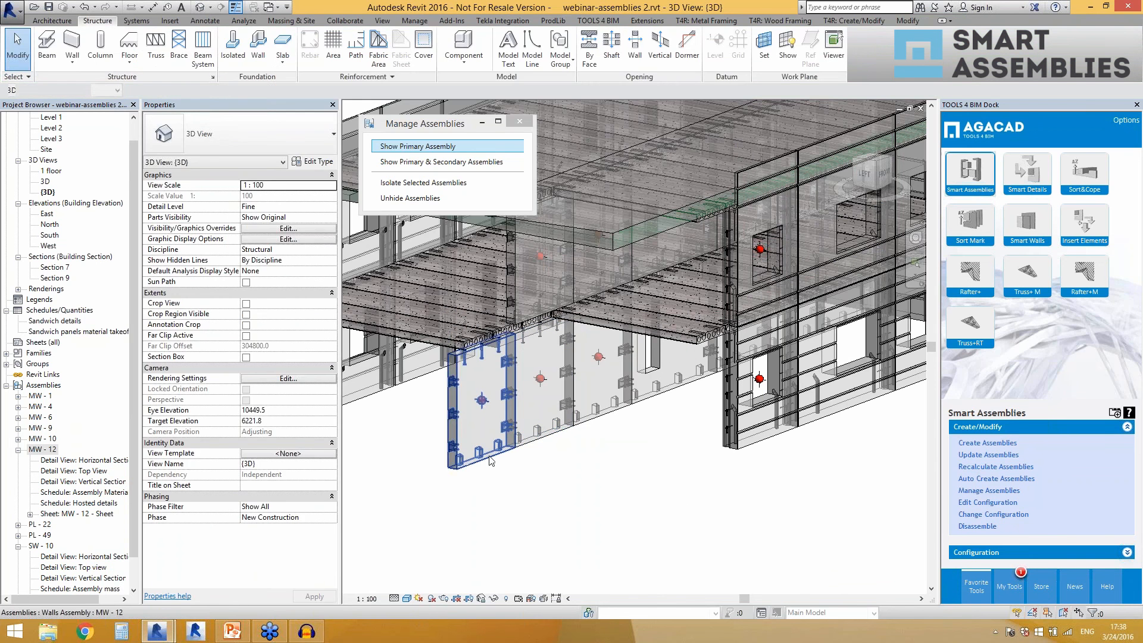
pyautogui.click(550, 437)
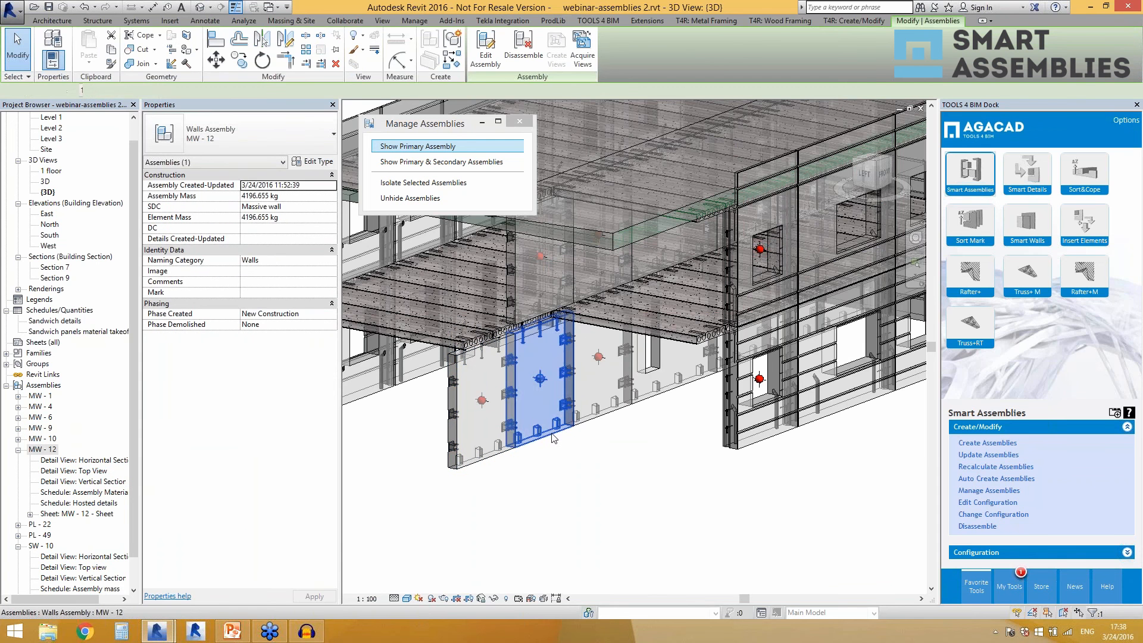
pyautogui.press('Escape')
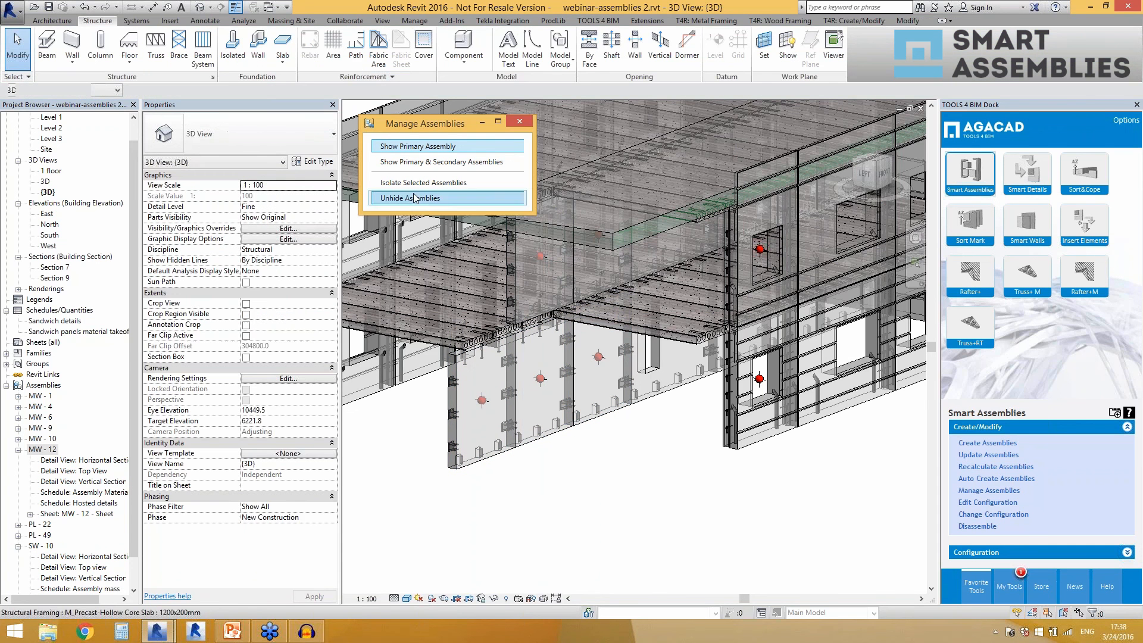
# Place a 20mm M_Column Base Plate-2 Hole near the middle of the second wall and another on the upper part of the third wall.
pyautogui.click(444, 55)
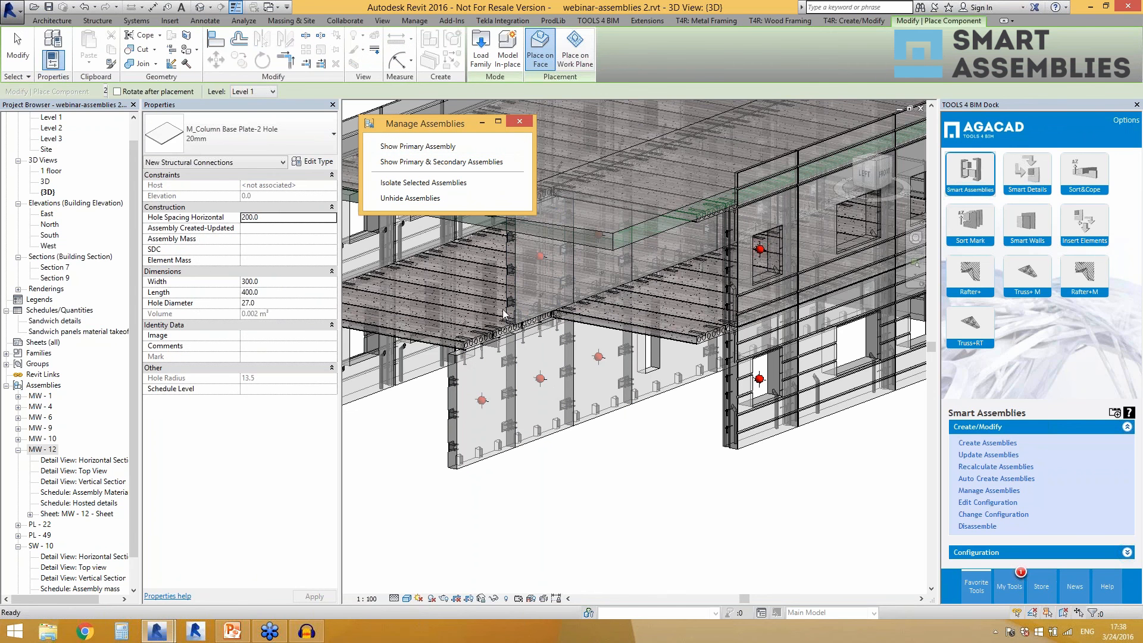
pyautogui.click(535, 392)
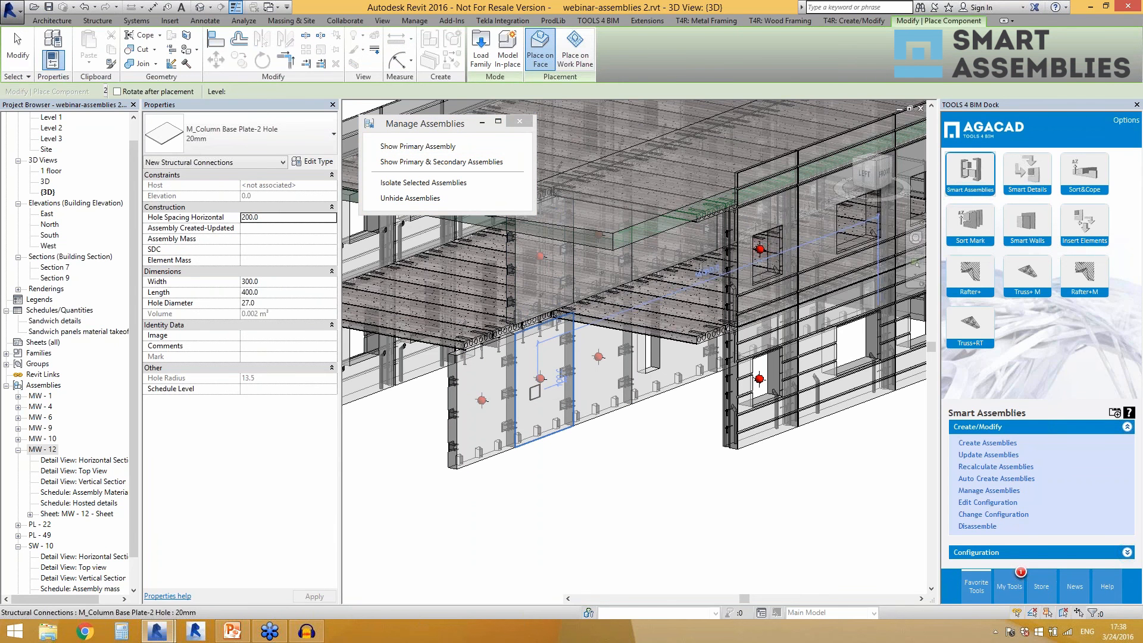
pyautogui.click(595, 344)
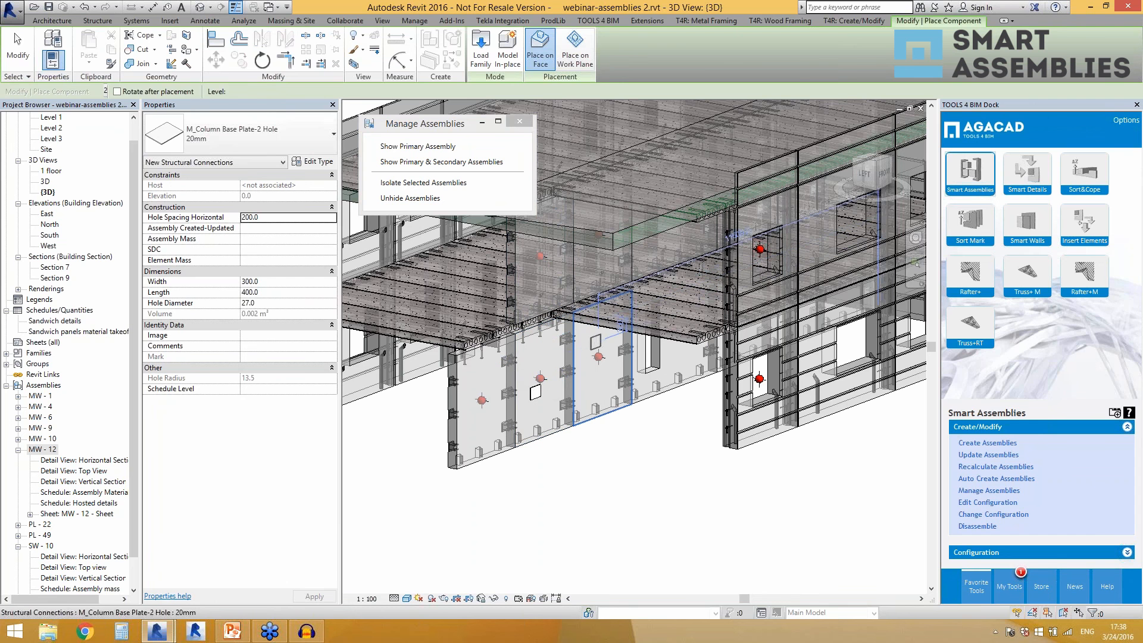
pyautogui.press('Escape')
# Run Update Assemblies on the second MW - 12 wall, keeping new primary assembly MW - 5 and applying this choice to the next conflicts.
pyautogui.click(565, 379)
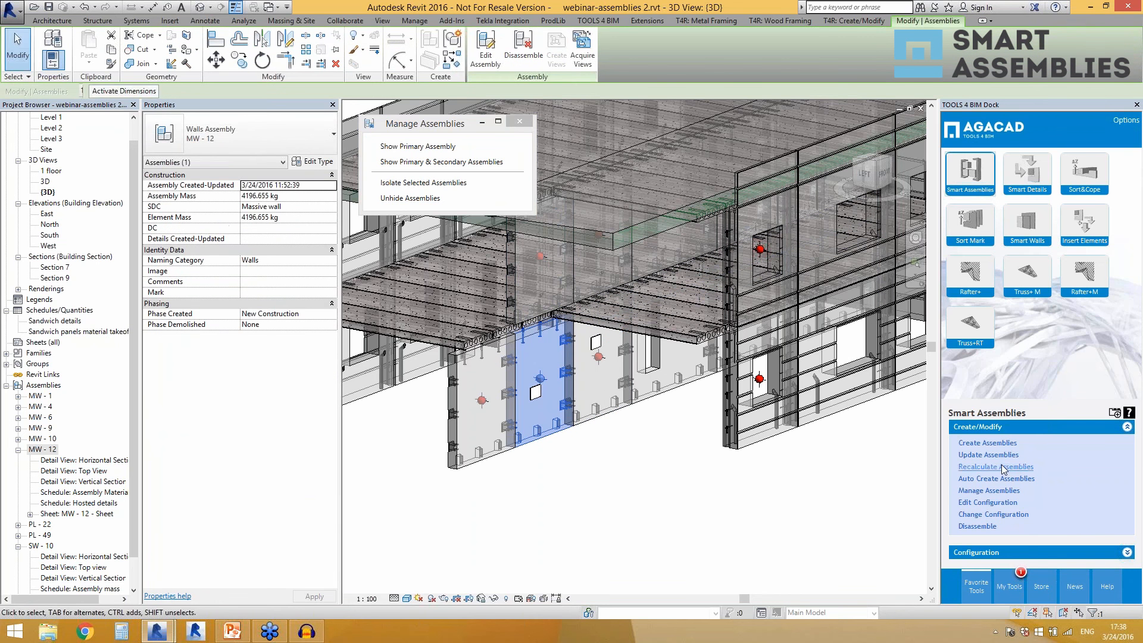
pyautogui.click(990, 456)
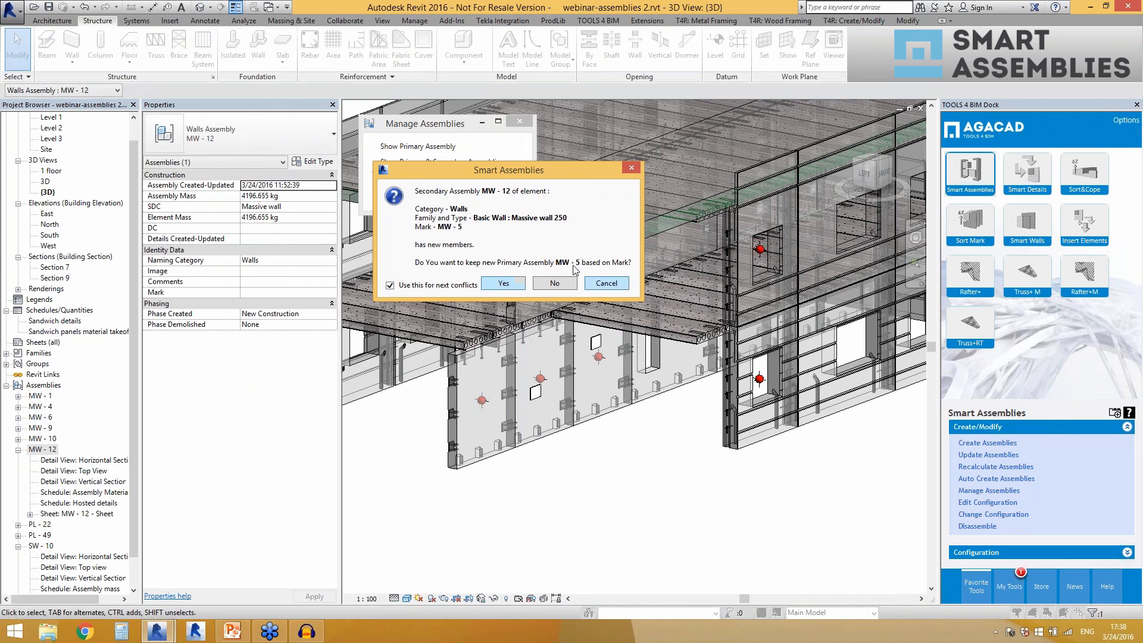
pyautogui.click(504, 284)
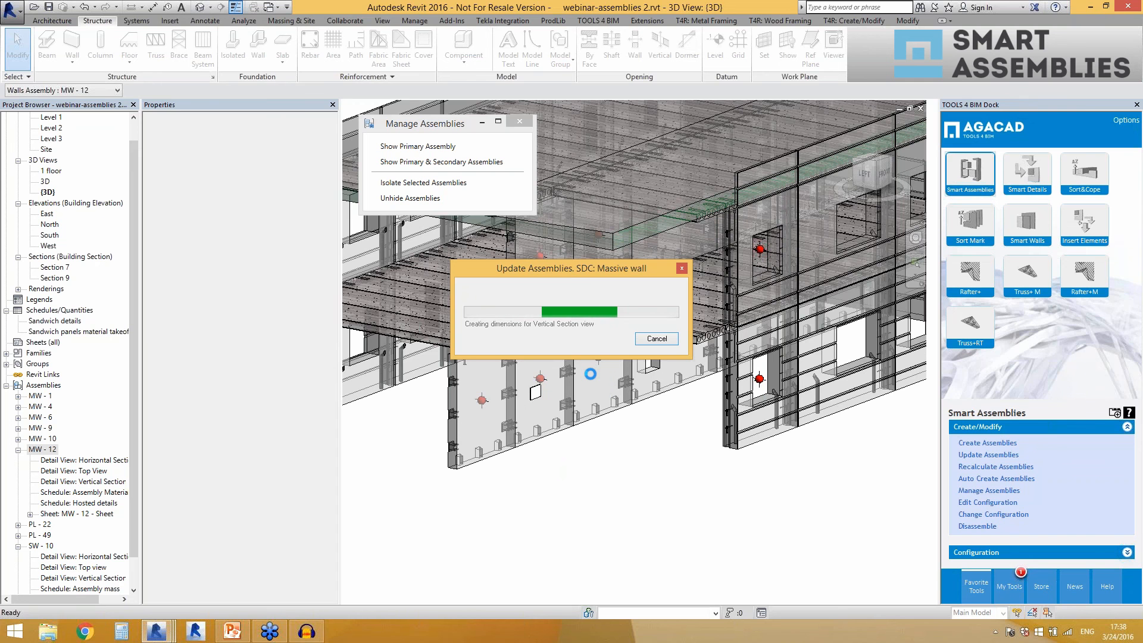
# Let the assembly update finish, close its report and check which assembly the second wall belongs to.
pyautogui.moveTo(566, 266); pyautogui.dragTo(727, 187)
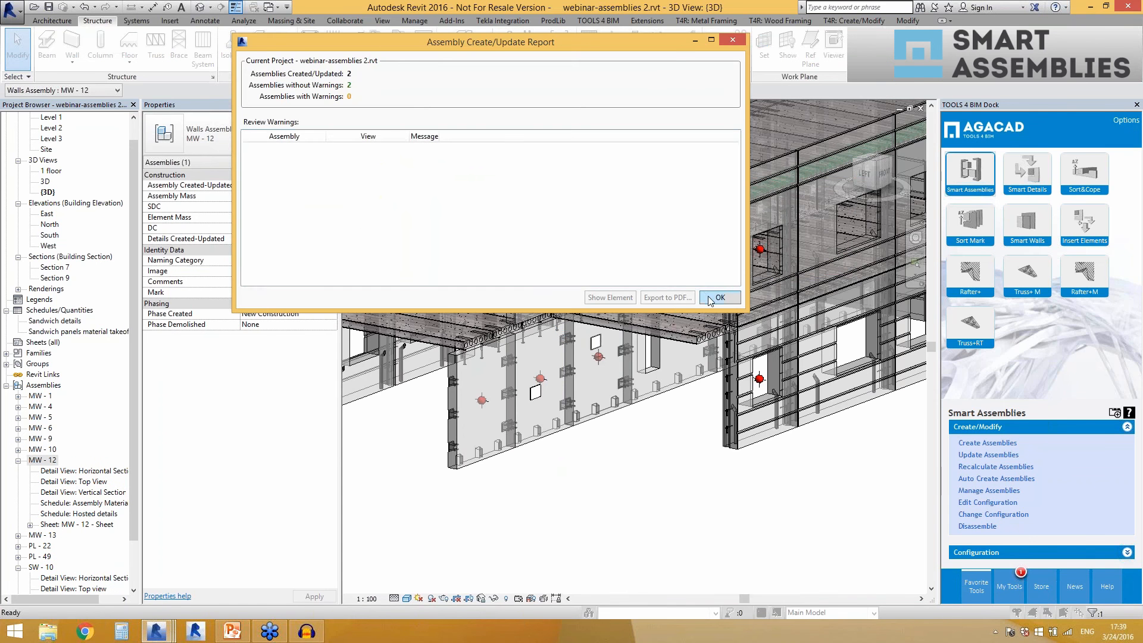
pyautogui.click(719, 298)
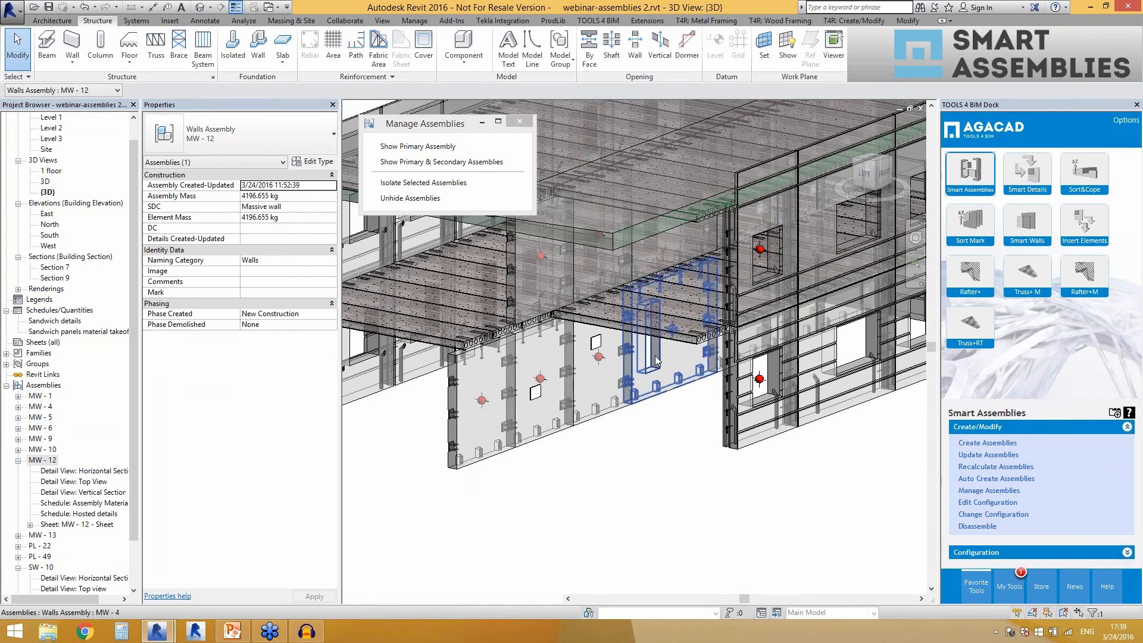
pyautogui.click(552, 431)
pyautogui.click(565, 468)
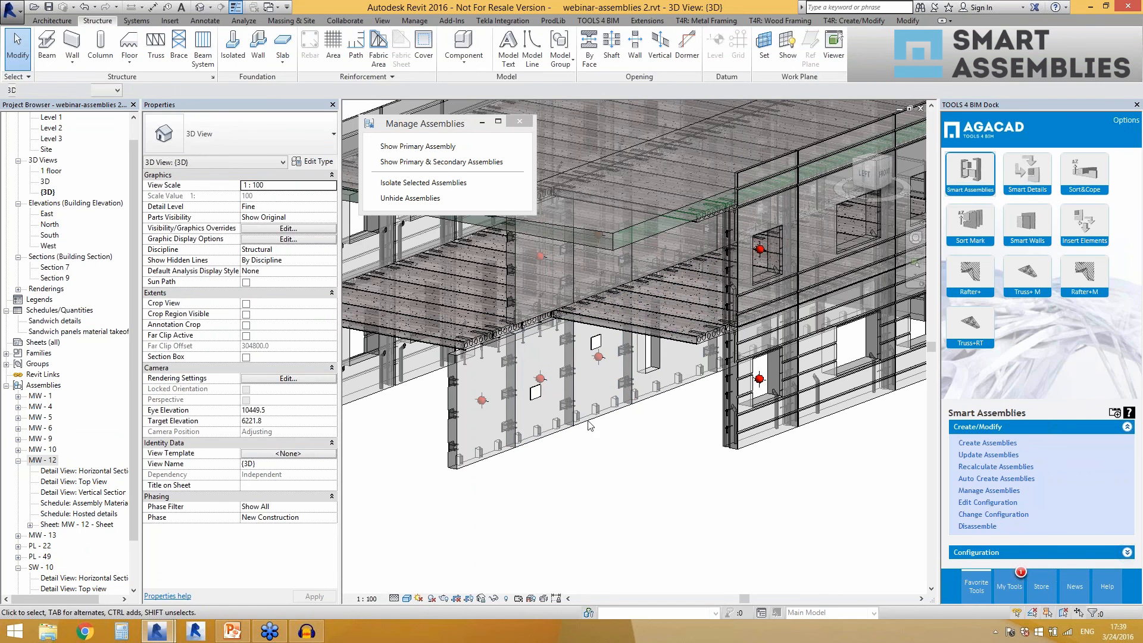
pyautogui.scroll(-4, 593, 459)
pyautogui.scroll(2, 596, 457)
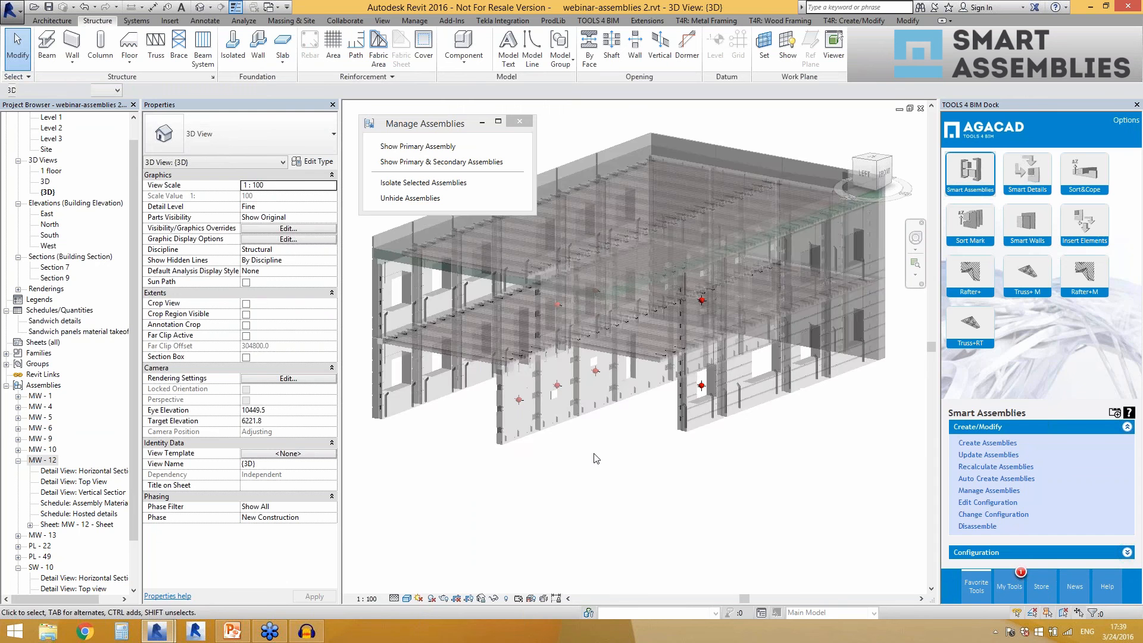
# Collapse the MW - 12 and SW - 10 assemblies in the project tree and review the assembly list against the selected second wall.
pyautogui.click(458, 164)
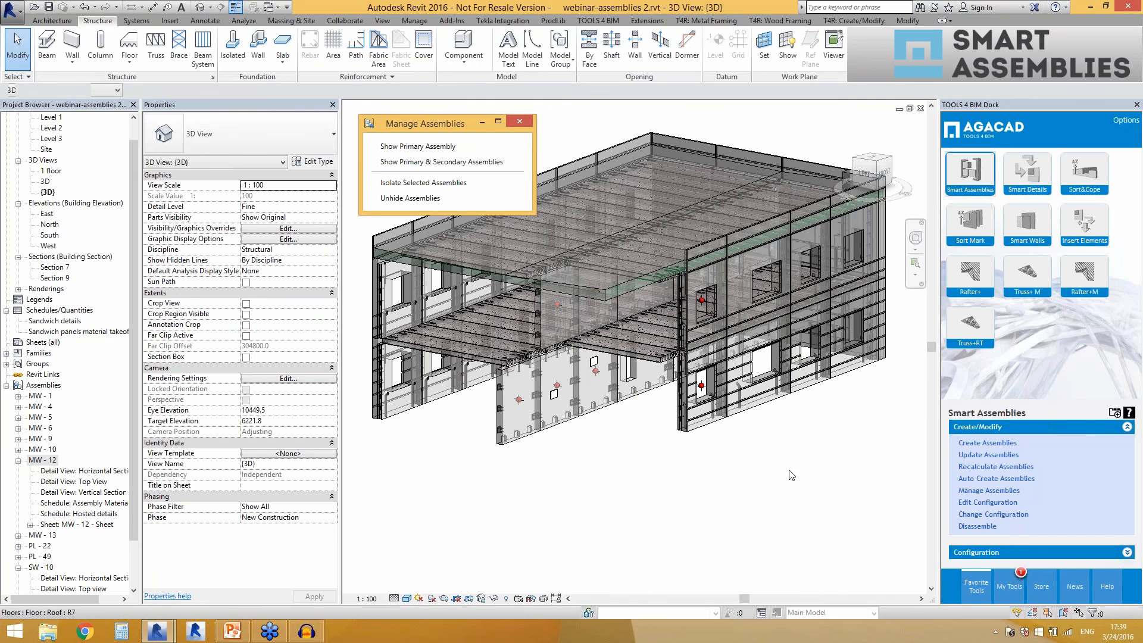
pyautogui.click(18, 460)
pyautogui.click(19, 515)
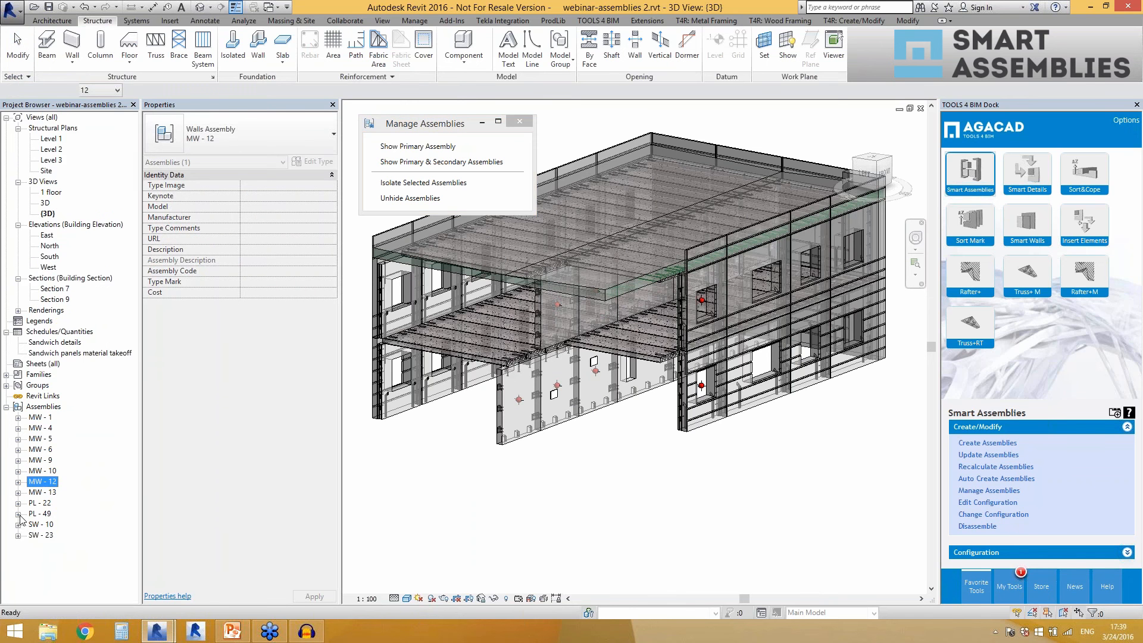
pyautogui.click(505, 498)
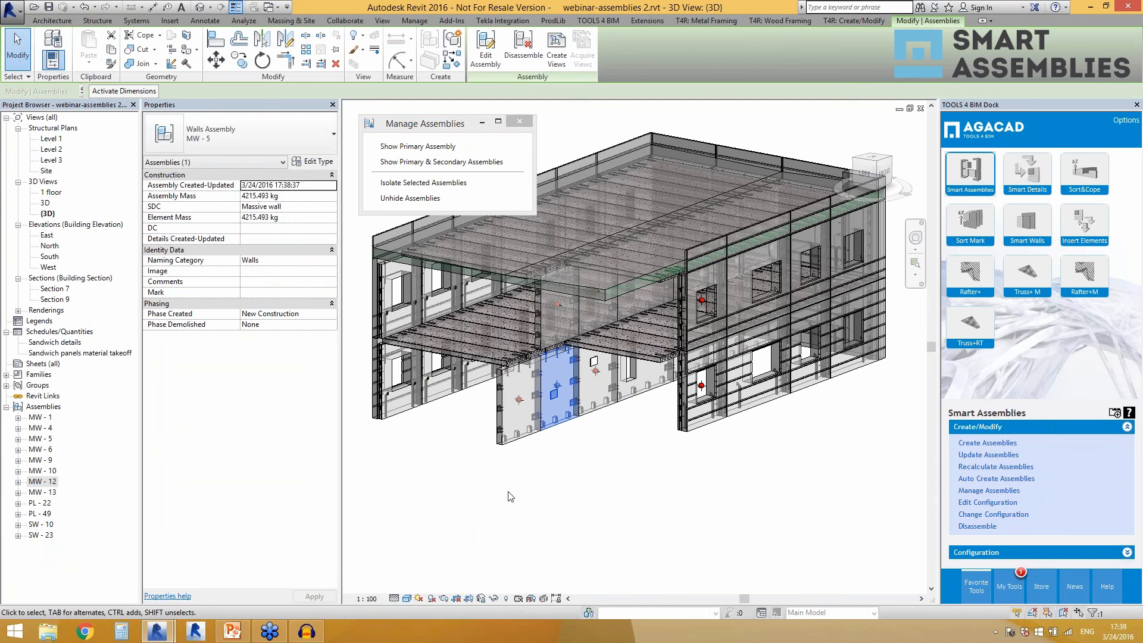
pyautogui.click(544, 490)
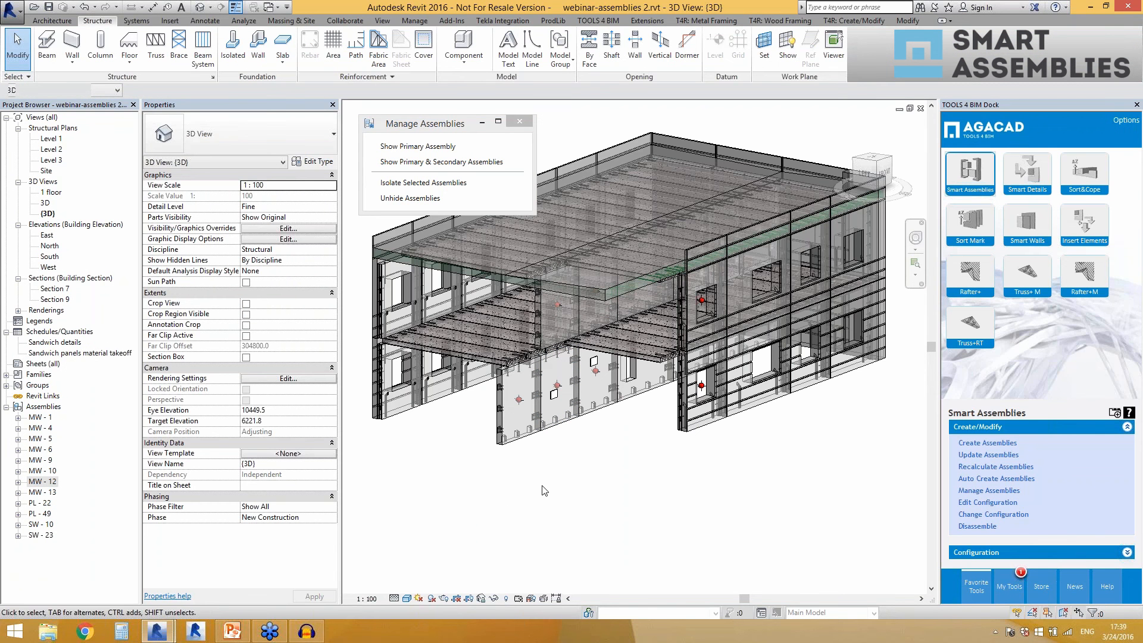
pyautogui.scroll(-1, 544, 490)
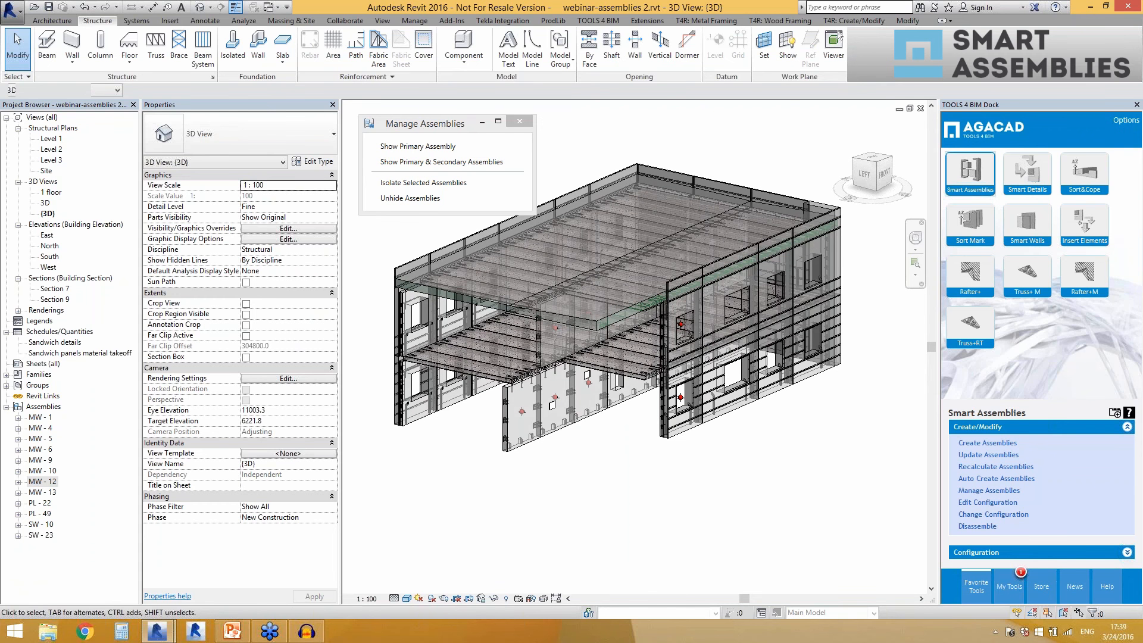
# Close the Manage Assemblies window and review the Configuration and Create/Modify commands of Smart Assemblies.
pyautogui.click(984, 552)
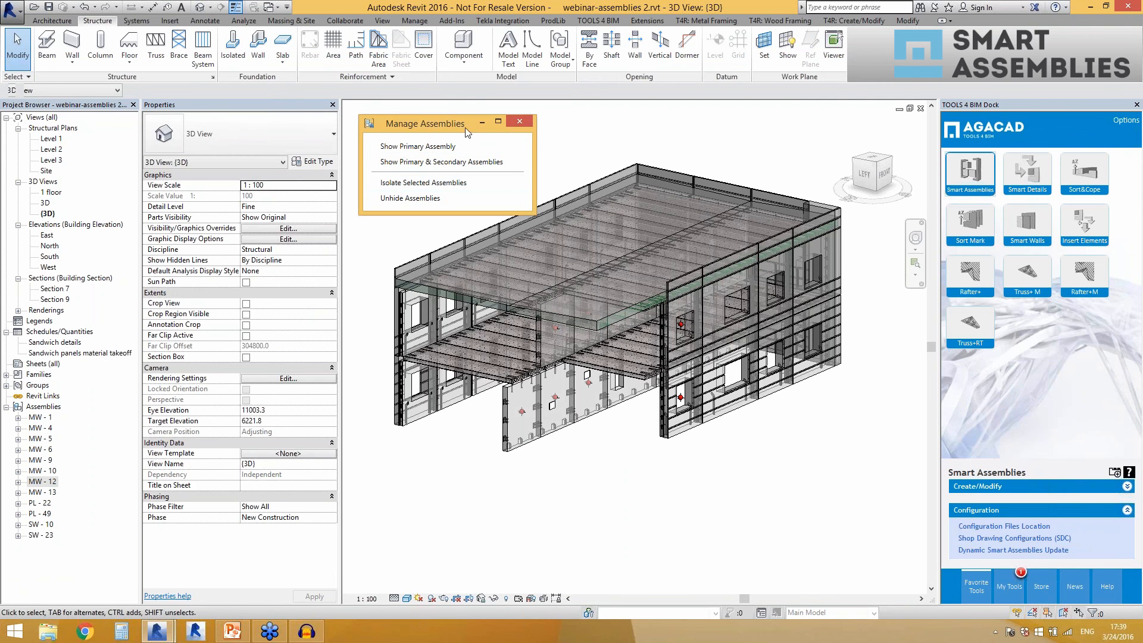
pyautogui.click(517, 123)
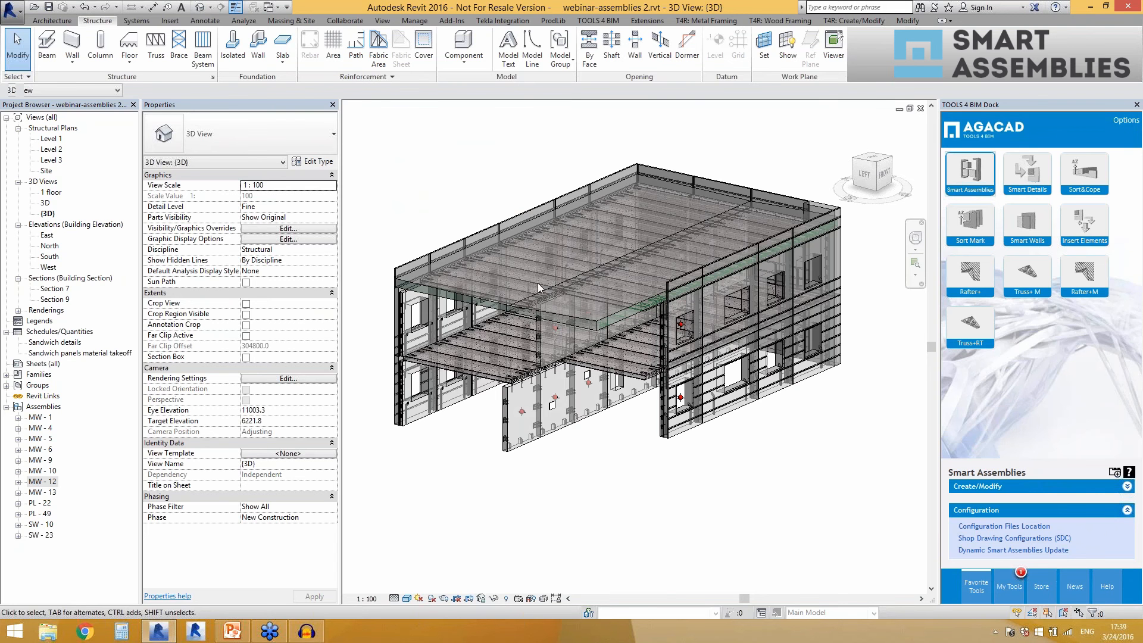
pyautogui.keyDown('shift'); pyautogui.moveTo(618, 477); pyautogui.dragTo(635, 454, button='middle'); pyautogui.keyUp('shift')
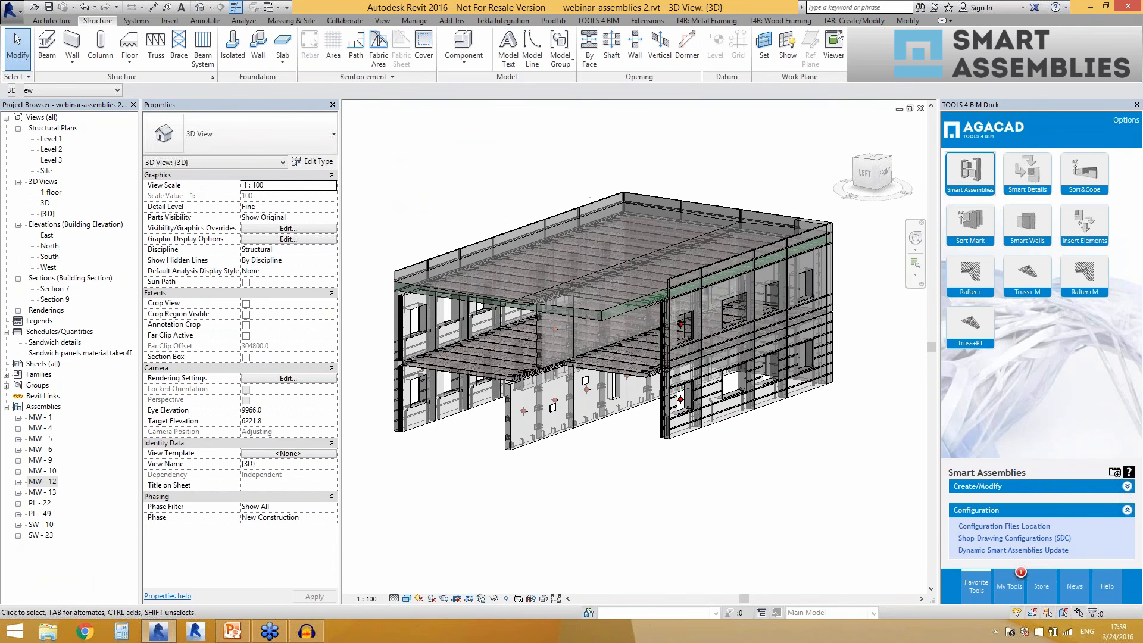
pyautogui.click(967, 486)
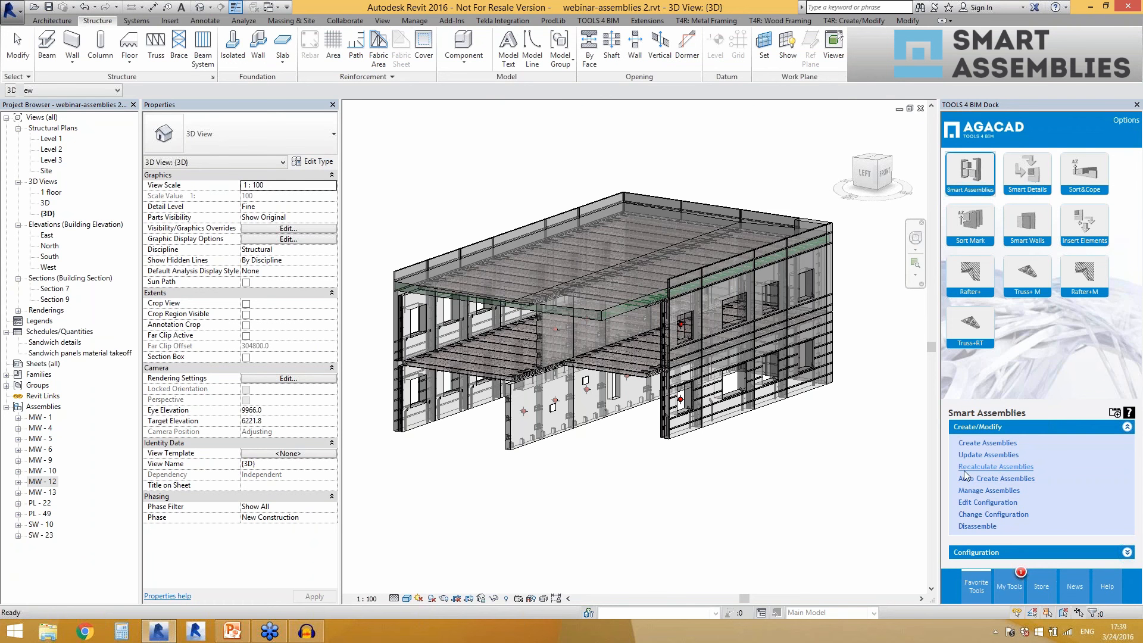
# Examine the assembly view settings of the Massive wall shop drawing configuration, leaving them unsaved, and close the configuration window.
pyautogui.click(995, 551)
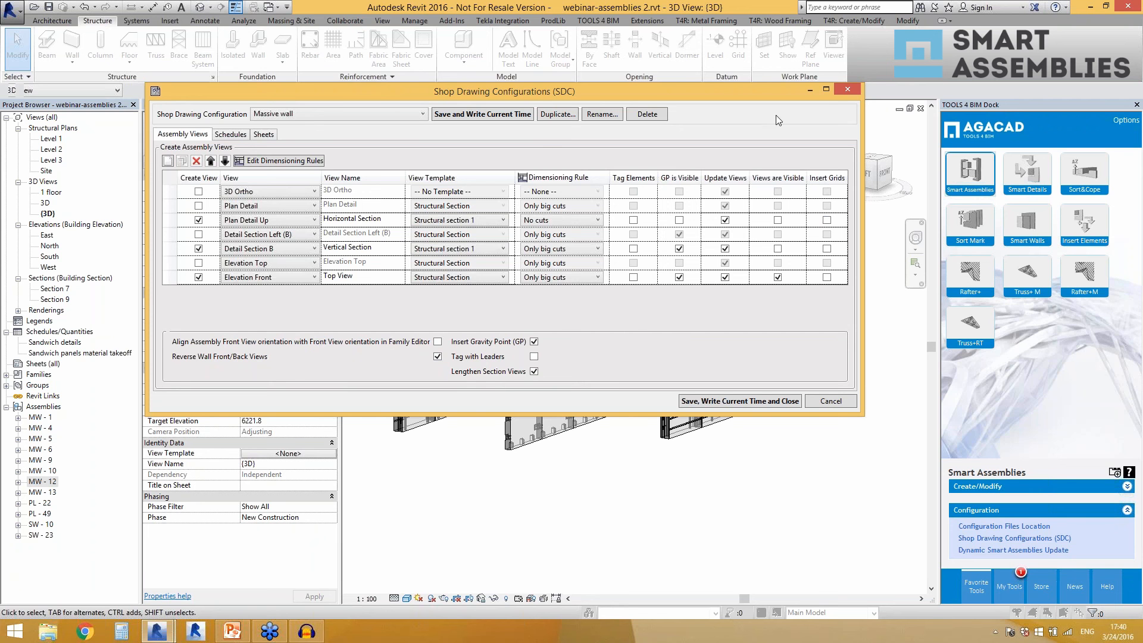
pyautogui.click(843, 87)
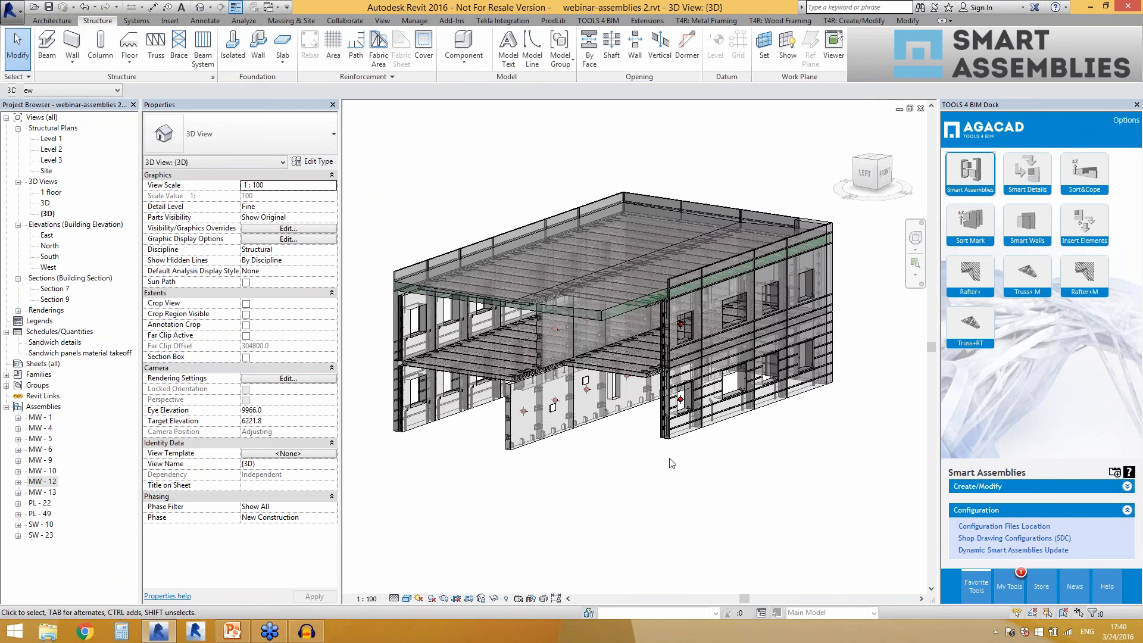
pyautogui.keyDown('shift'); pyautogui.moveTo(758, 472); pyautogui.dragTo(792, 467, button='middle'); pyautogui.keyUp('shift')
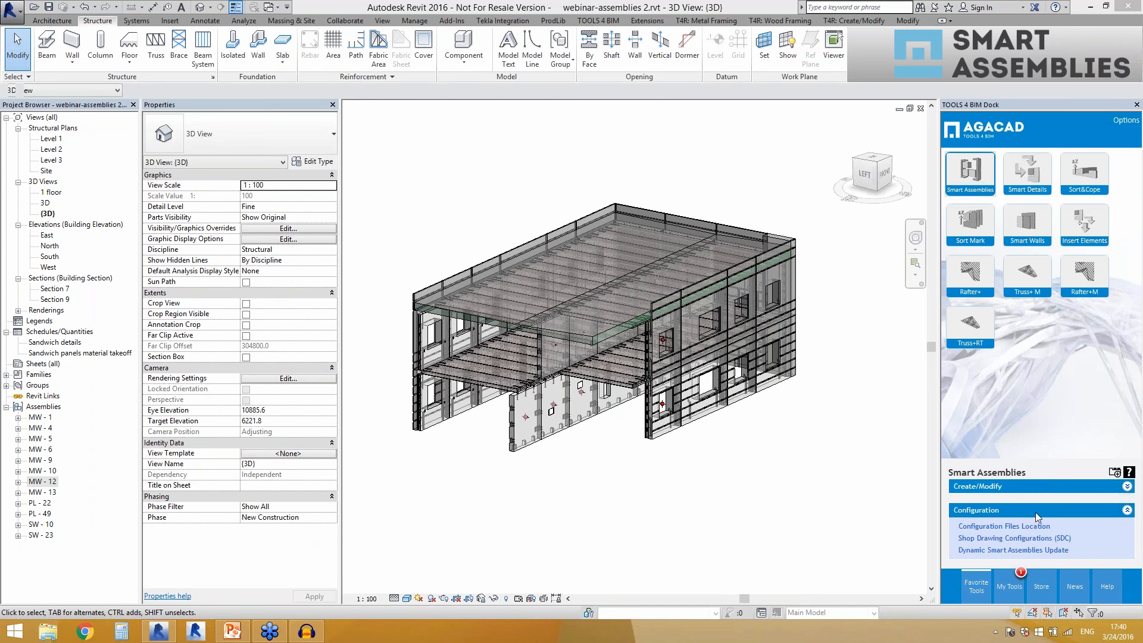
pyautogui.click(1034, 536)
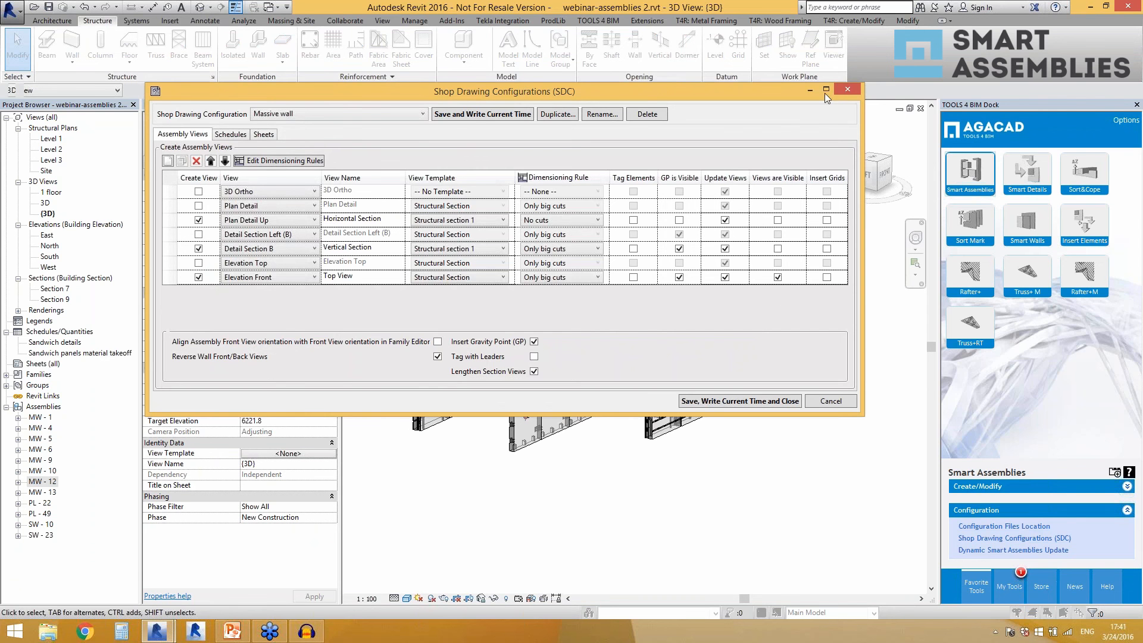
pyautogui.click(848, 92)
# Open the Top View detail view of the MW - 12 assembly and select its horizontal section line.
pyautogui.click(47, 483)
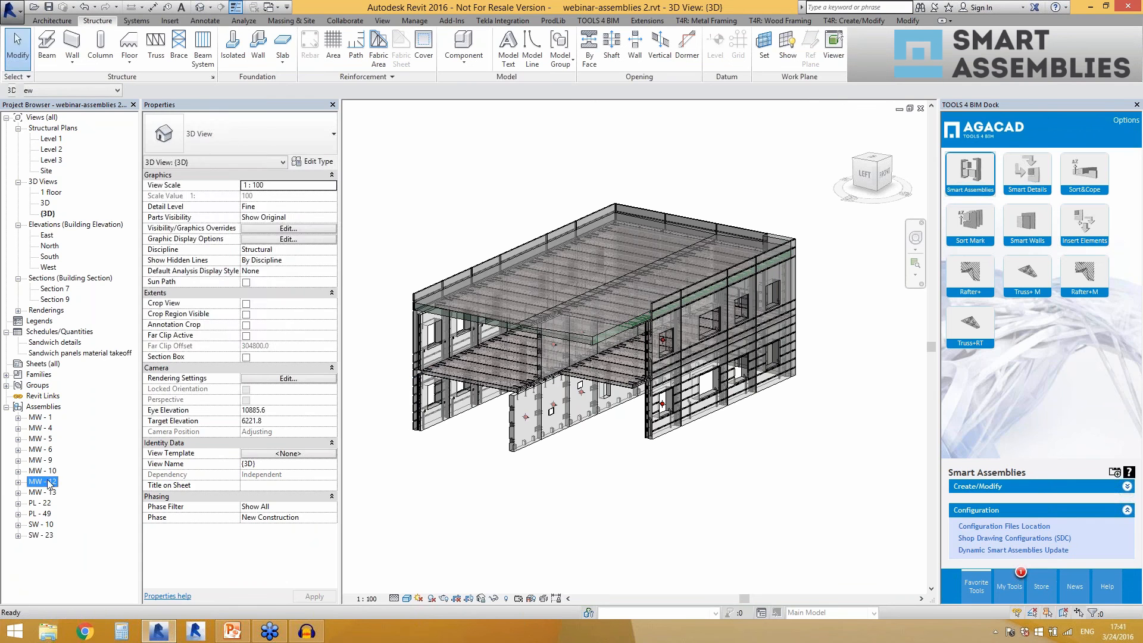
pyautogui.doubleClick(45, 482)
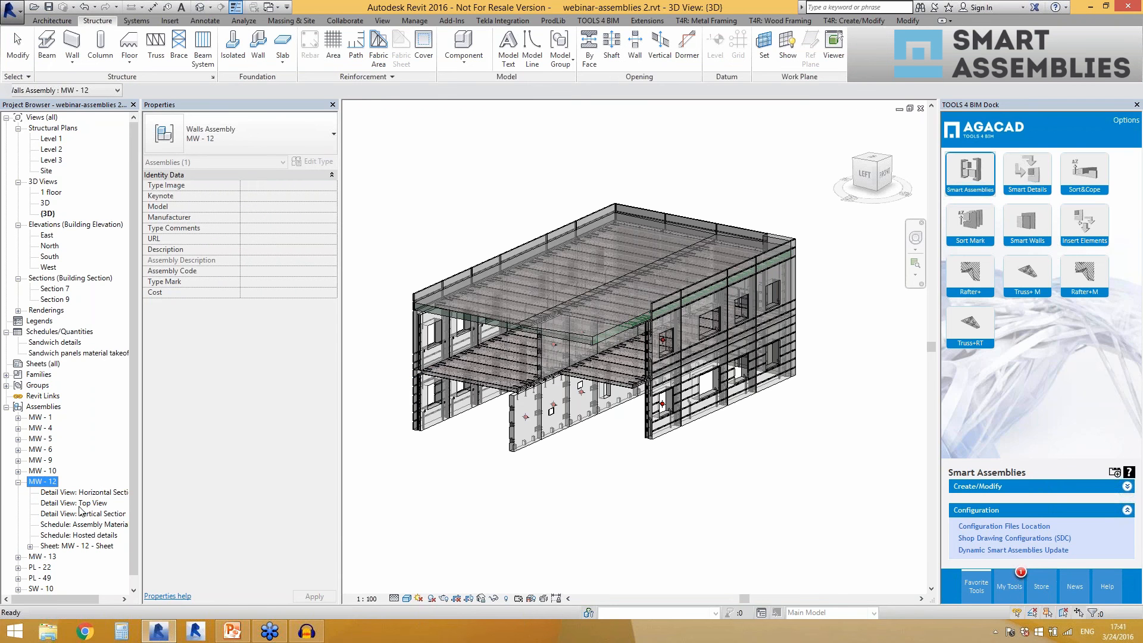
pyautogui.click(75, 503)
pyautogui.doubleClick(80, 505)
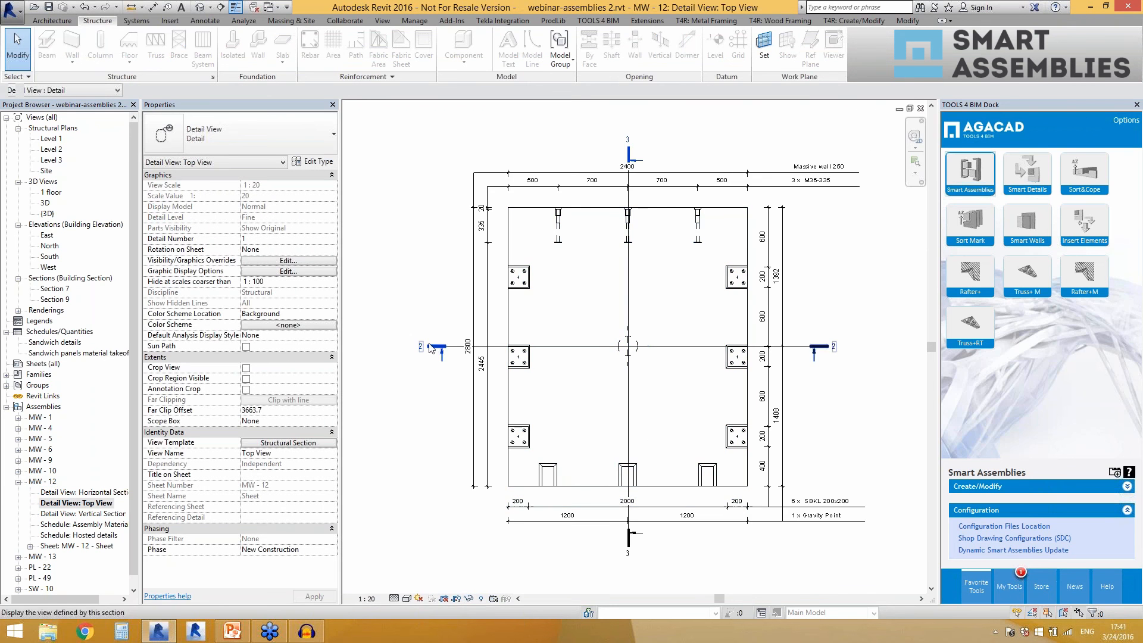
pyautogui.click(548, 345)
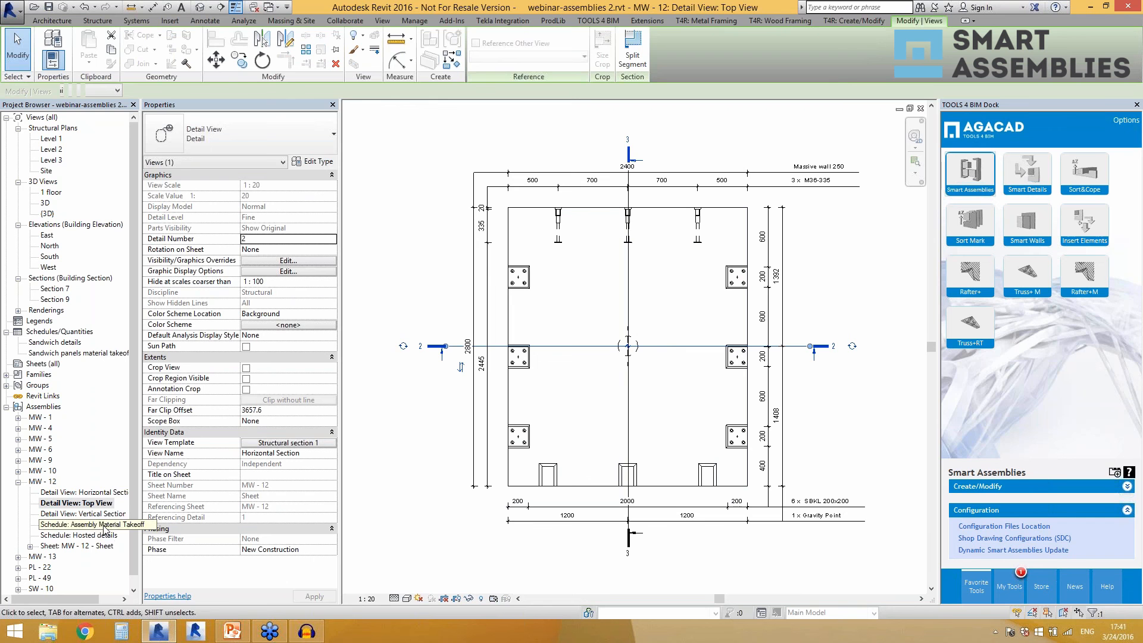
# Examine the Horizontal Section and Vertical Section detail views of MW - 12, locating their section lines in the Top View.
pyautogui.doubleClick(102, 493)
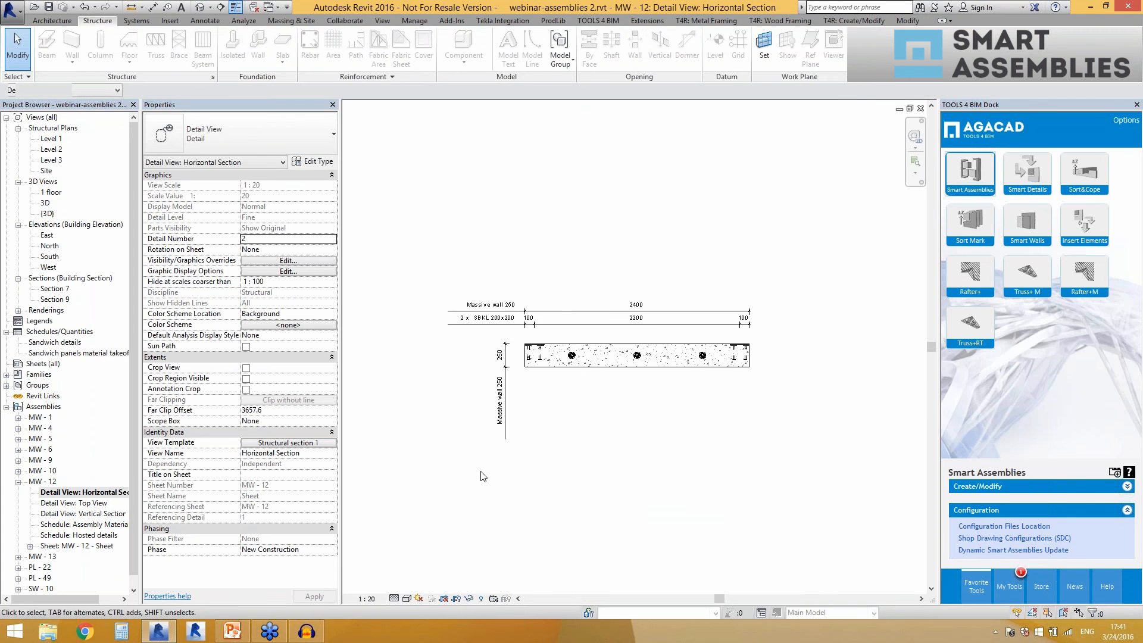
pyautogui.doubleClick(93, 504)
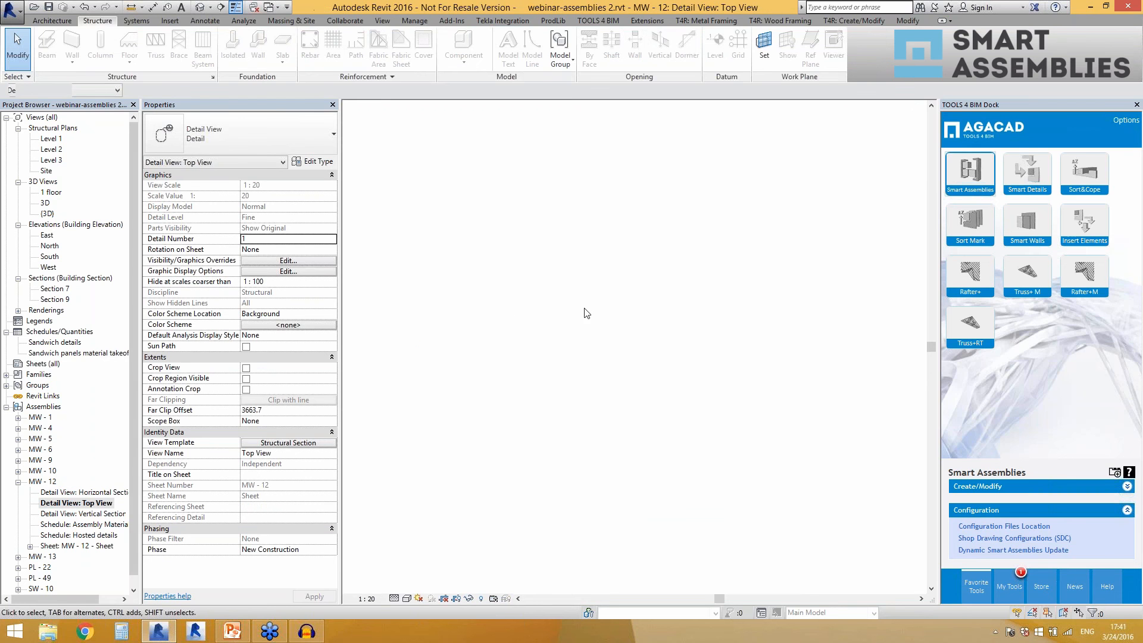
pyautogui.click(572, 350)
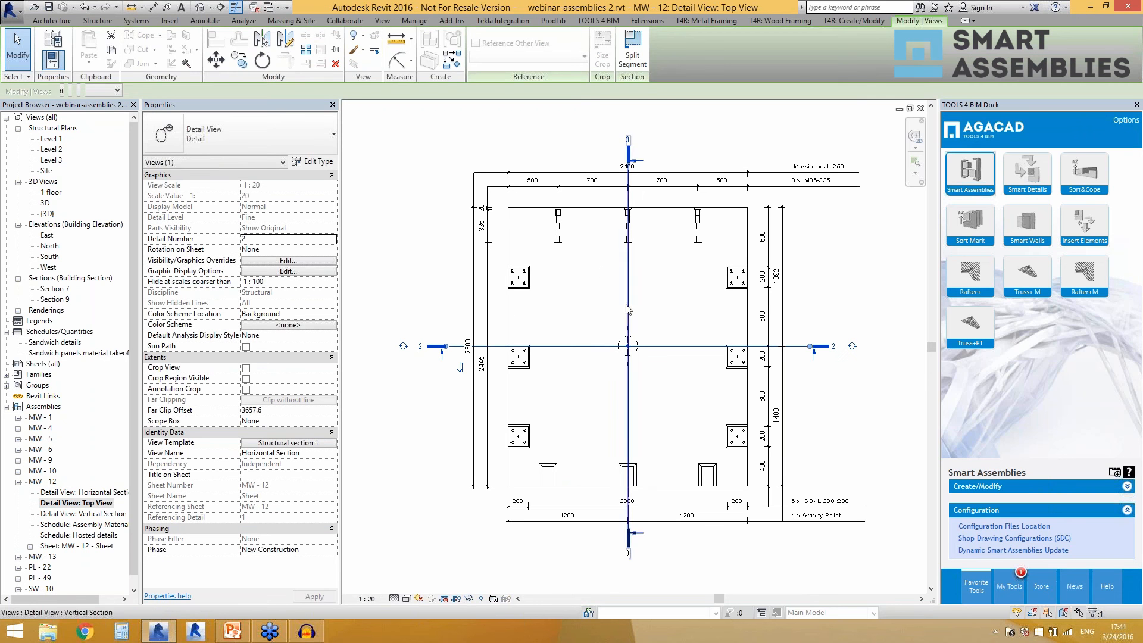
pyautogui.doubleClick(87, 515)
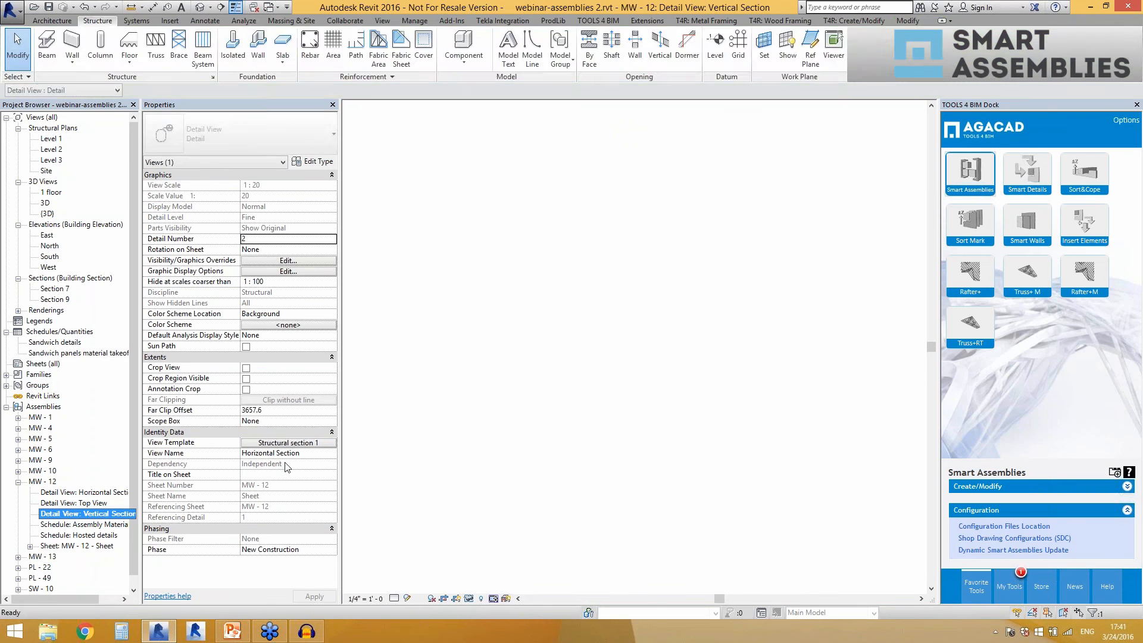
pyautogui.click(457, 409)
pyautogui.scroll(-2, 429, 328)
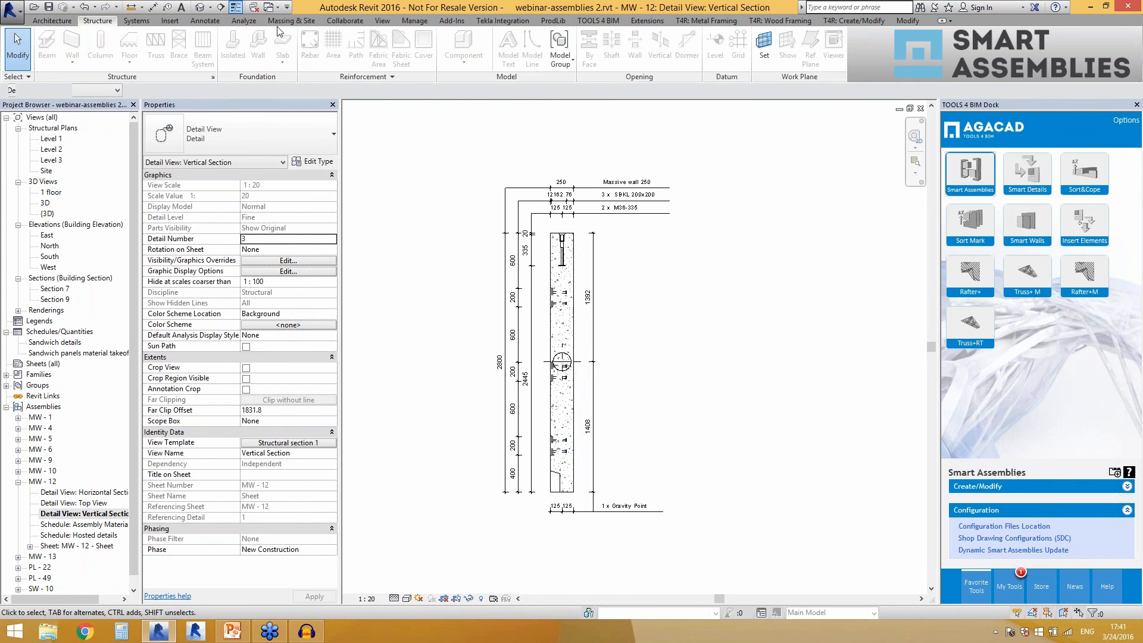
# Return to the default 3D view of the building and switch to the Smart Assemblies webinar presentation in PowerPoint.
pyautogui.click(200, 9)
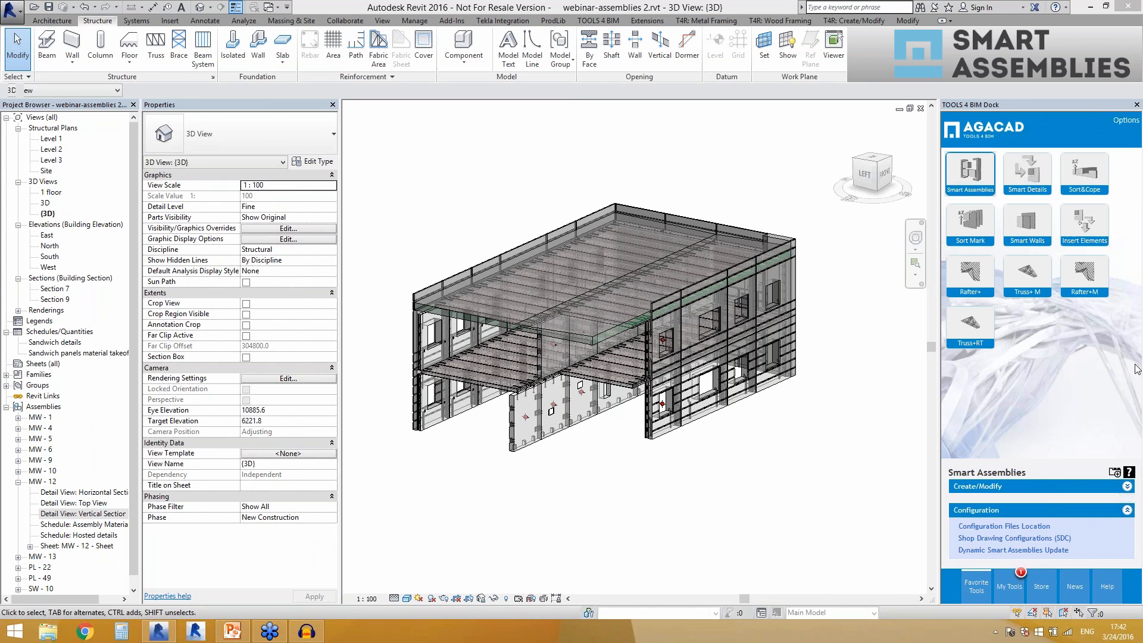
pyautogui.click(224, 637)
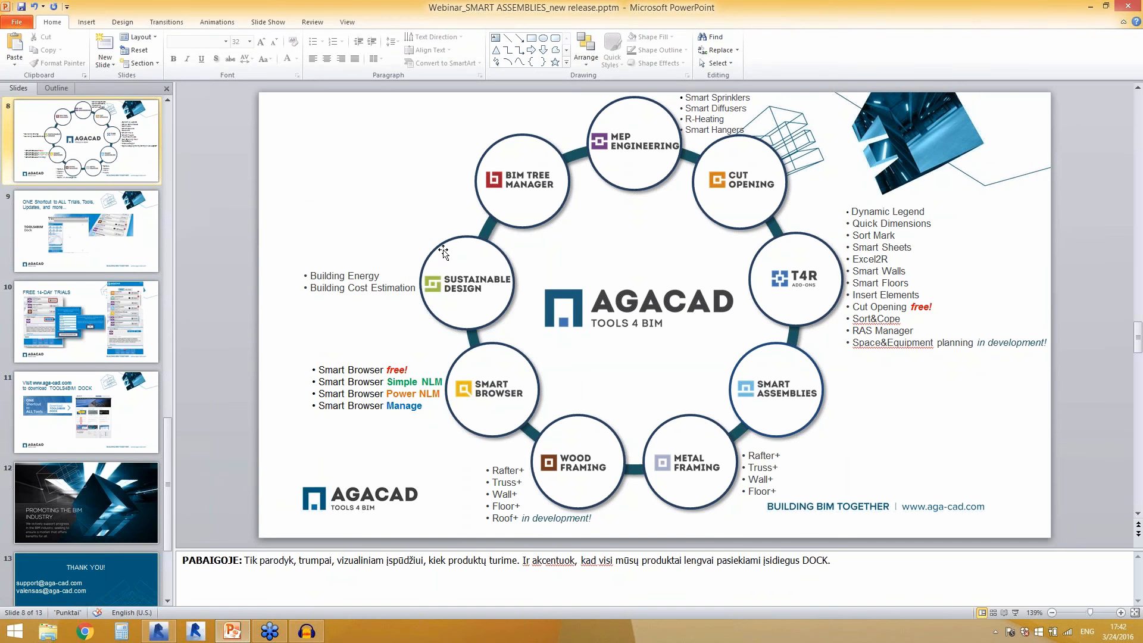